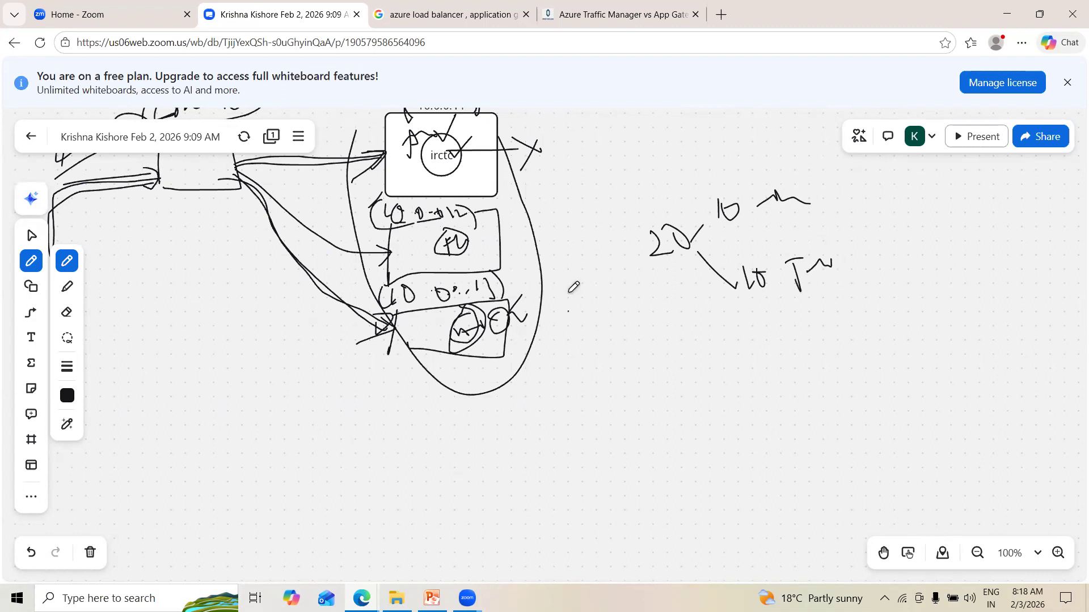
- Draw a marked connector line into the 20 label, circle the upper 10 branch, and add emphasis lines around 20
left_click(590, 301)
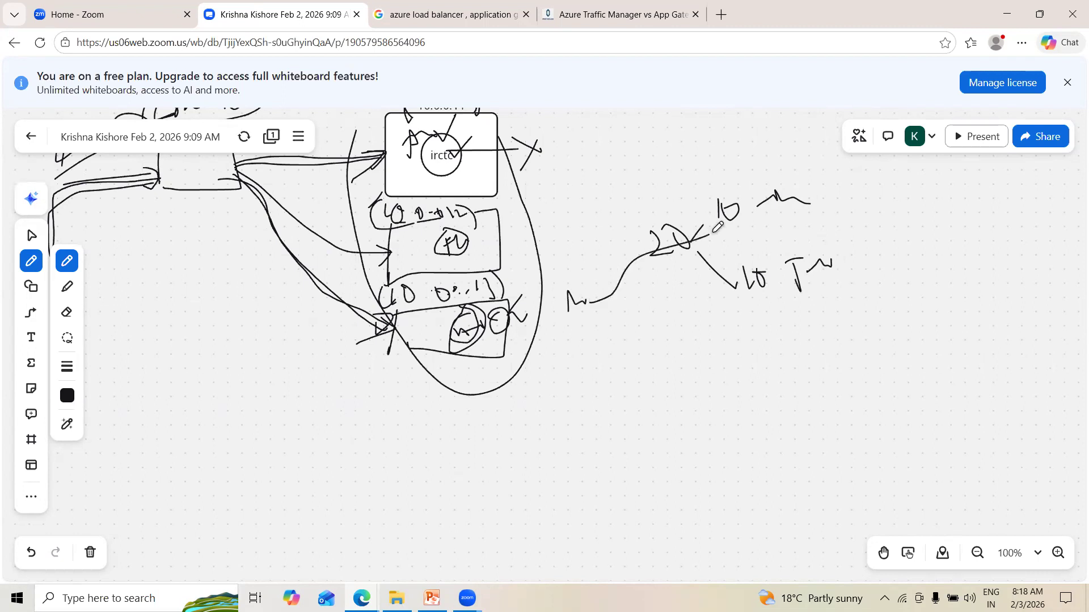
left_click_drag(711, 182, 727, 240)
left_click_drag(809, 211, 808, 196)
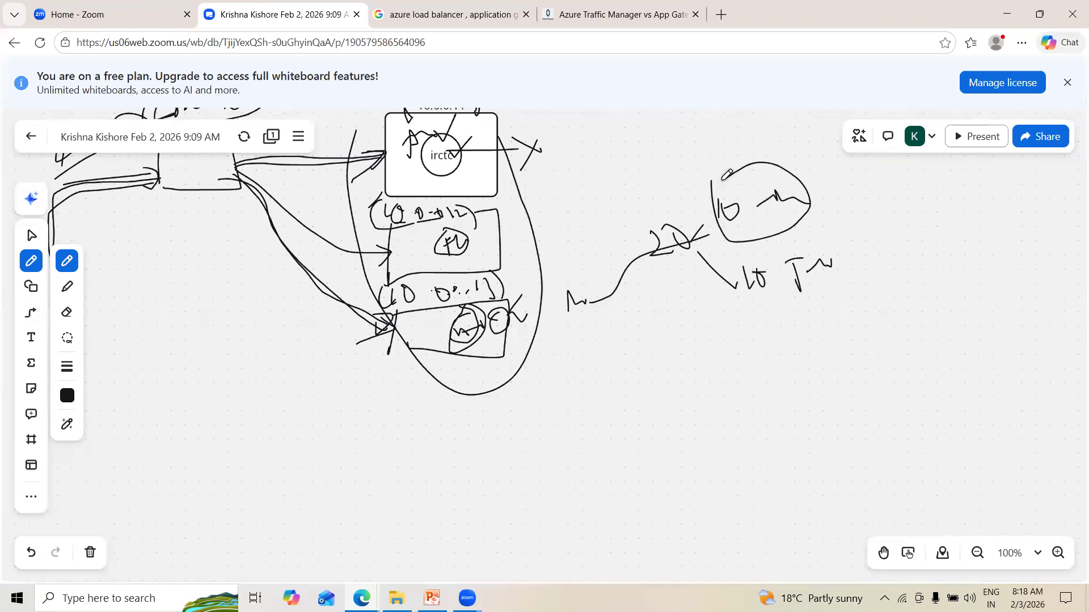
mouse_move(633, 208)
left_mouse_down()
mouse_move(709, 205)
mouse_move(736, 231)
left_mouse_up()
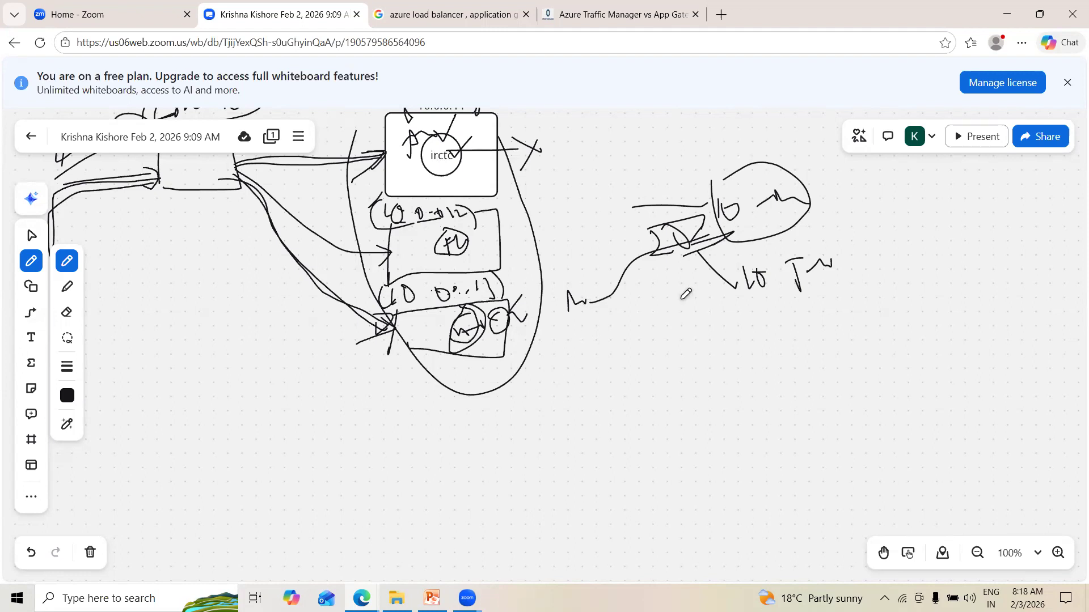
- Draw an arrow from the connector's start to the lower 10 branch, circle that branch, and add short dashes beneath it
left_click_drag(589, 309, 746, 295)
mouse_move(753, 255)
left_mouse_down()
mouse_move(766, 317)
mouse_move(758, 251)
mouse_move(725, 264)
mouse_move(760, 309)
left_mouse_up()
left_click_drag(738, 329, 769, 327)
left_click_drag(738, 338, 758, 341)
left_click_drag(743, 369, 767, 364)
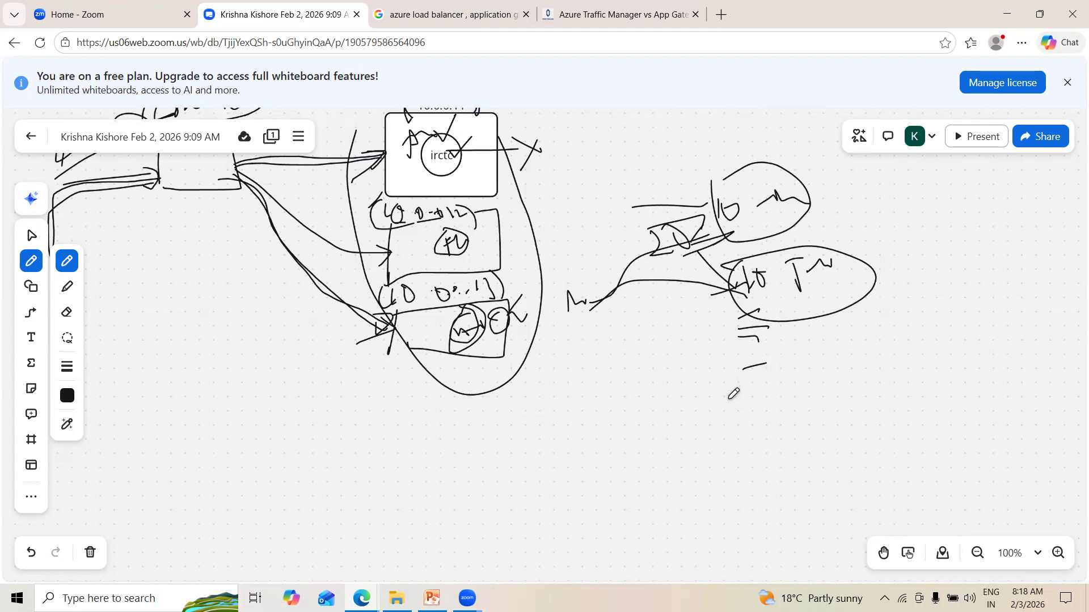
- Cross out the upper 10 branch with an X inside a larger circle, then retrace both connectors and circle the lower branch again
mouse_move(739, 144)
left_mouse_down()
mouse_move(724, 166)
mouse_move(752, 160)
left_mouse_up()
mouse_move(737, 236)
left_mouse_down()
mouse_move(710, 190)
mouse_move(737, 134)
mouse_move(807, 219)
mouse_move(705, 195)
left_mouse_up()
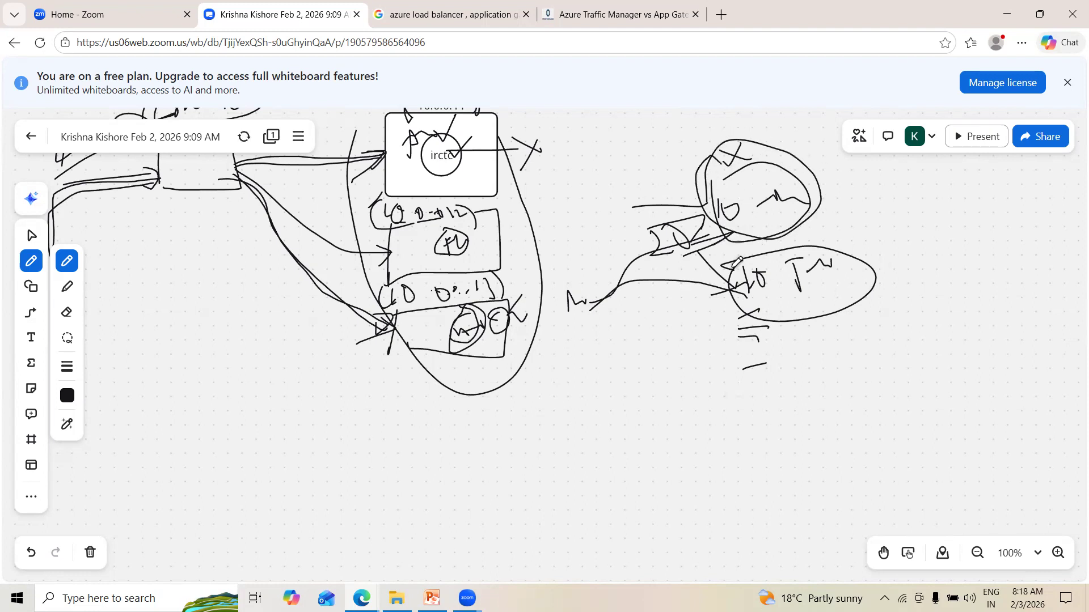
mouse_move(602, 302)
left_mouse_down()
mouse_move(645, 255)
mouse_move(732, 213)
mouse_move(725, 222)
left_mouse_up()
mouse_move(610, 292)
left_mouse_down()
mouse_move(638, 277)
mouse_move(763, 292)
left_mouse_up()
mouse_move(785, 247)
left_mouse_down()
mouse_move(794, 323)
mouse_move(789, 245)
mouse_move(742, 311)
left_mouse_up()
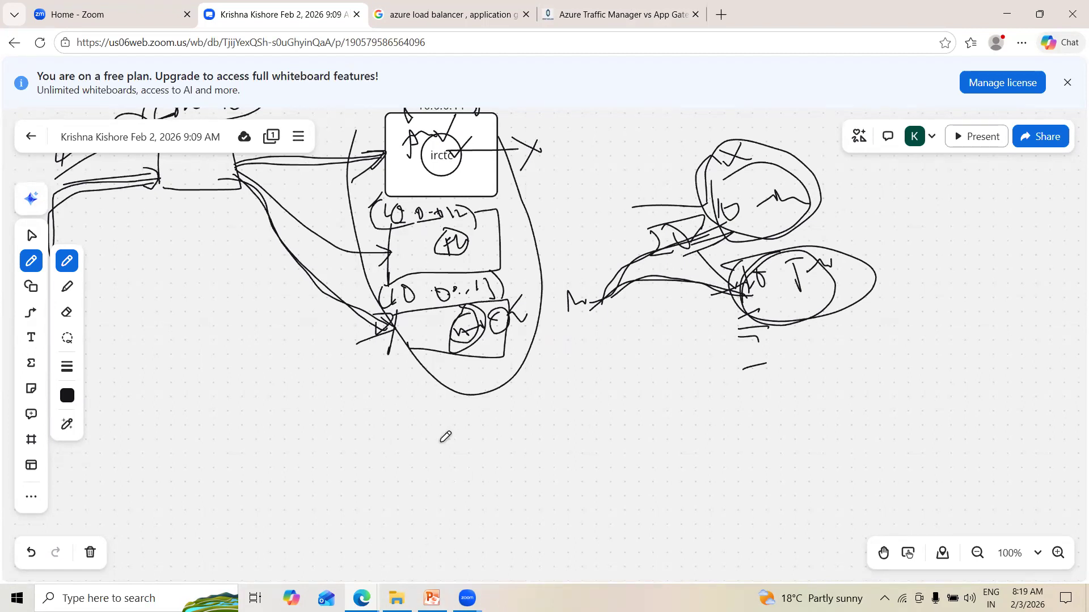
- Handwrite HTTPS above a dividing line and HTTP below it under the server diagram, and bracket the two together
left_click_drag(444, 423, 438, 457)
mouse_move(458, 417)
left_mouse_down()
mouse_move(462, 453)
mouse_move(504, 404)
mouse_move(511, 433)
mouse_move(543, 383)
mouse_move(544, 412)
mouse_move(549, 392)
mouse_move(574, 407)
mouse_move(566, 414)
left_mouse_up()
left_click_drag(435, 475, 564, 447)
mouse_move(486, 485)
left_mouse_down()
mouse_move(491, 531)
mouse_move(527, 501)
mouse_move(547, 512)
mouse_move(558, 482)
left_mouse_up()
left_click_drag(576, 465, 570, 499)
mouse_move(592, 452)
left_mouse_down()
mouse_move(598, 484)
mouse_move(599, 457)
left_mouse_up()
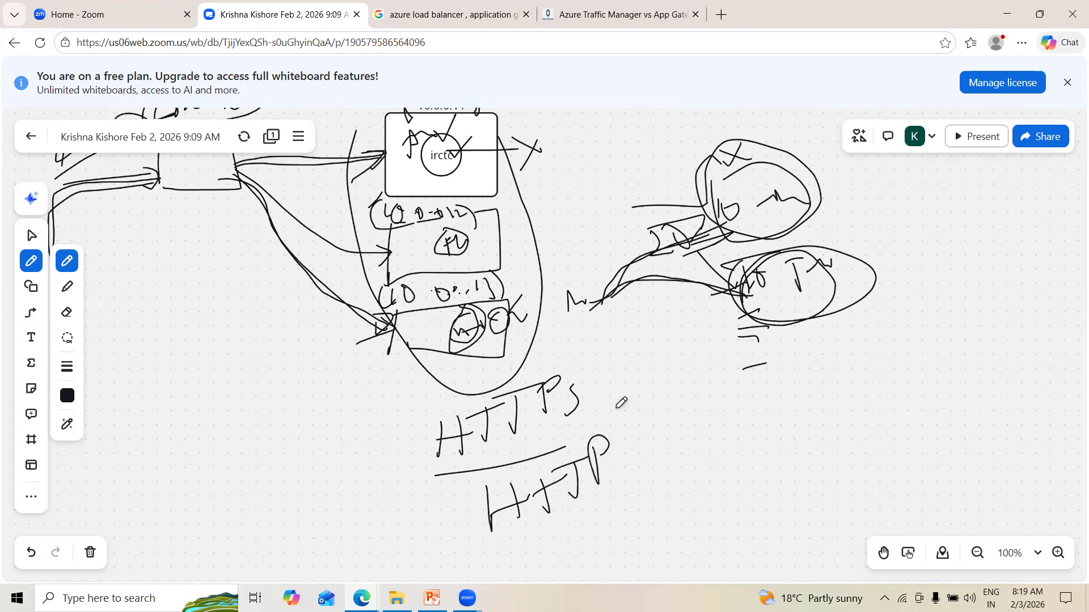
left_click_drag(597, 394, 628, 454)
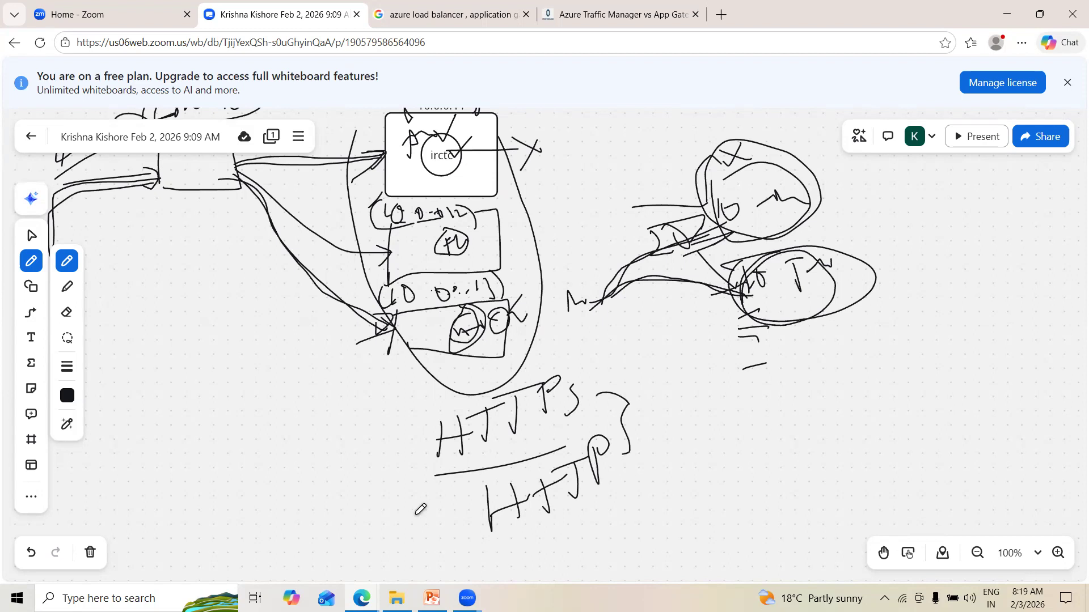
- Circle the handwritten HTTPS with an arrow pointing at it, and highlight https in the page address
mouse_move(430, 404)
left_mouse_down()
mouse_move(544, 424)
mouse_move(565, 364)
left_mouse_up()
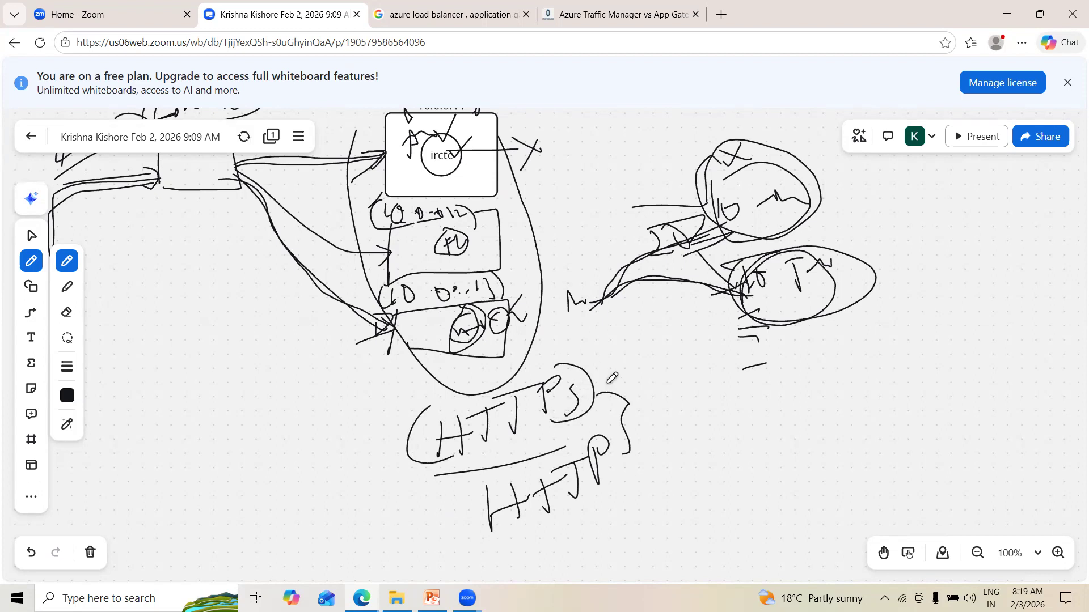
mouse_move(652, 320)
left_mouse_down()
mouse_move(590, 379)
mouse_move(604, 388)
left_mouse_up()
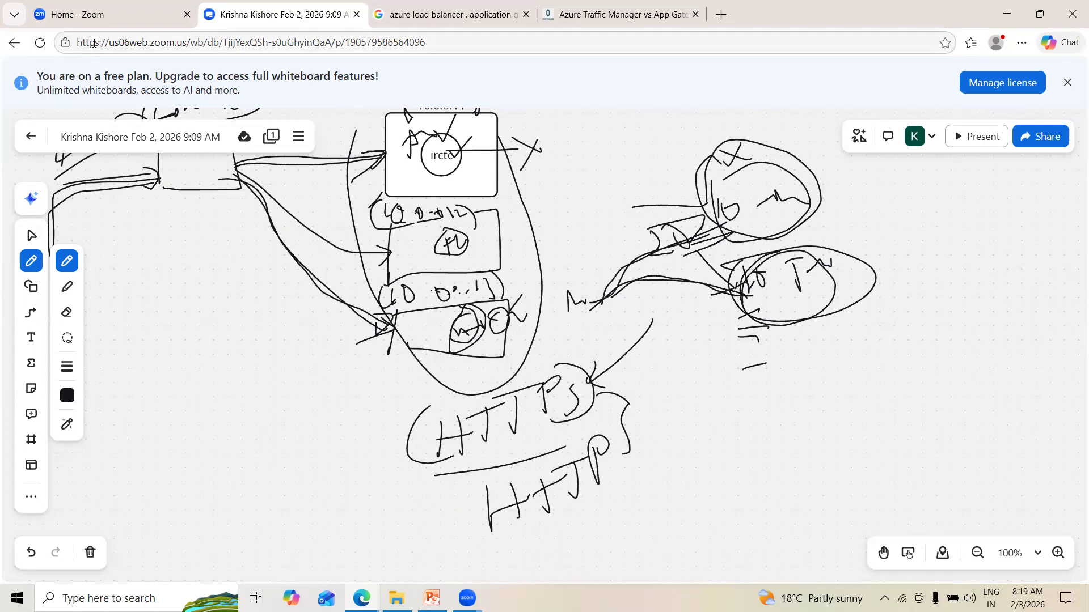
left_click_drag(102, 42, 77, 42)
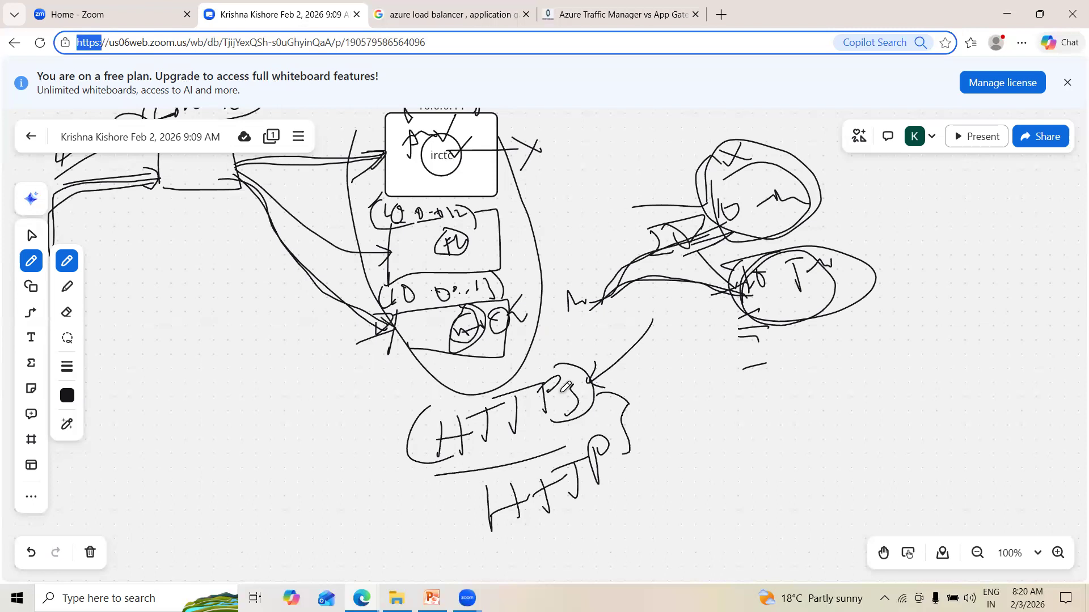
- Circle and underline the handwritten HTTP
mouse_move(482, 486)
left_mouse_down()
mouse_move(475, 497)
mouse_move(491, 529)
left_mouse_up()
mouse_move(611, 423)
left_mouse_down()
mouse_move(619, 438)
mouse_move(596, 498)
left_mouse_up()
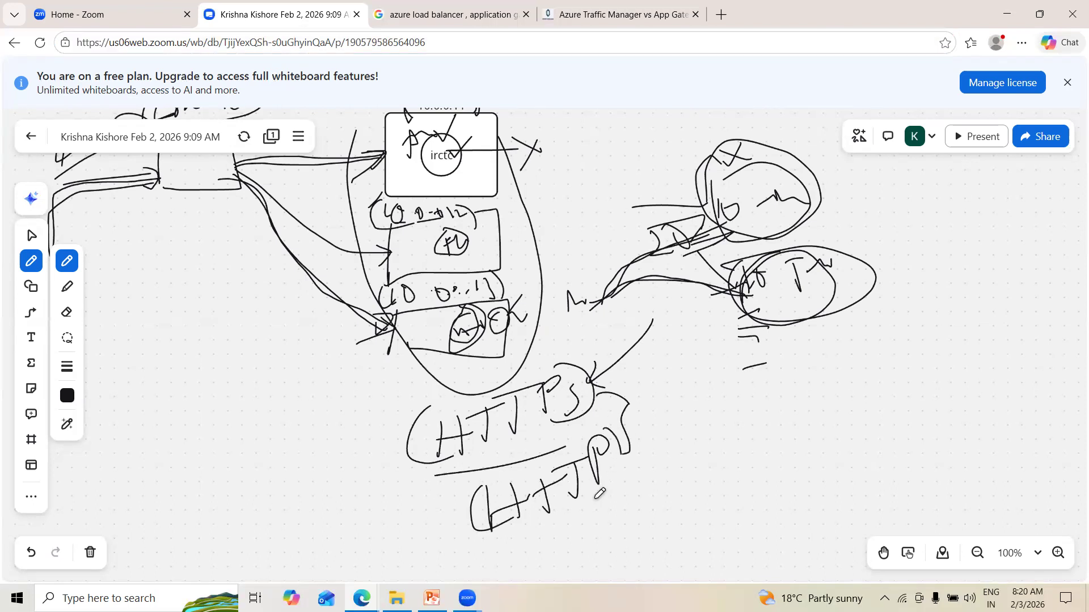
left_click_drag(516, 528, 590, 490)
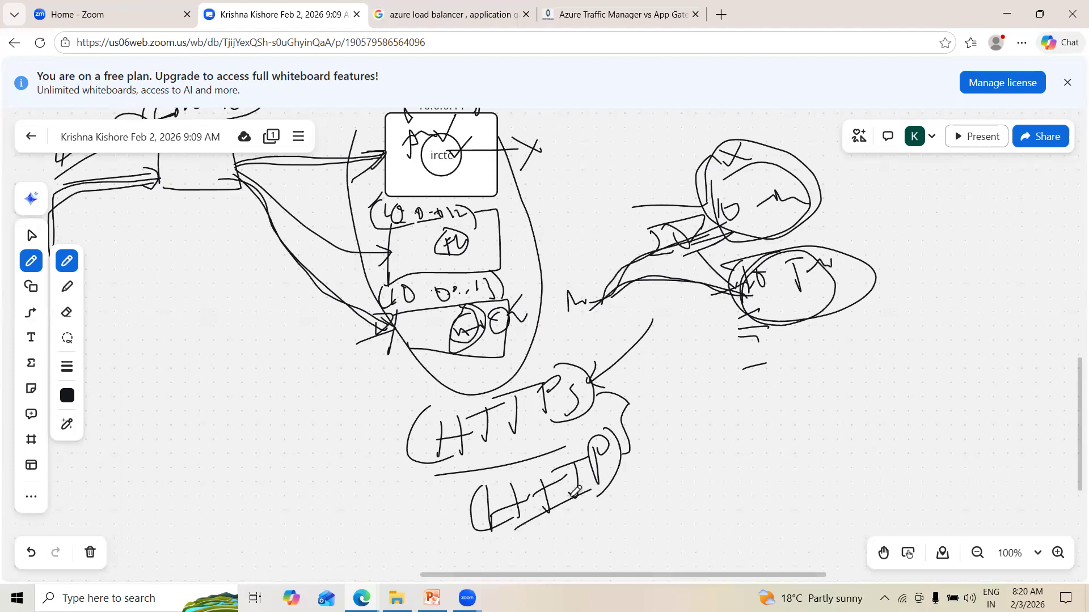
- Switch to the PowerPoint deck and review the Load Balancer Components slide and the Load Balancer overview slide
left_click_drag(577, 488, 591, 346)
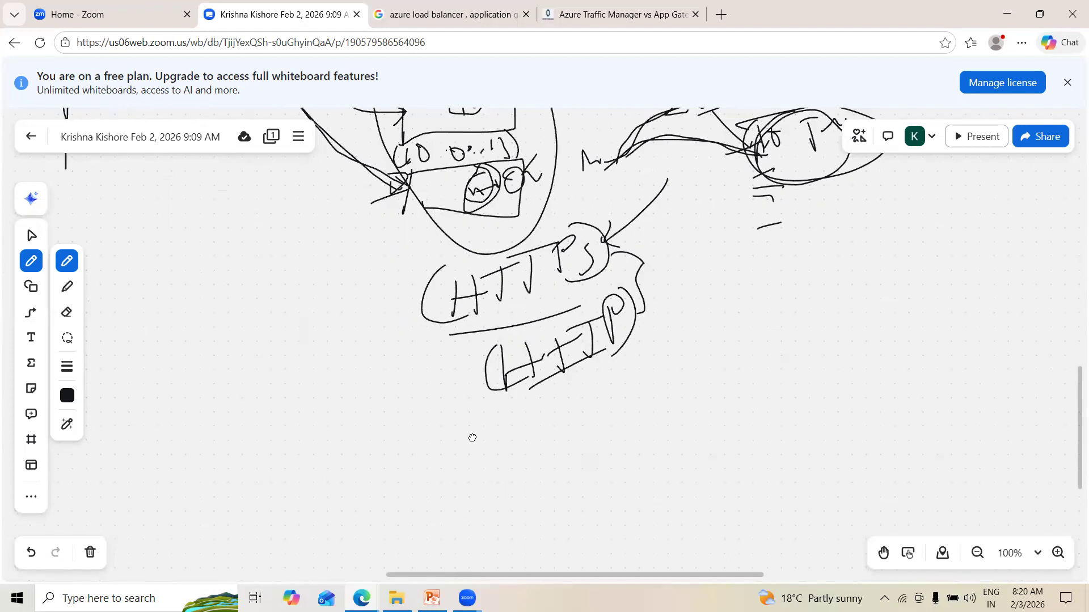
left_click_drag(473, 438, 461, 326)
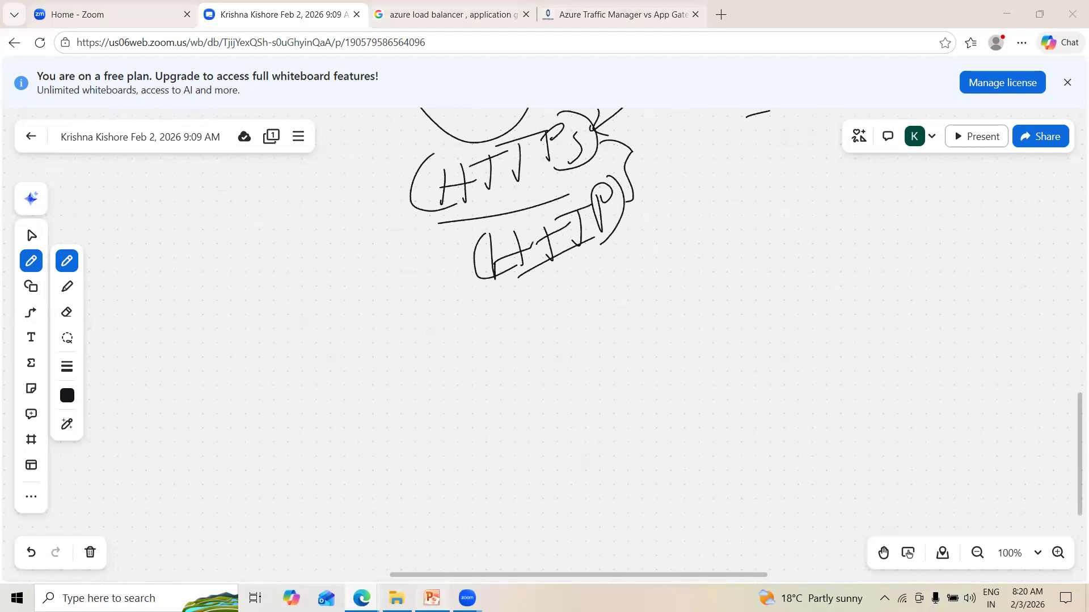
left_click(432, 598)
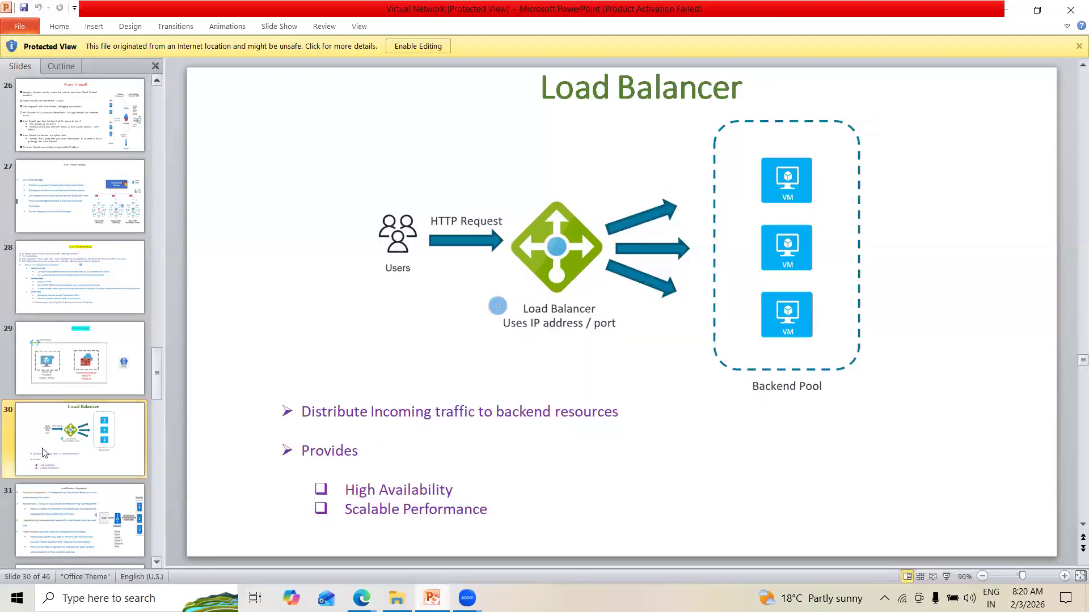
left_click(76, 537)
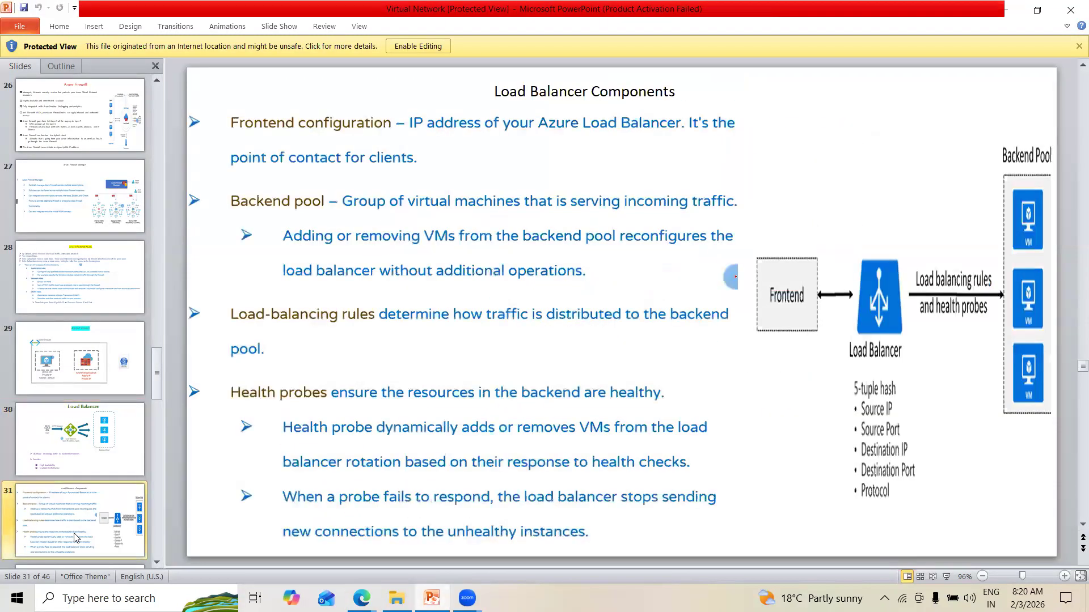
left_click(70, 446)
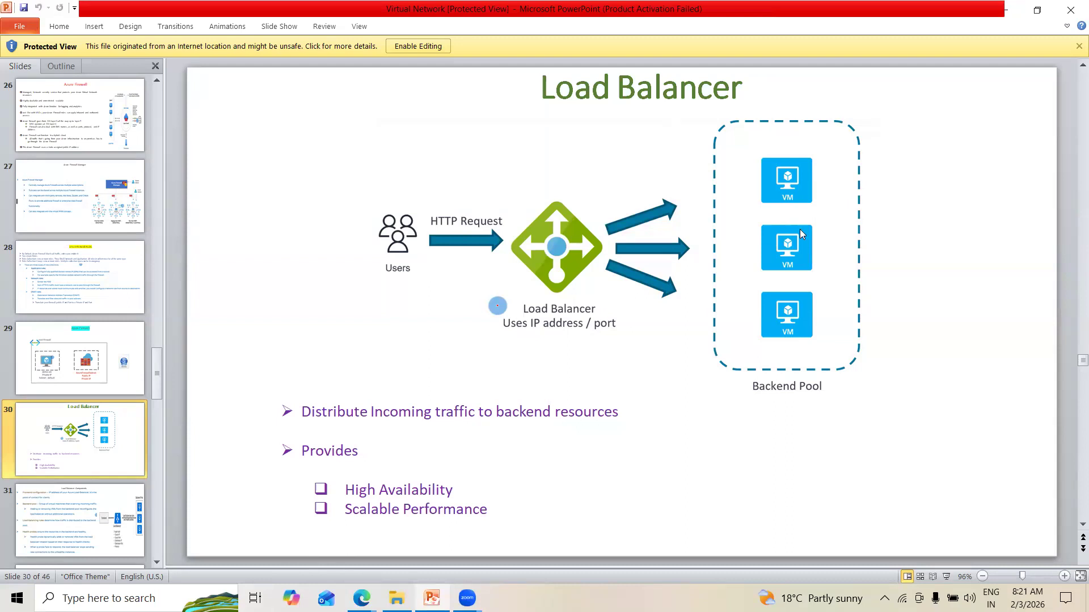
- Switch to the Microsoft Azure portal window and start creating a new virtual machine
mouse_move(362, 598)
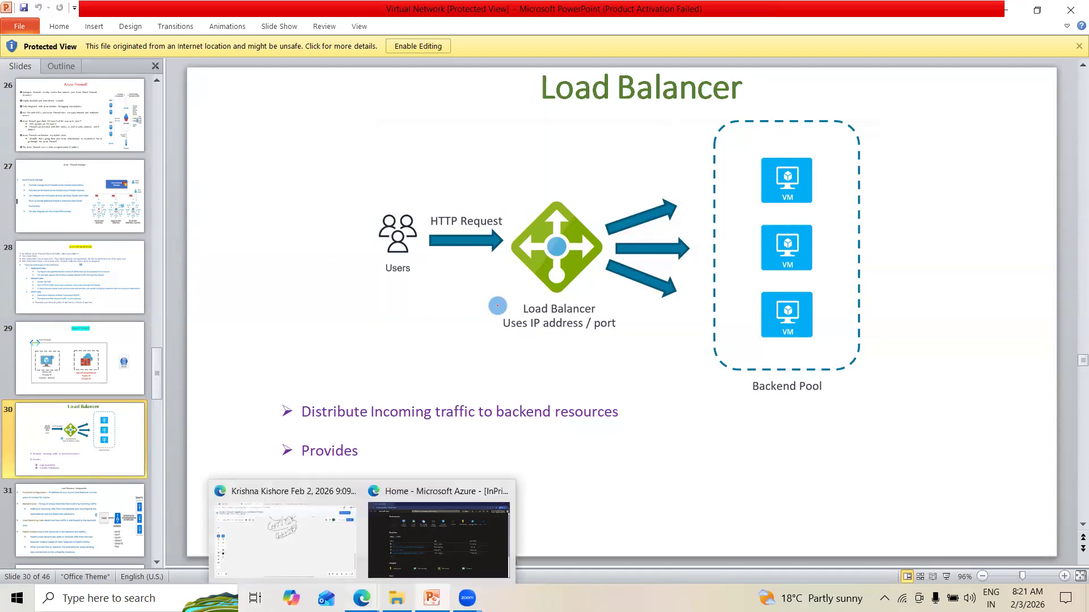
left_click(426, 547)
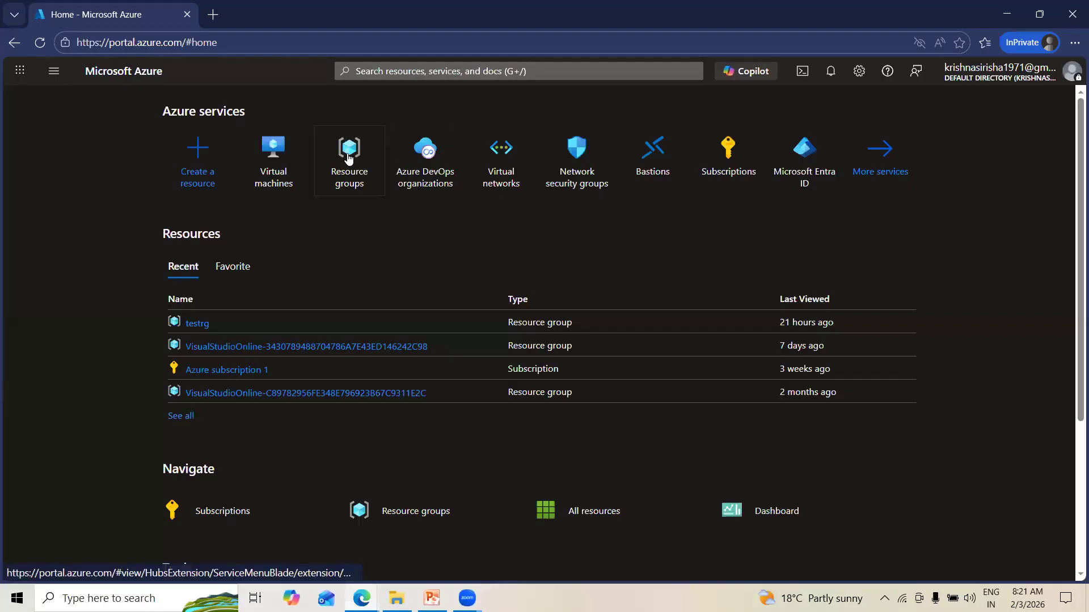
left_click(271, 146)
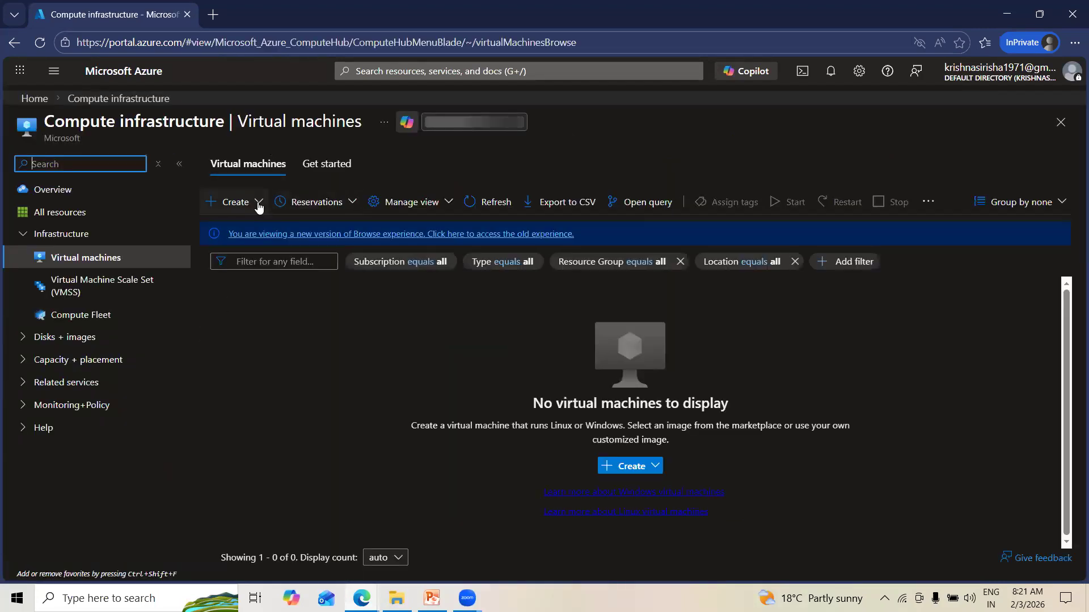
left_click(255, 203)
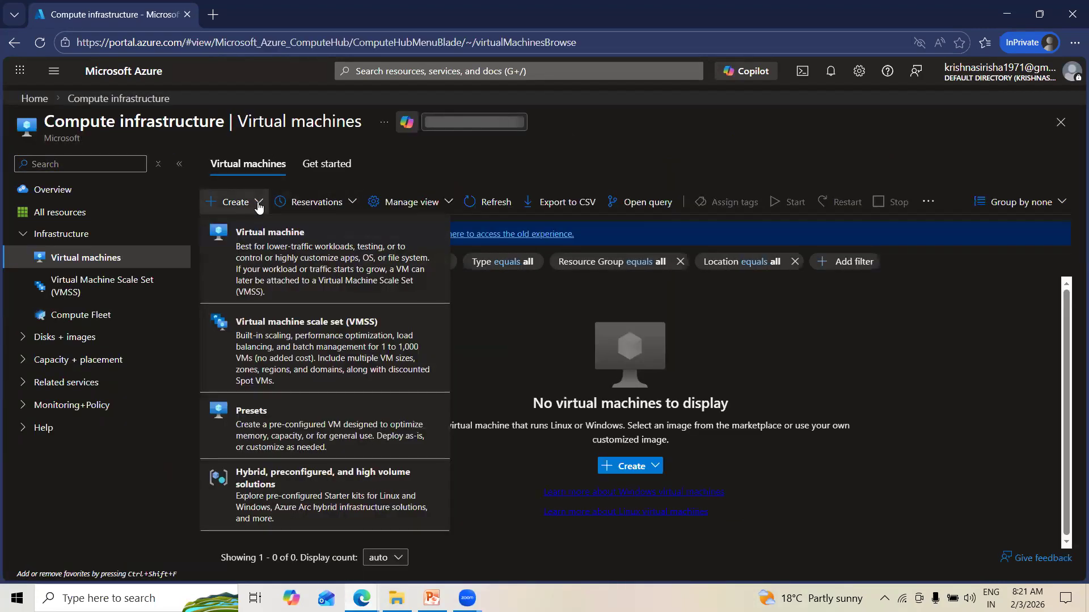
left_click(250, 258)
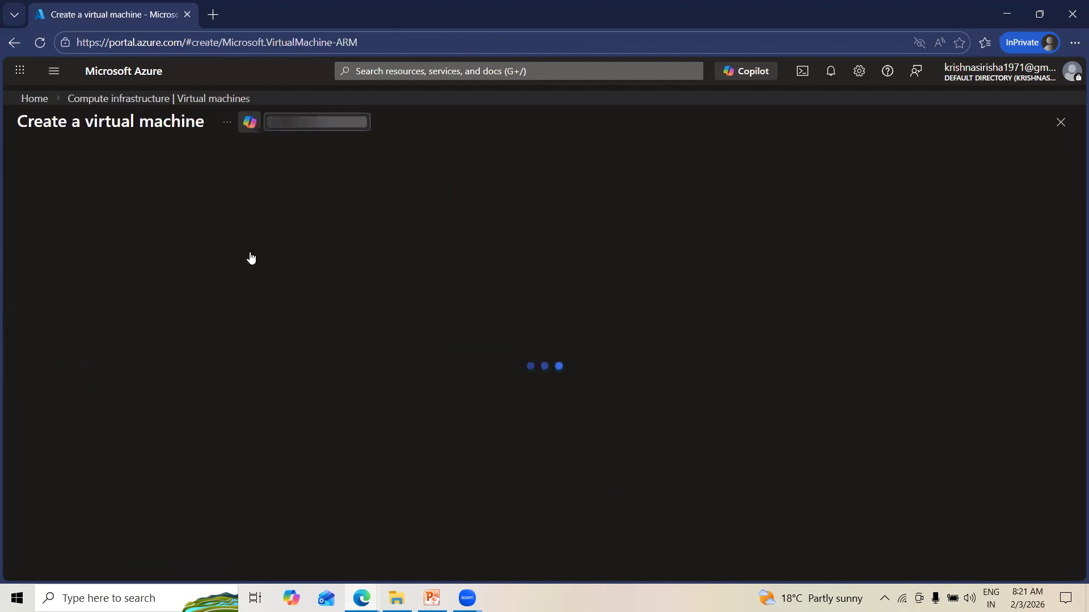
- Assign the new virtual machine to the testrg resource group and put the cursor in its name field
left_click(336, 347)
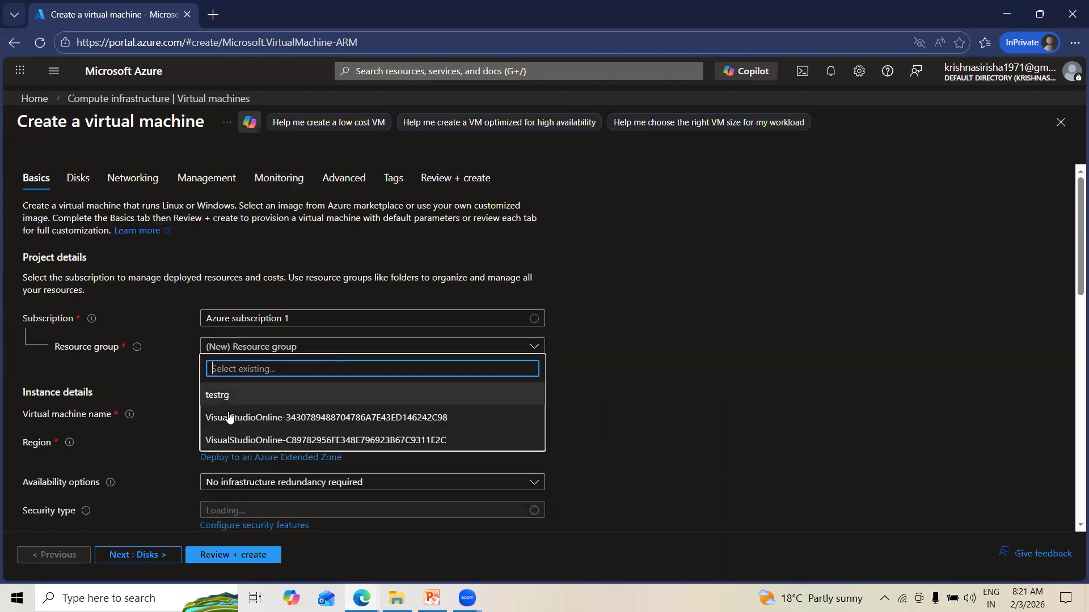
left_click(218, 394)
left_click(267, 407)
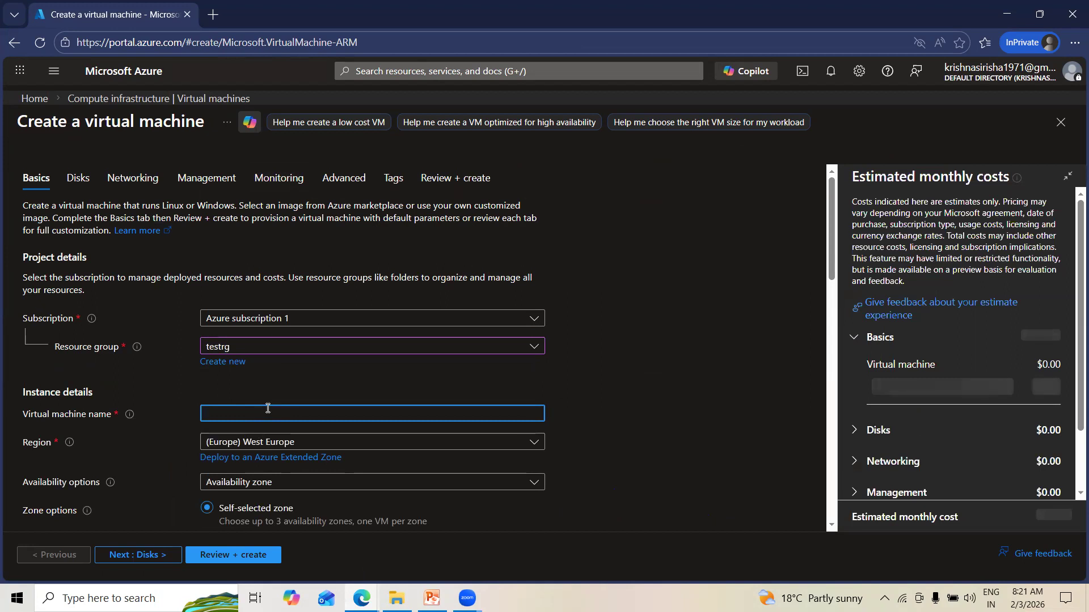
type("vm1")
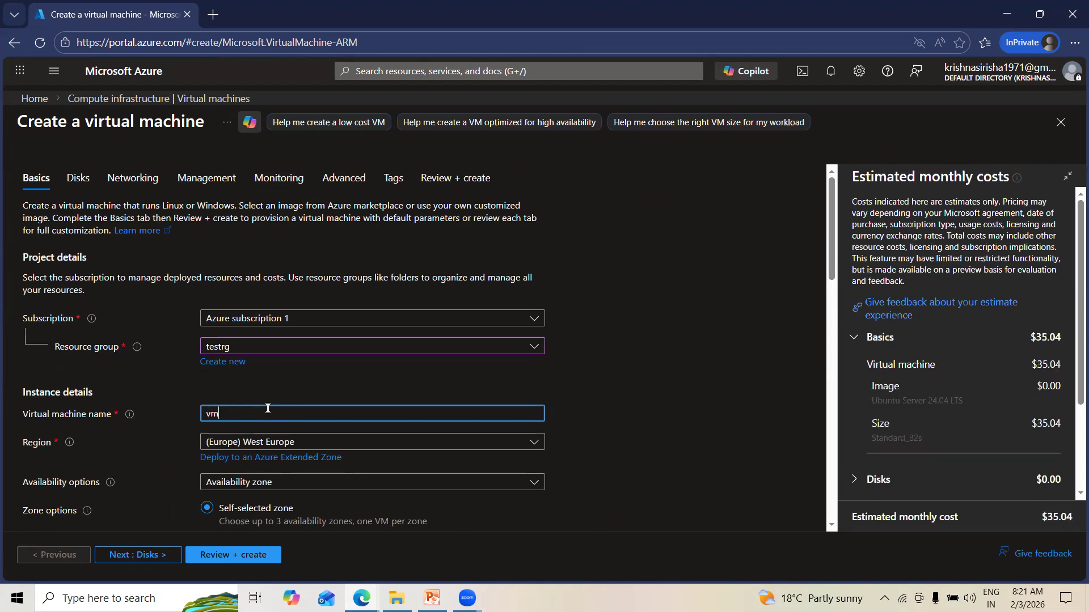
key("BackSpace")
key("BackSpace")
key("BackSpace")
- Name the virtual machine Appserver1 and set its availability options to No infrastructure redundancy required
type("Appserver1")
left_click_drag(829, 265, 831, 271)
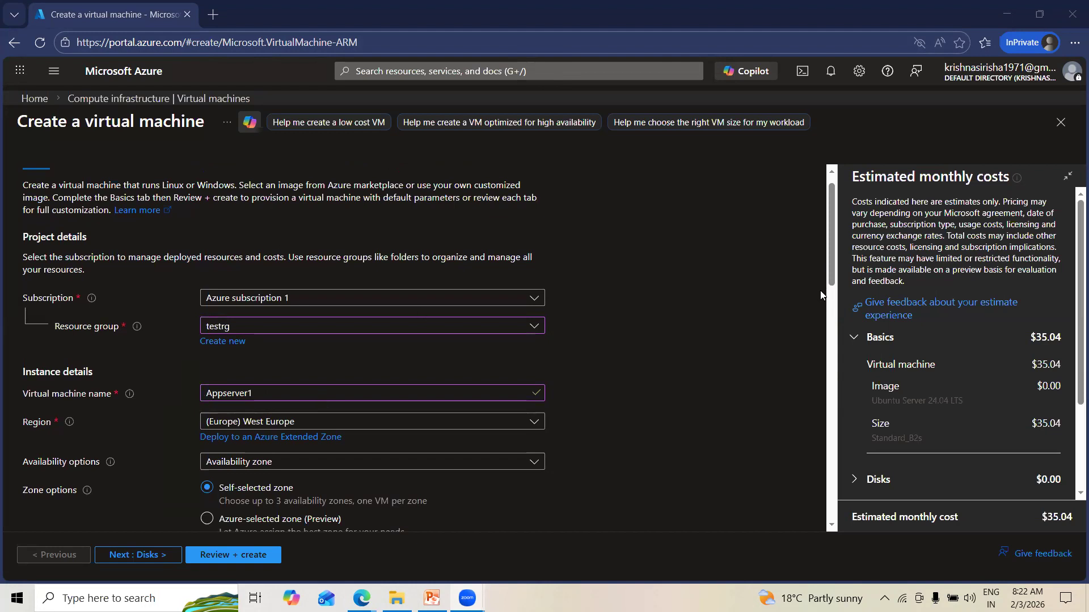
scroll(833, 294, "down", 2)
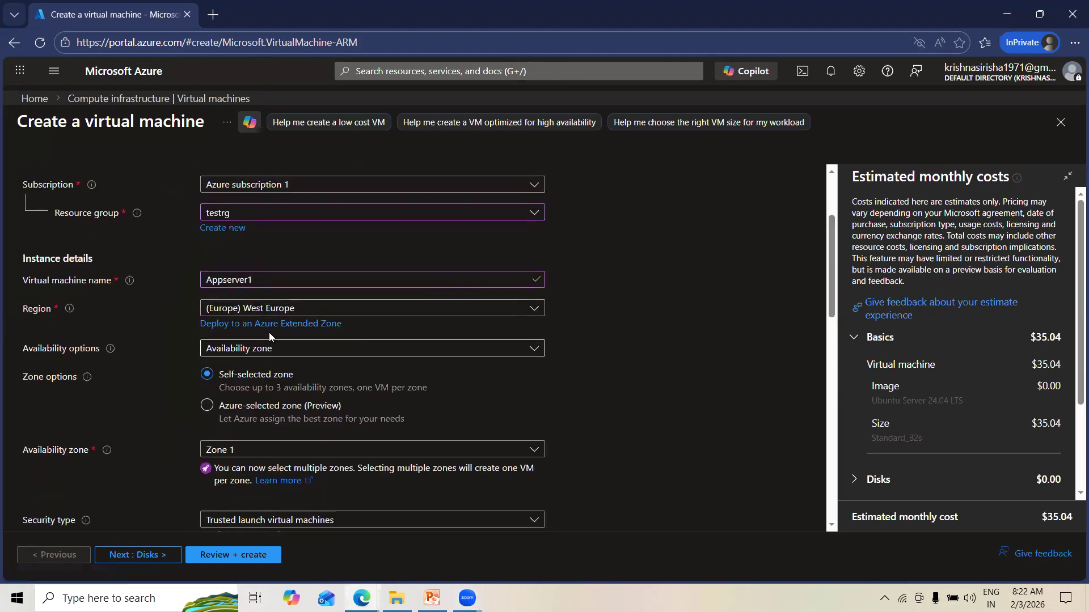
left_click(272, 348)
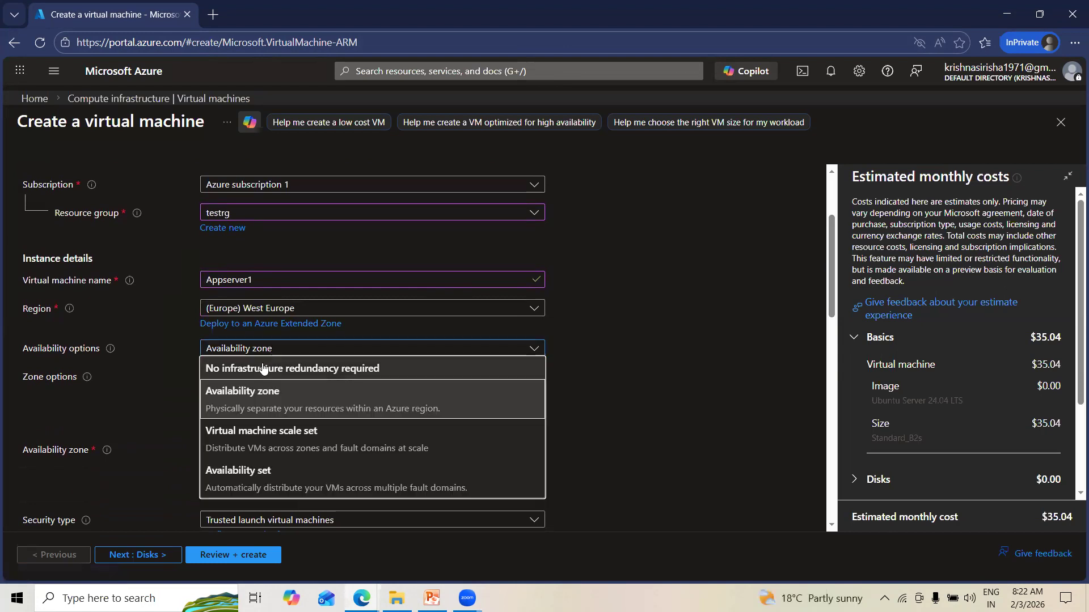
left_click(304, 368)
- Set the security type to Standard and the image to Windows Server 2025 Datacenter - x64 Gen2
left_click(258, 379)
left_click(253, 408)
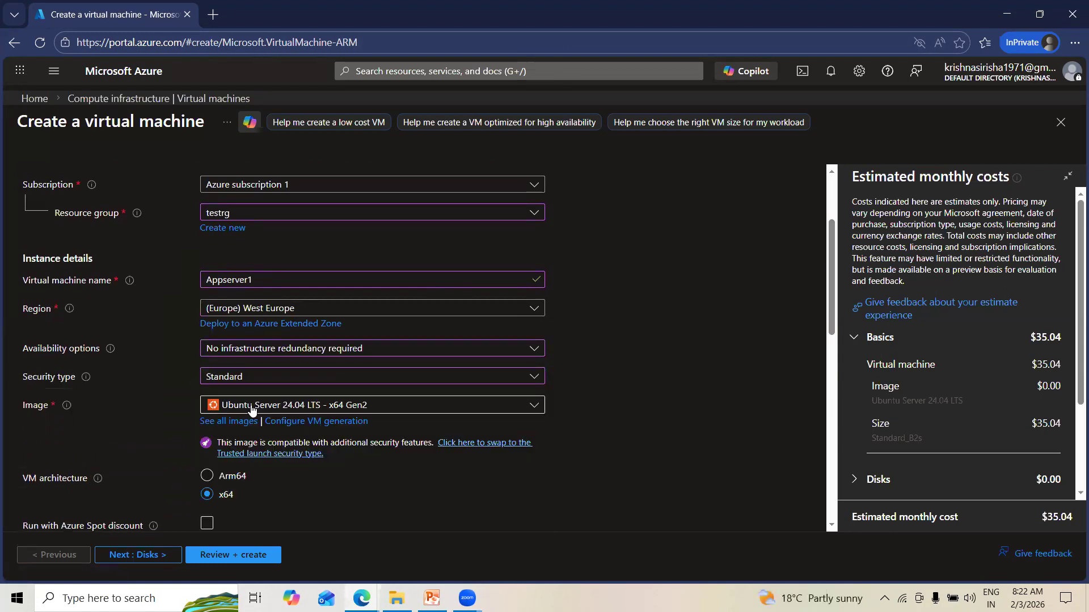
left_click(252, 408)
left_click(308, 169)
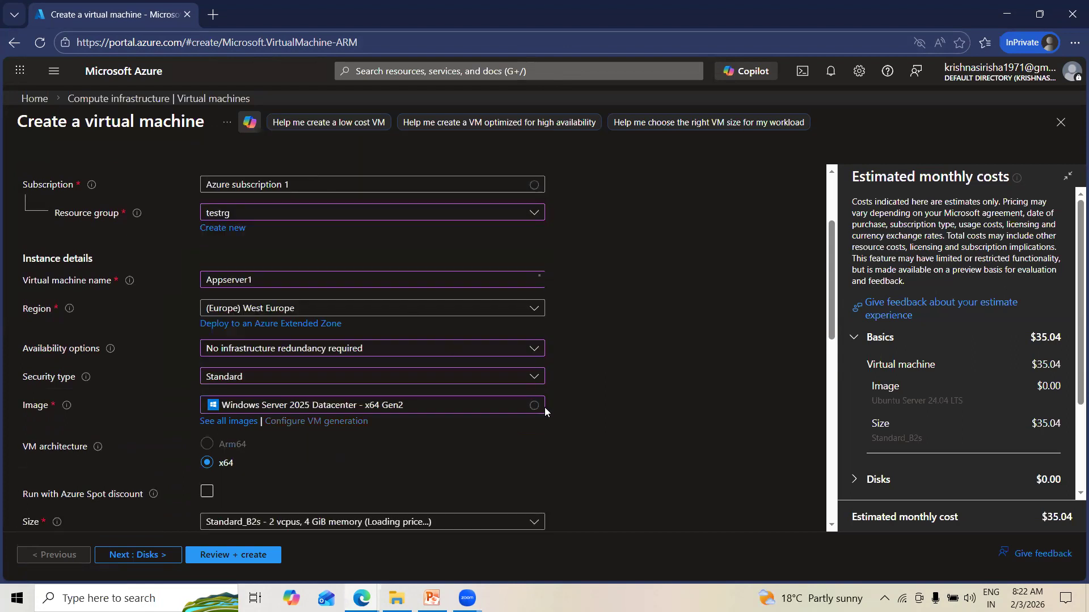
- Set the administrator username to azureadmin, then enter and confirm the administrator account password
left_click_drag(835, 288, 857, 368)
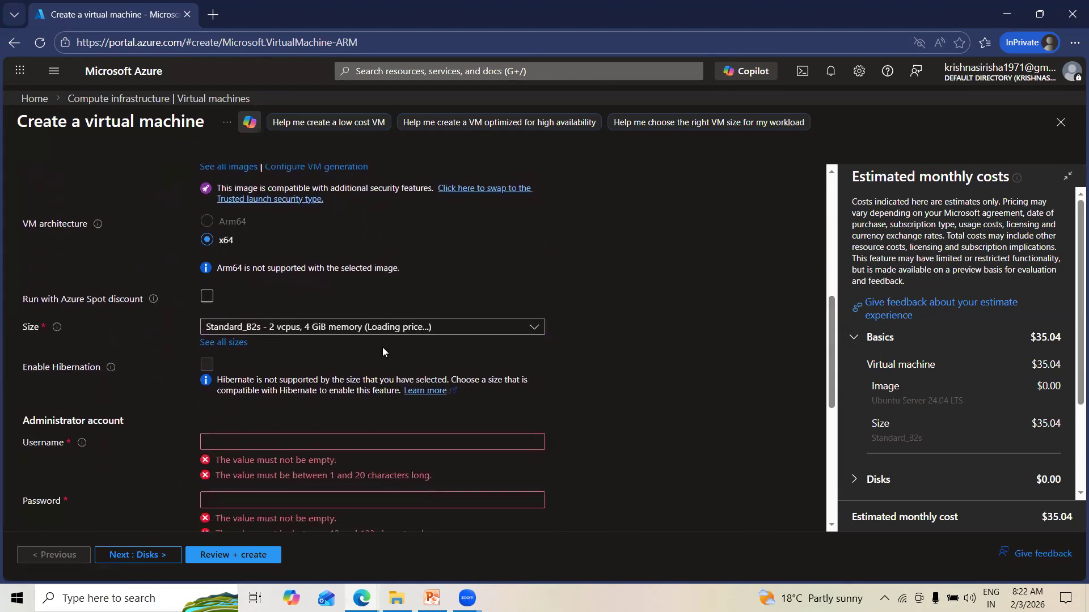
left_click(242, 440)
type("a")
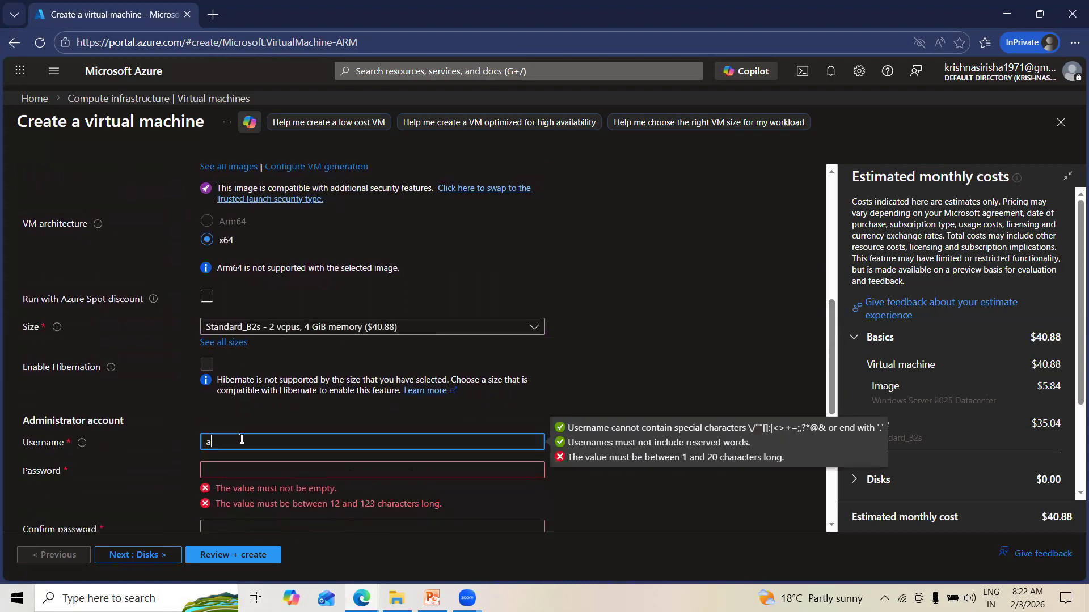
type("zureadmin")
key("Tab")
type("••••••••••")
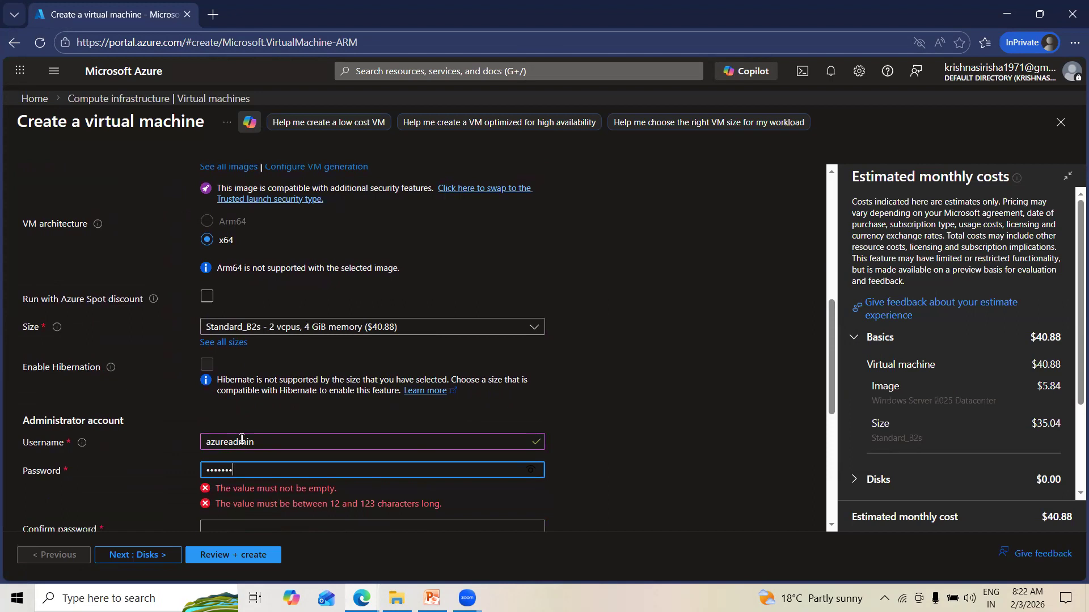
type("••")
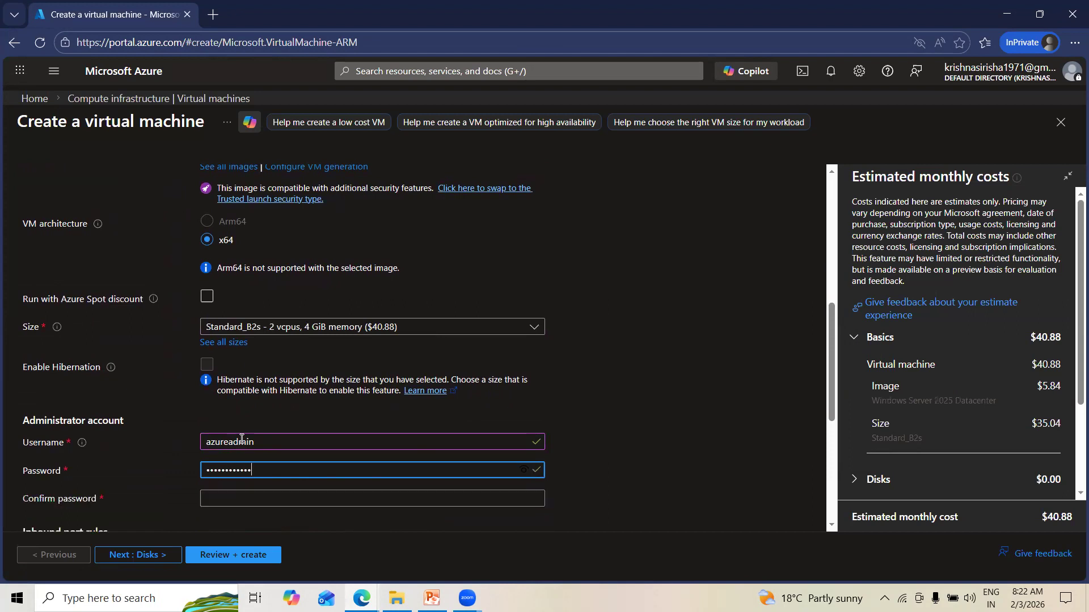
left_click(230, 496)
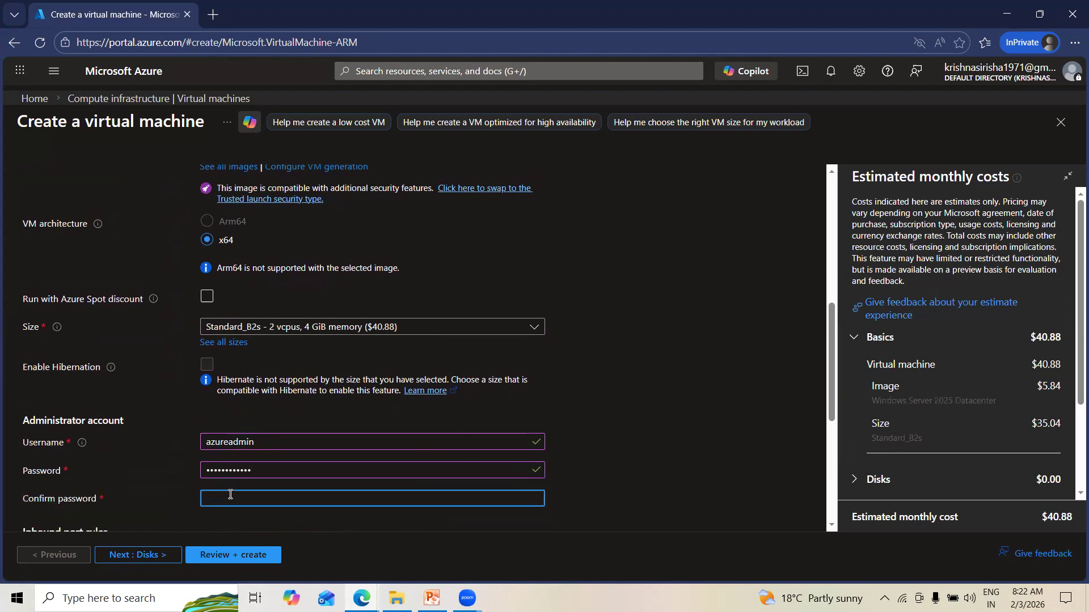
type("••••••")
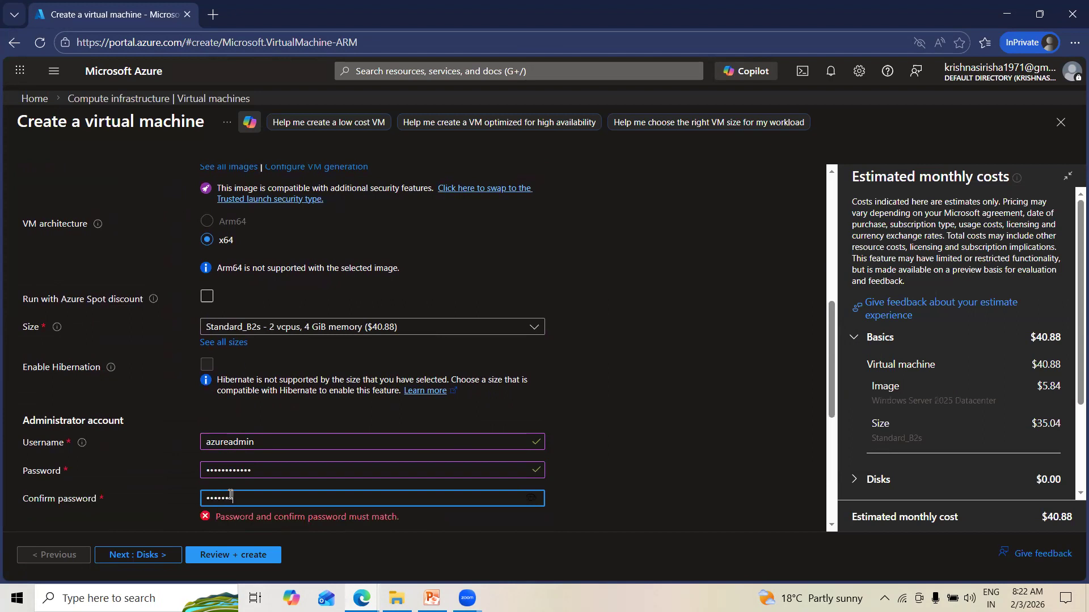
type("••••••")
- Add HTTP (80) to the allowed public inbound ports alongside RDP (3389)
left_click_drag(831, 386, 832, 466)
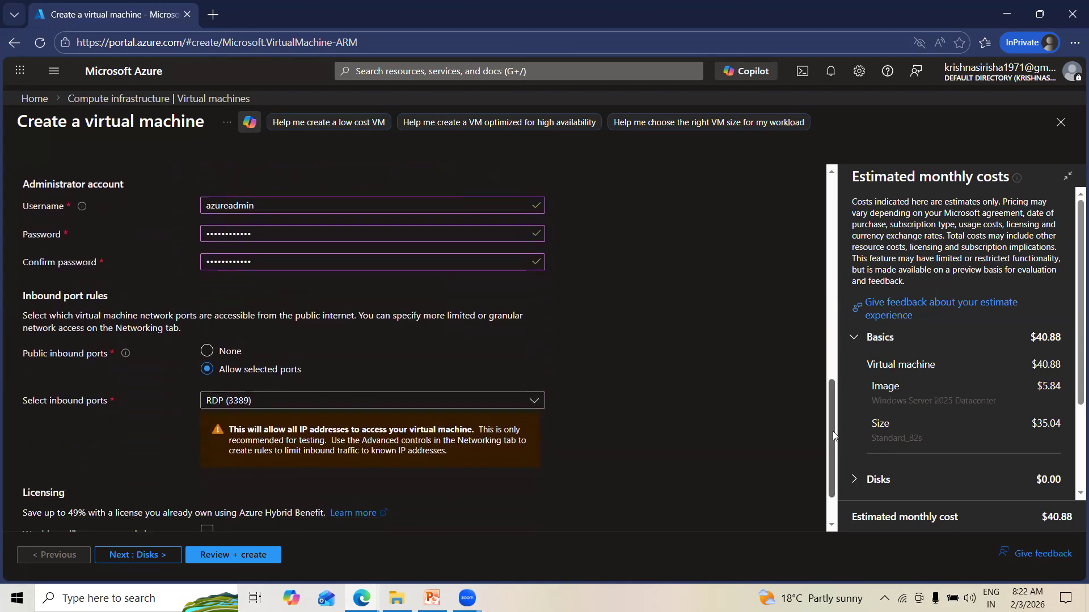
left_click_drag(832, 431, 832, 452)
left_click(331, 338)
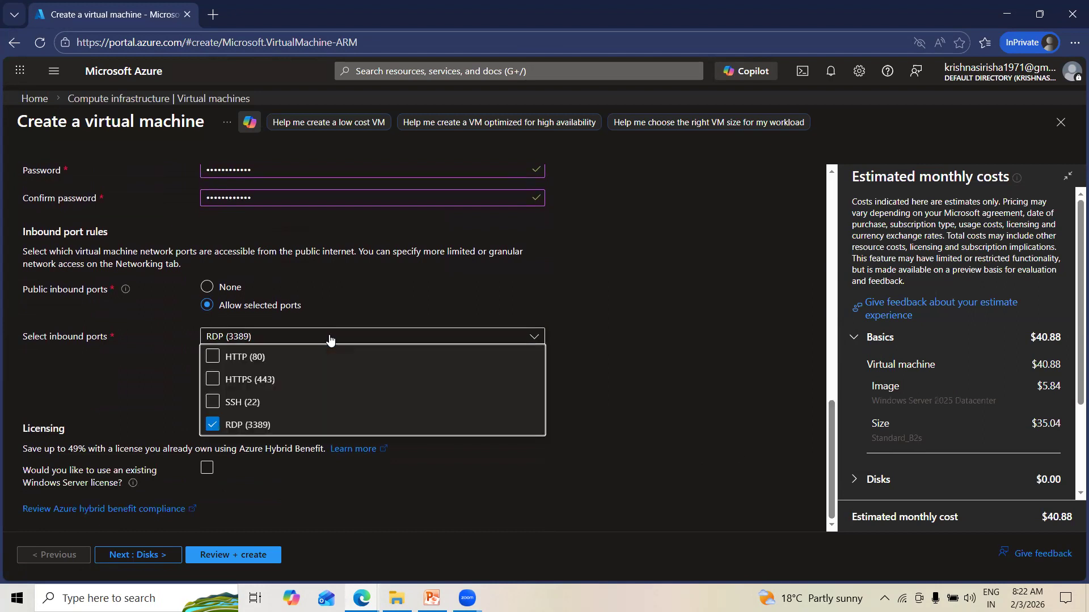
left_click(214, 359)
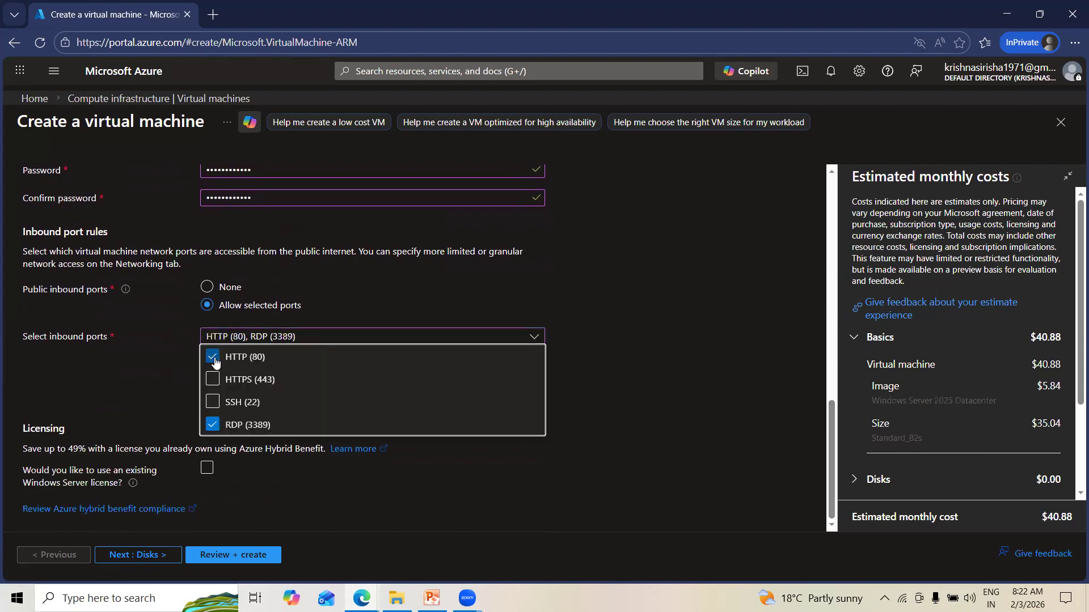
left_click(696, 392)
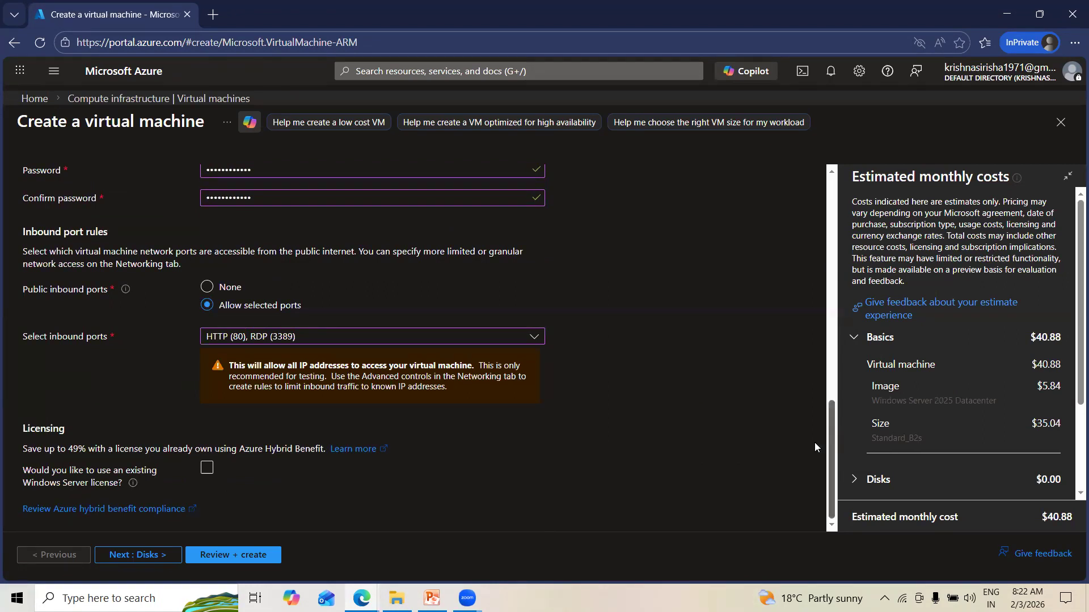
- Keep the default disk settings and rename the new virtual network to VNET1 in the networking settings
left_click(149, 557)
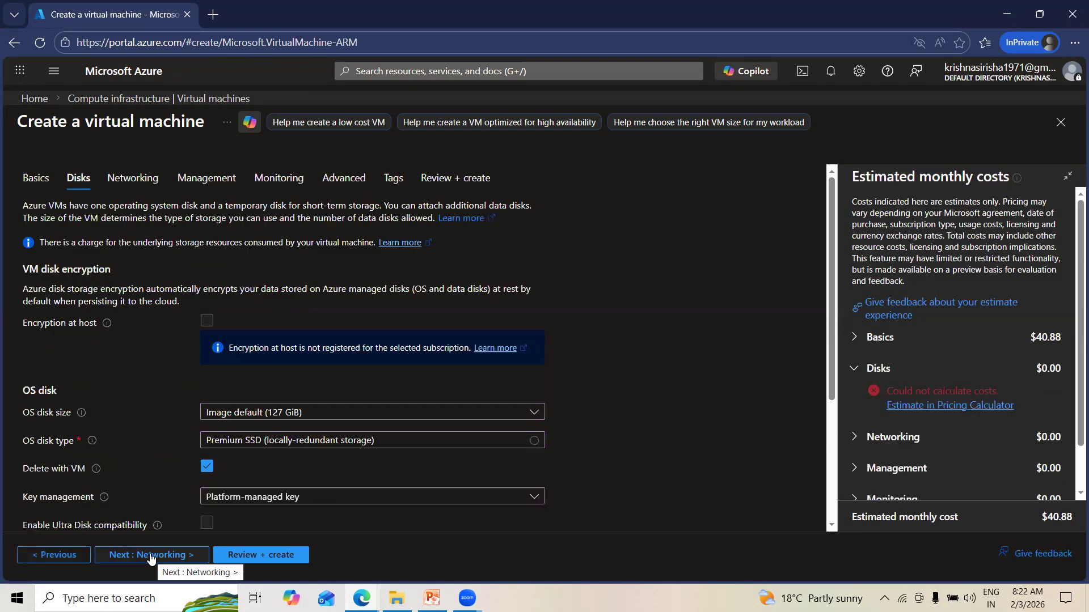
left_click(151, 556)
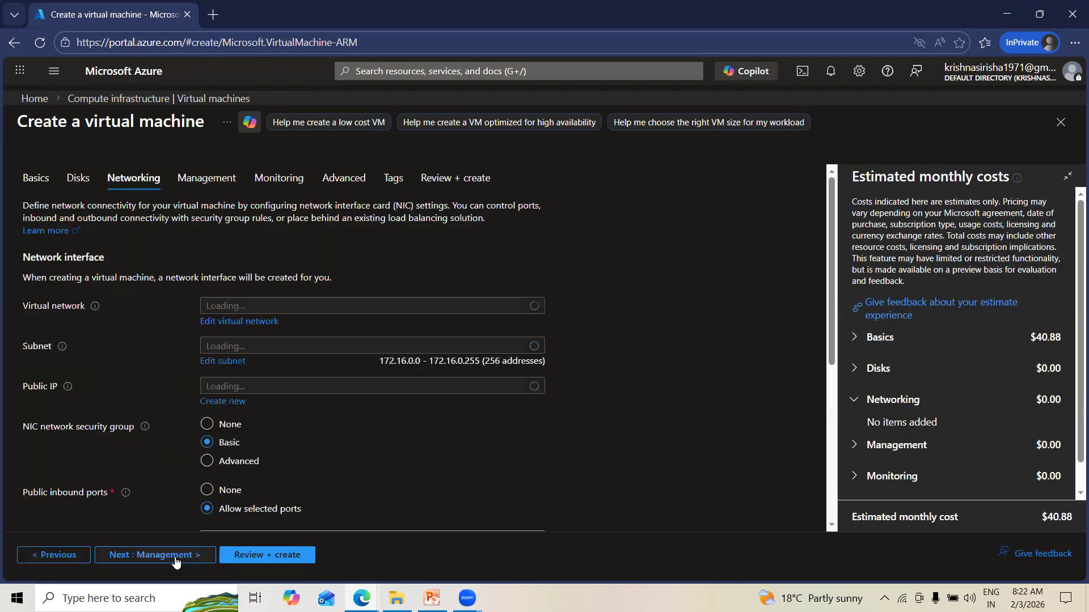
left_click(244, 322)
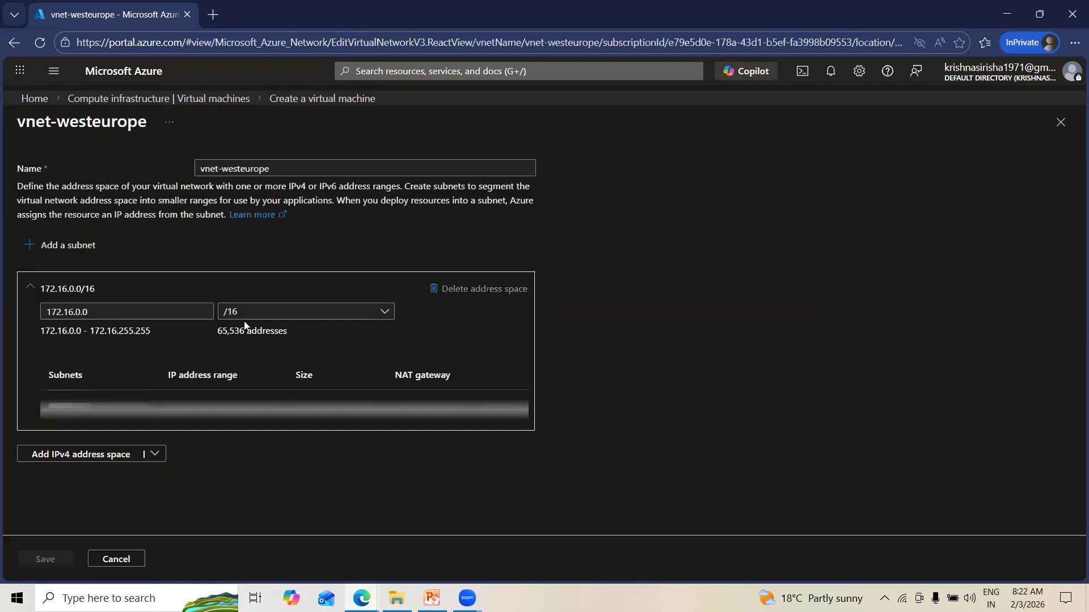
left_click(275, 168)
triple_click(279, 171)
type("VNET1")
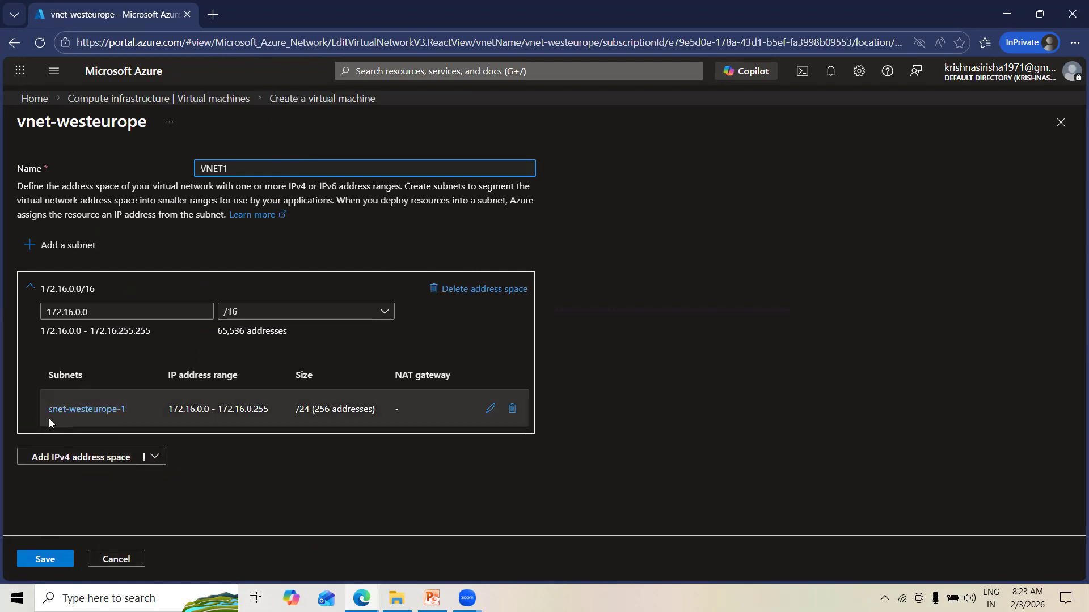
- Rename the virtual network's subnet to AppSubnet and save both the subnet and the virtual network
left_click(489, 409)
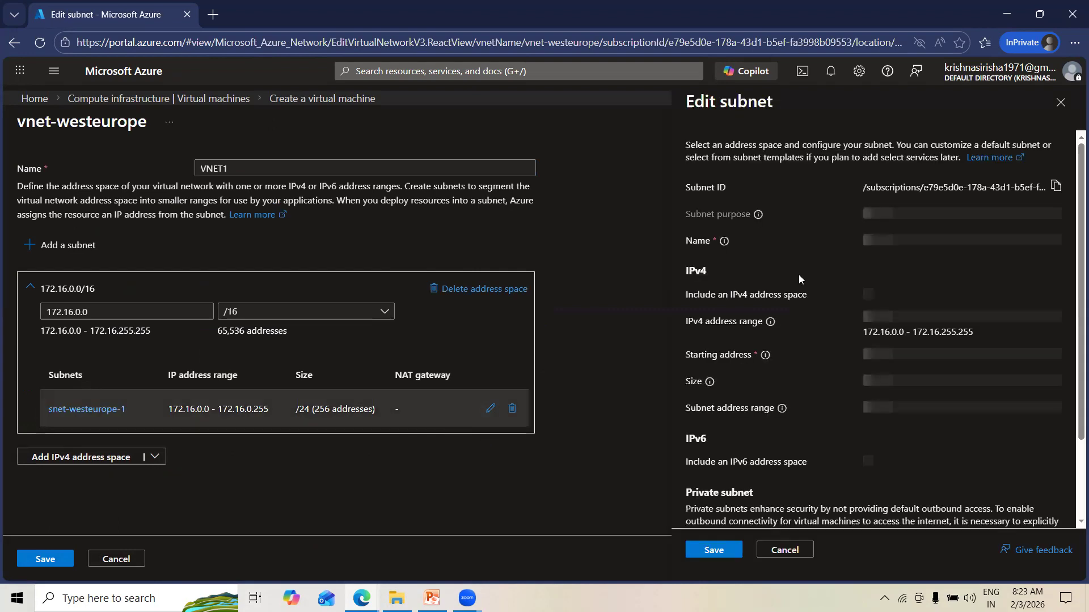
left_click_drag(973, 237, 846, 233)
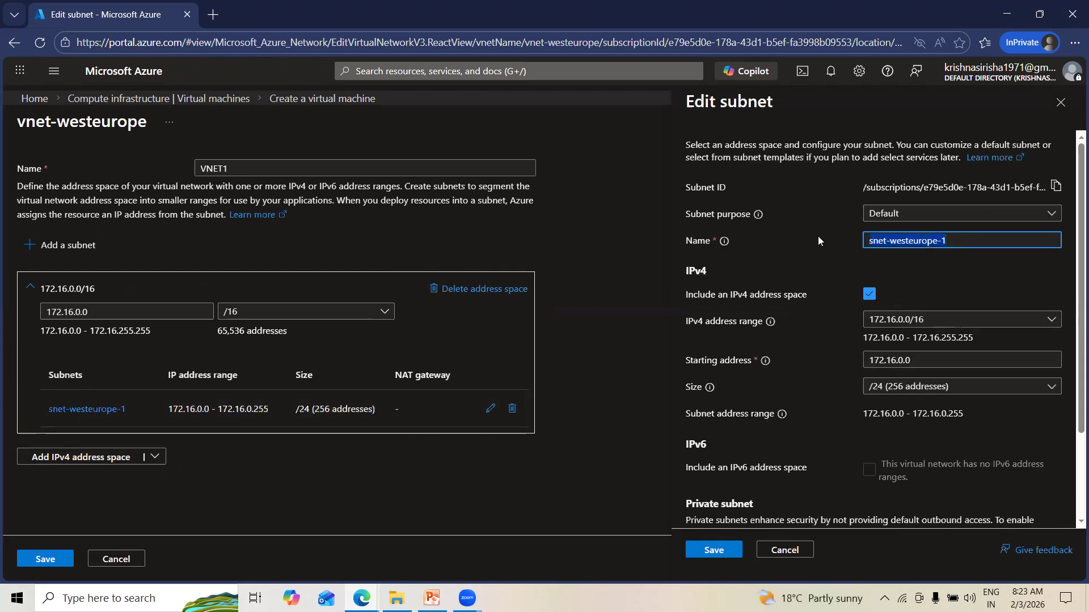
type("AppS")
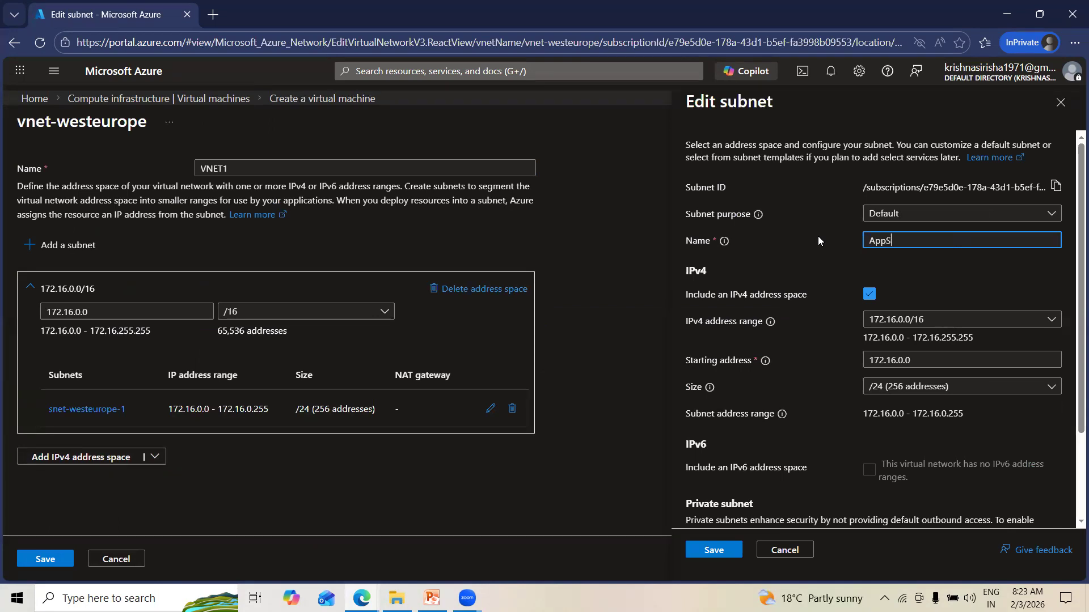
type("ubnet")
left_click(704, 555)
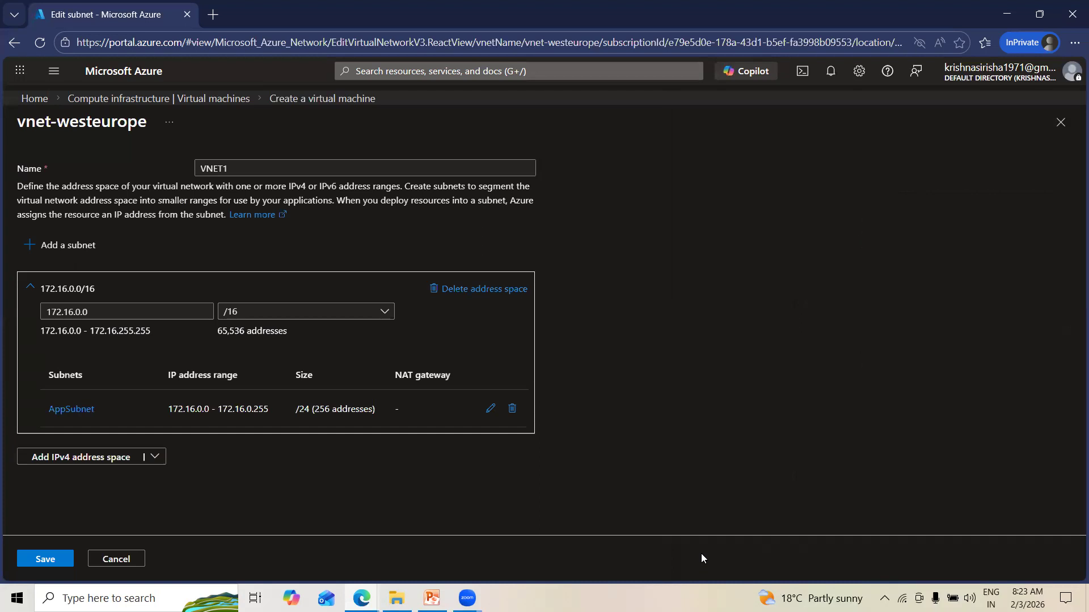
left_click(47, 558)
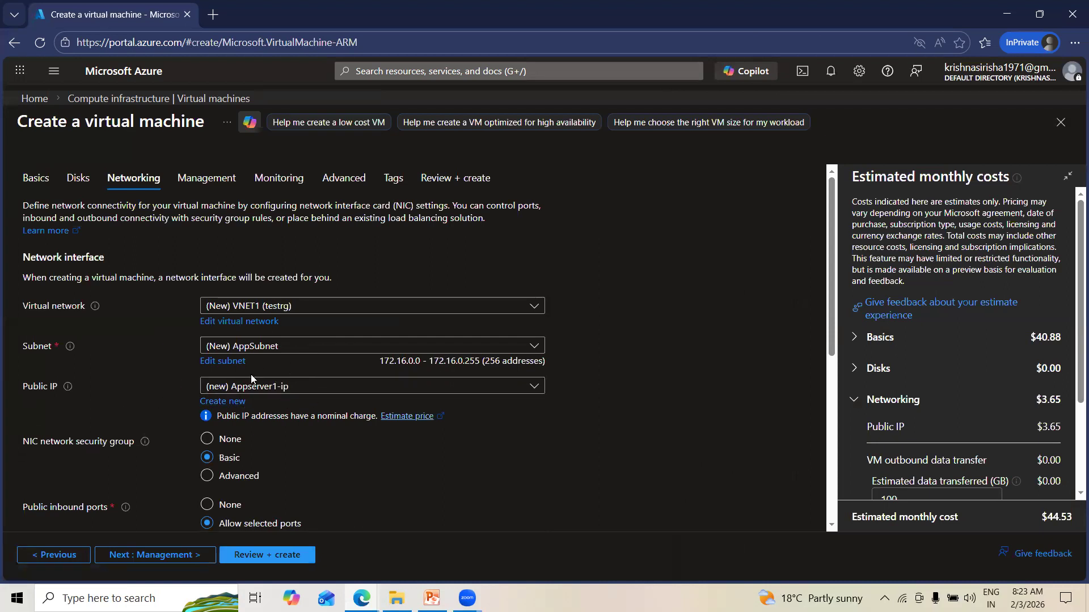
- Disable boot diagnostics in the monitoring settings, and review and create the Appserver1 virtual machine
left_click_drag(830, 322, 843, 383)
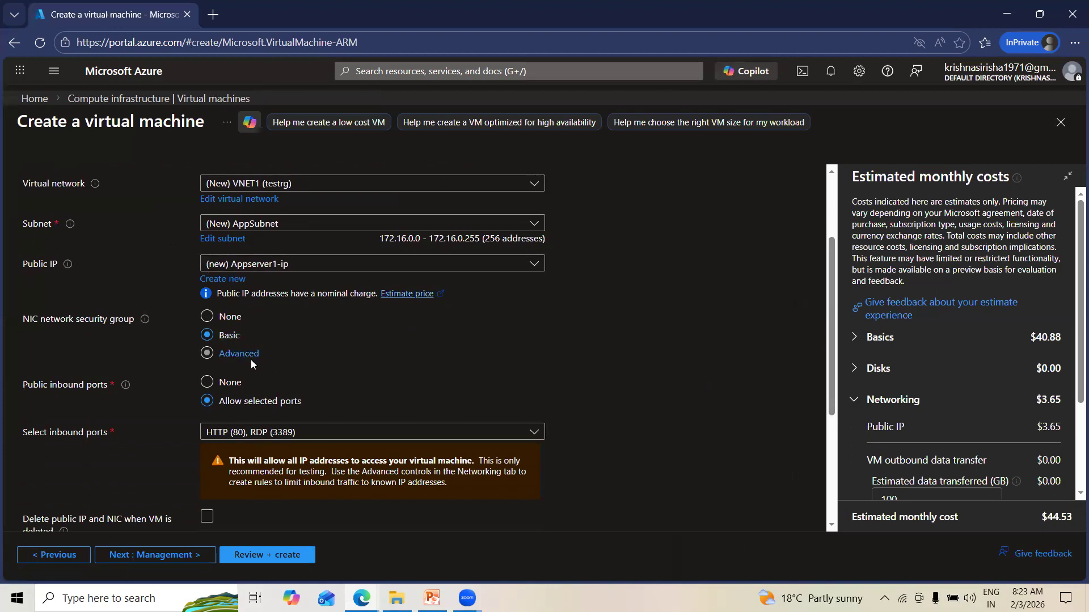
scroll(820, 445, "down", 3)
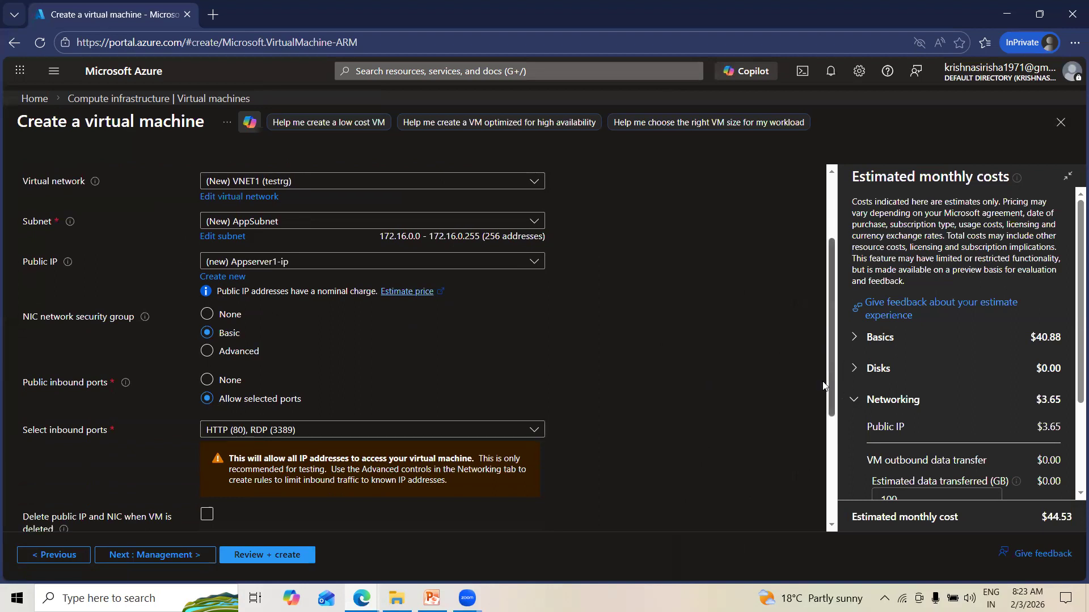
left_click(175, 555)
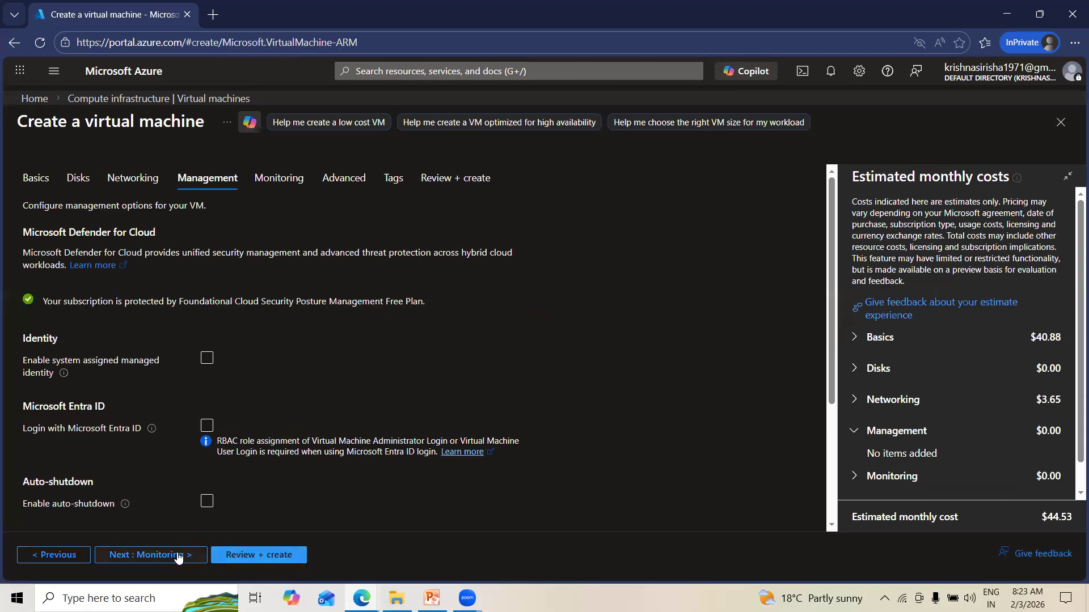
left_click(177, 555)
left_click(227, 335)
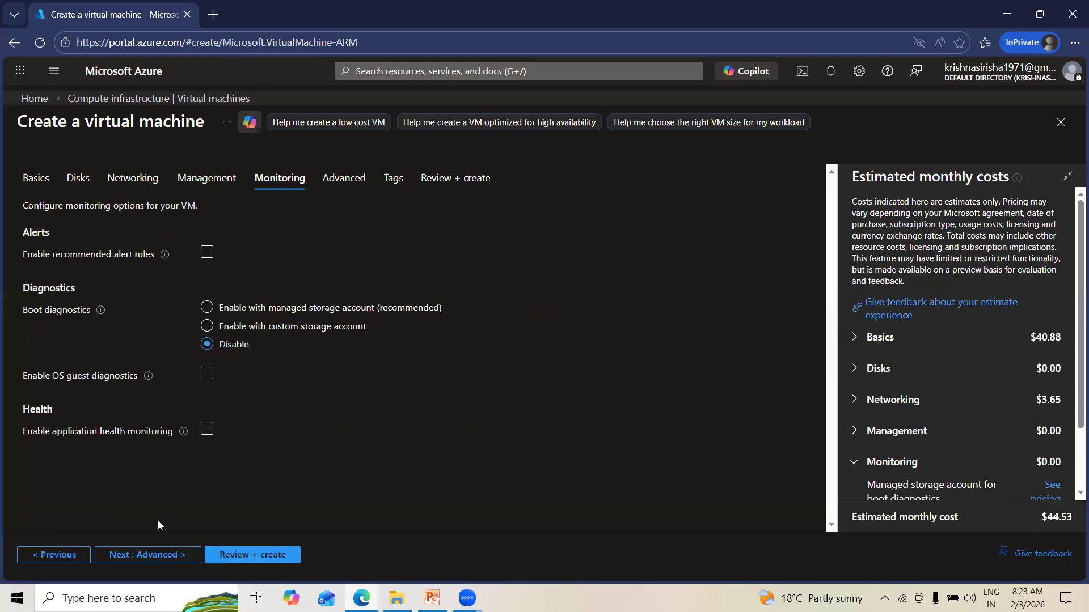
left_click(235, 556)
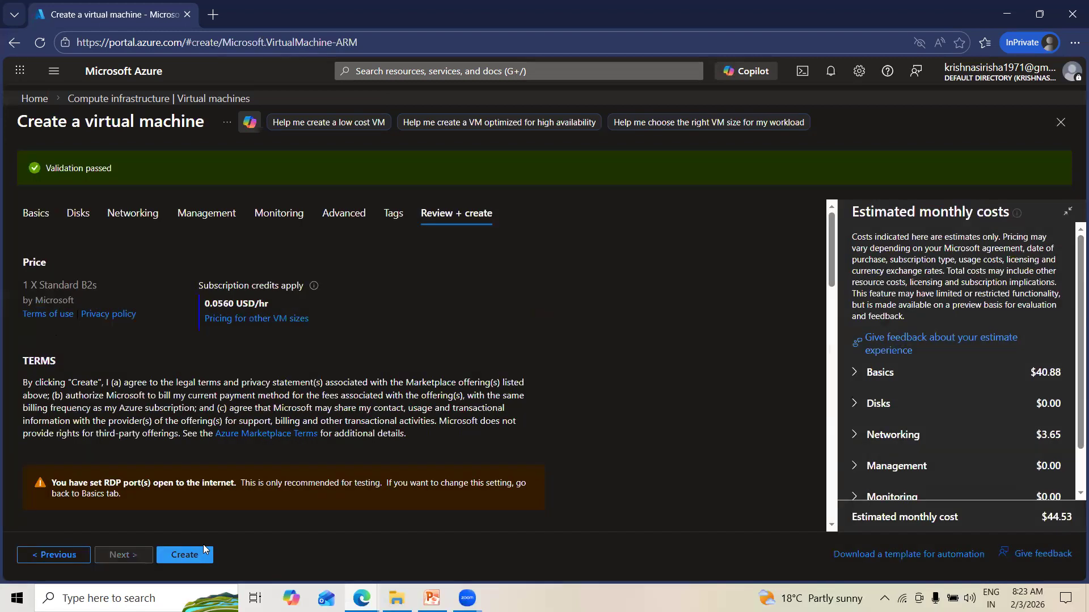
left_click(187, 557)
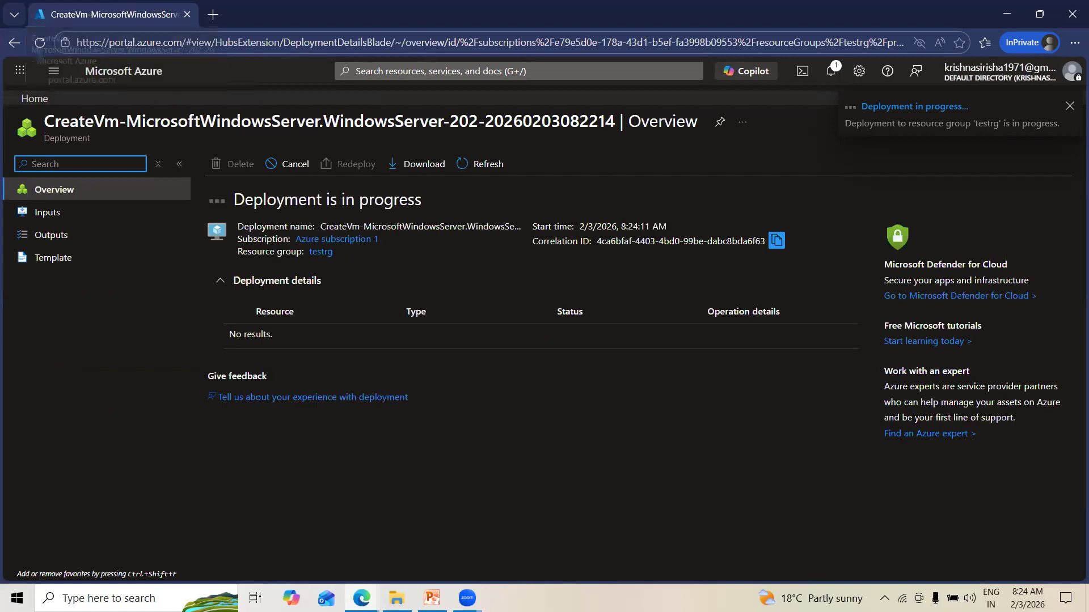
- Switch to PowerPoint to view the Load Balancer slide and return to the Azure deployment window
key("alt+Tab")
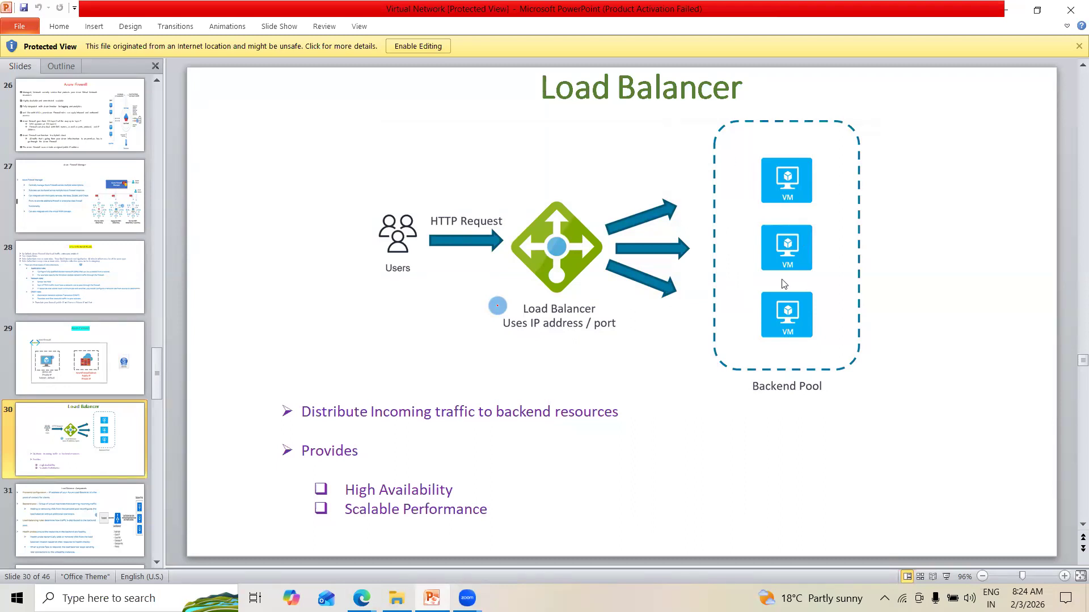
mouse_move(361, 598)
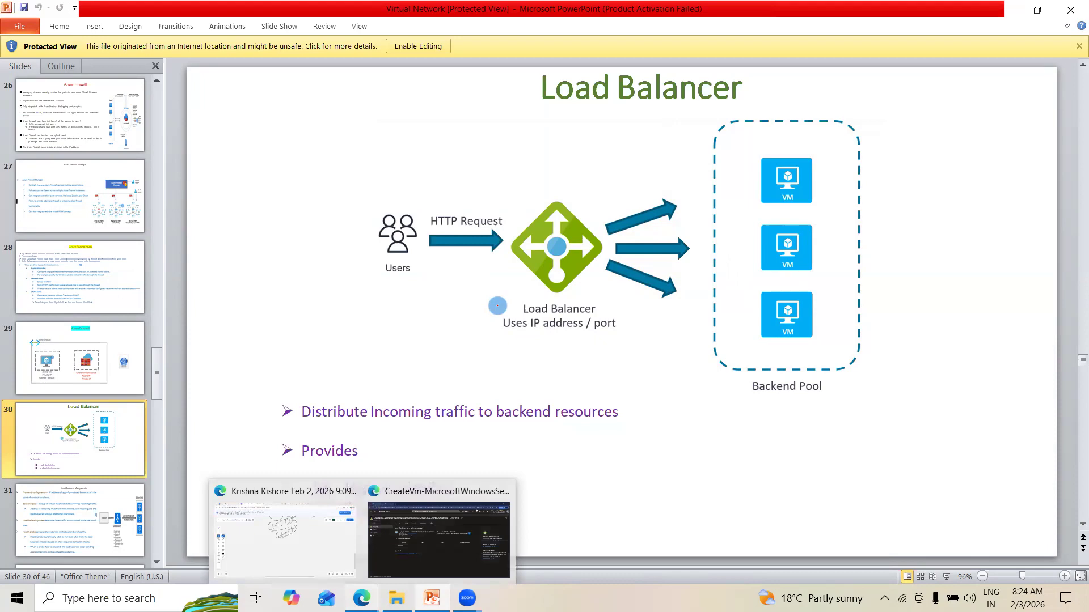
left_click(411, 562)
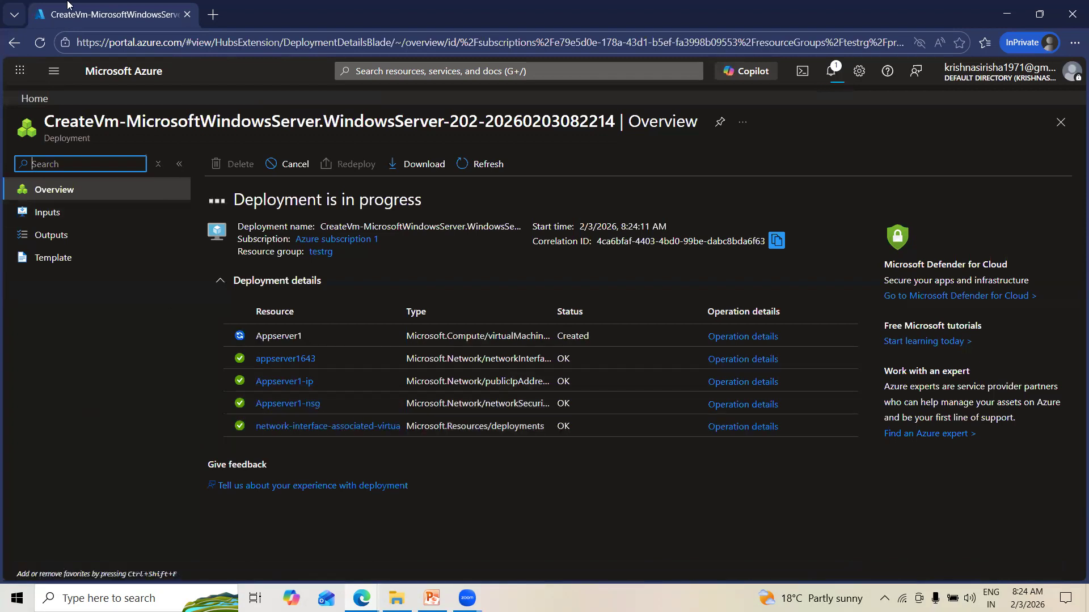
- Duplicate the deployment's browser tab and dismiss the deployment notification in the copy
right_click(103, 15)
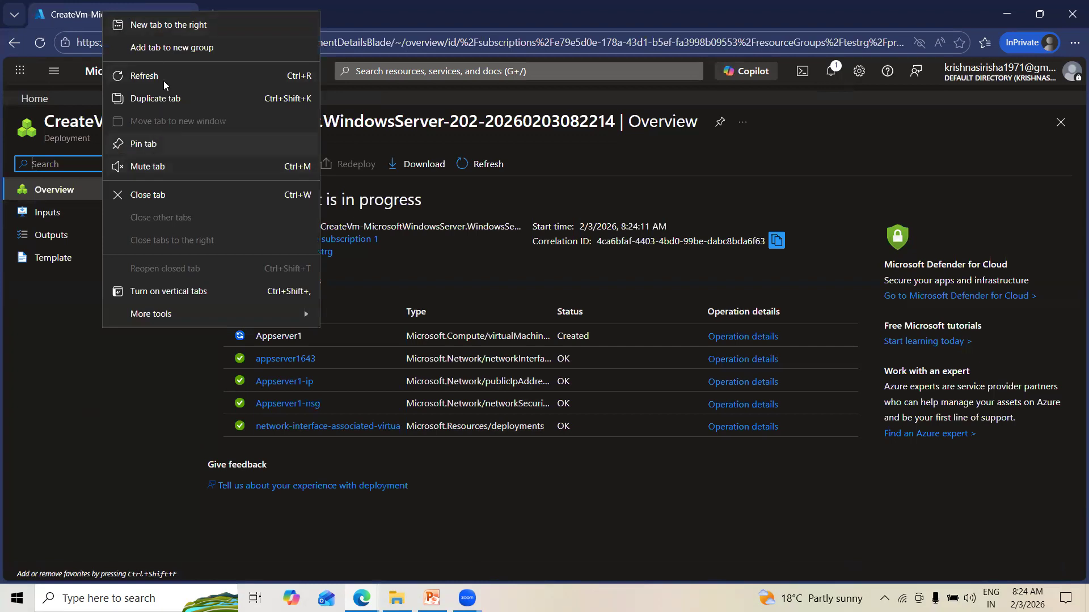
left_click(147, 101)
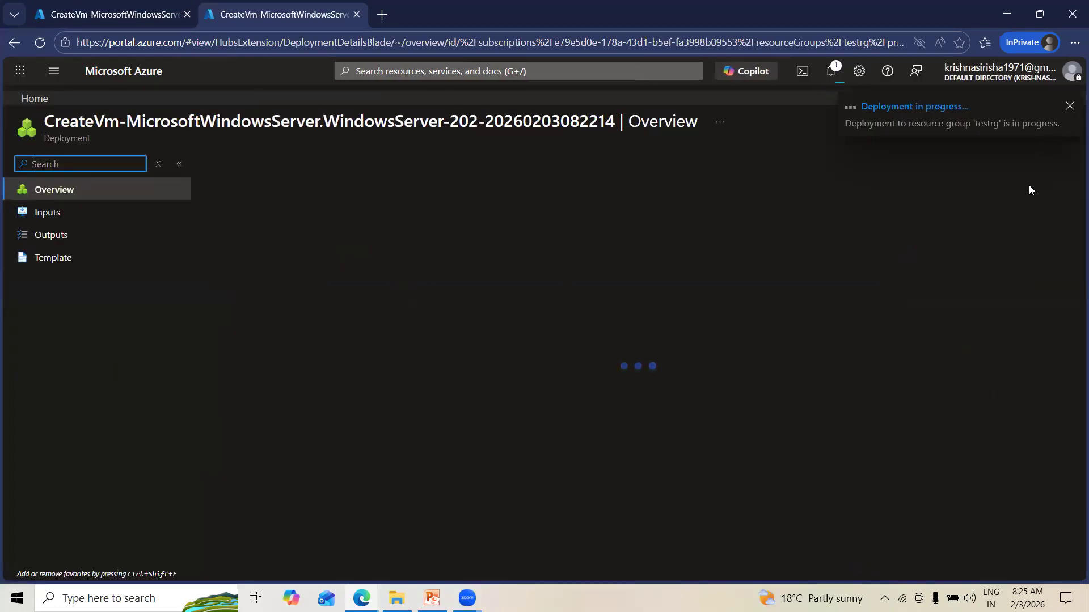
left_click(1070, 107)
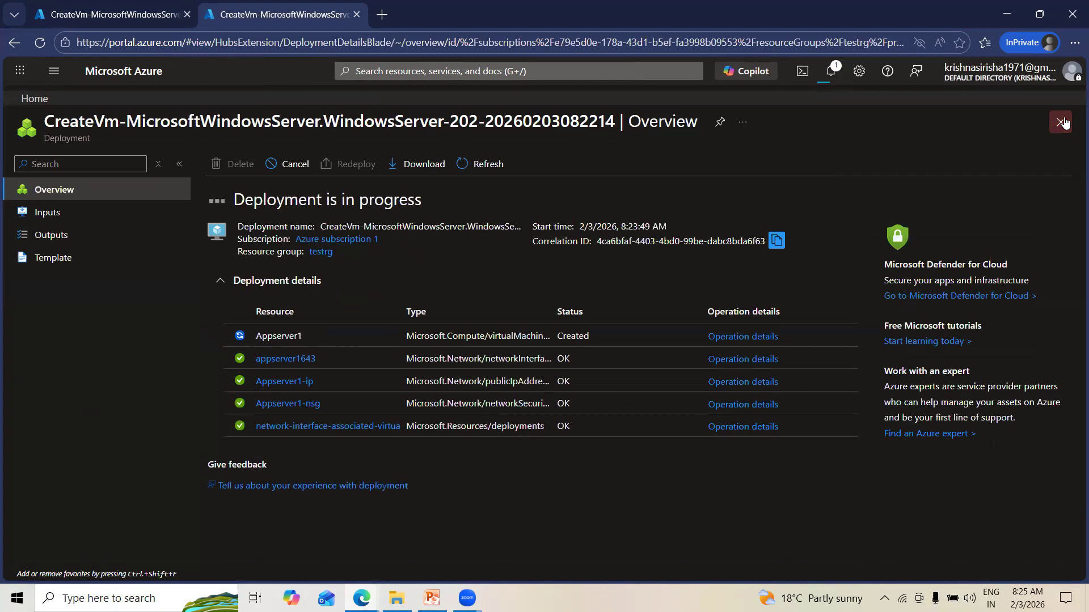
- Leave the deployment overview and start creating a new virtual machine from the virtual machines list
left_click(1061, 122)
left_click(273, 149)
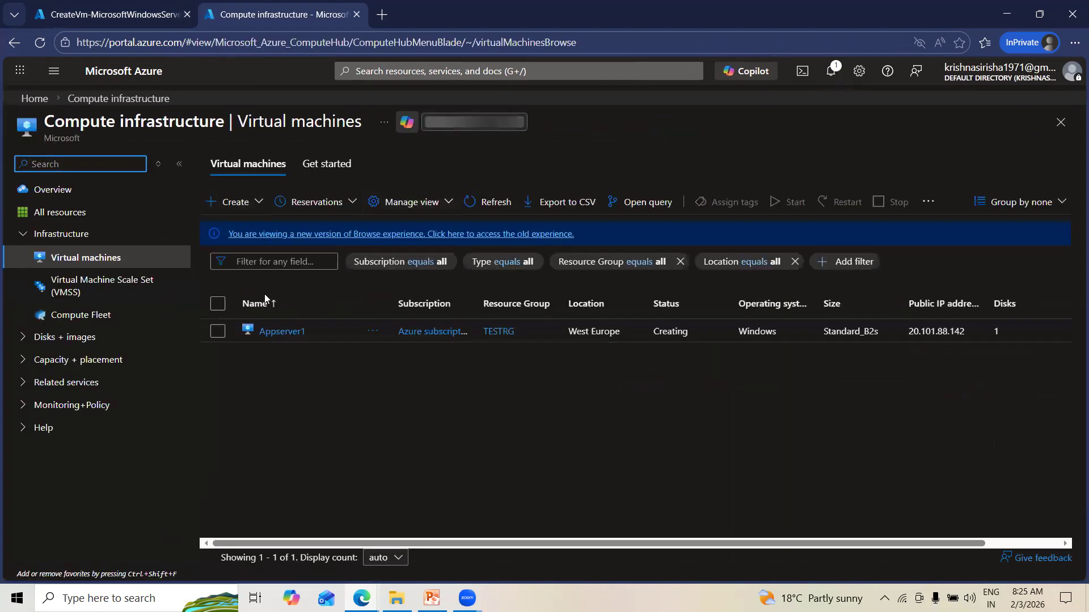
left_click(253, 206)
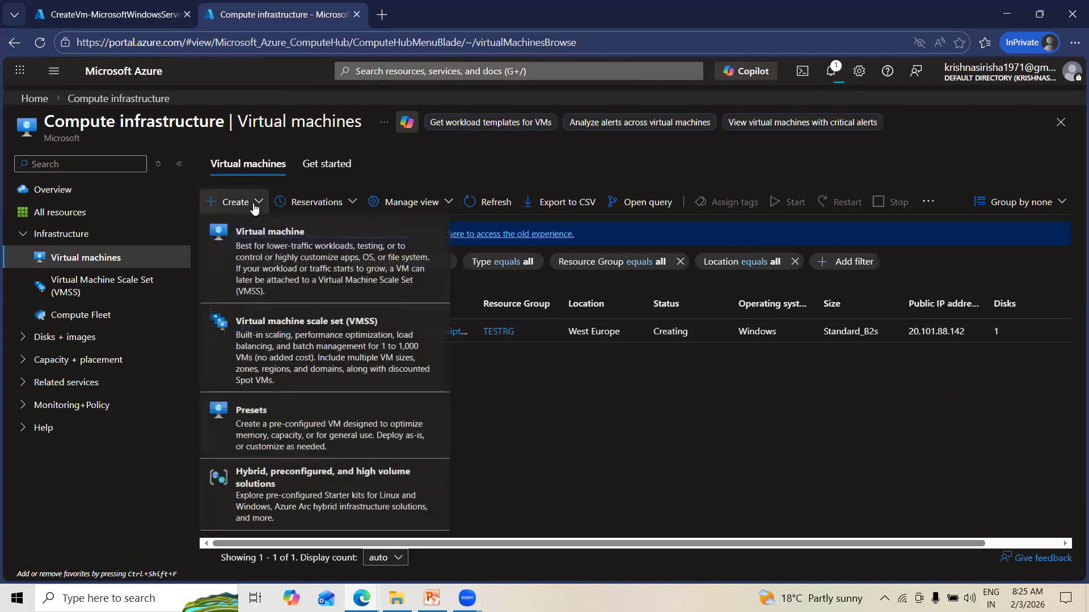
left_click(243, 241)
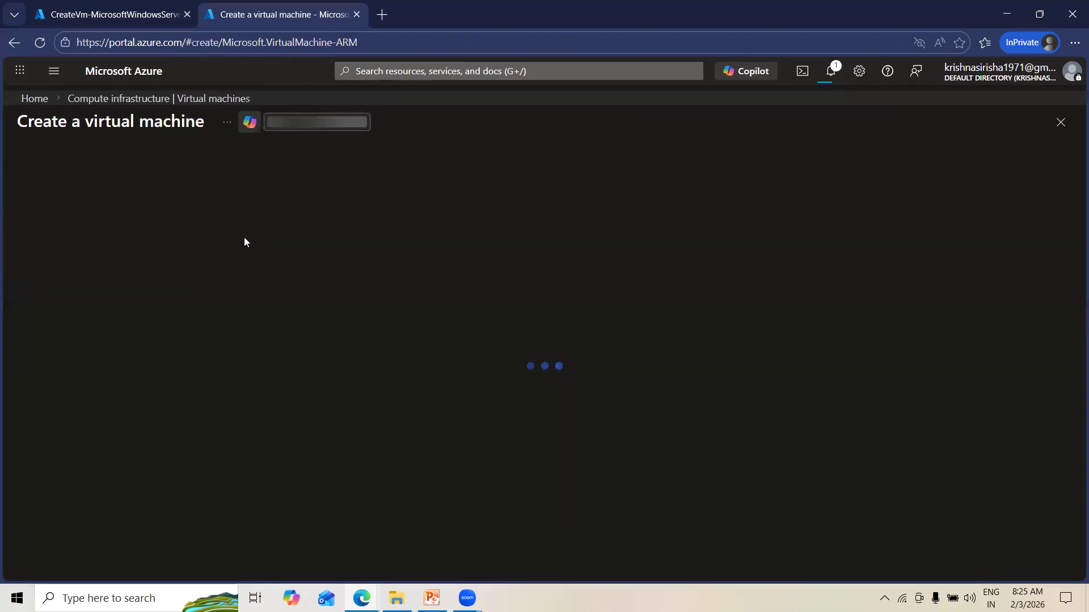
- Assign the new virtual machine to the testrg resource group and name it AppServer2
left_click(267, 347)
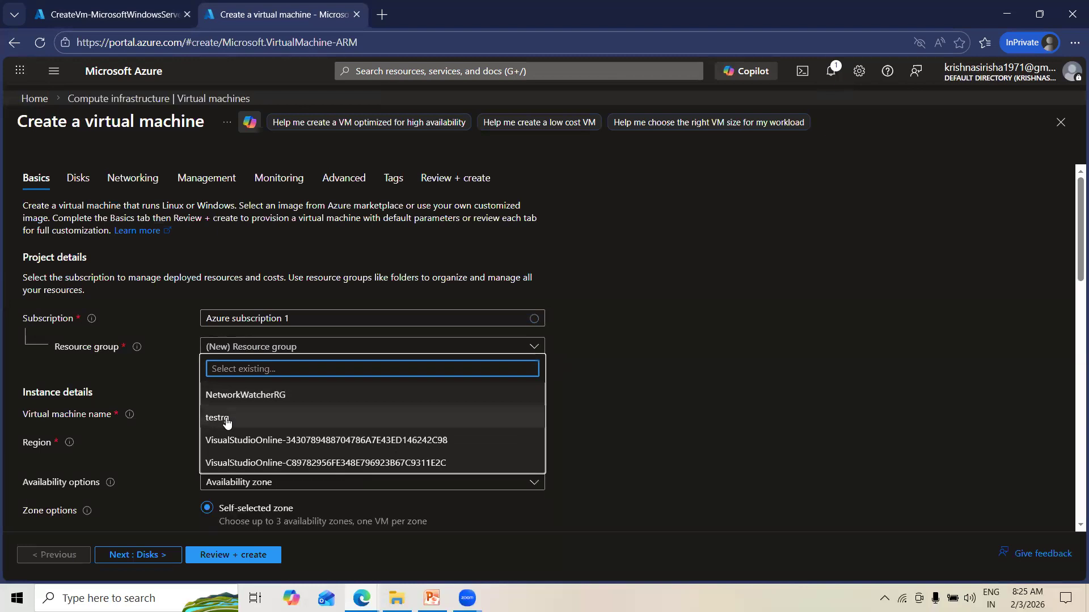
left_click(238, 415)
type("A")
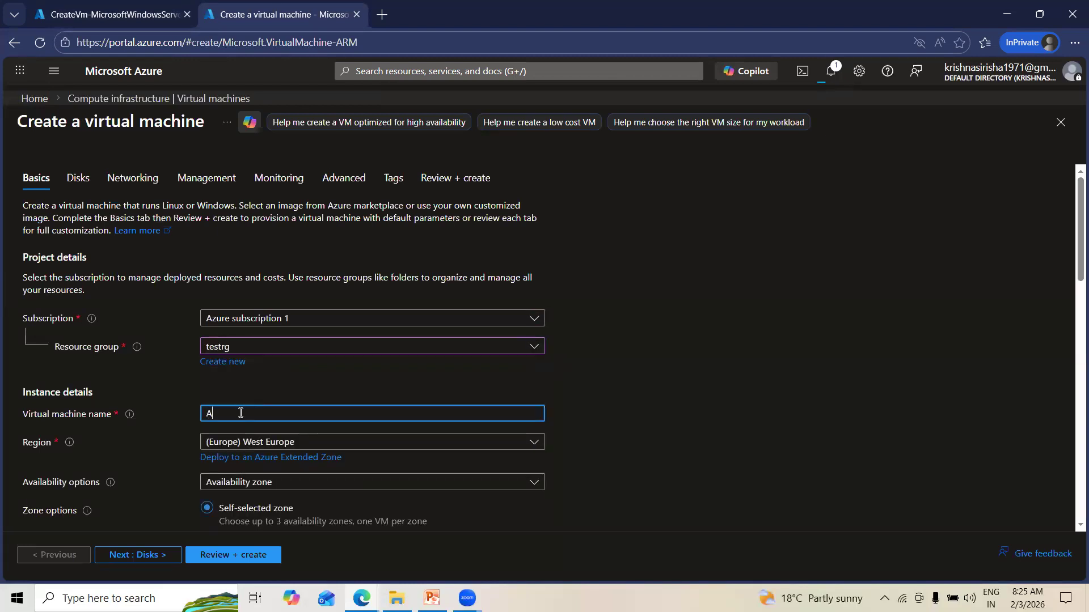
type("ppServer1")
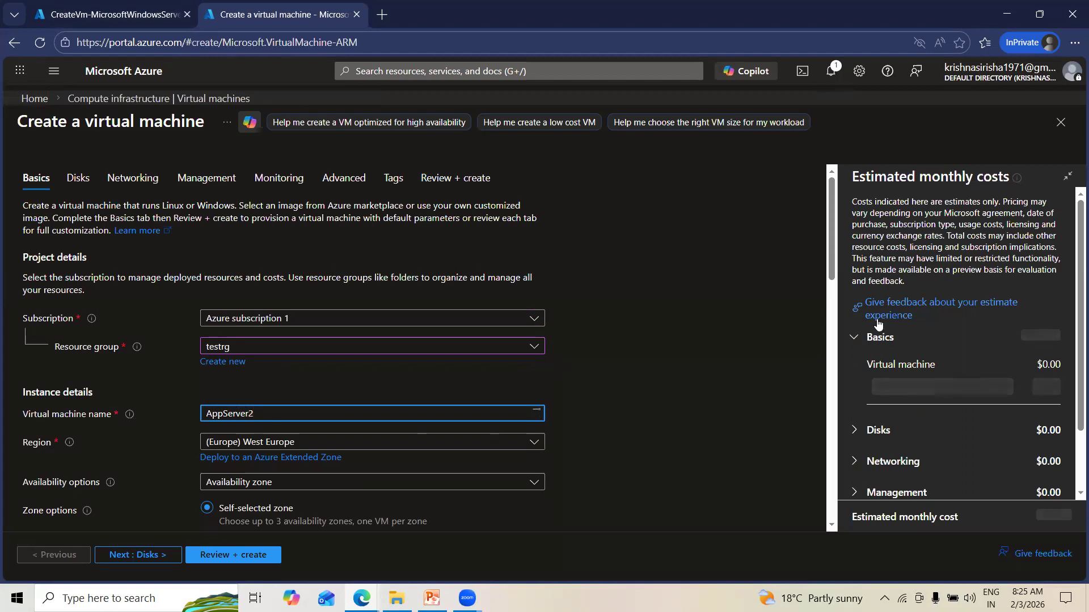
- Set AppServer2 to no infrastructure redundancy, Standard security type and the Windows Server 2025 Datacenter - x64 Gen2 image
scroll(831, 262, "down", 1)
scroll(833, 285, "down", 3)
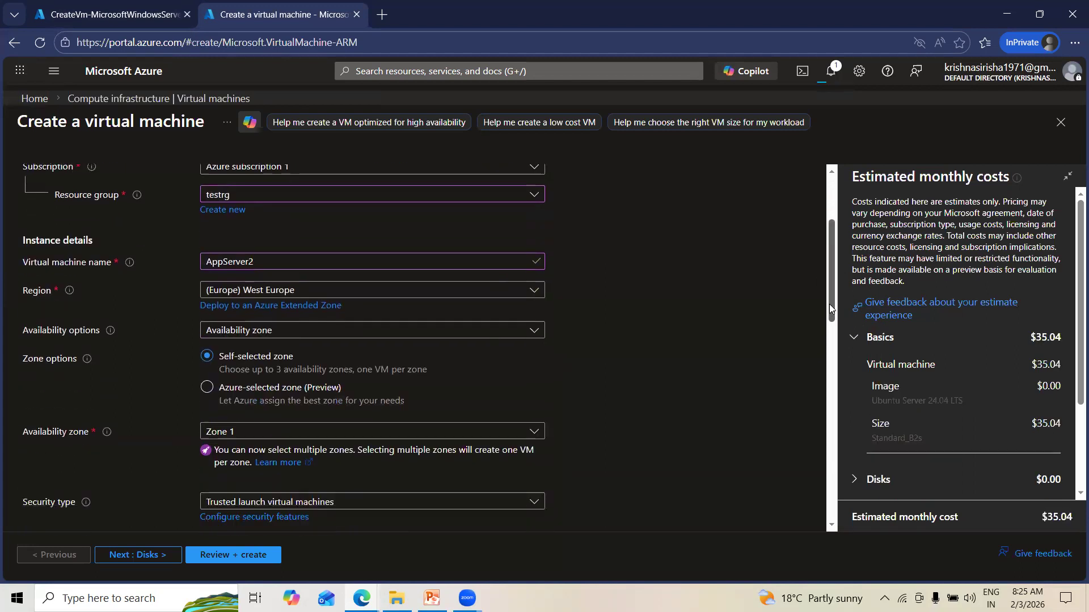
left_click(251, 328)
left_click(250, 343)
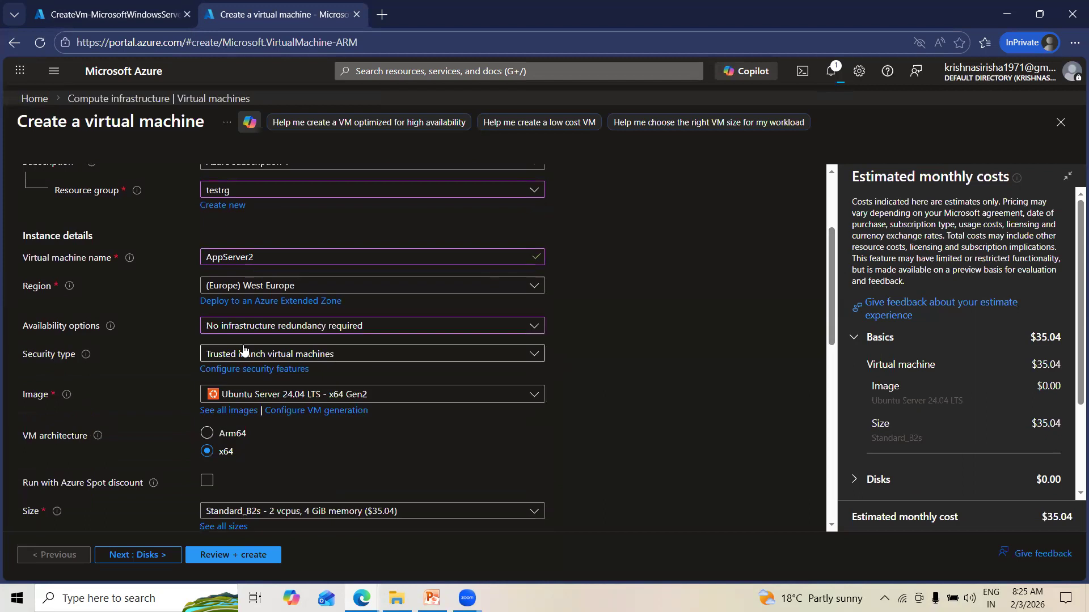
left_click(247, 354)
left_click(235, 367)
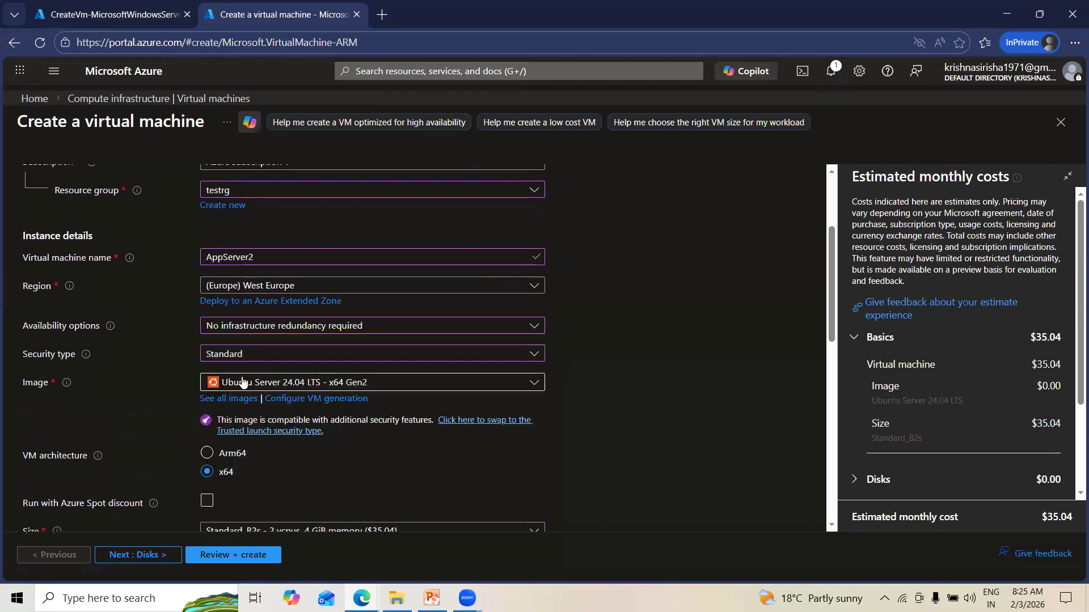
left_click(243, 383)
left_click(276, 250)
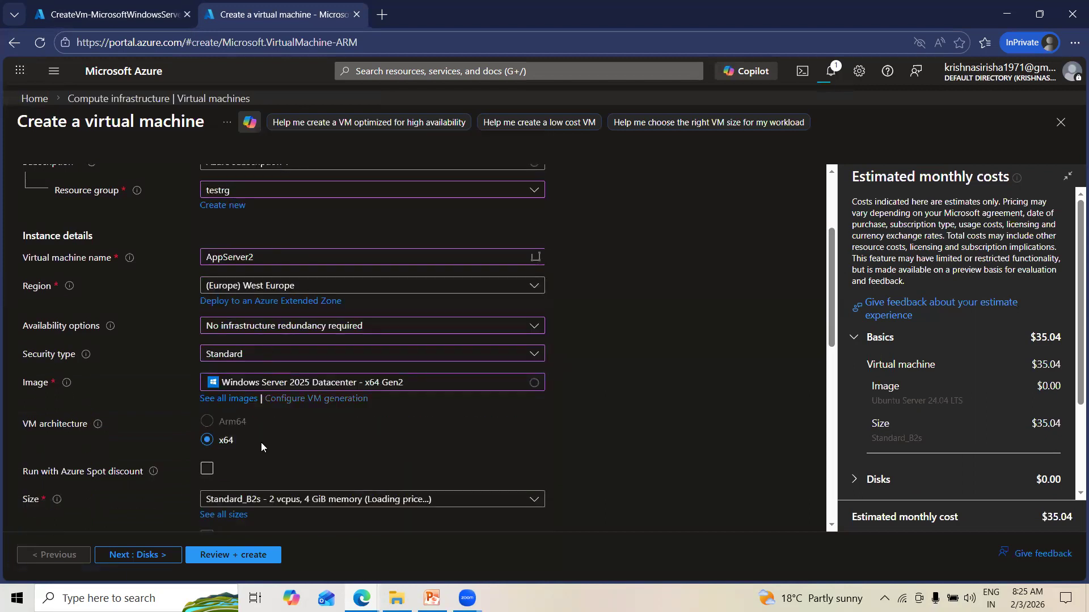
- Set the administrator username to azureadmin and enter and confirm the account password
left_click_drag(831, 320, 819, 394)
left_click(250, 454)
type("azureadmin")
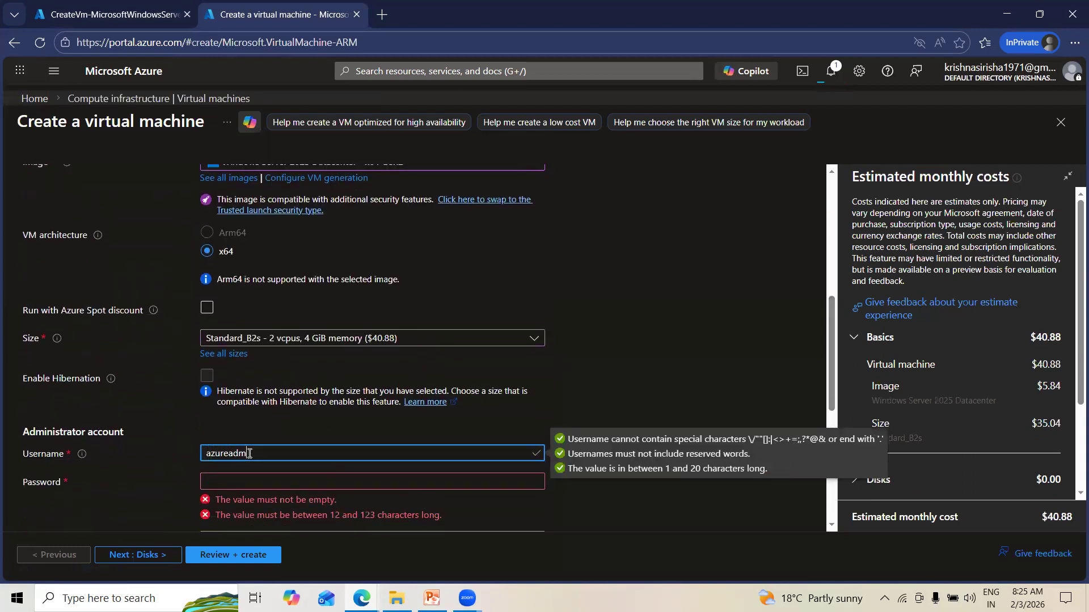
key("Tab")
type("••••••")
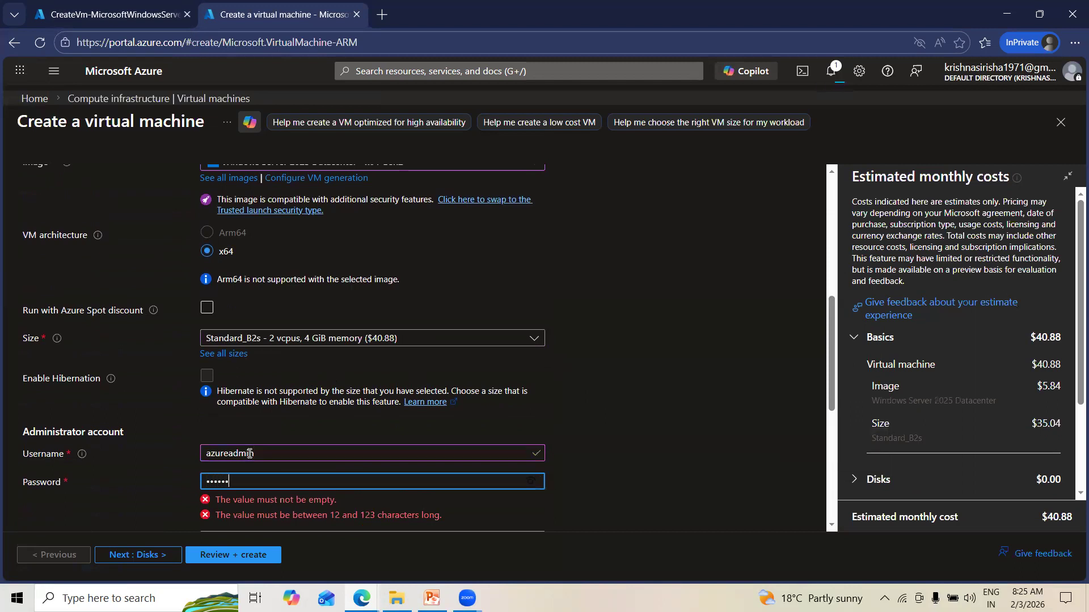
type("•••")
key("Tab")
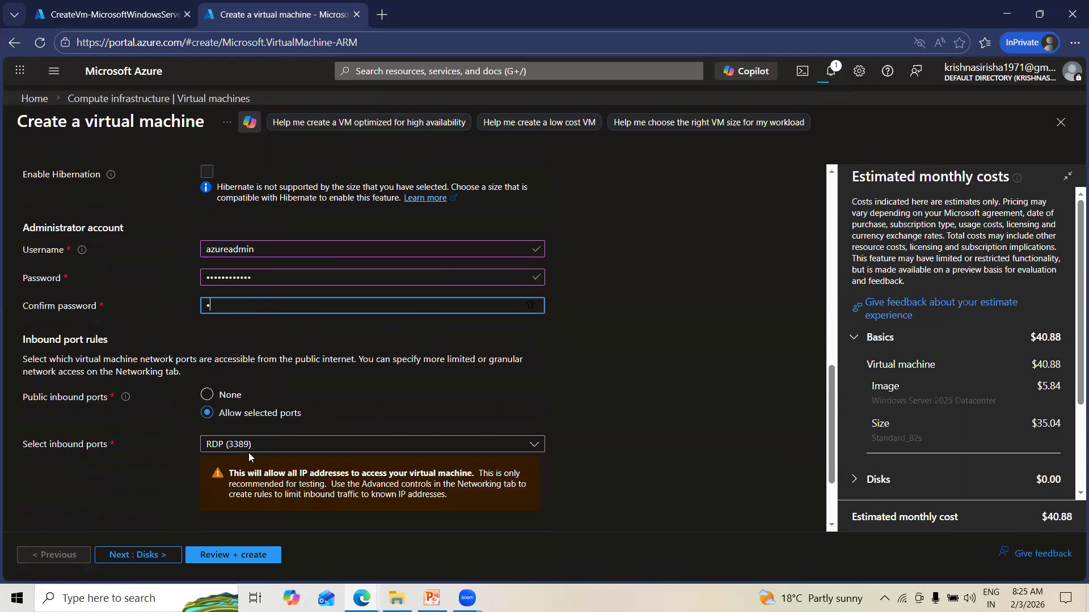
left_click(499, 31)
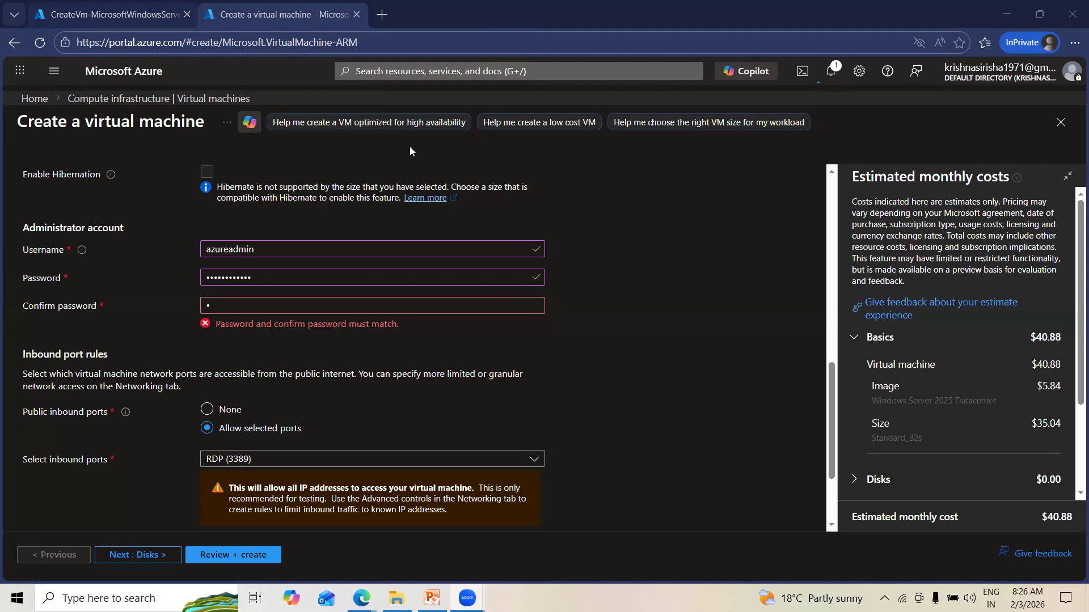
left_click(242, 308)
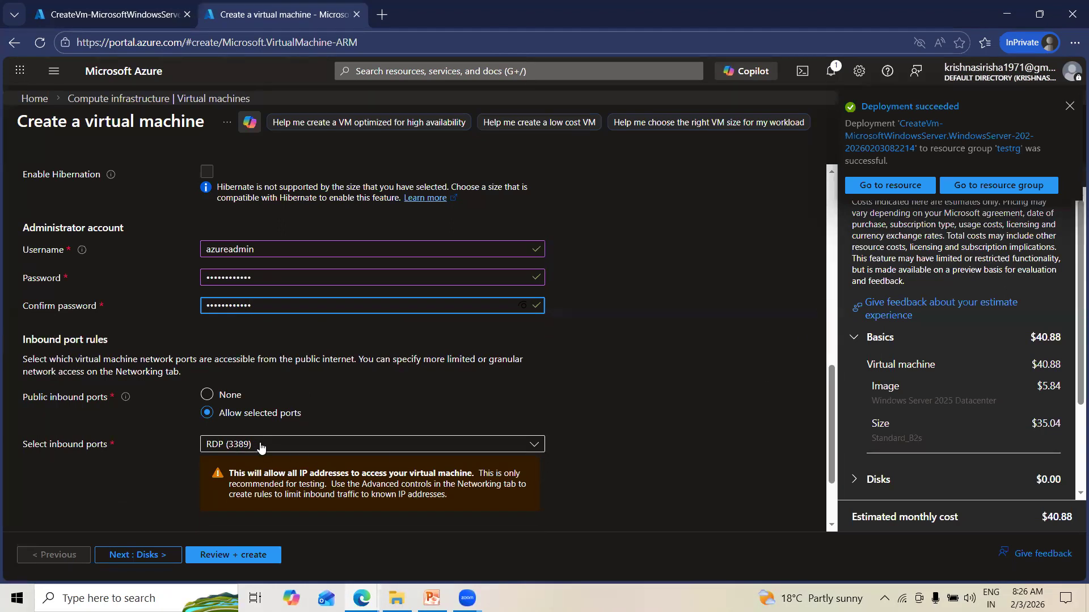
- Allow HTTP (80) as an inbound port in addition to RDP (3389)
left_click(243, 445)
left_click(213, 464)
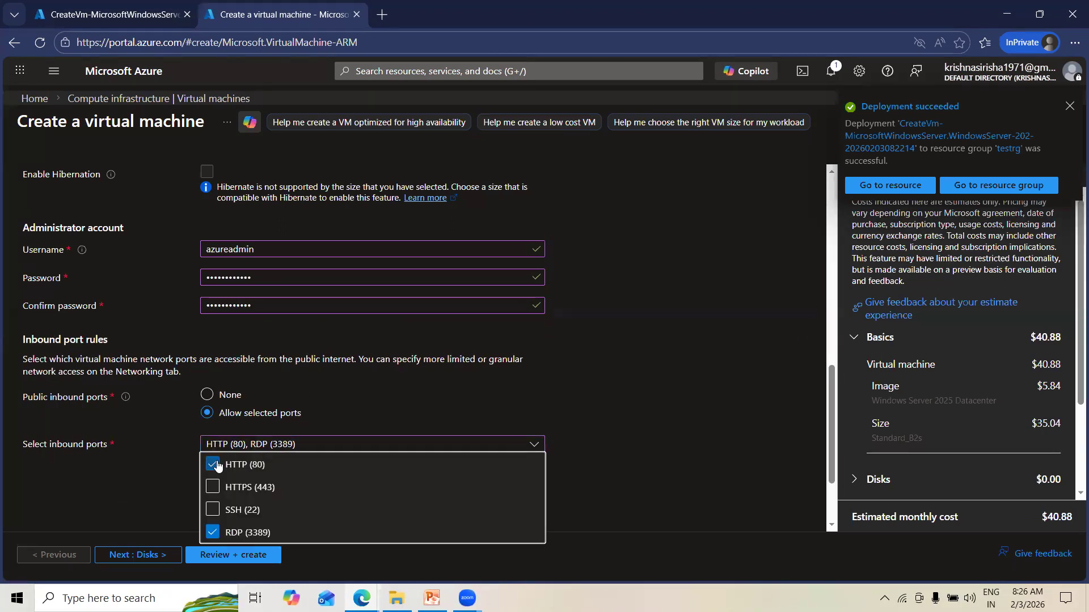
left_click(637, 385)
scroll(832, 429, "down", 2)
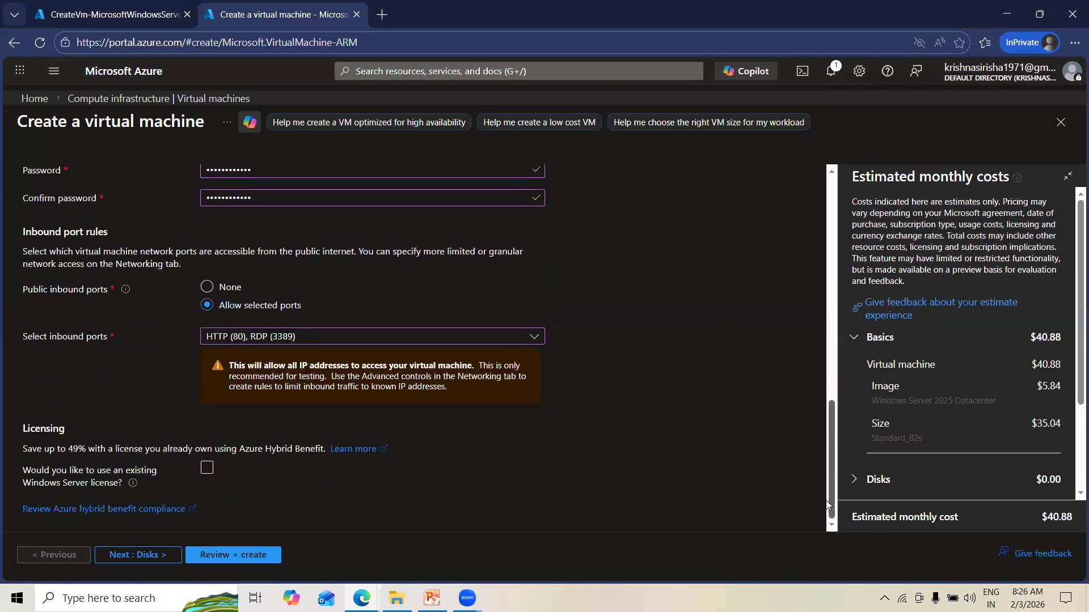
- Keep the default disk settings and place AppServer2 in virtual network VNET1 and subnet AppSubnet
left_click(151, 557)
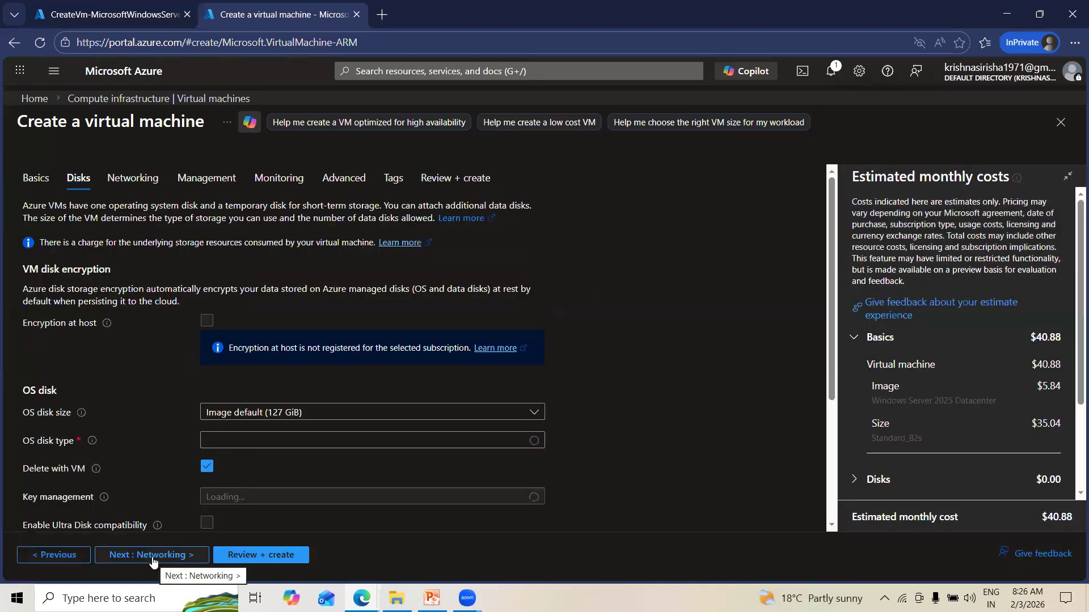
left_click(152, 556)
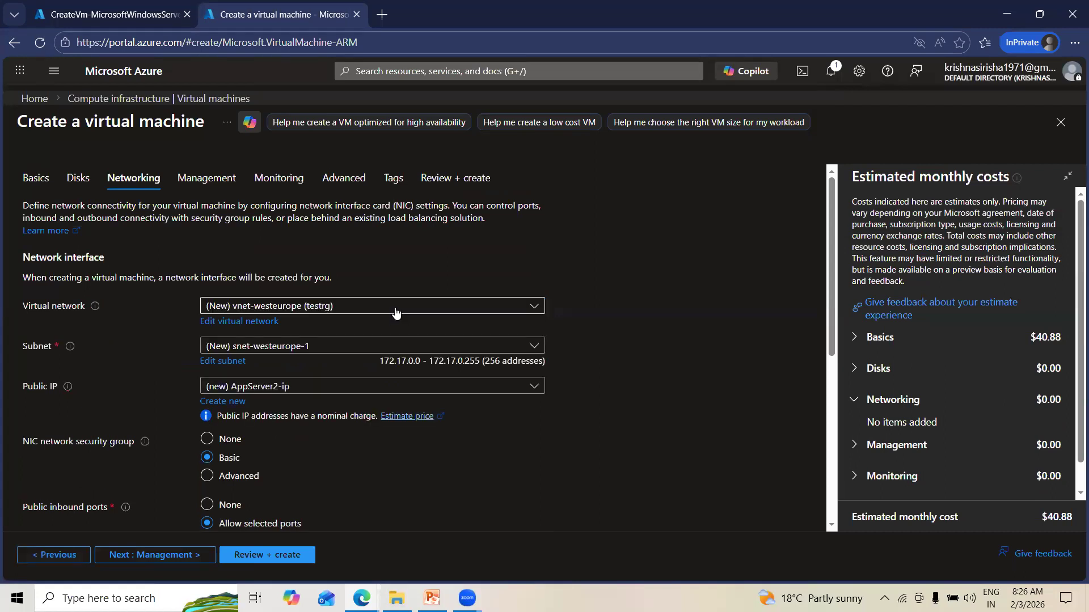
left_click(395, 308)
left_click(220, 377)
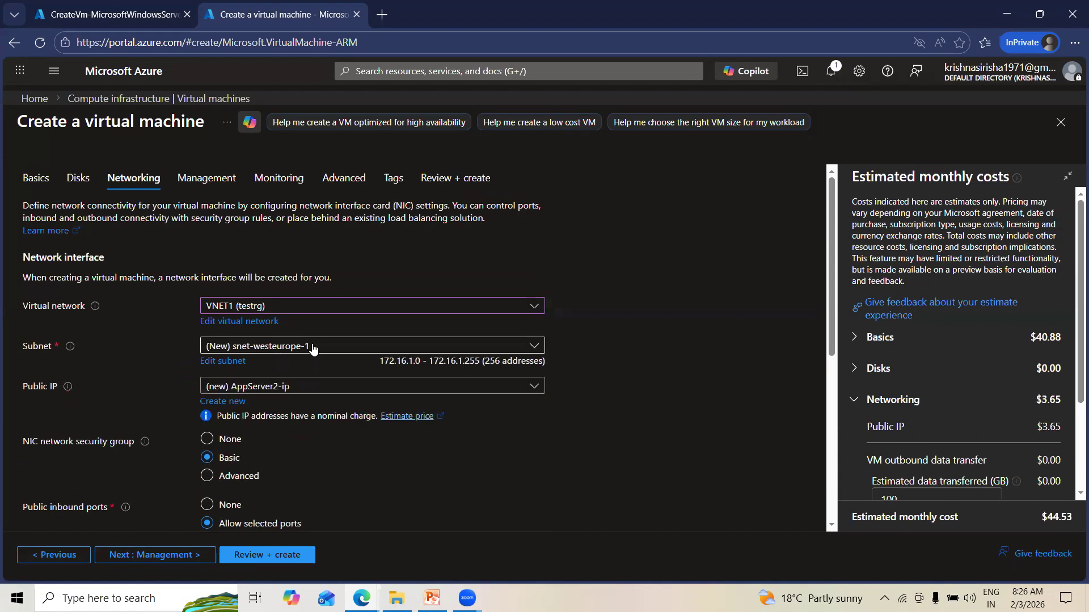
left_click(312, 348)
left_click(254, 419)
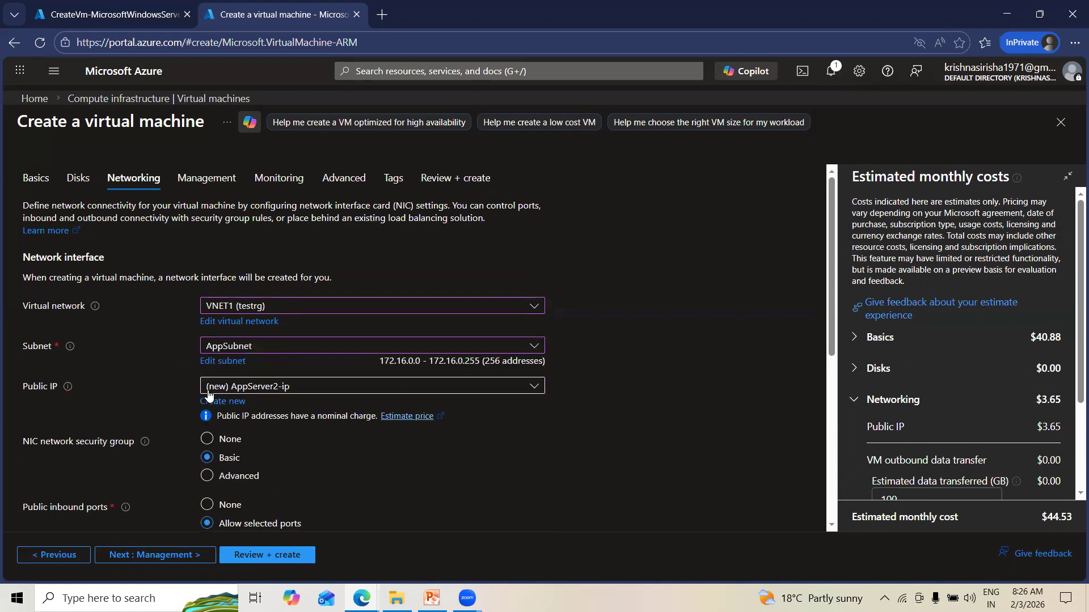
- Disable boot diagnostics in the monitoring settings, and review and create the AppServer2 virtual machine
scroll(826, 390, "down", 2)
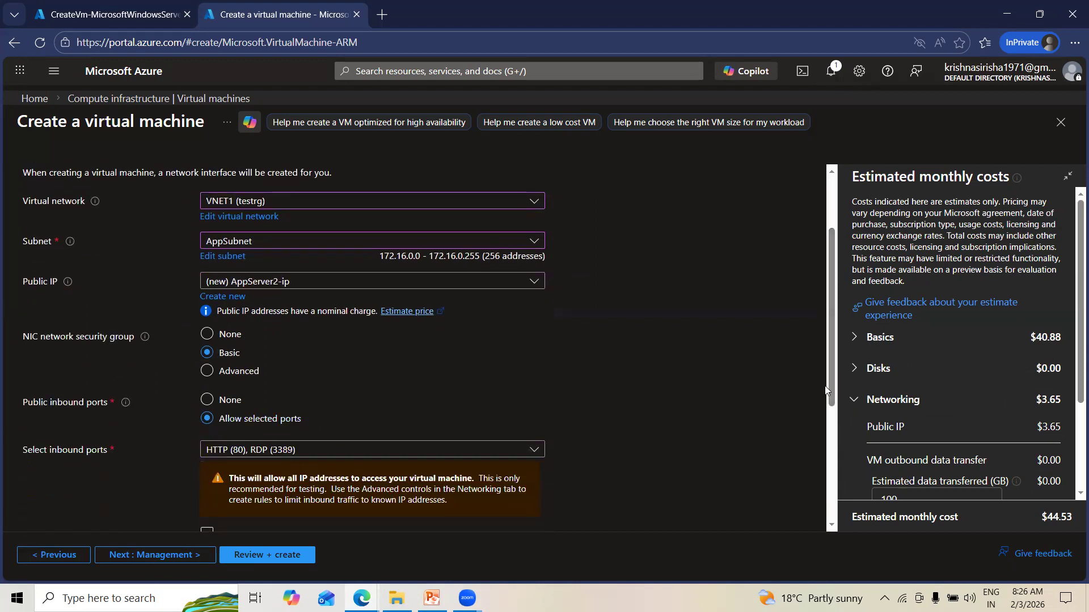
scroll(828, 391, "down", 3)
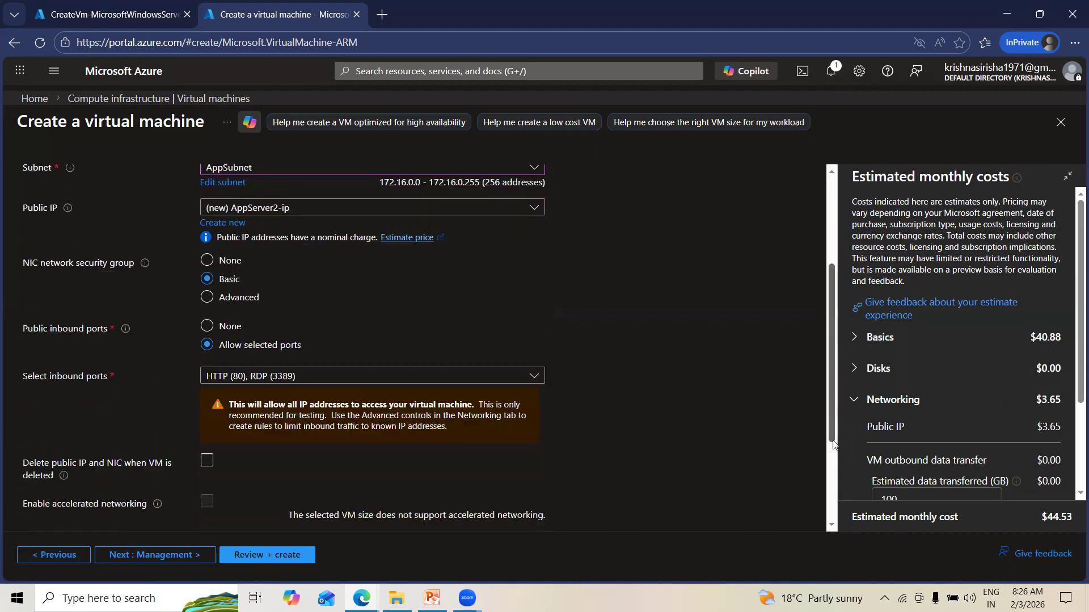
left_click(171, 557)
left_click(170, 557)
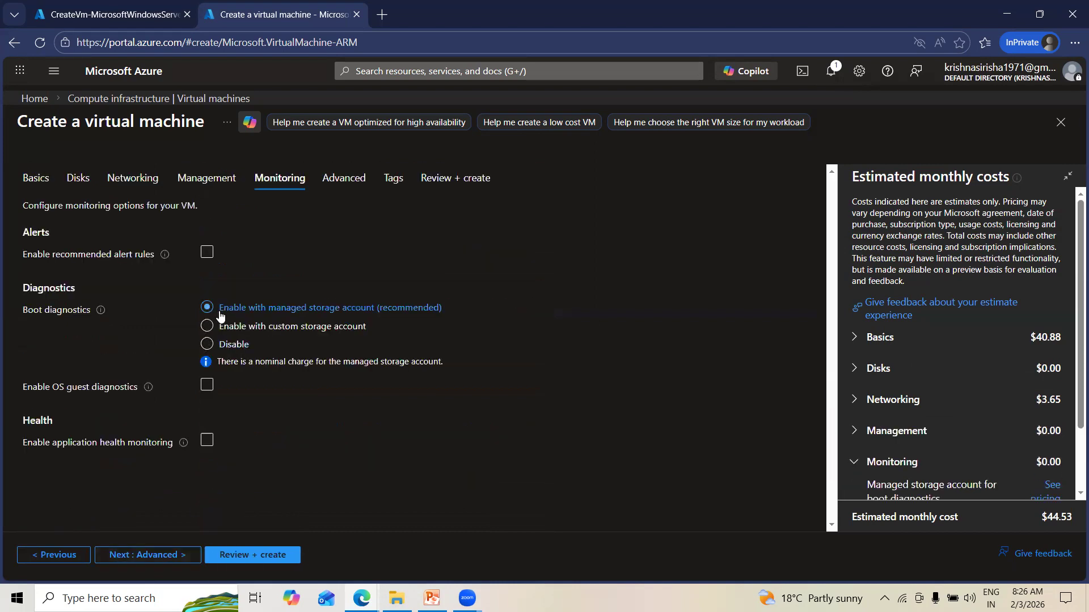
left_click(207, 344)
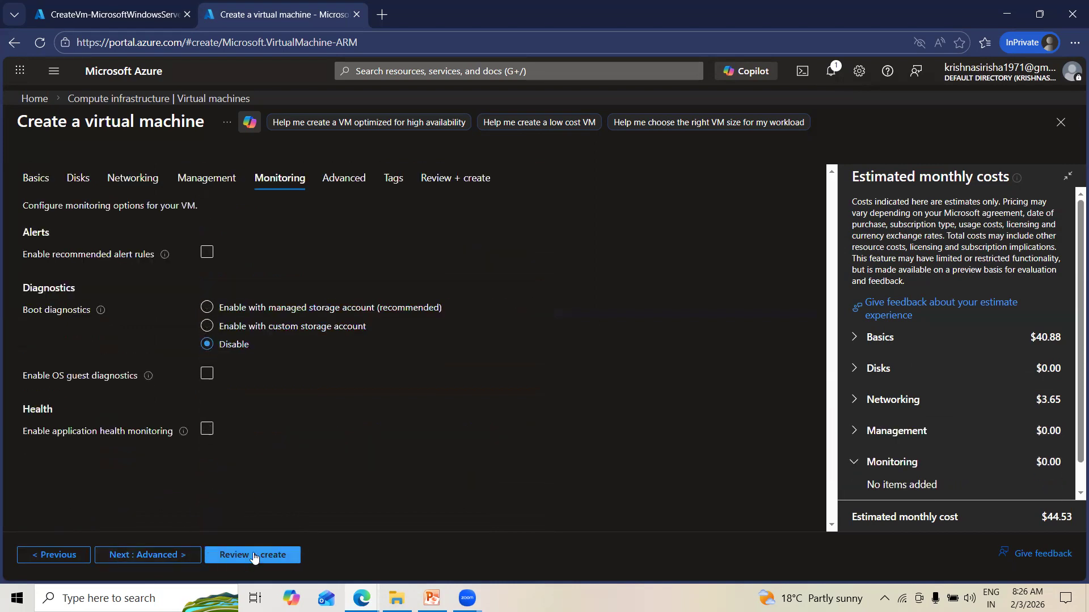
left_click(254, 555)
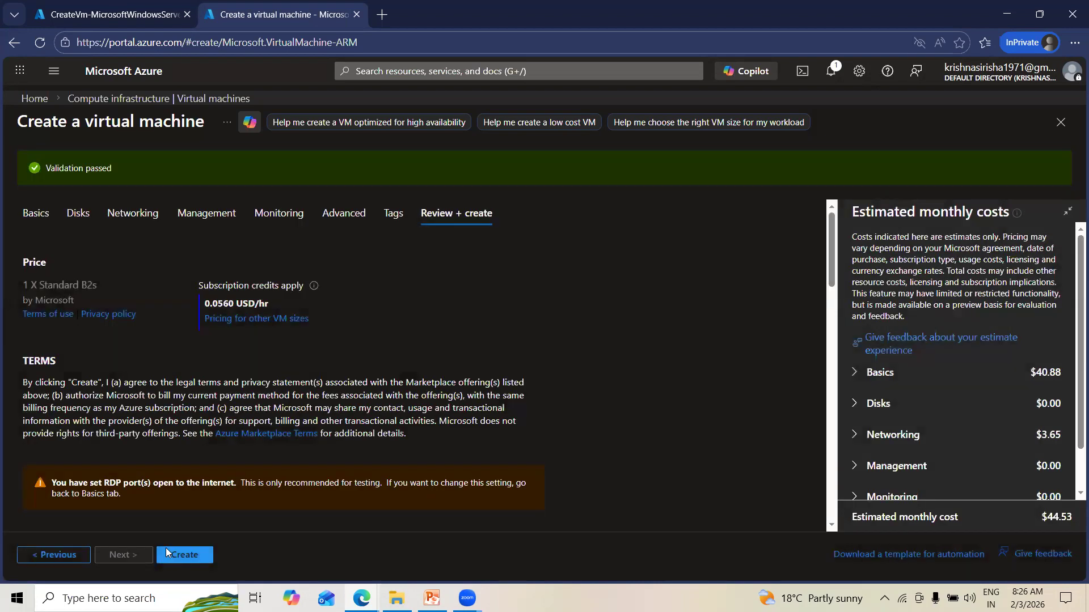
left_click(168, 553)
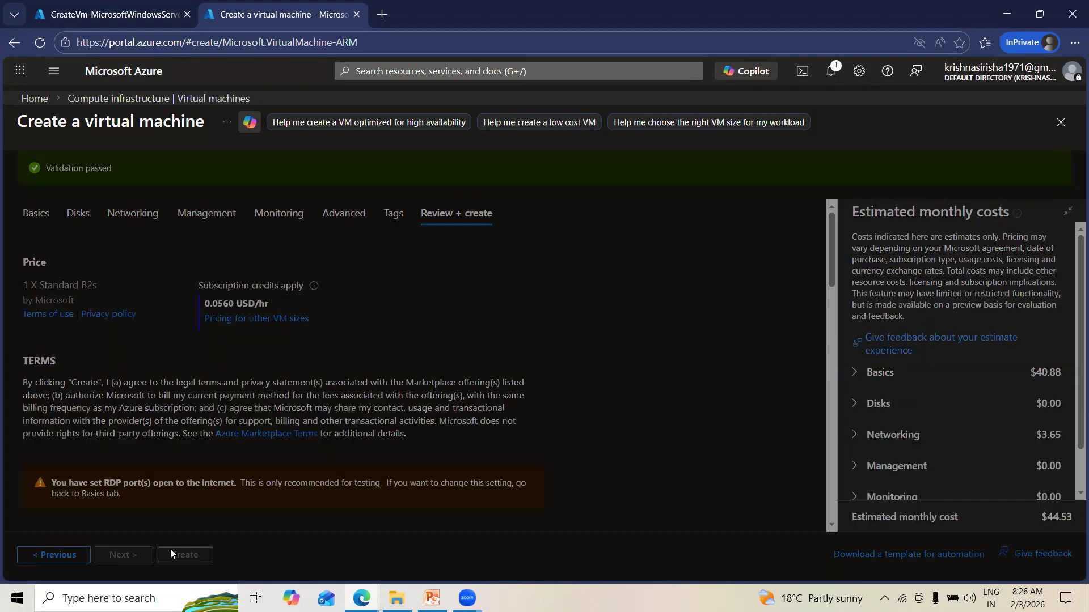
- Return to the first virtual machine's completed deployment and open the Appserver1 resource
left_click(131, 19)
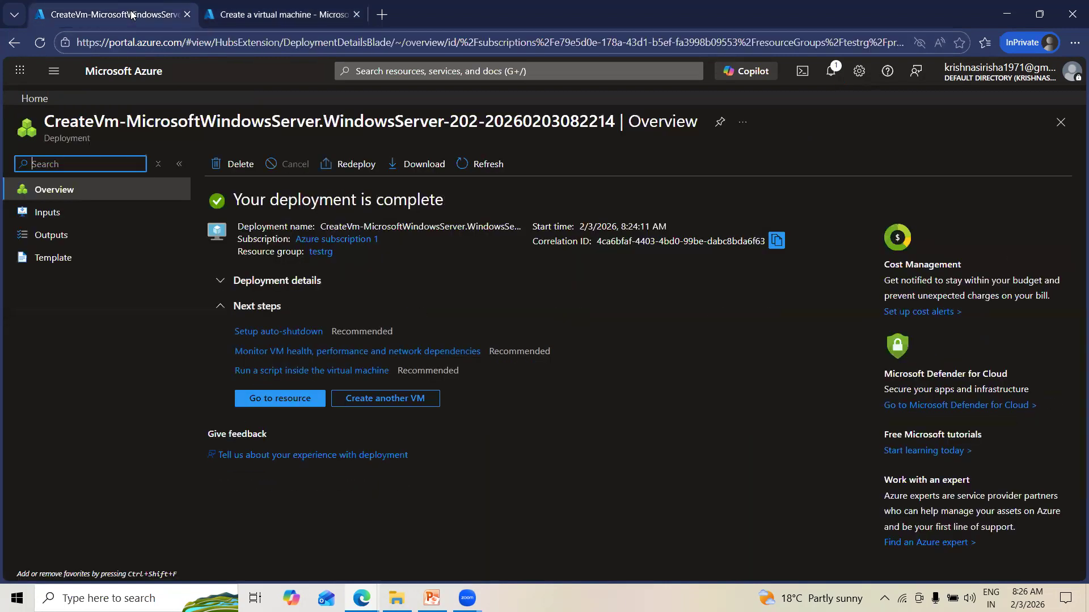
left_click(281, 15)
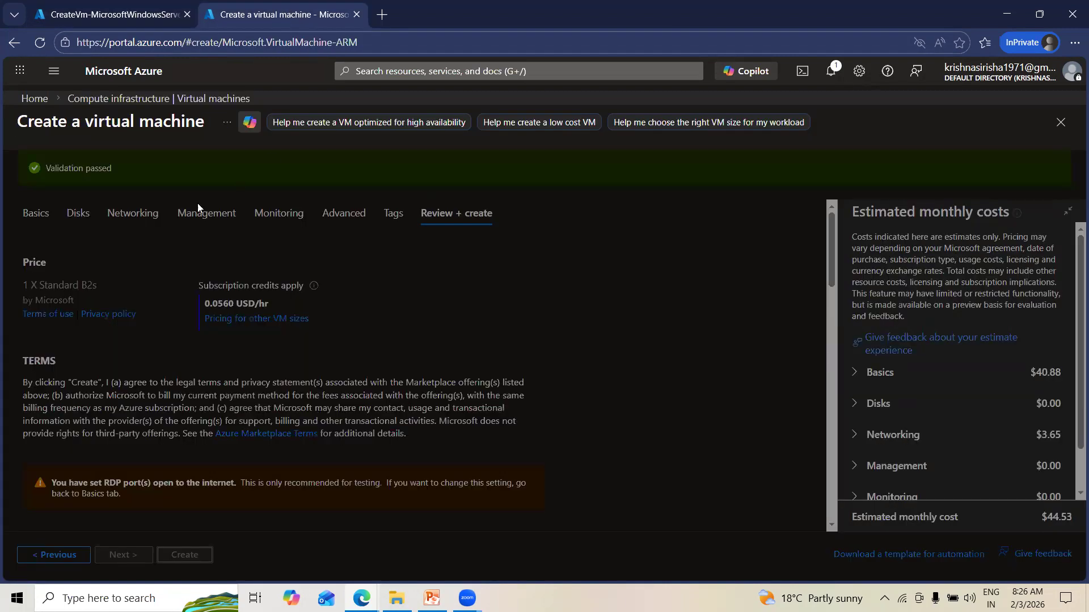
left_click(116, 17)
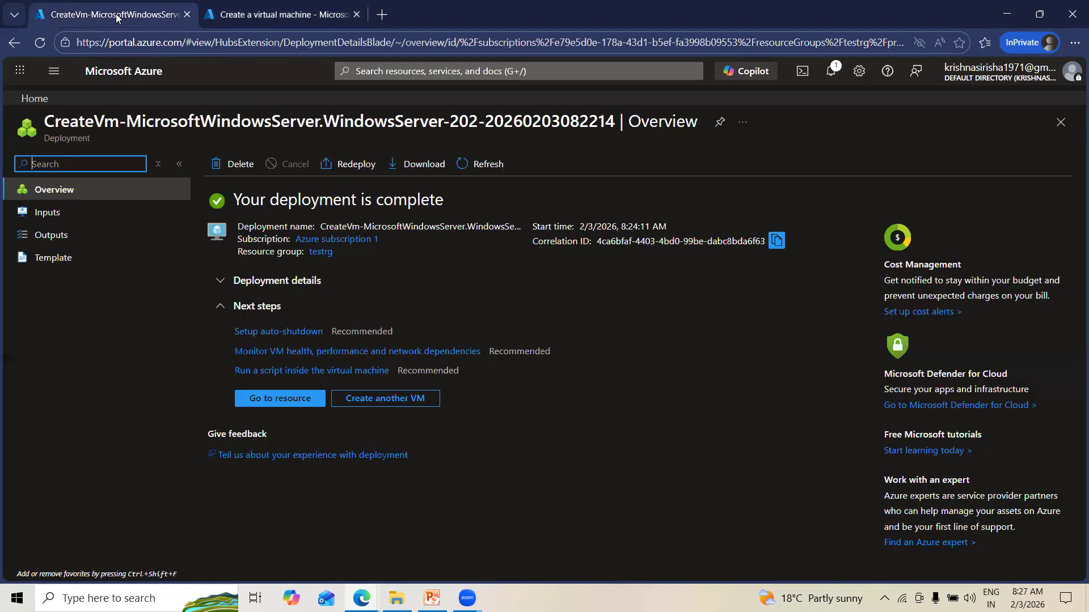
left_click(274, 400)
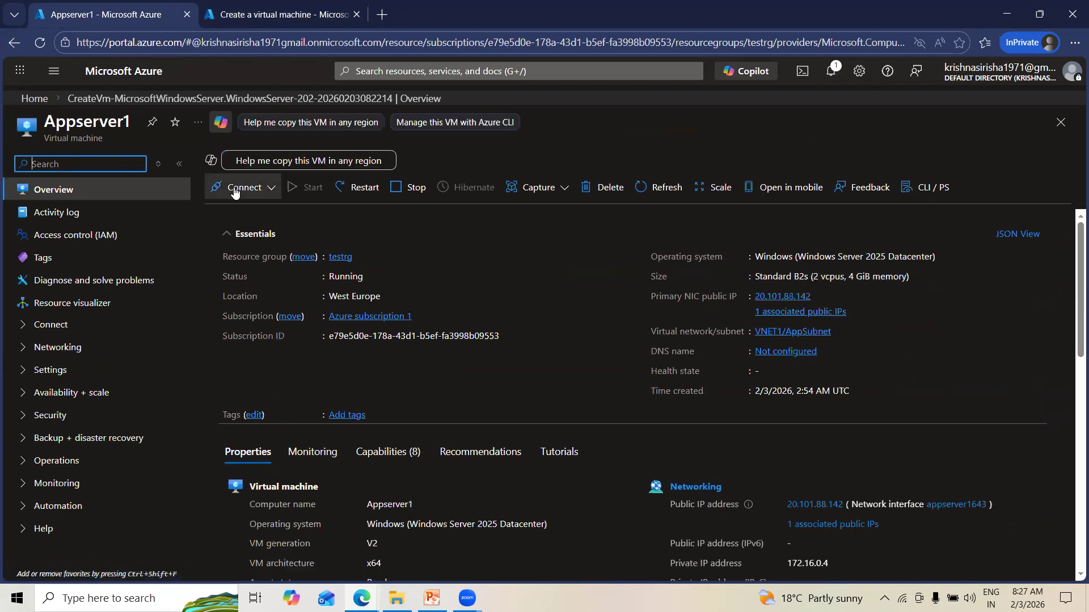
- Download Appserver1's RDP file, open it and accept the remote desktop connection from the unknown publisher
left_click(244, 187)
left_click(220, 215)
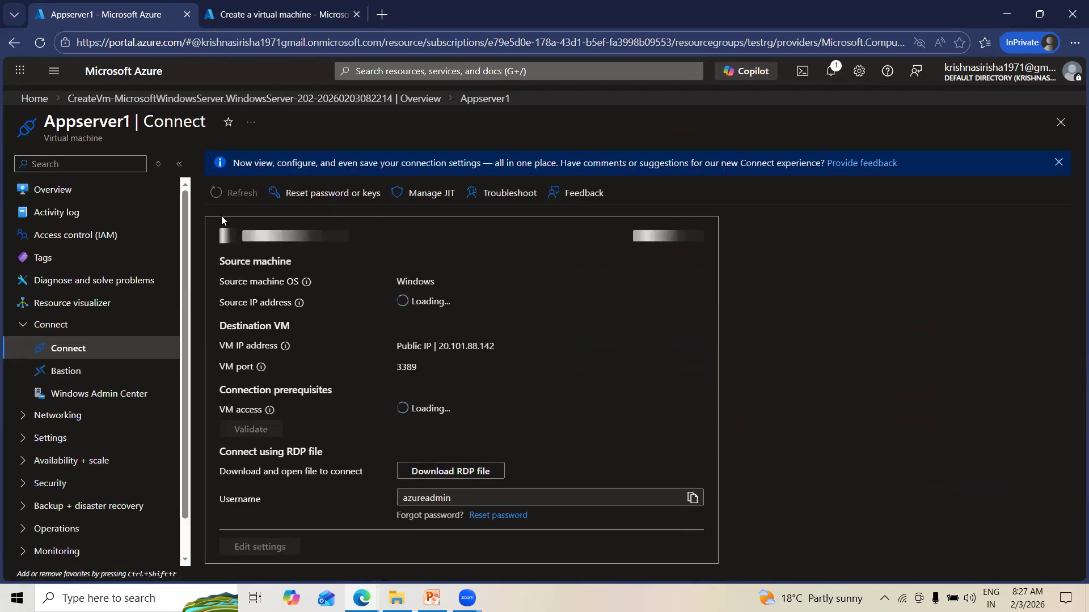
left_click(451, 472)
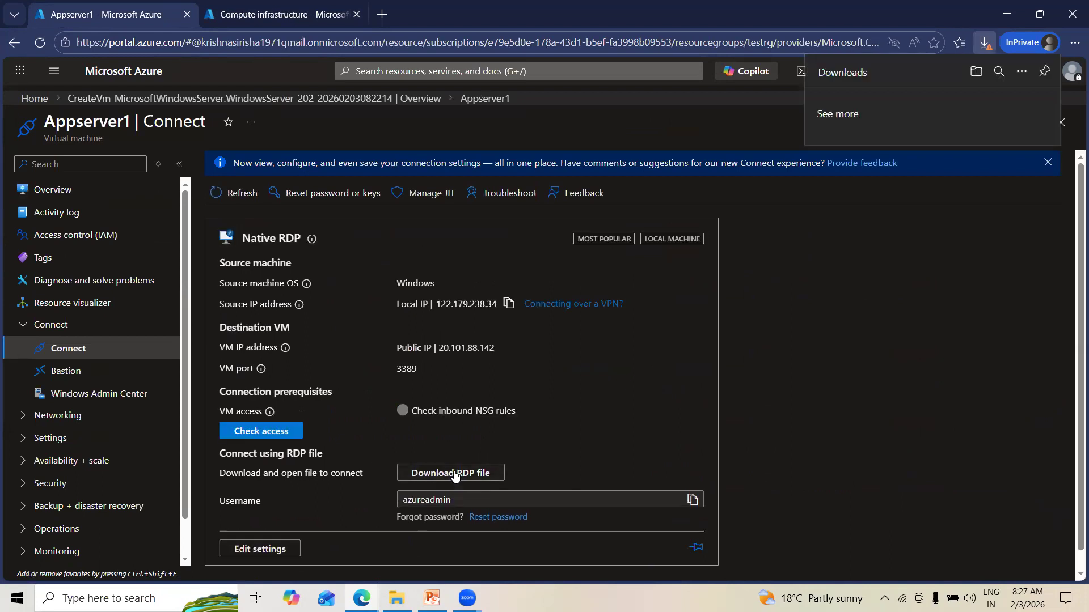
left_click(848, 142)
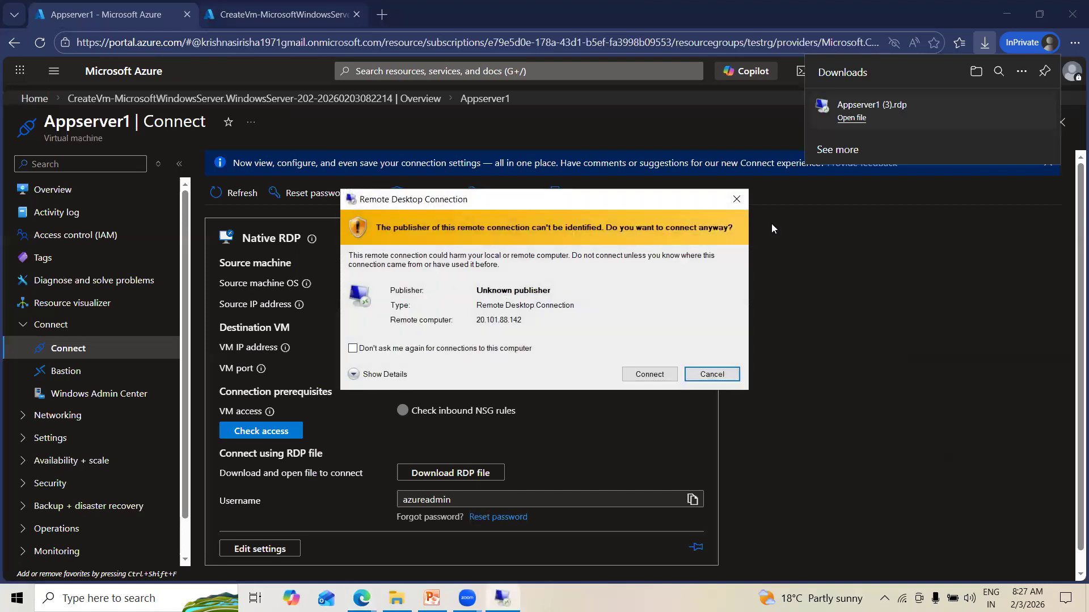
left_click(637, 372)
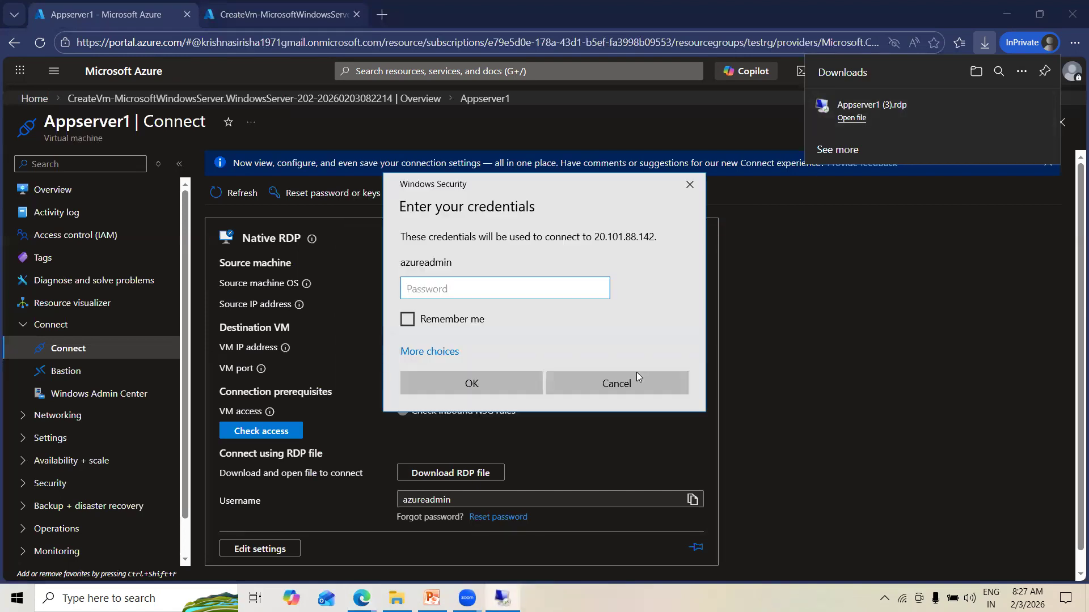
- Sign in to Appserver1 with the administrator account password and connect despite the certificate errors
type("••••••••••••")
key("Return")
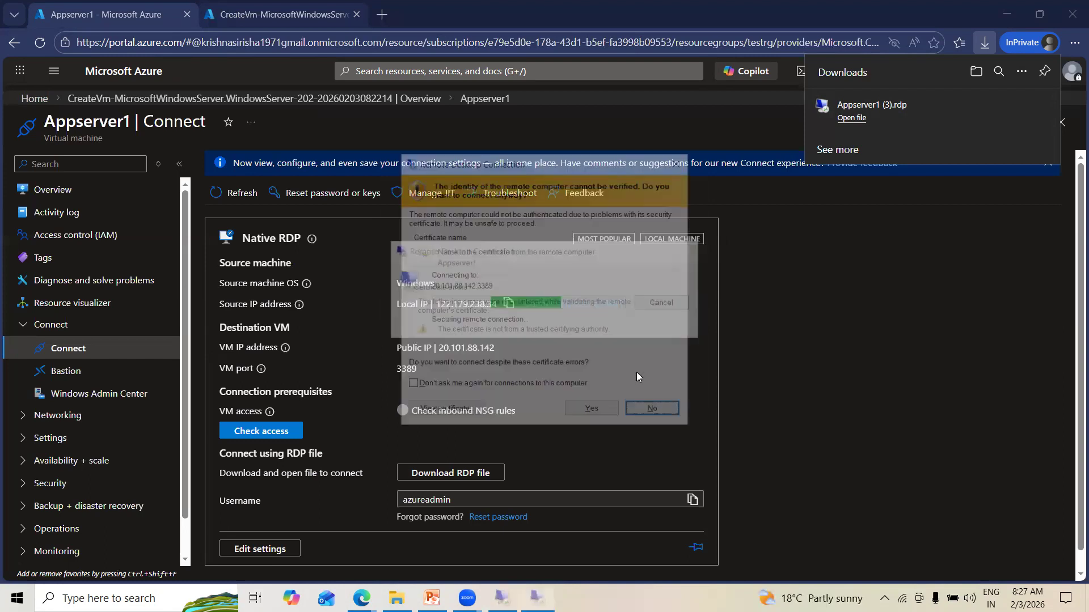
left_click(584, 411)
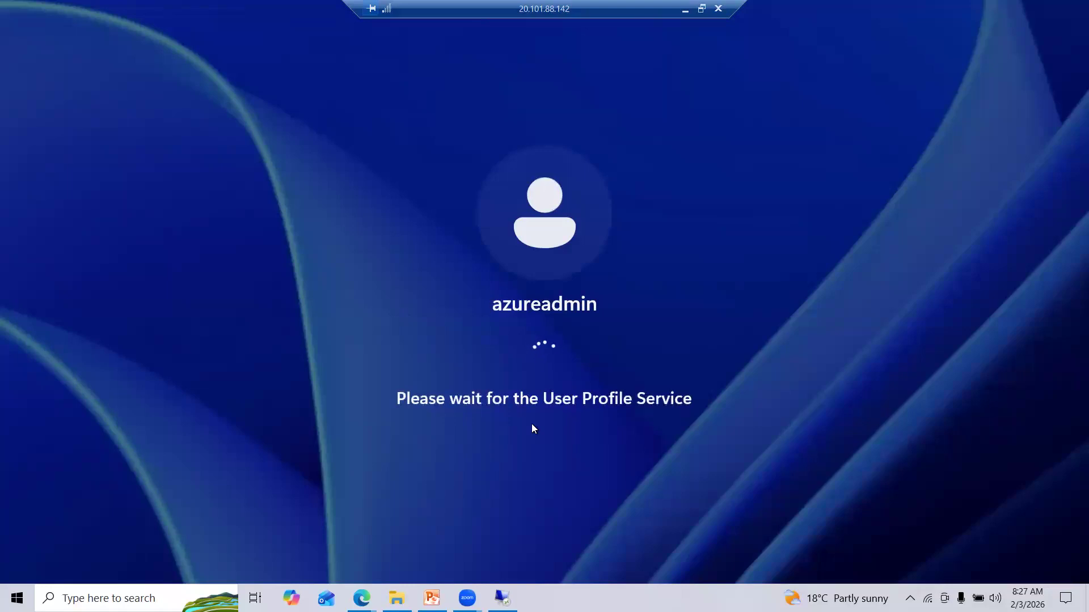
- Show Appserver1's remote session in a window instead of full screen and enlarge that window
left_click(702, 9)
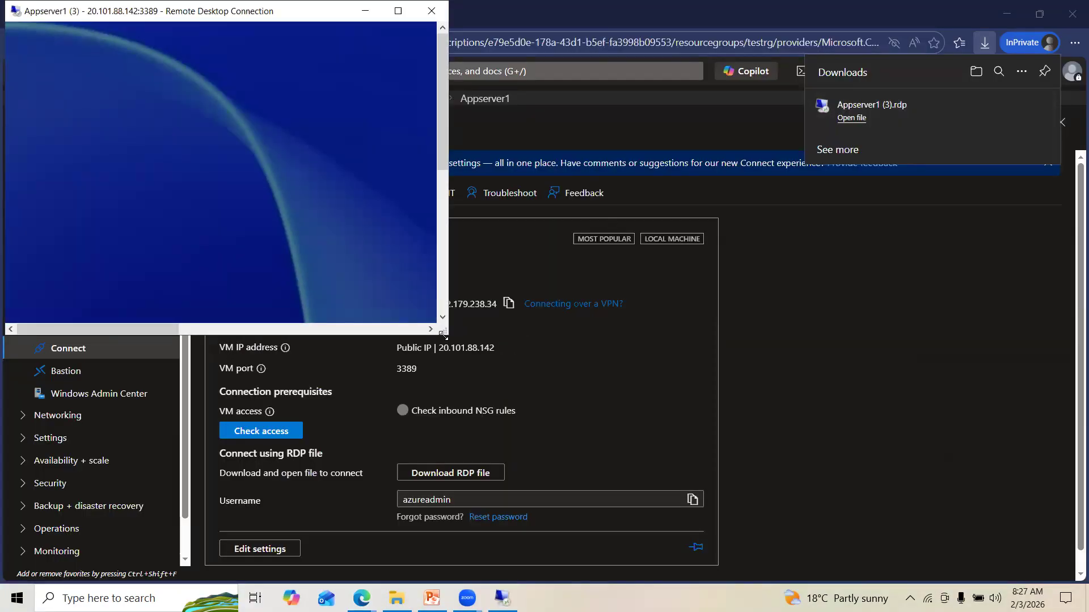
left_click_drag(442, 335, 610, 401)
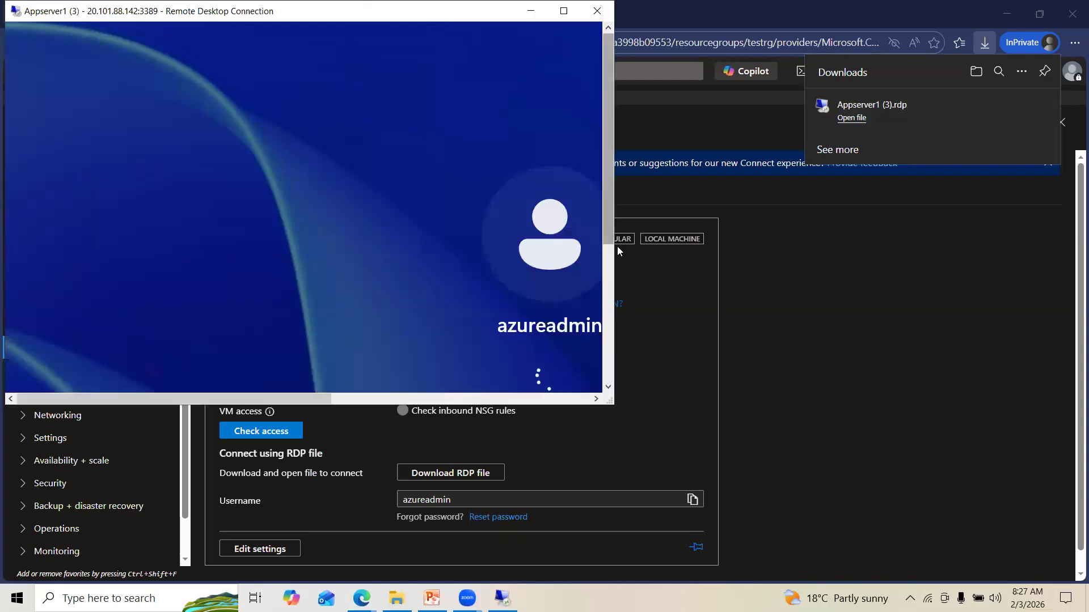
left_click_drag(223, 399, 99, 396)
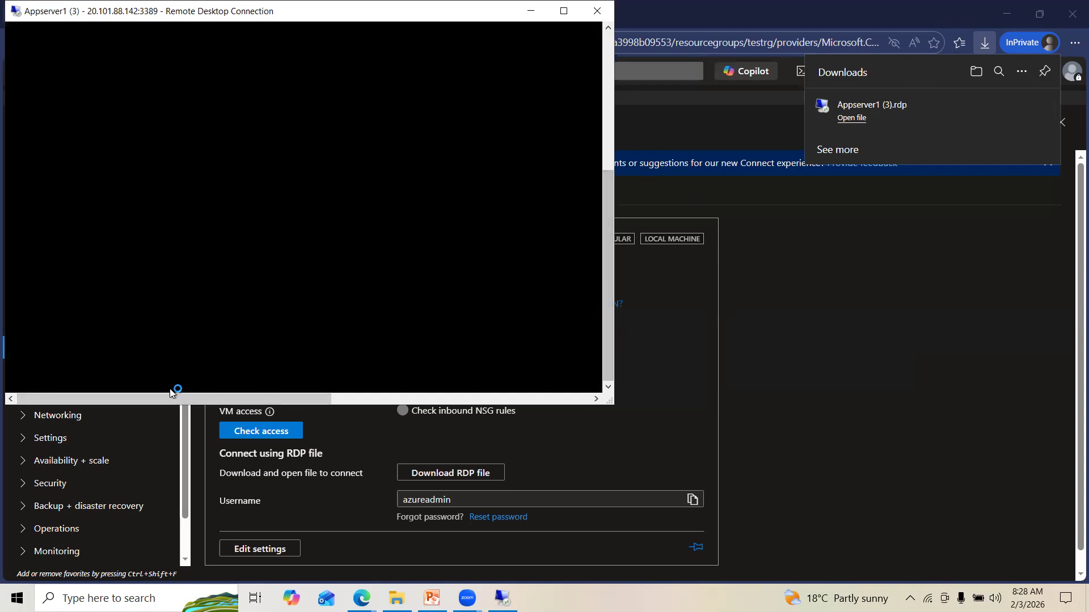
left_click_drag(174, 397, 112, 398)
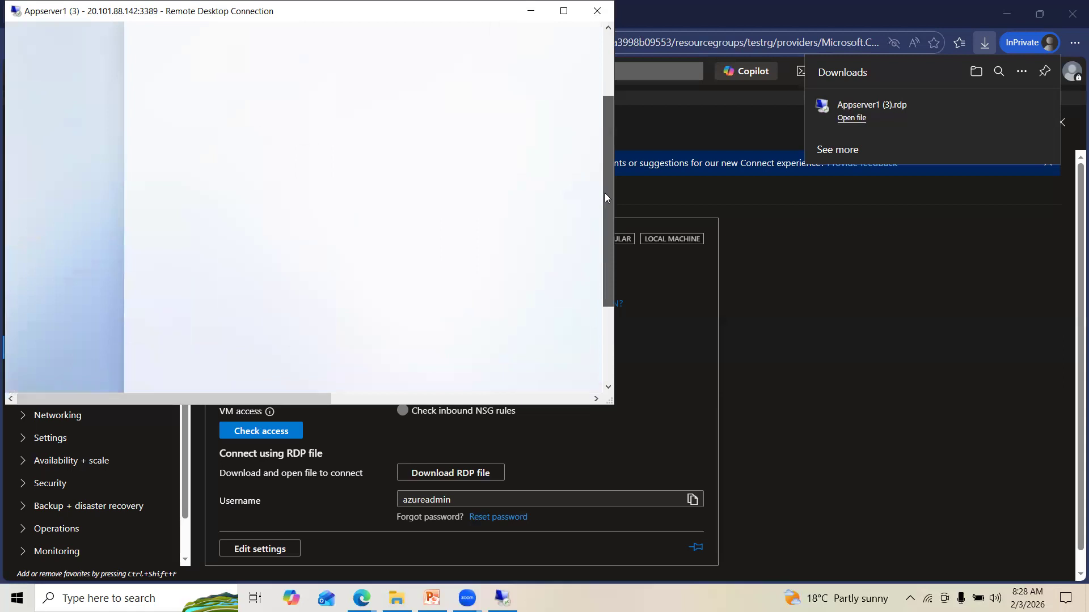
left_click_drag(606, 309, 587, 140)
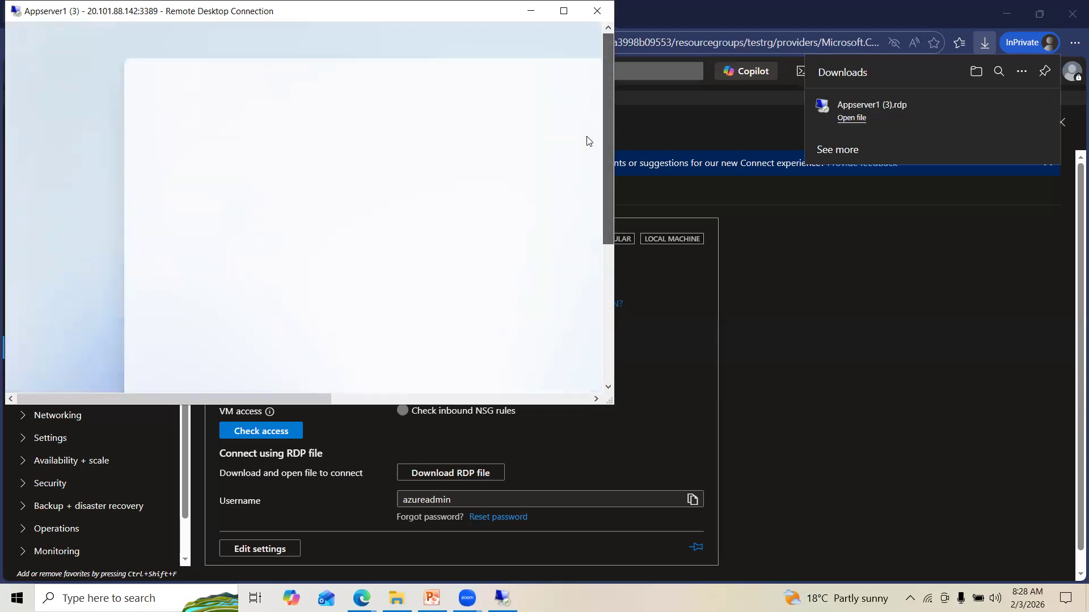
- Switch back to the browser, open the AppServer2 resource from its completed deployment and go to its connection page
left_click(860, 10)
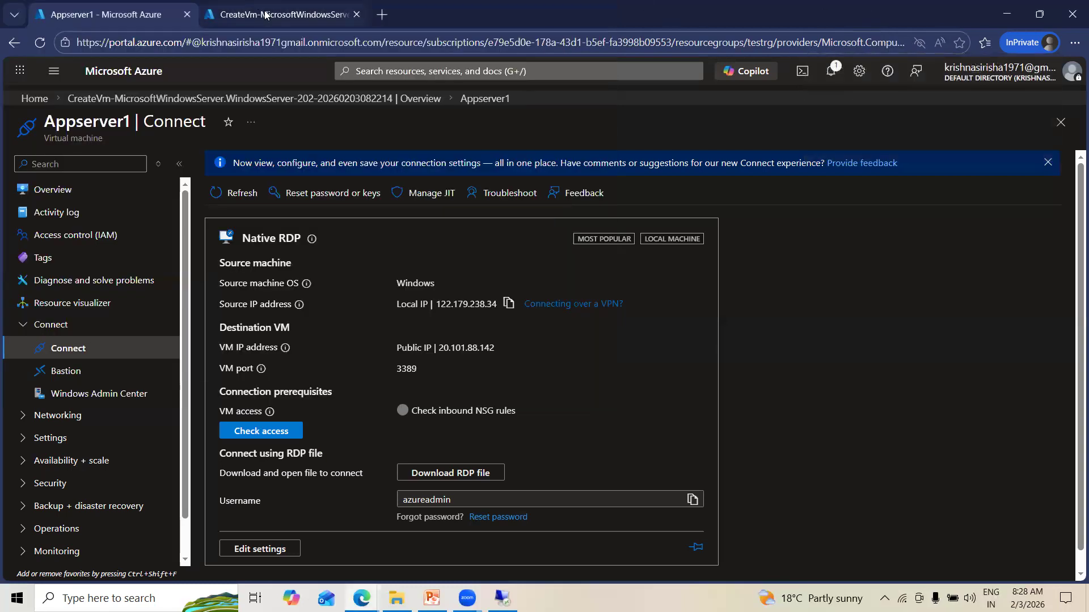
left_click(270, 22)
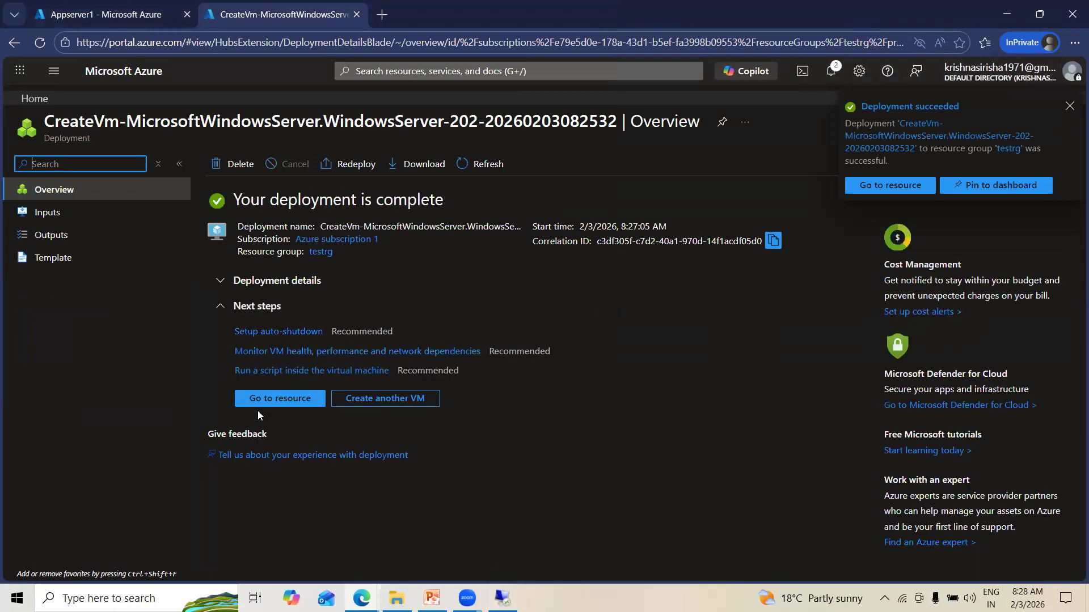
left_click(257, 397)
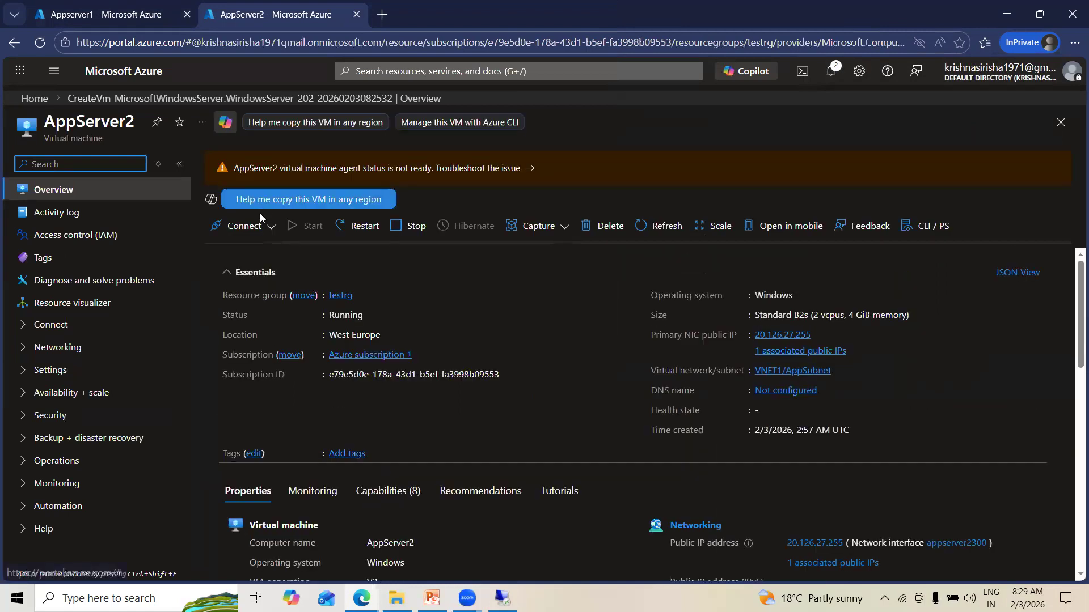
left_click(244, 226)
left_click(240, 248)
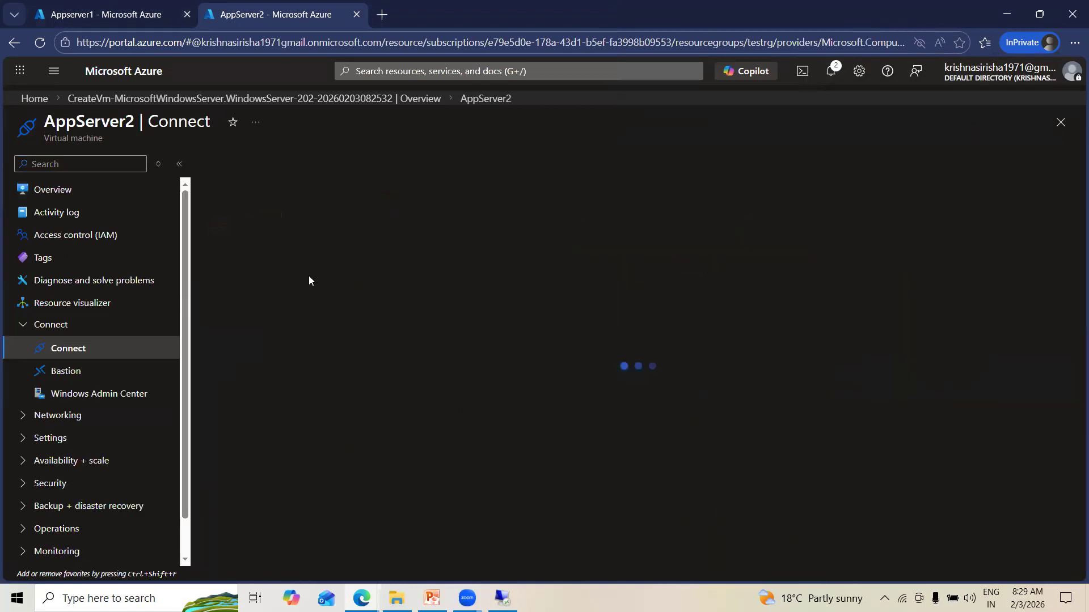
- Download AppServer2's RDP file, open it and accept the remote desktop connection
left_click(414, 480)
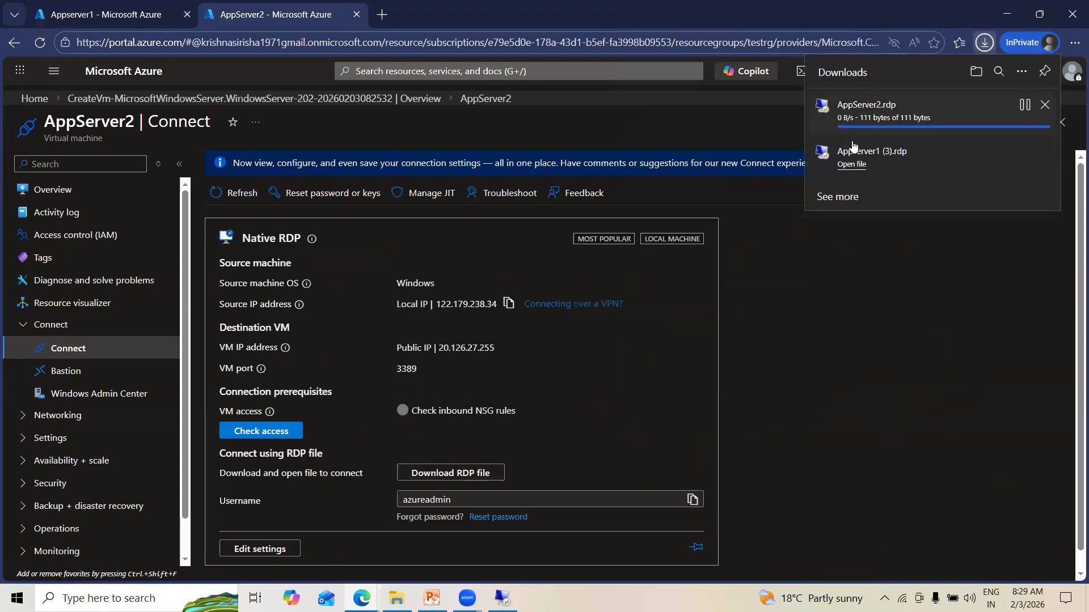
left_click(851, 159)
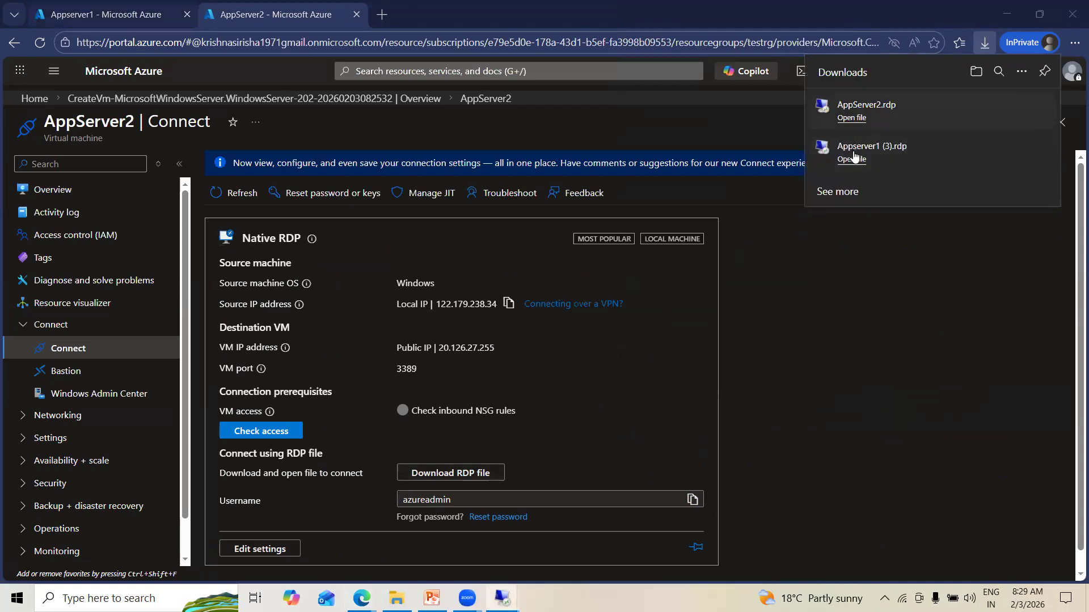
left_click(641, 372)
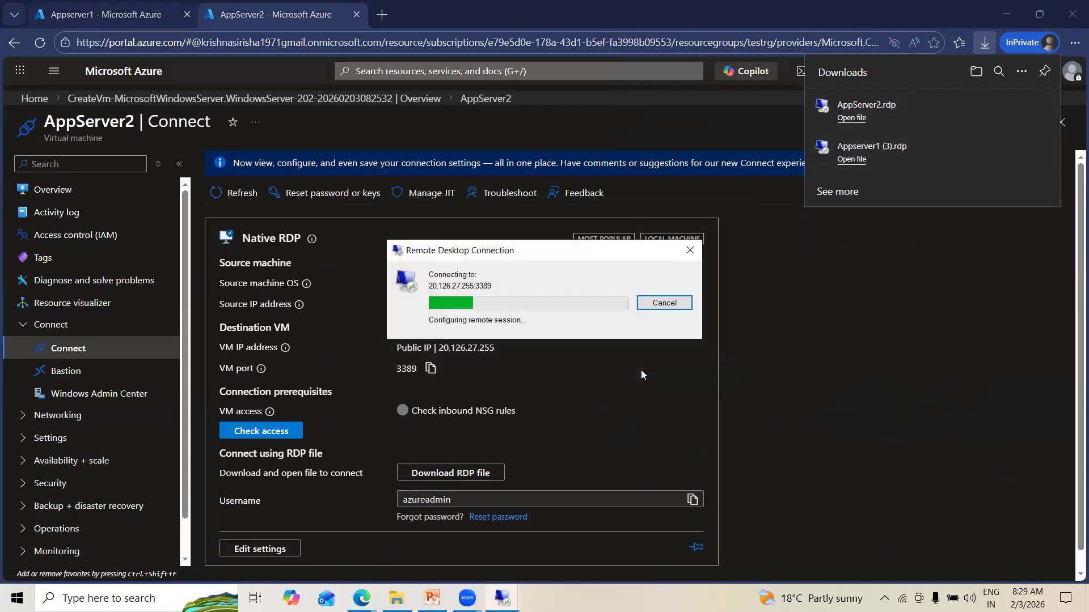
- Sign in to AppServer2 with the administrator account password and connect despite the certificate errors
type("*")
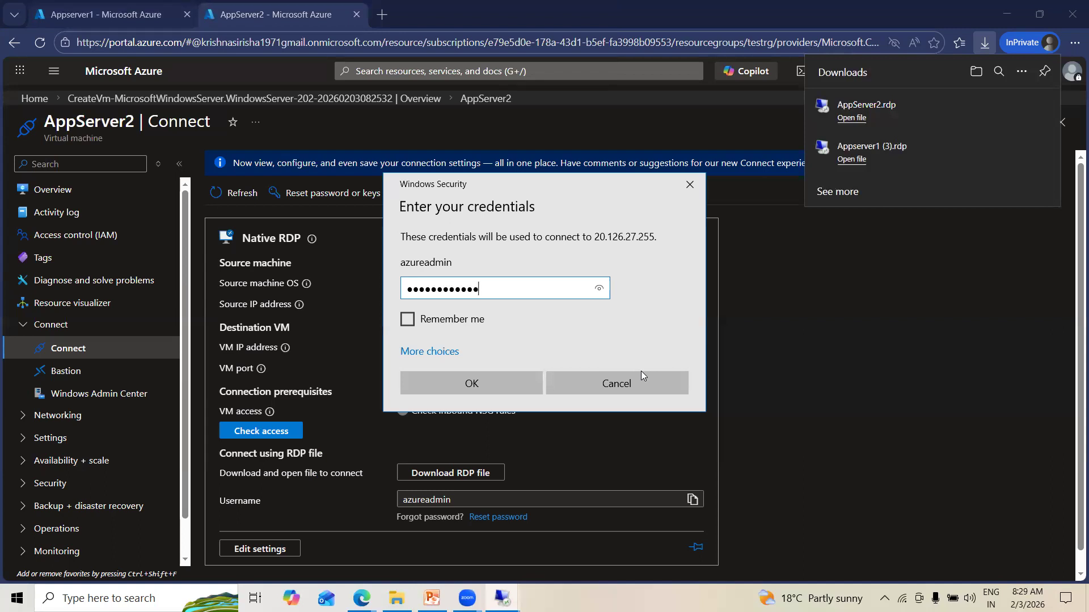
type("***********")
key("Return")
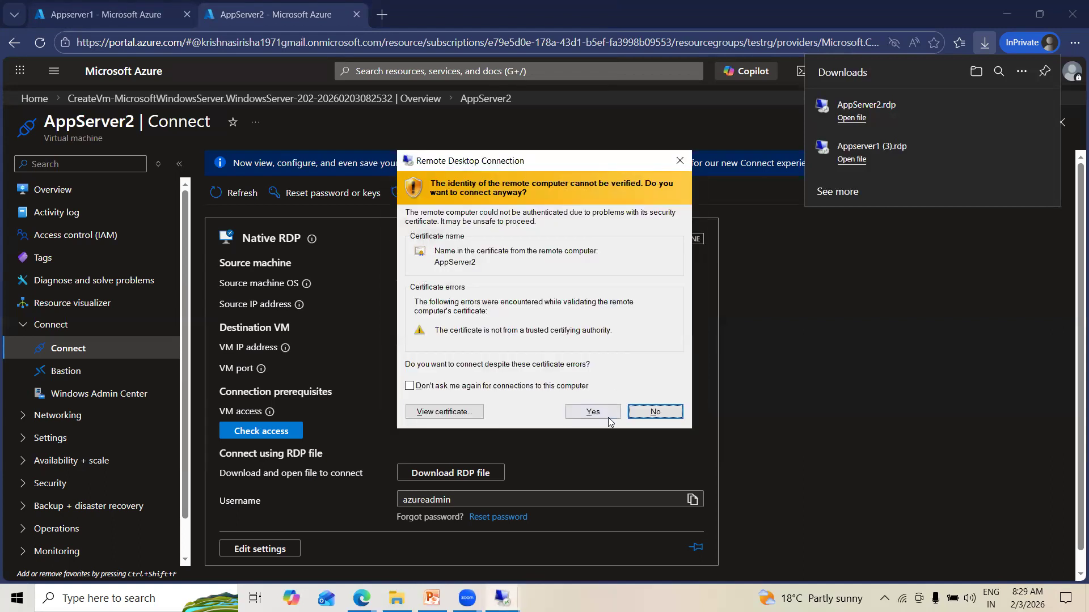
left_click(606, 417)
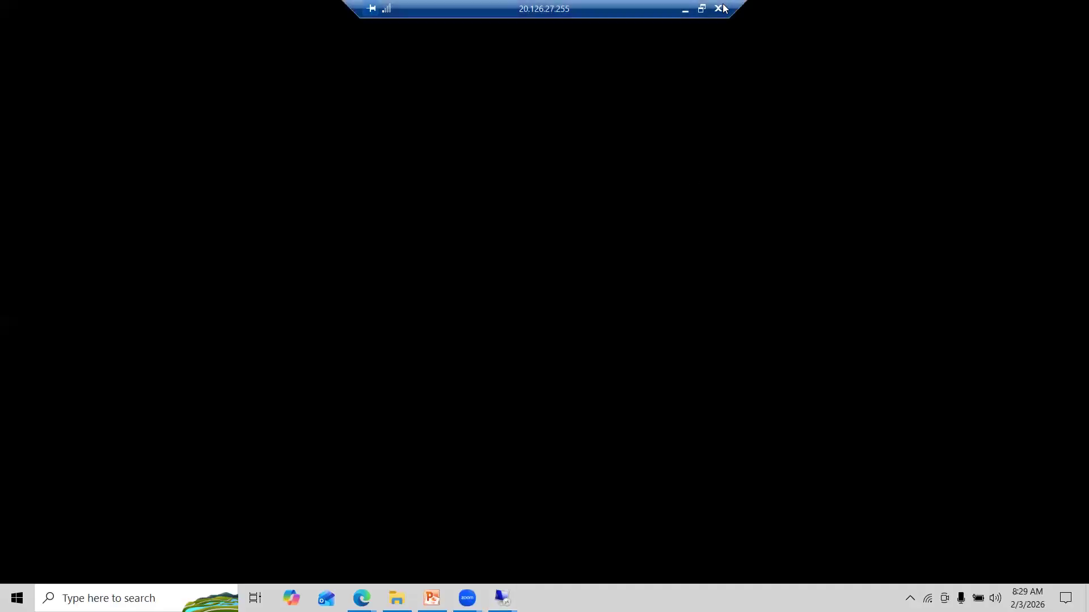
- Show AppServer2's remote session in a window and move it toward the right half of the desktop
left_click(701, 9)
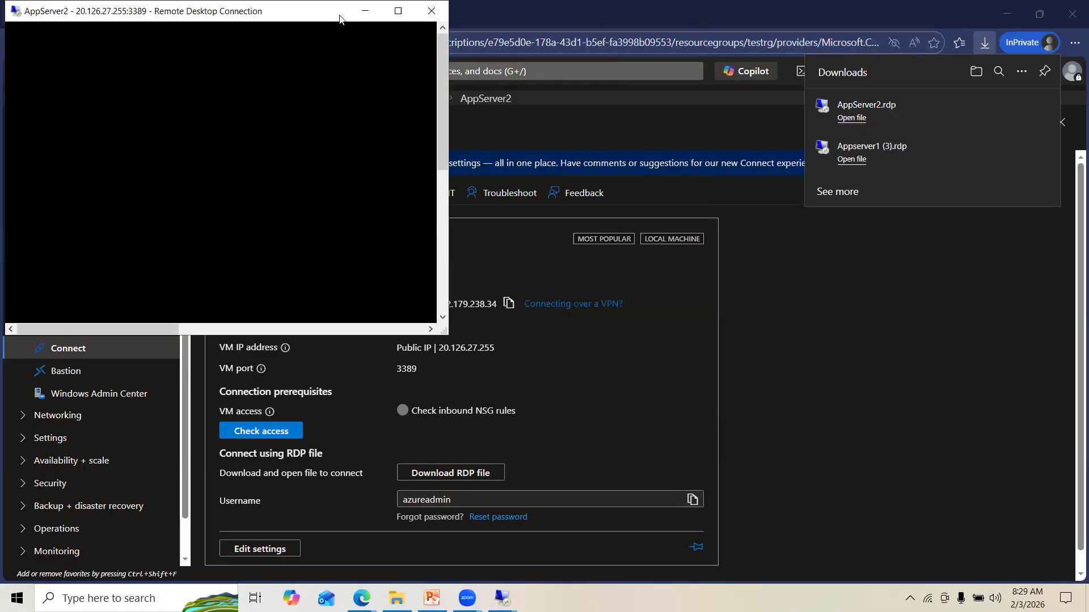
left_click_drag(345, 18, 819, 57)
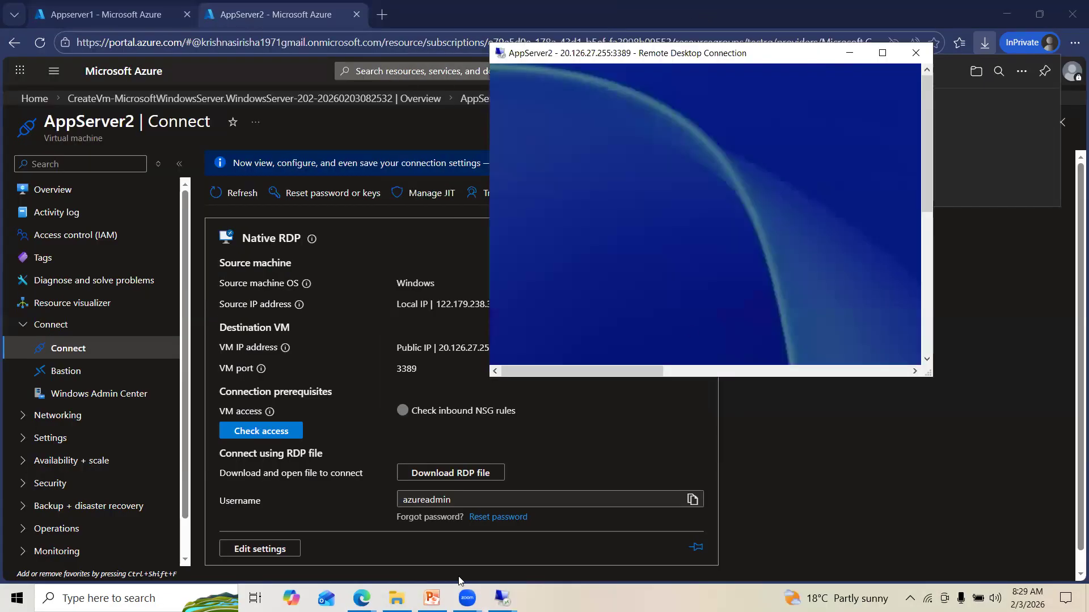
- Switch to Appserver1's remote session and accept the diagnostic data settings
mouse_move(502, 598)
left_click(434, 544)
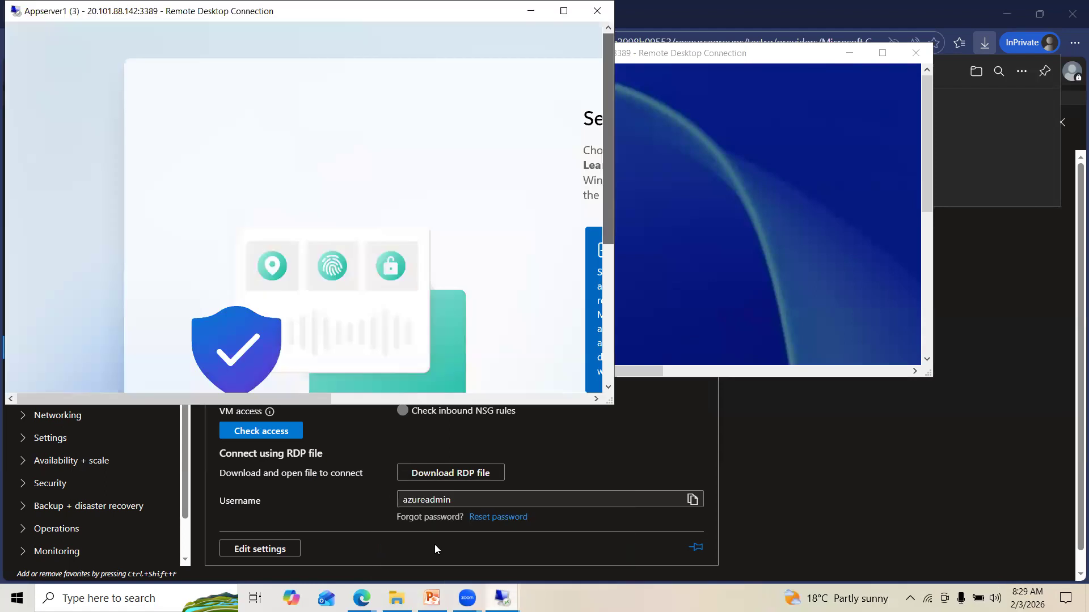
left_click_drag(610, 199, 601, 342)
left_click_drag(299, 398, 480, 382)
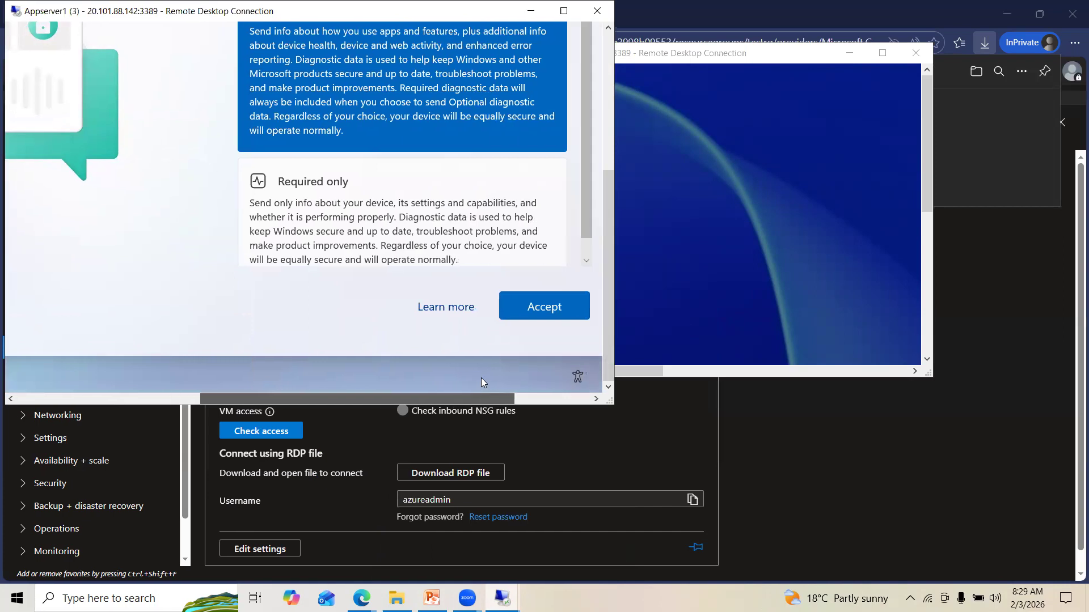
left_click(537, 307)
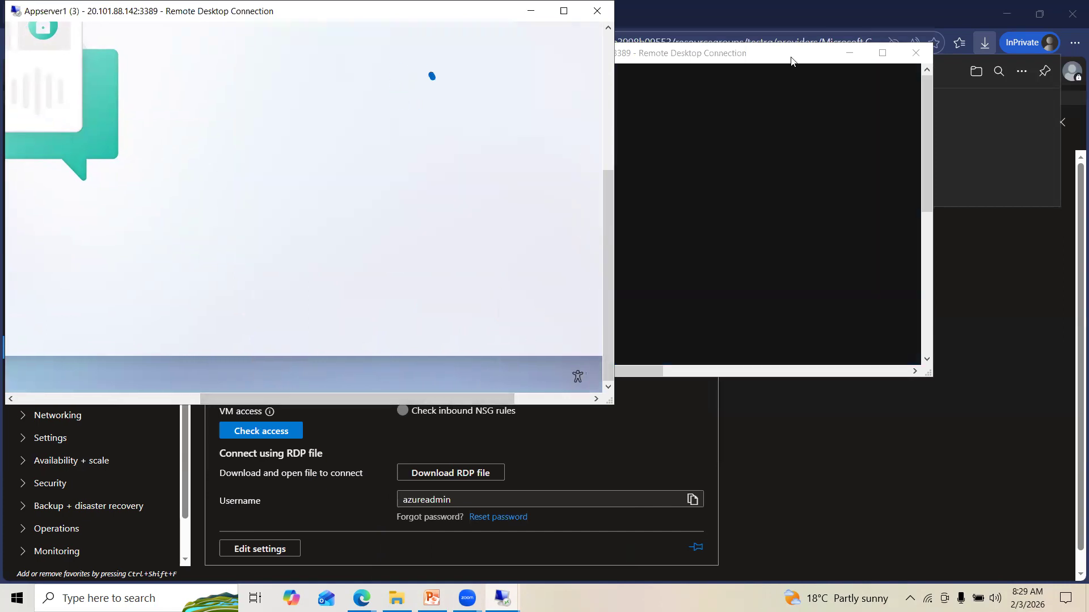
- Move AppServer2's remote session window beside Appserver1's window so that the two do not overlap
left_click(791, 59)
left_click_drag(794, 60, 855, 67)
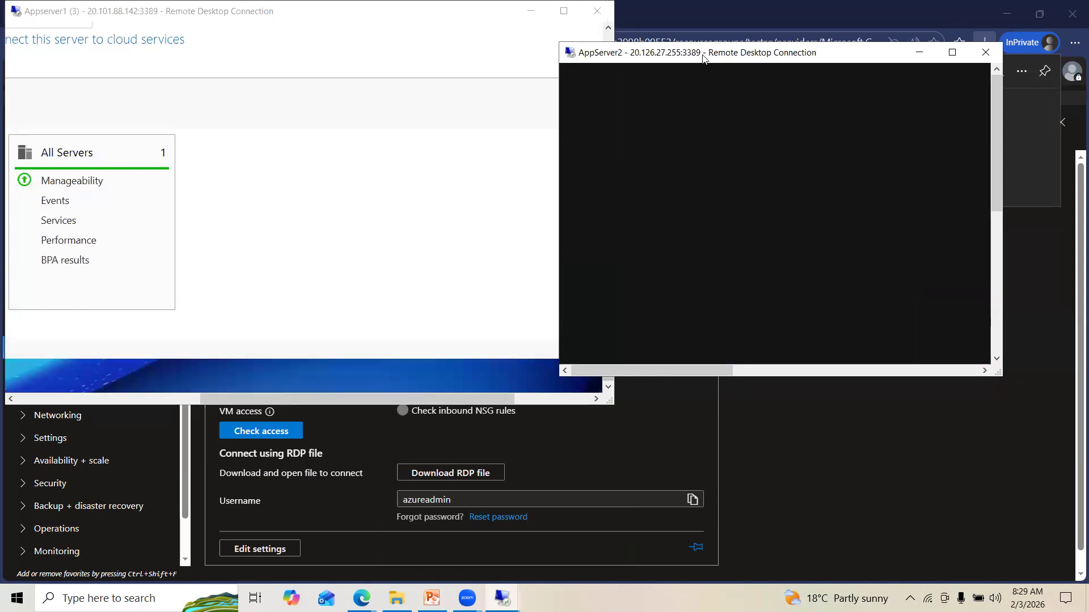
left_click_drag(703, 58, 775, 27)
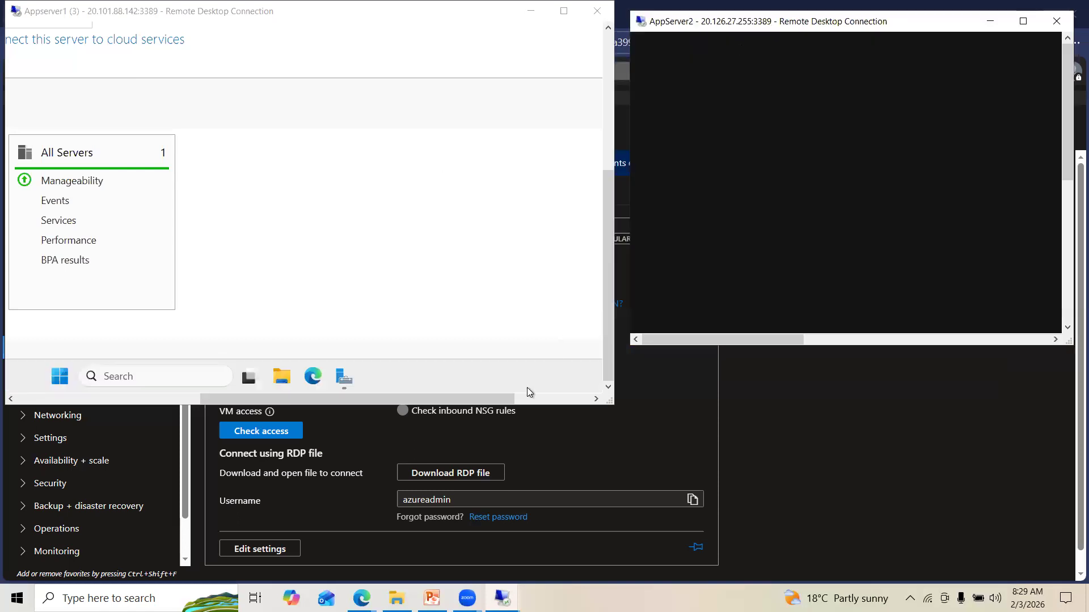
- Dismiss the Windows Admin Center and Azure Arc message in Appserver1's Server Manager
left_click_drag(494, 400, 577, 386)
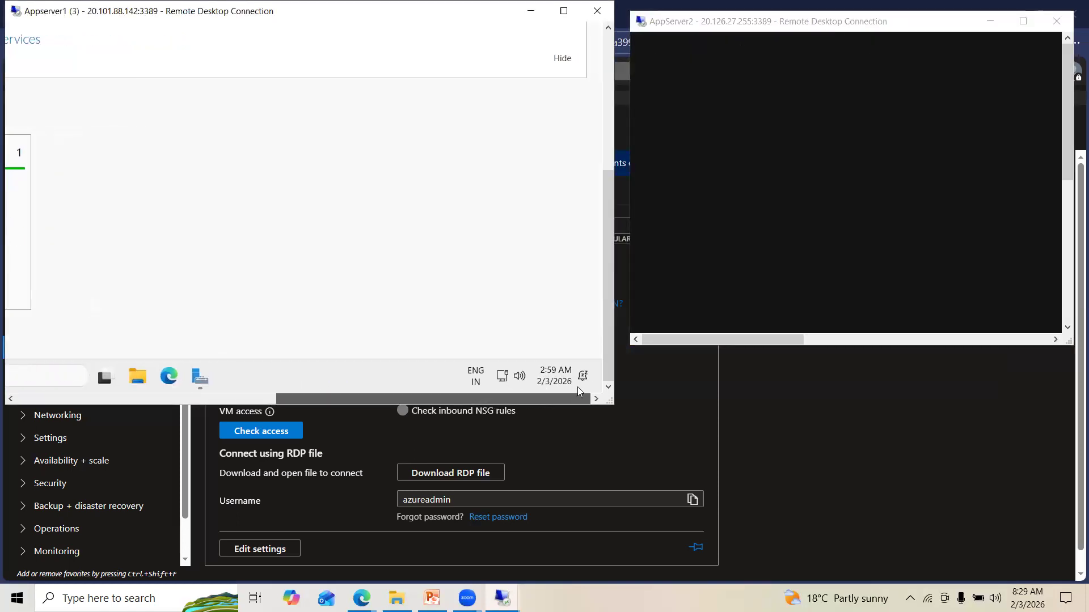
left_click_drag(608, 317, 597, 204)
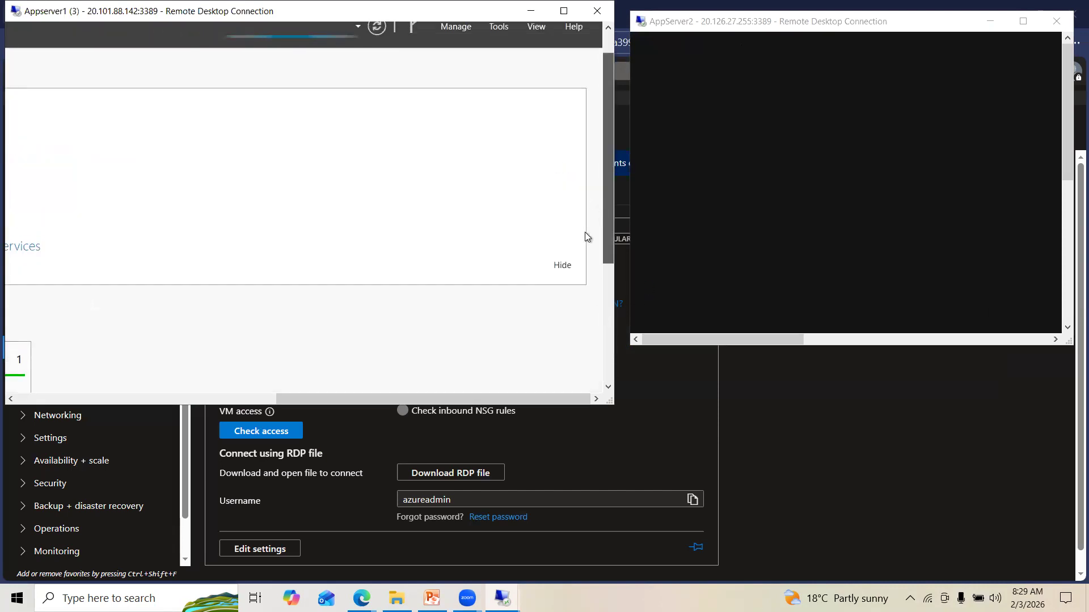
left_click_drag(407, 395, 219, 400)
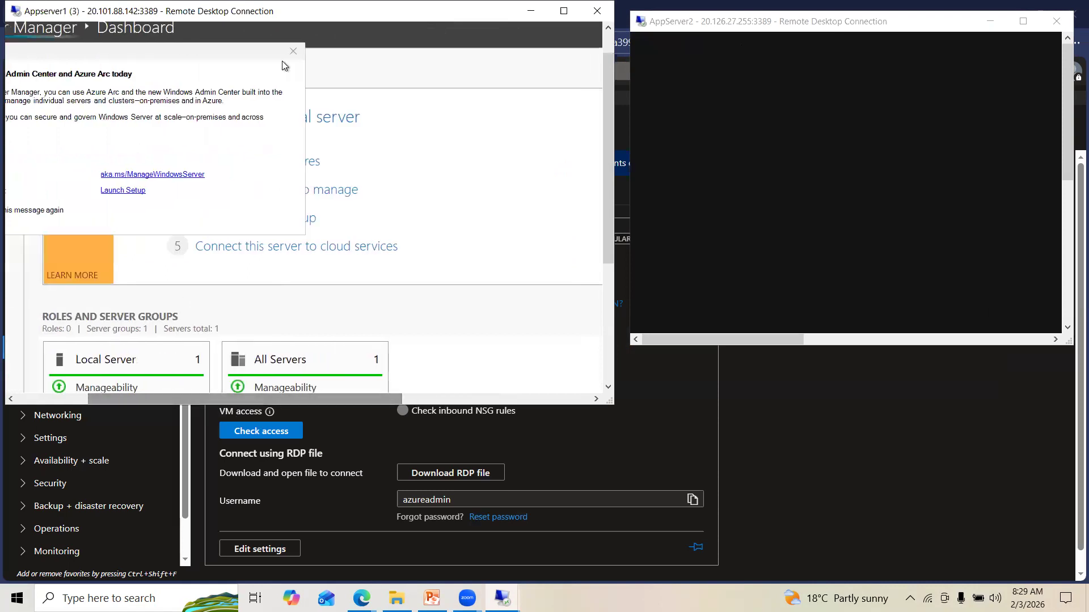
left_click(293, 51)
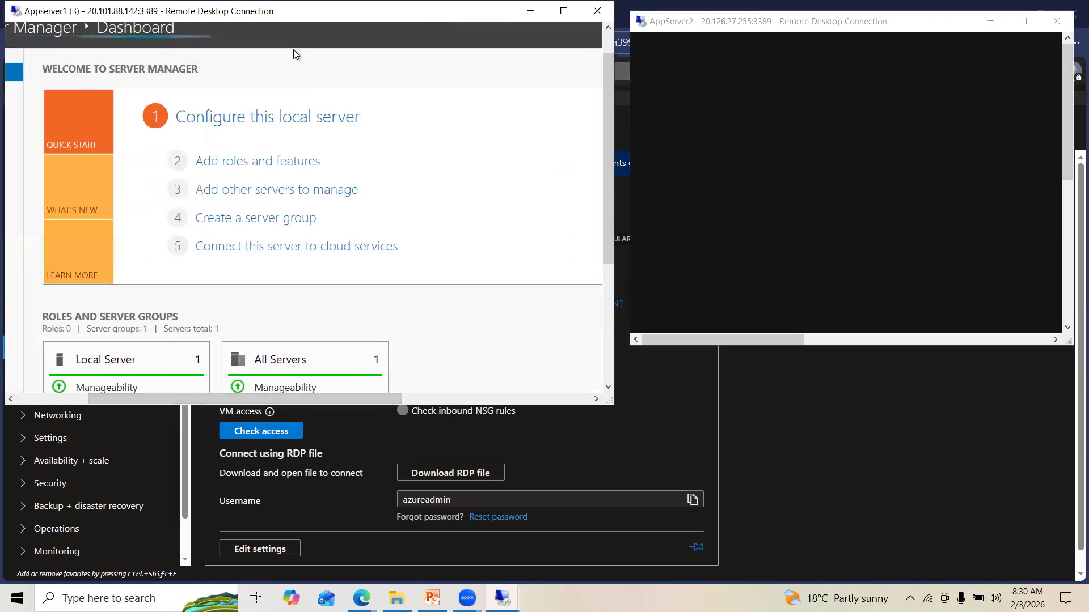
- Start adding roles and features on Appserver1 with a role-based installation, and continue to the server role selection
left_click(244, 170)
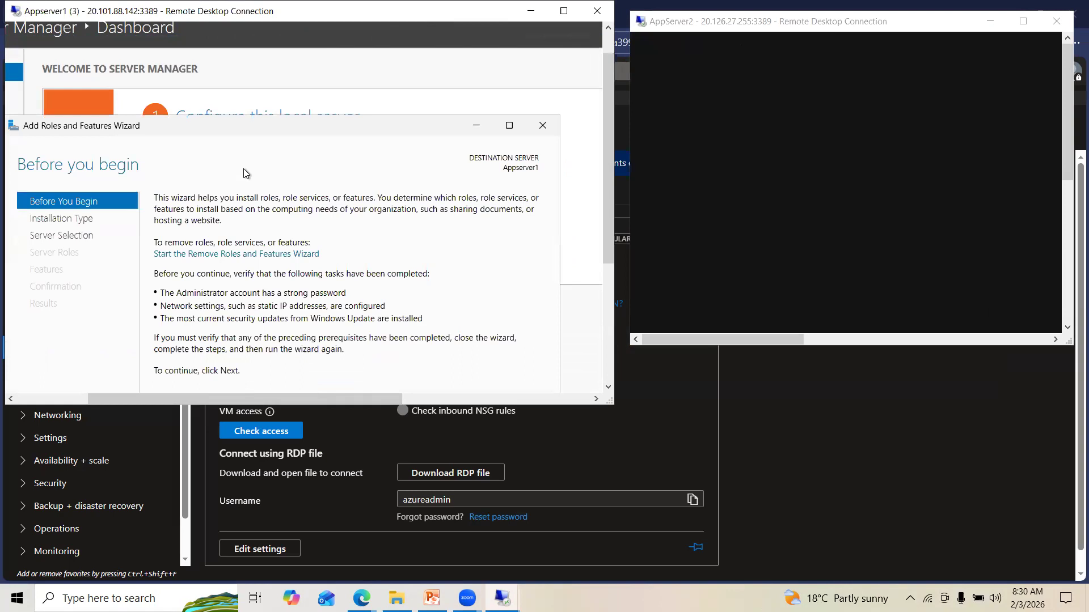
left_click_drag(604, 219, 579, 293)
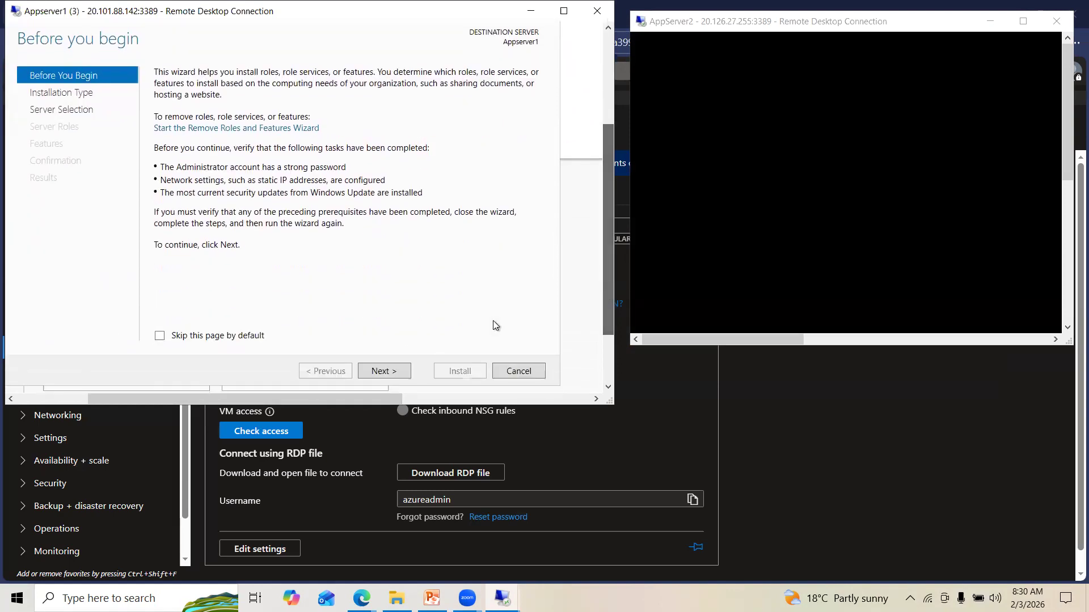
left_click(380, 372)
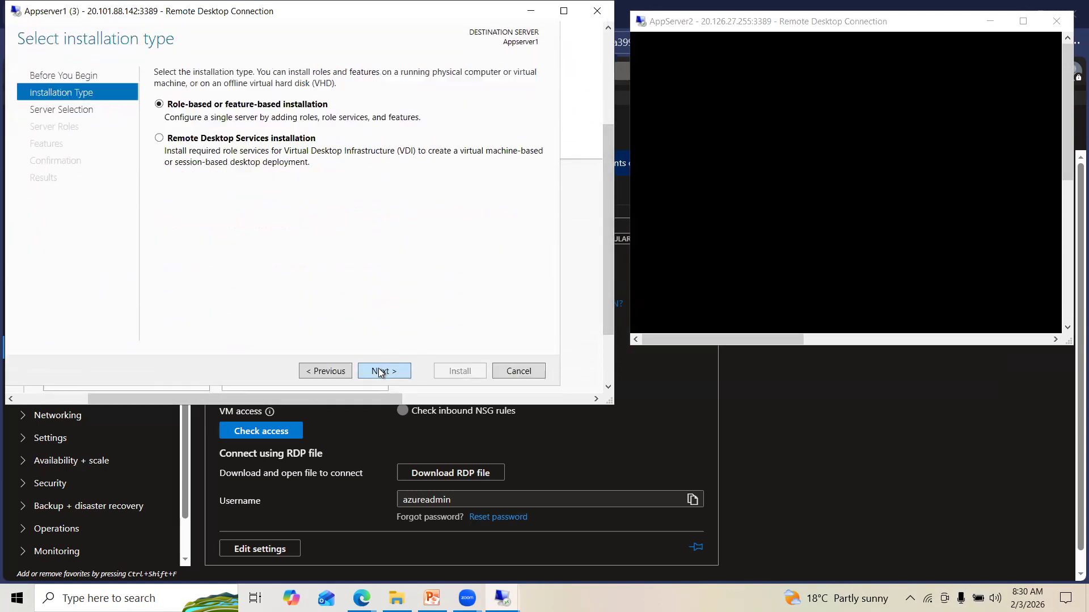
left_click(380, 372)
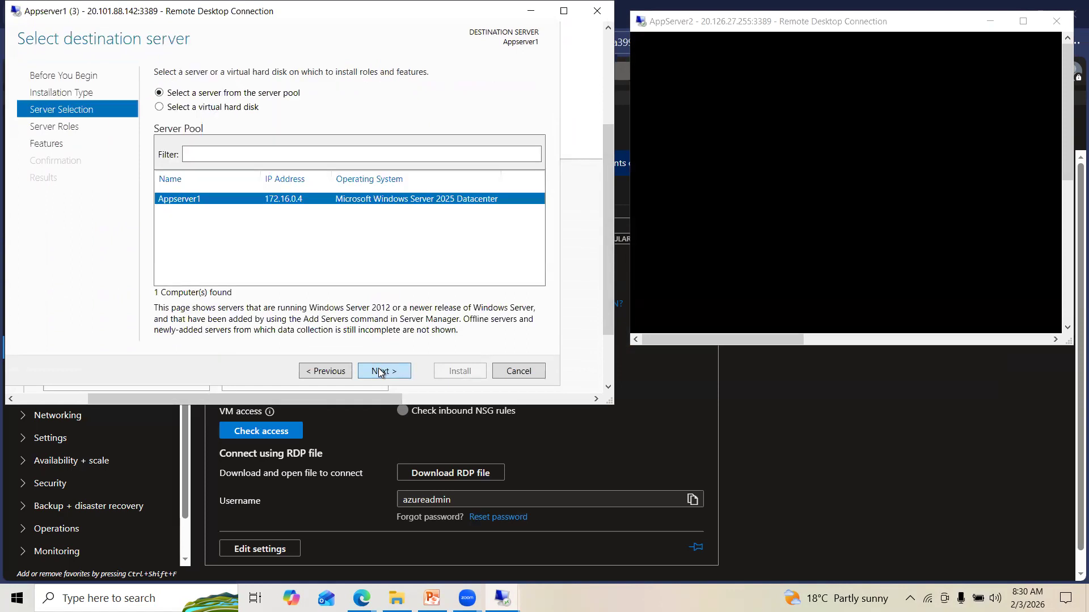
left_click(379, 371)
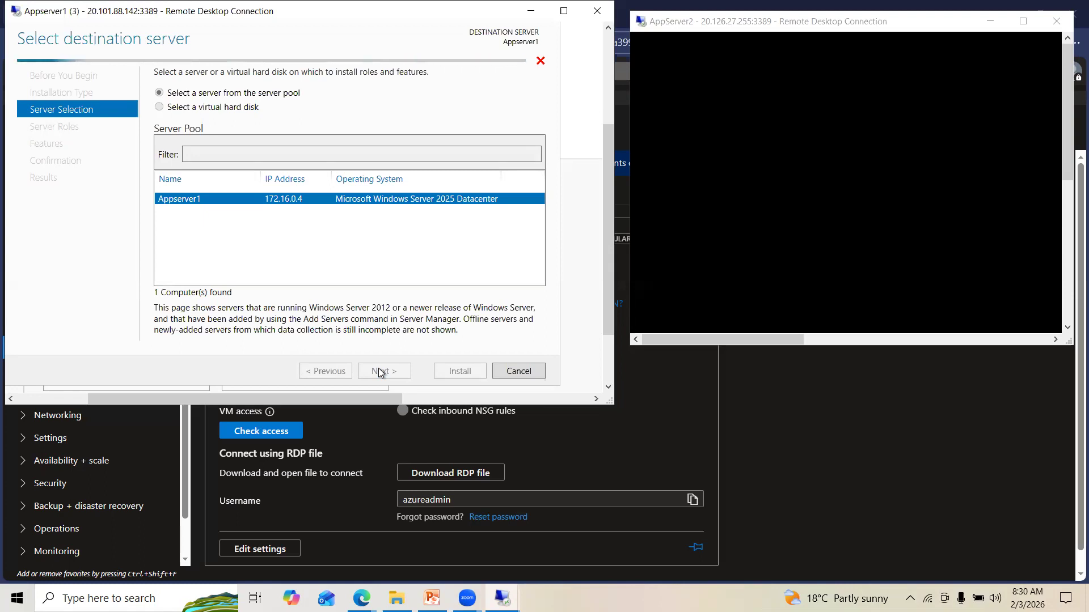
left_click_drag(602, 274, 600, 229)
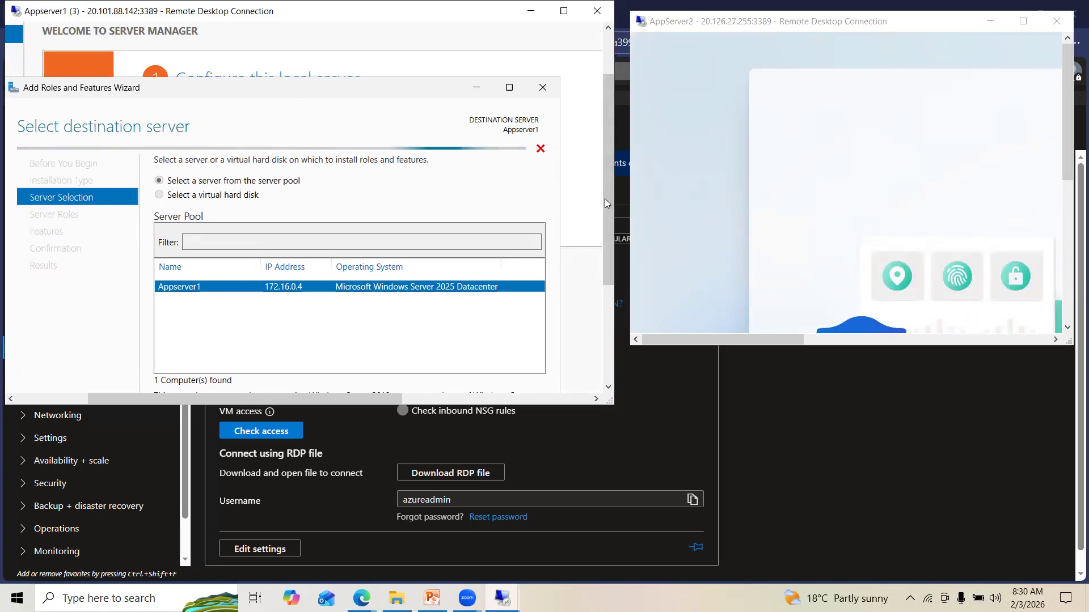
left_click_drag(604, 204, 606, 275)
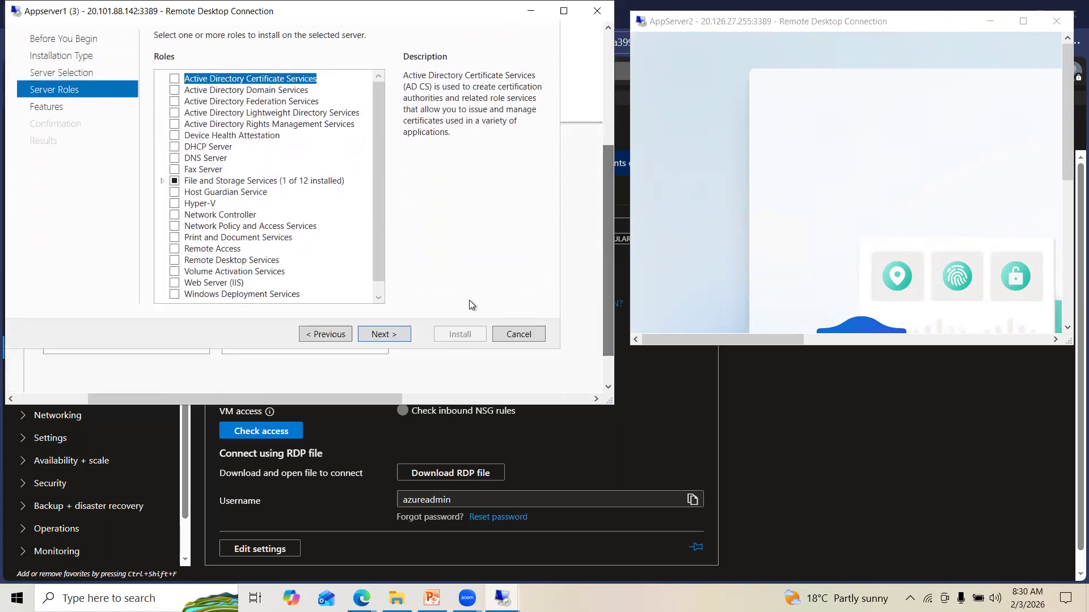
- Install the Web Server (IIS) role on Appserver1 with its management tools, keeping the default features and role services
left_click(173, 283)
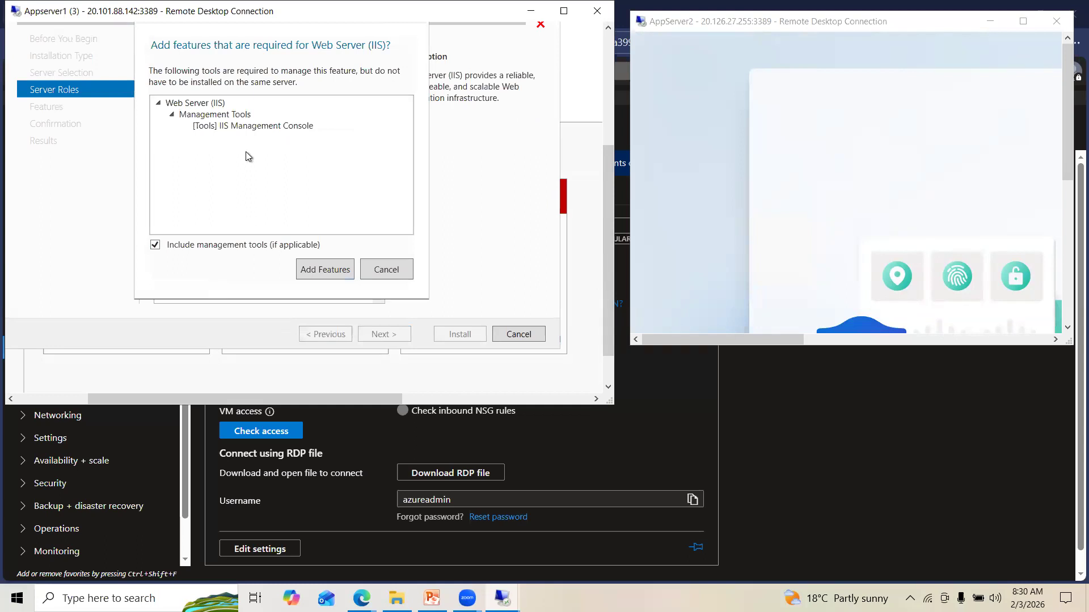
left_click(316, 272)
left_click(384, 335)
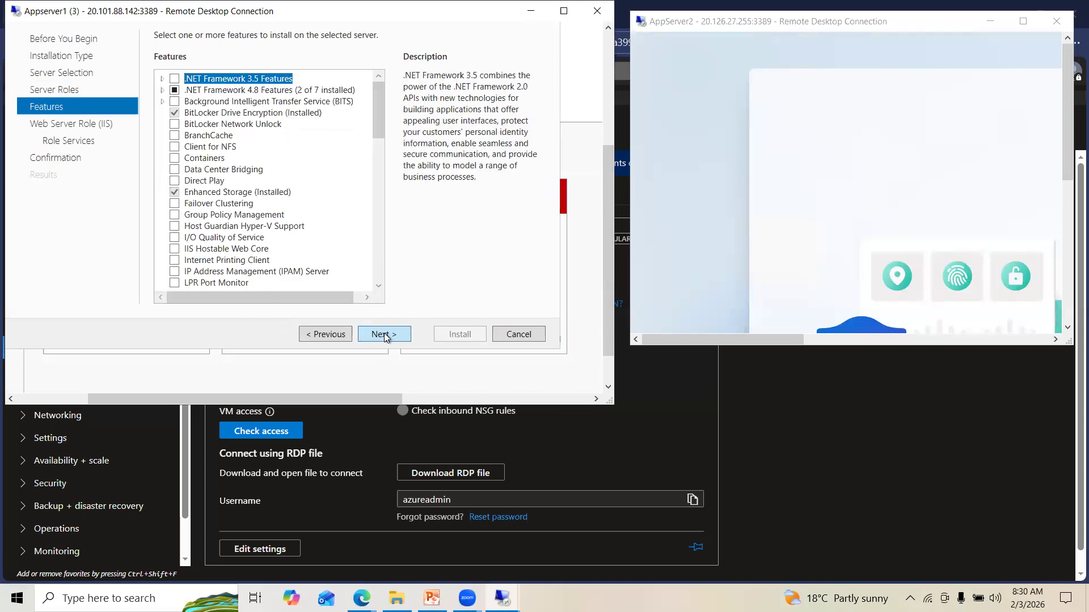
left_click(385, 336)
left_click(384, 336)
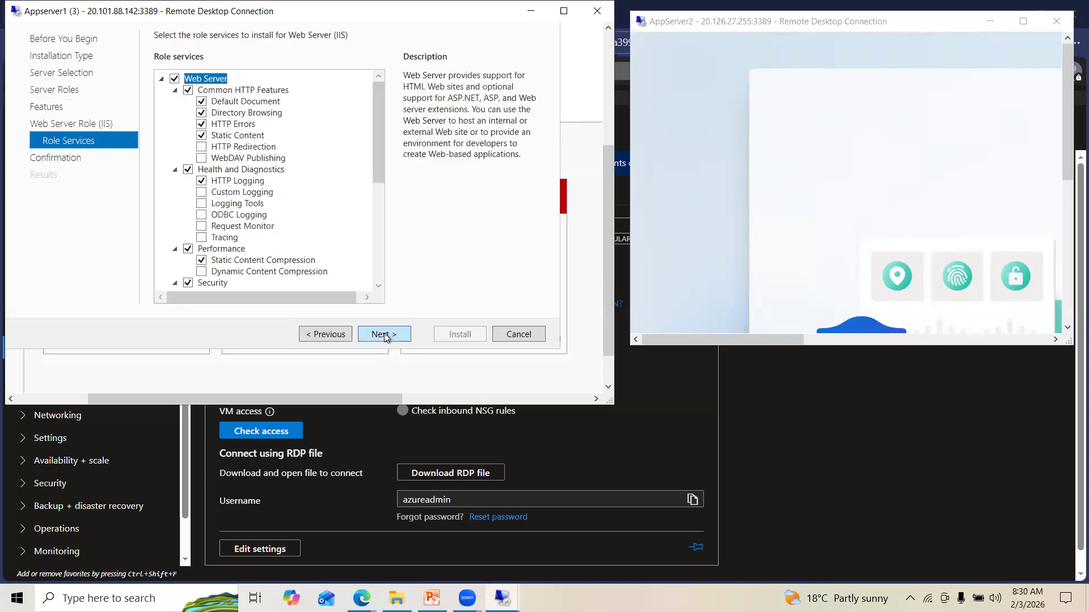
left_click(384, 335)
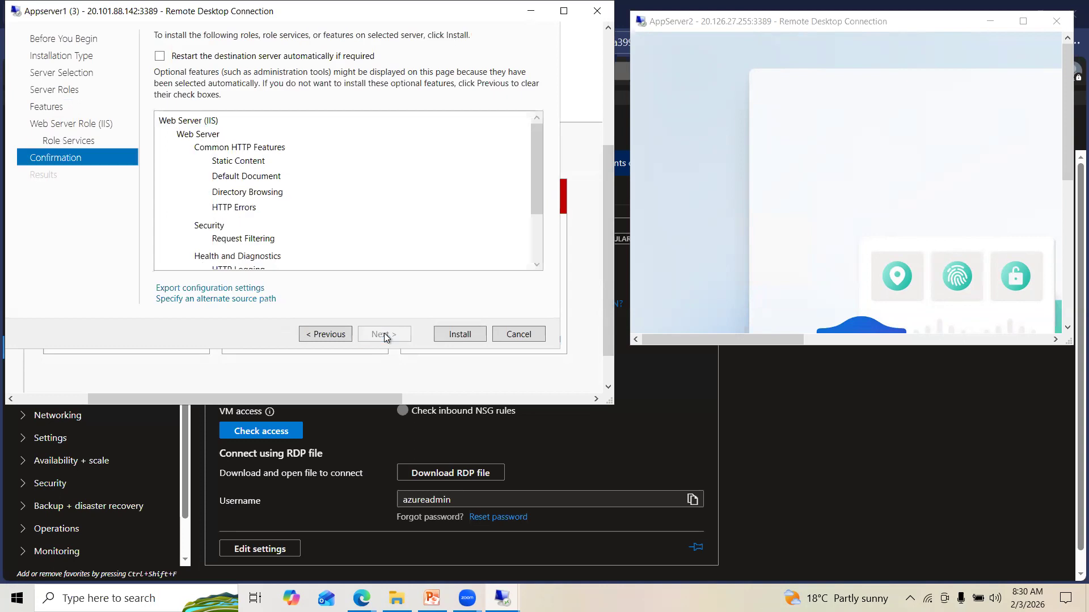
left_click(468, 334)
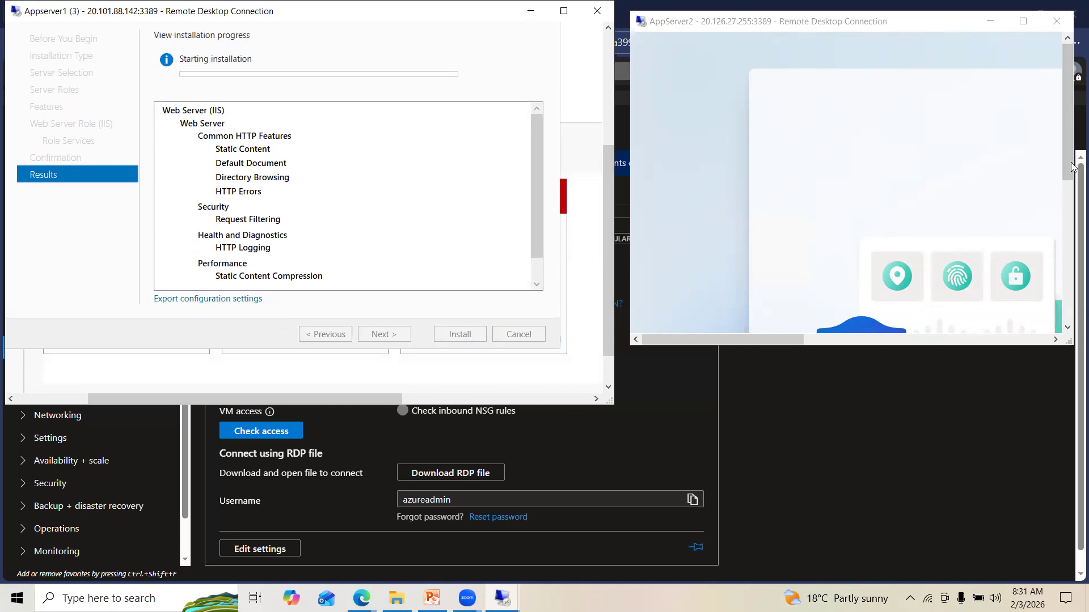
- Accept the diagnostic data settings in AppServer2's remote session
left_click_drag(791, 339, 1019, 340)
left_click_drag(1070, 229, 1060, 259)
left_click(928, 268)
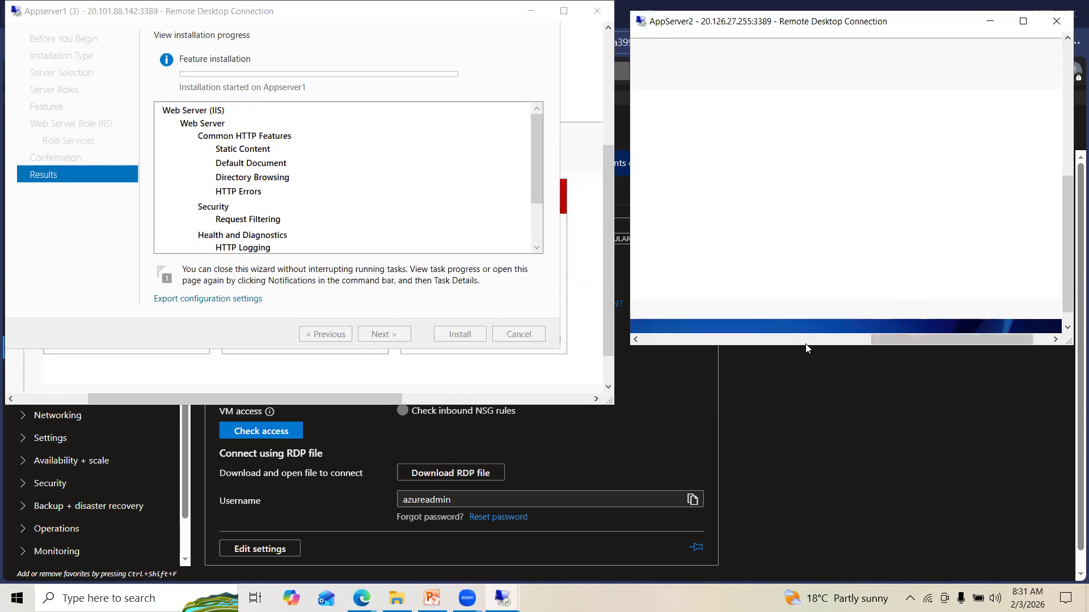
- Dismiss the inventory data message in AppServer2's Server Manager and start adding roles and features
left_click_drag(884, 339, 647, 345)
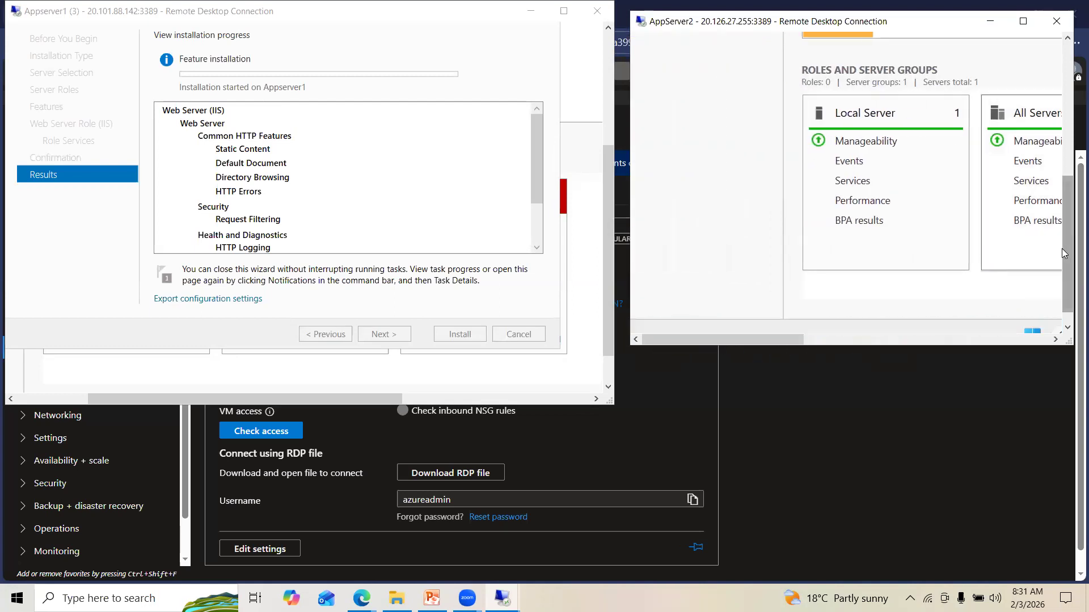
left_click_drag(1065, 254, 1045, 127)
left_click(1052, 82)
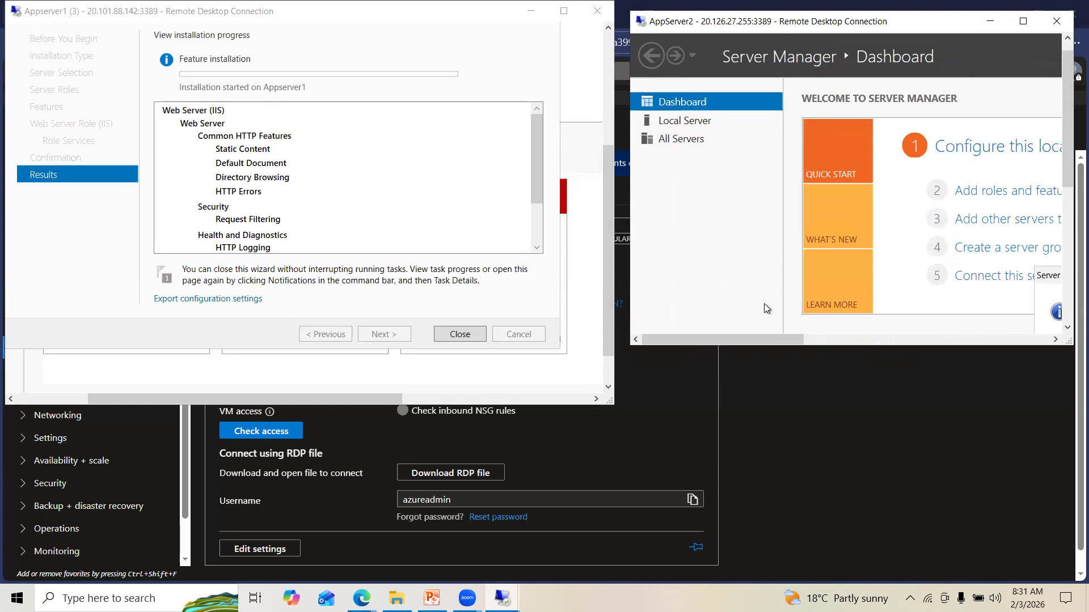
left_click_drag(784, 339, 894, 334)
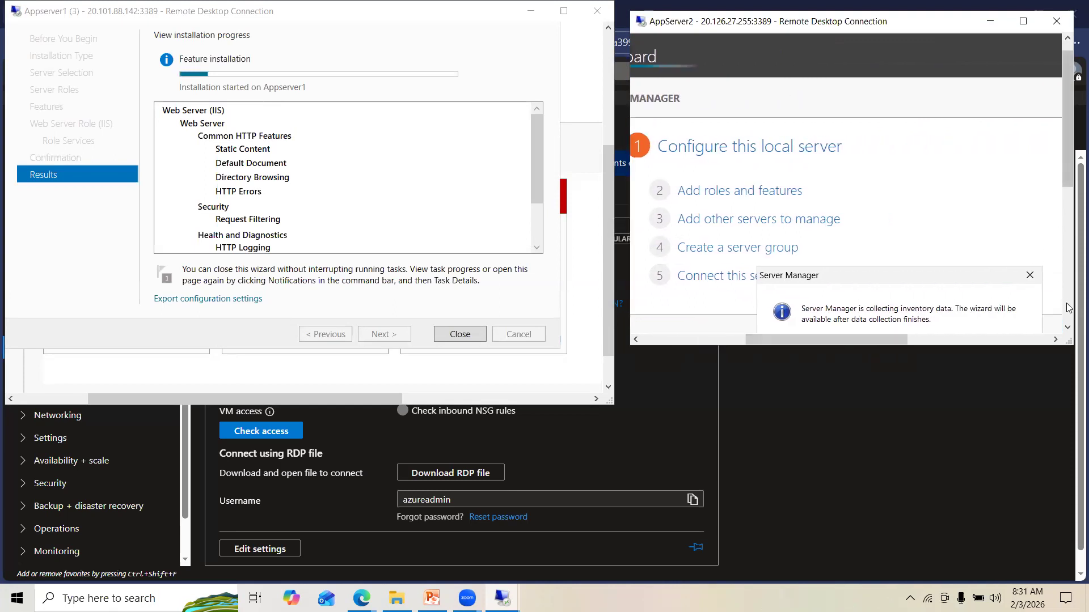
scroll(1060, 222, "down", 3)
left_click(1019, 219)
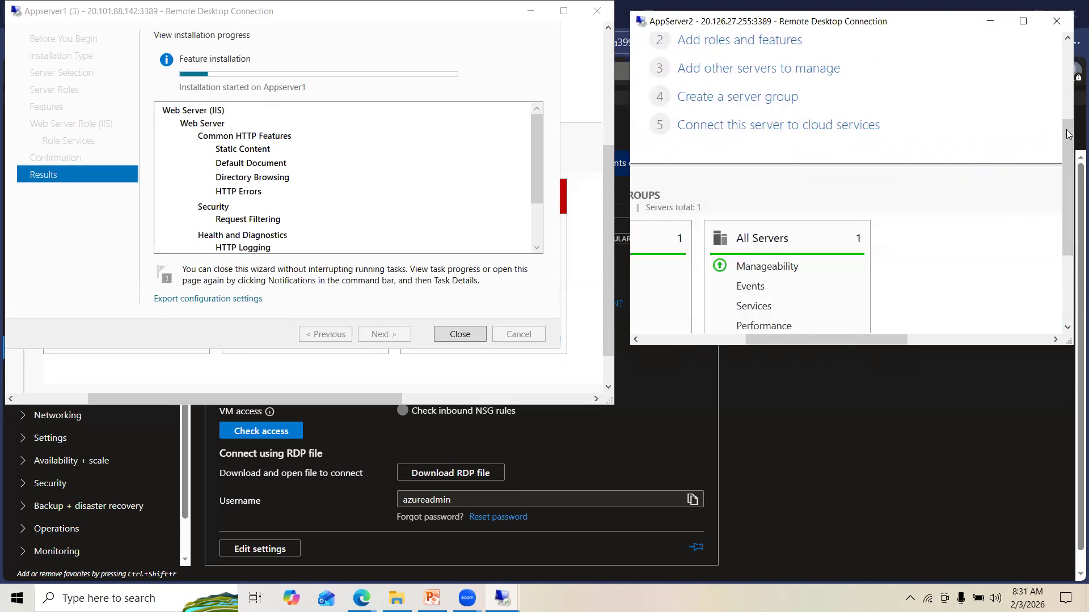
scroll(1051, 102, "up", 3)
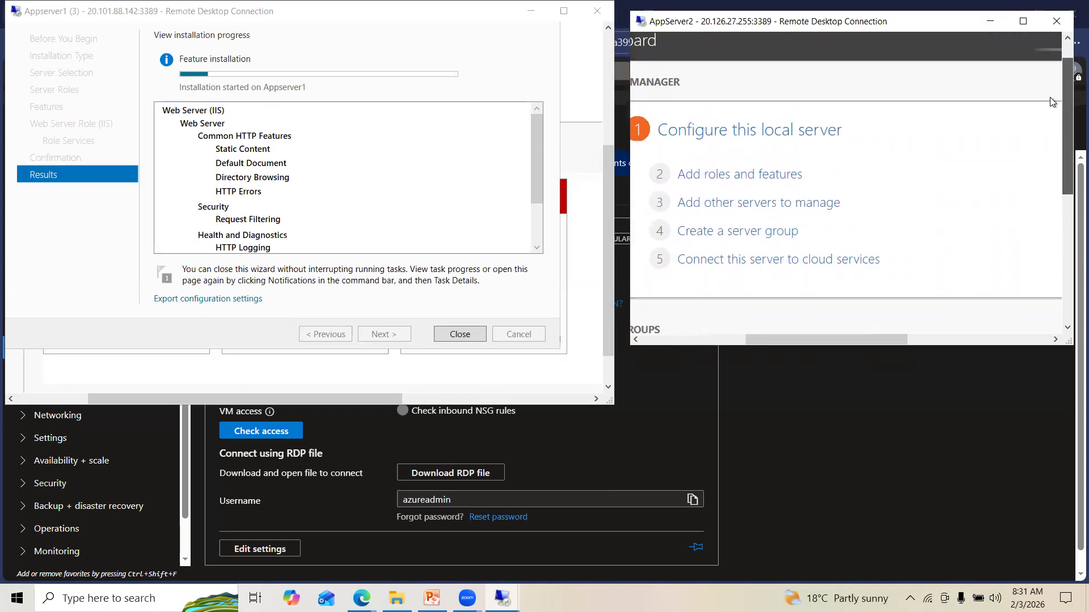
left_click(733, 177)
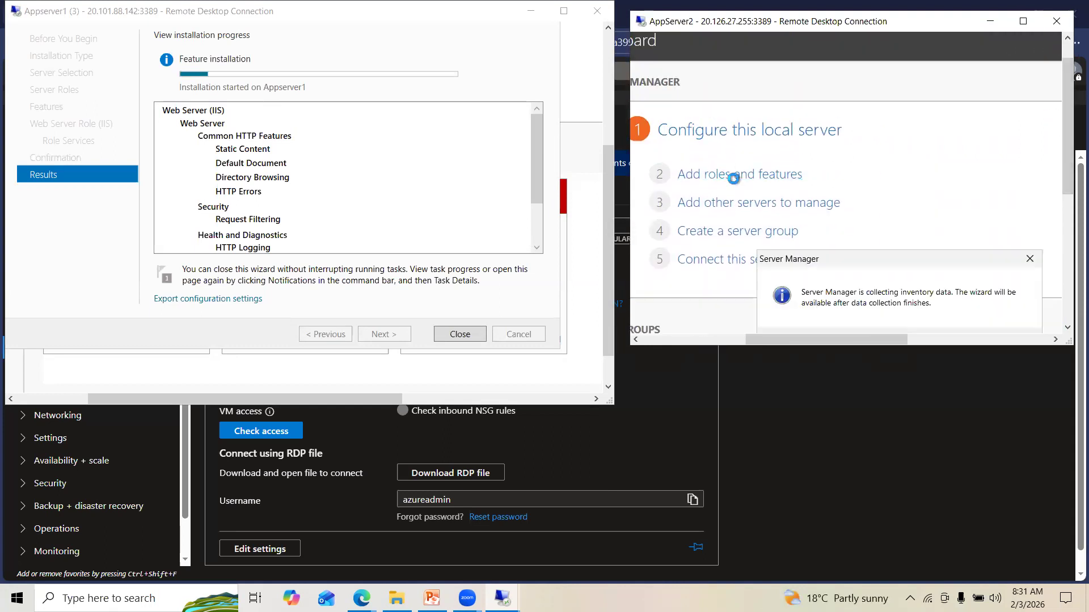
left_click(1029, 259)
left_click(751, 177)
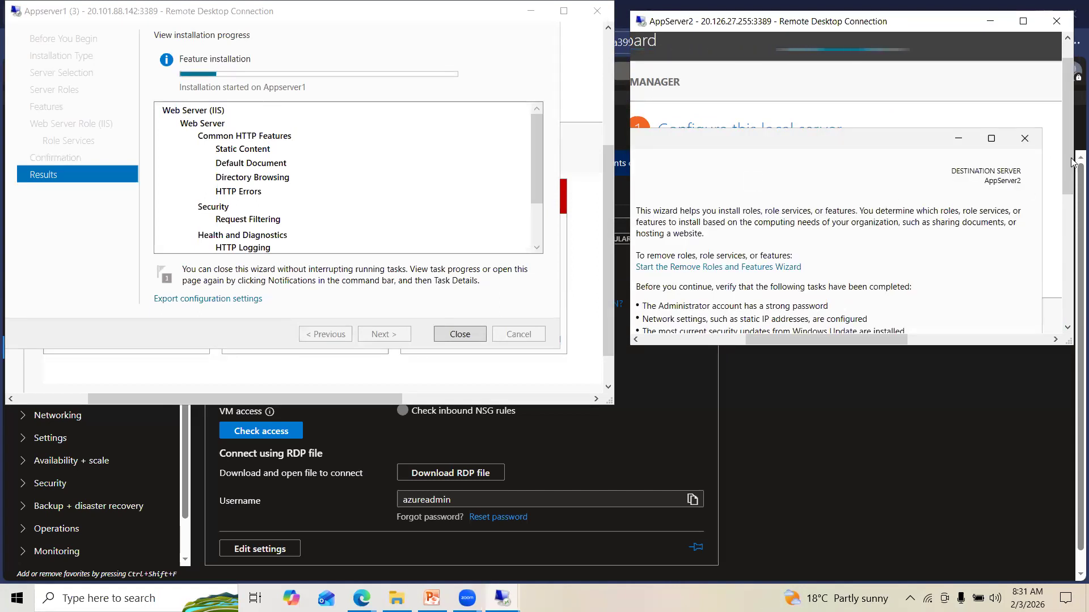
- Continue on AppServer2 with a role-based installation, keeping AppServer2 as the destination server
left_click_drag(1069, 189, 1071, 294)
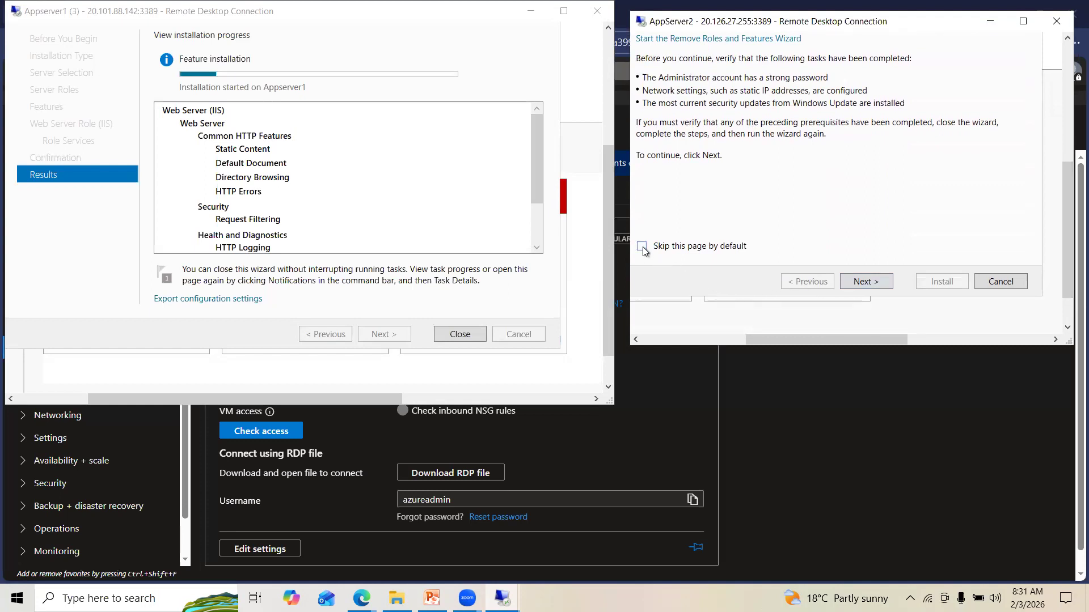
left_click(869, 286)
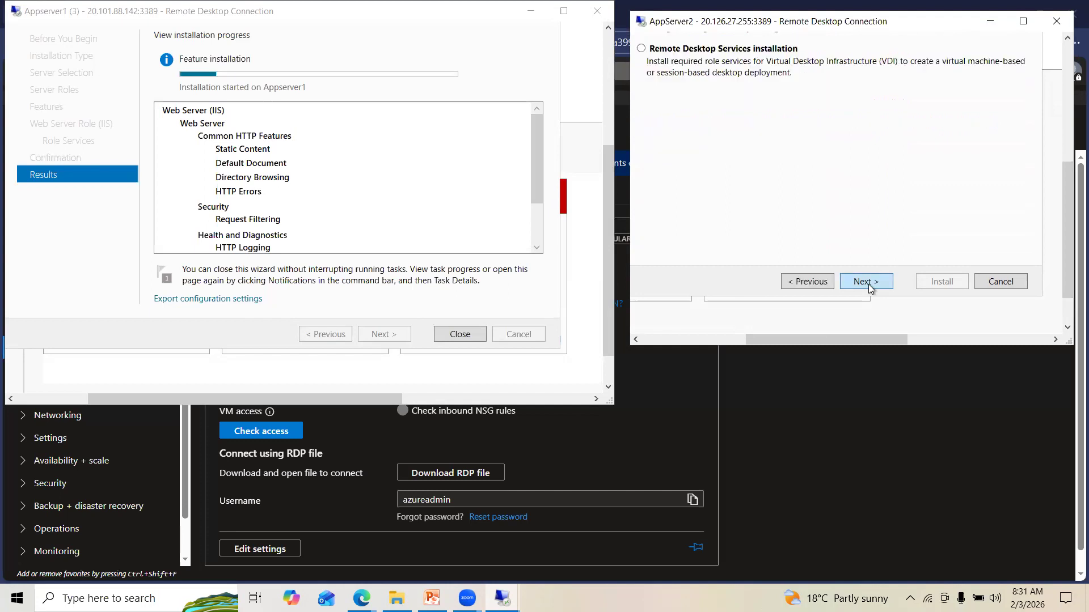
left_click(868, 282)
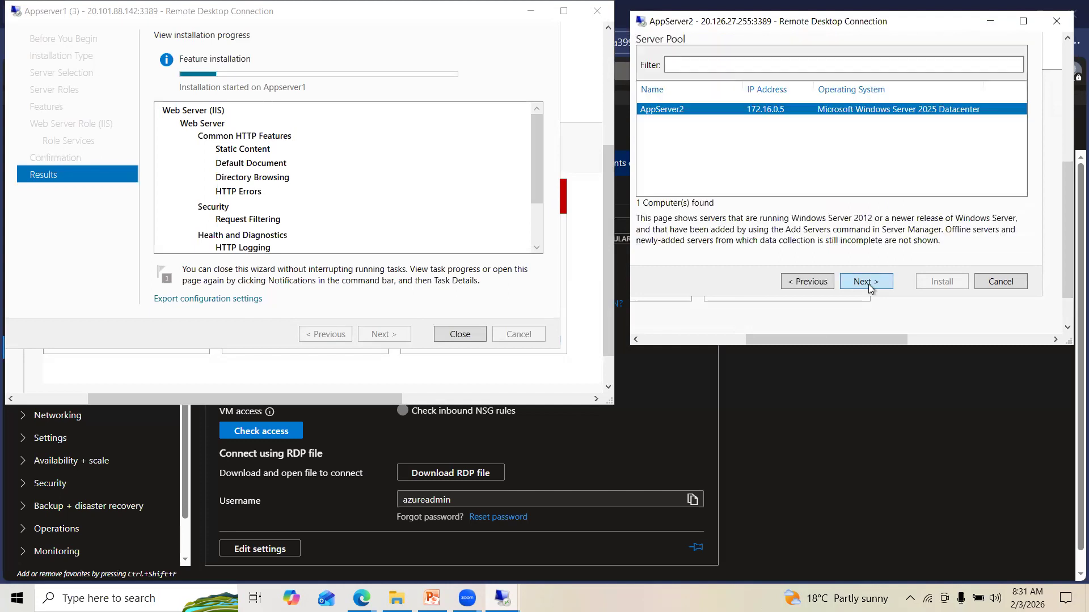
left_click(868, 282)
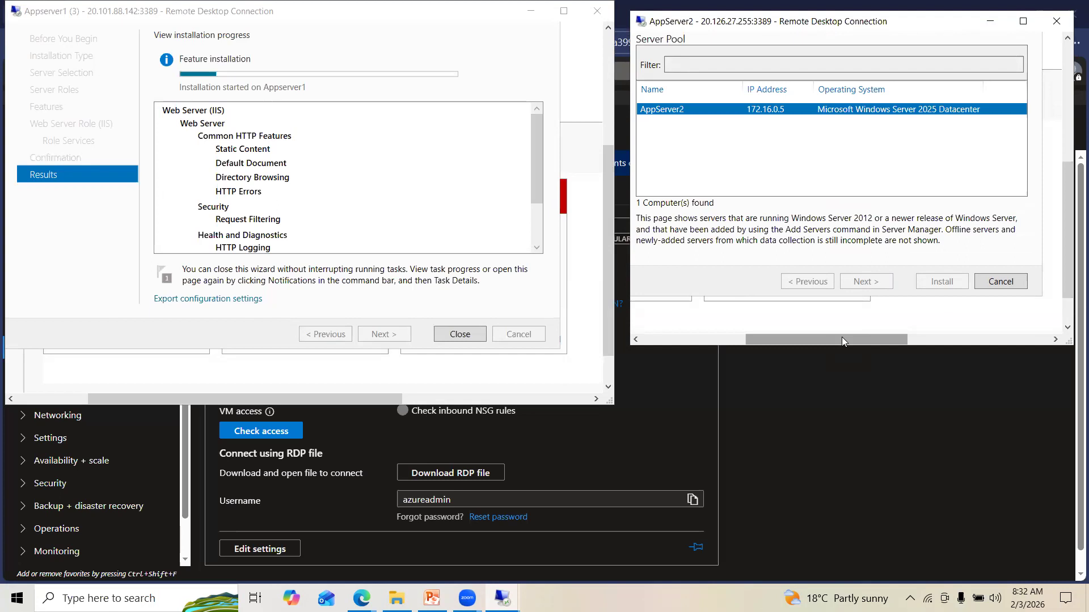
left_click_drag(841, 338, 809, 342)
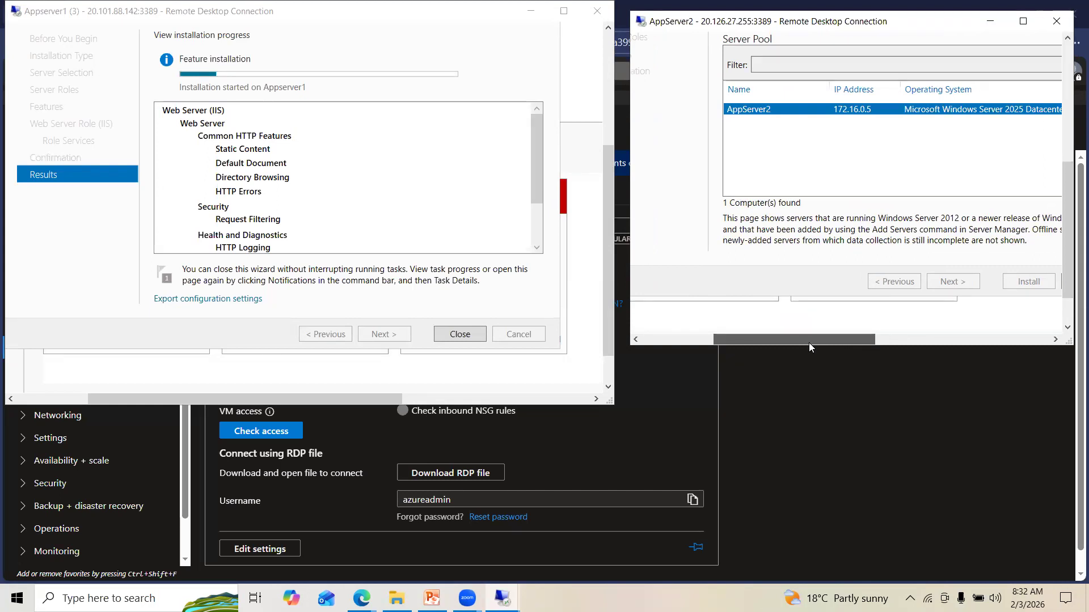
left_click_drag(809, 343, 843, 340)
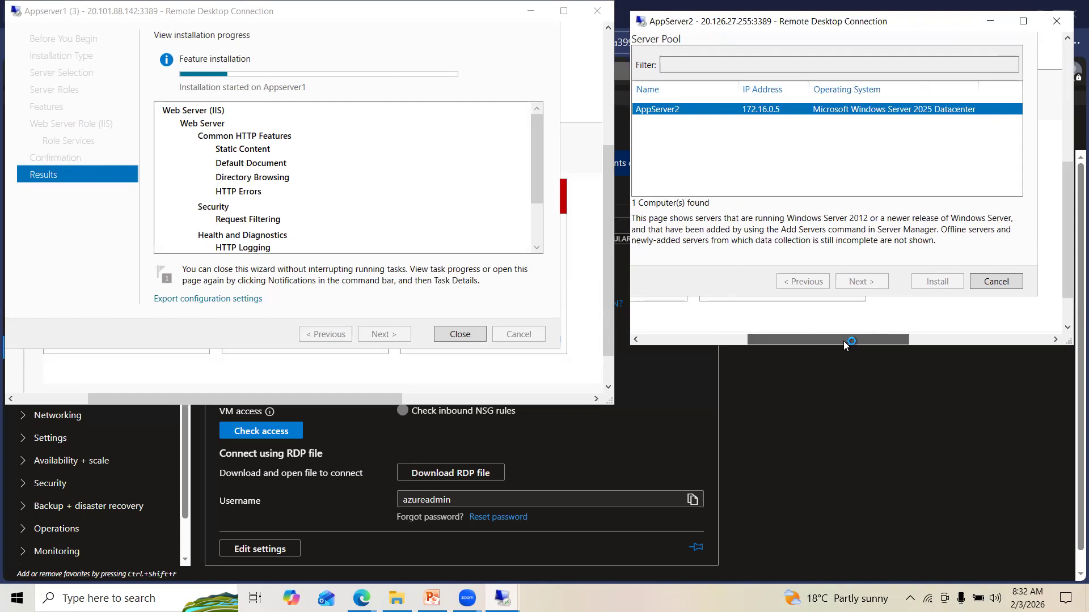
left_click_drag(845, 344, 811, 341)
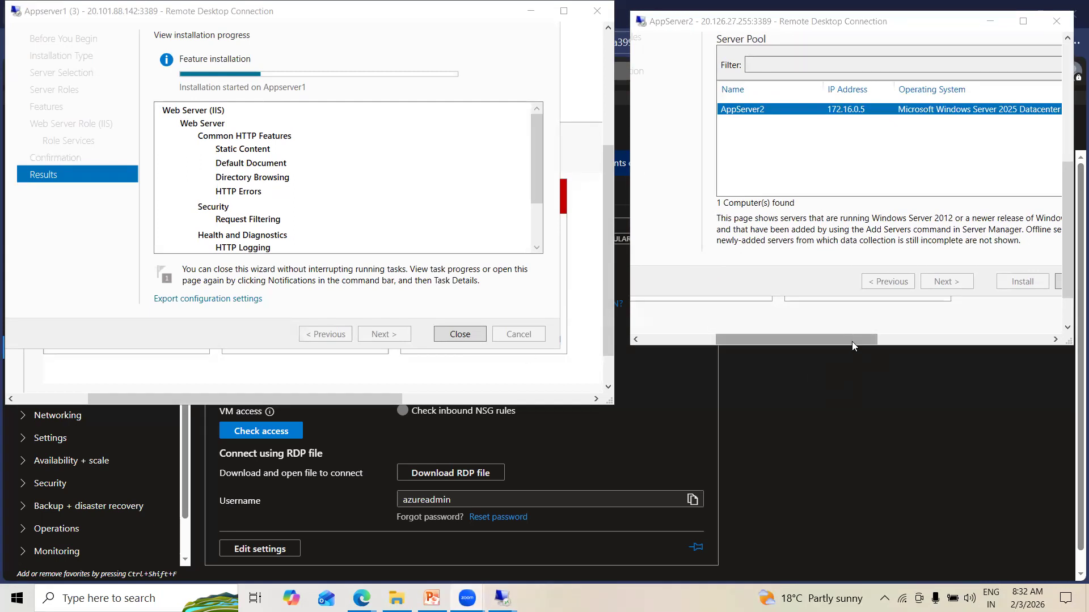
left_click_drag(852, 339, 877, 339)
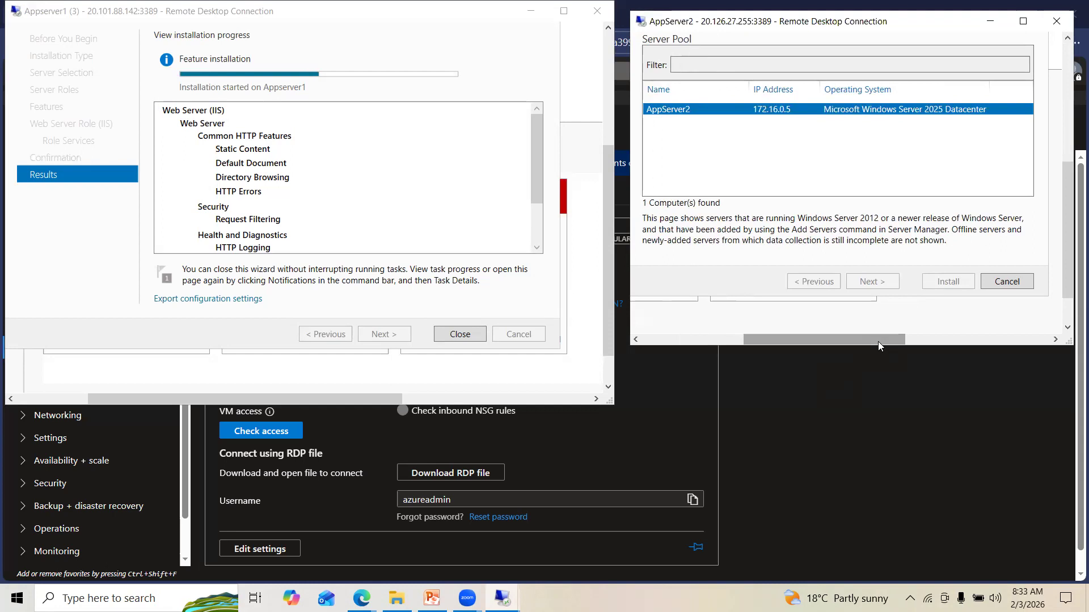
- Switch to the Zoom whiteboard in the browser and draw a server box below the handwritten HTTP note
mouse_move(361, 598)
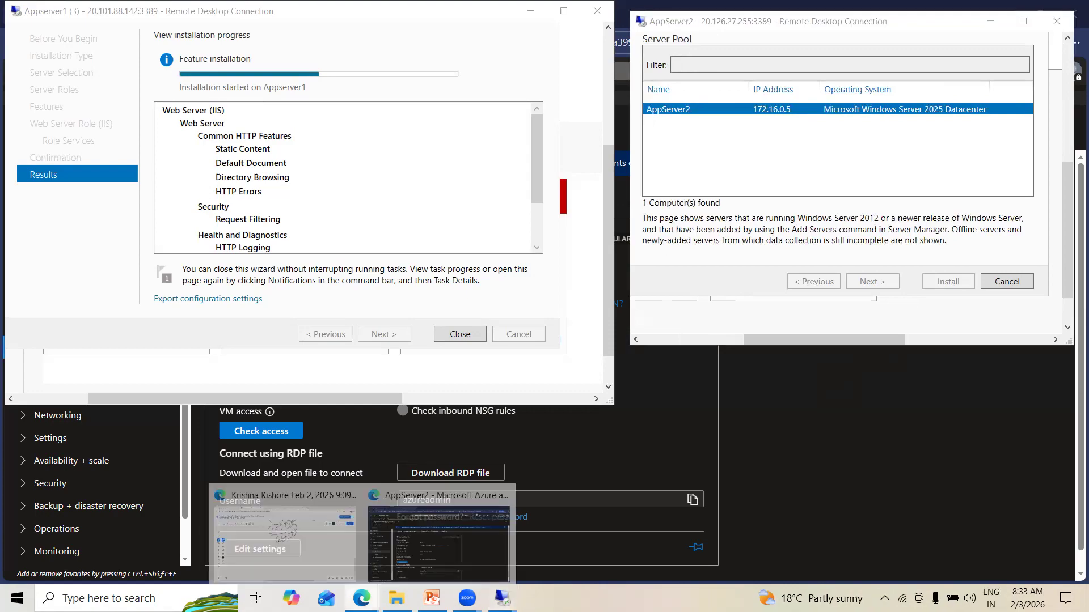
left_click(288, 558)
left_click_drag(345, 316, 334, 387)
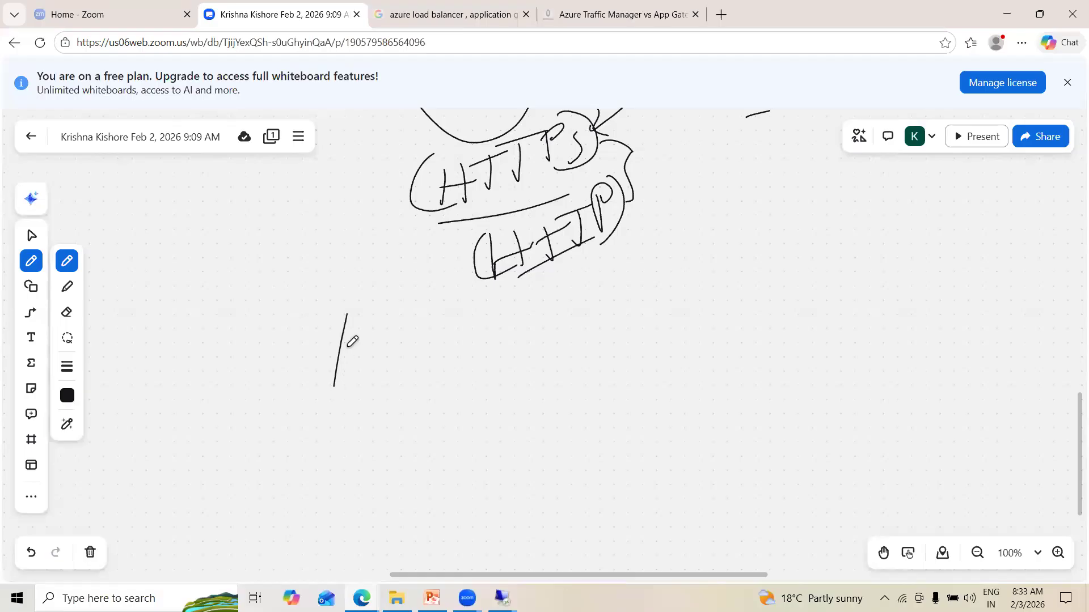
mouse_move(344, 316)
left_mouse_down()
mouse_move(499, 357)
mouse_move(342, 389)
left_mouse_up()
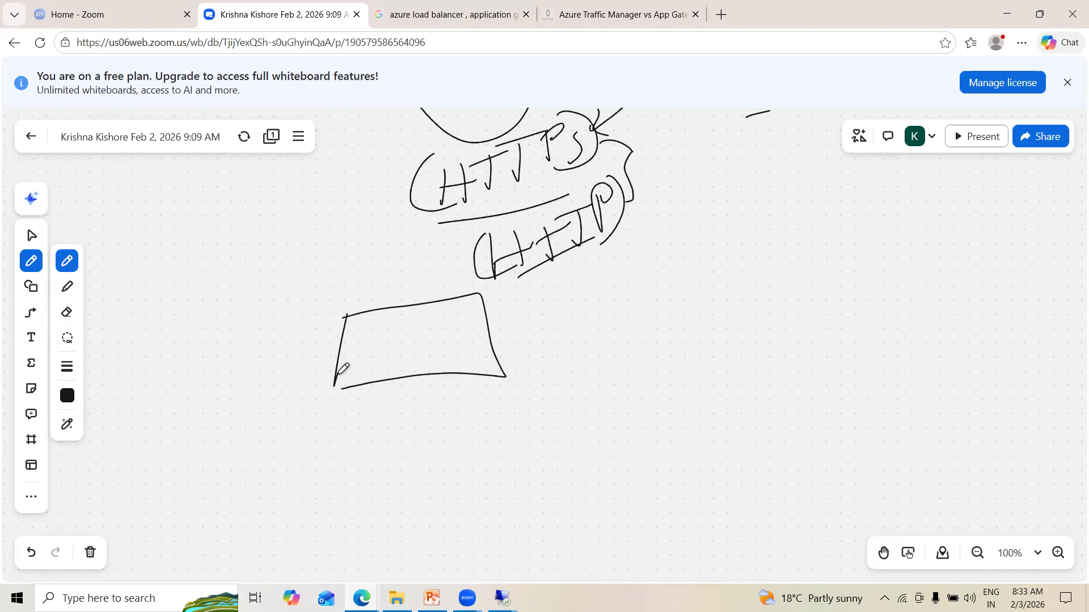
- Handwrite short labels above and beside the server box, and link them to the box with pen lines
mouse_move(341, 265)
left_mouse_down()
mouse_move(344, 292)
mouse_move(376, 271)
left_mouse_up()
mouse_move(383, 262)
left_mouse_down()
mouse_move(381, 287)
mouse_move(409, 299)
mouse_move(434, 267)
mouse_move(446, 284)
mouse_move(459, 265)
left_mouse_up()
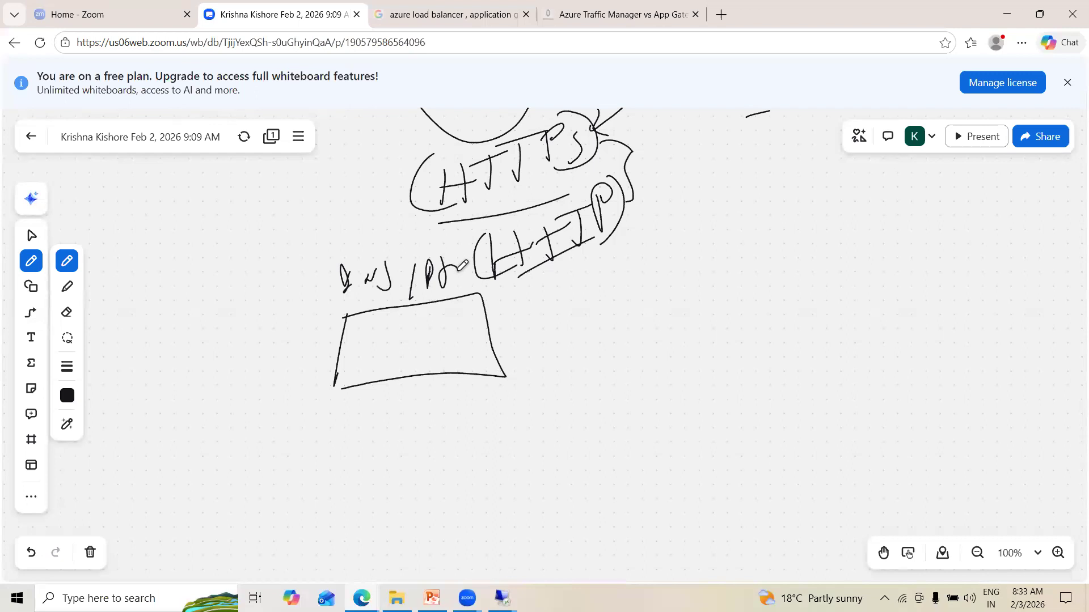
mouse_move(223, 273)
left_mouse_down()
mouse_move(274, 238)
mouse_move(301, 250)
mouse_move(271, 253)
left_mouse_up()
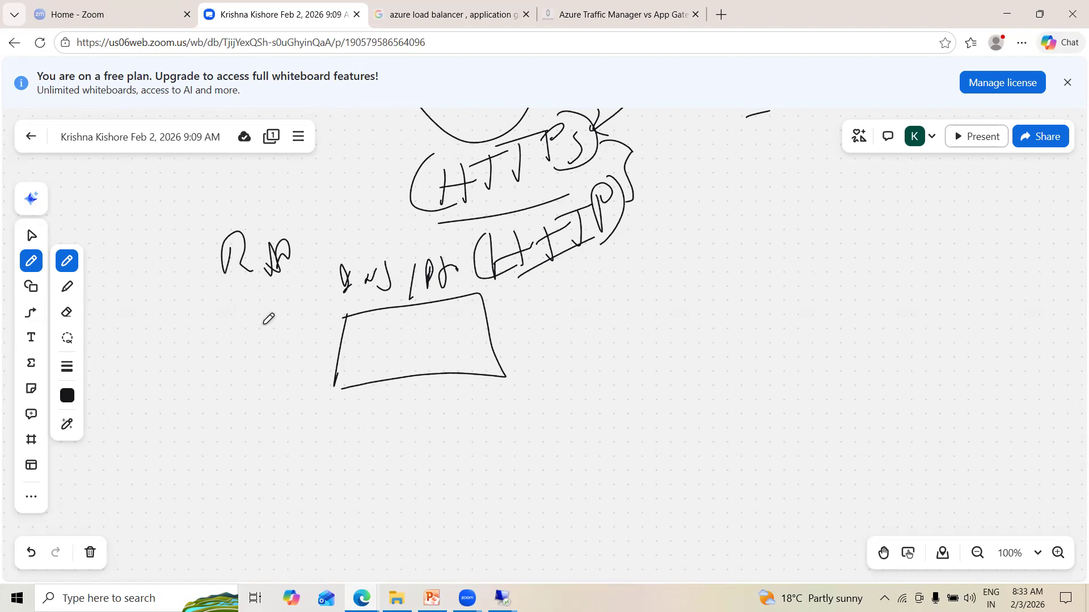
left_click_drag(209, 309, 261, 296)
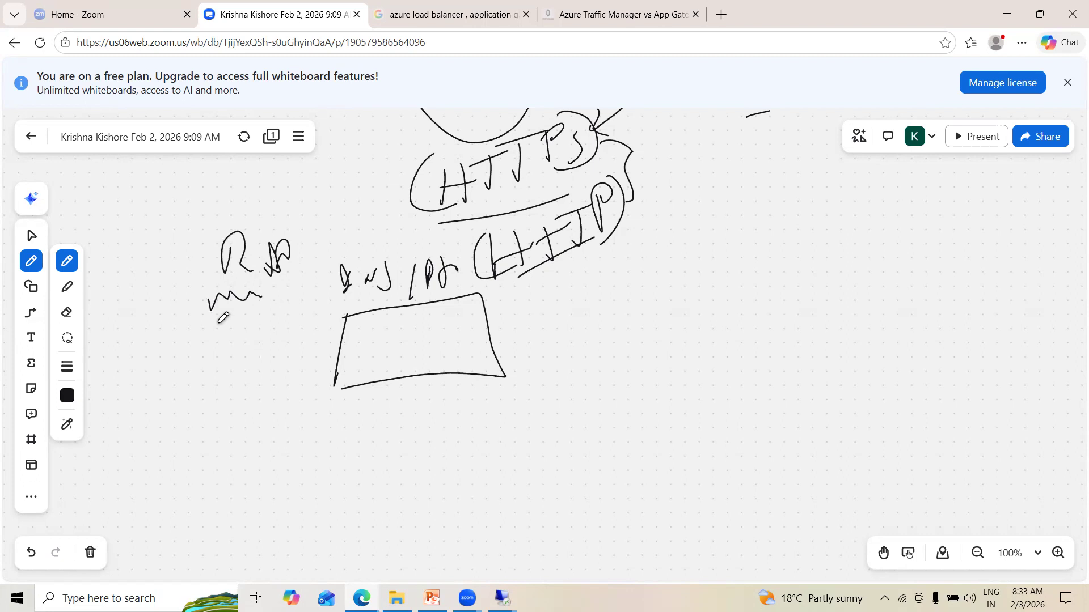
mouse_move(344, 325)
left_mouse_down()
mouse_move(293, 280)
mouse_move(367, 268)
left_mouse_up()
left_click_drag(417, 315, 431, 270)
left_click_drag(330, 356, 245, 311)
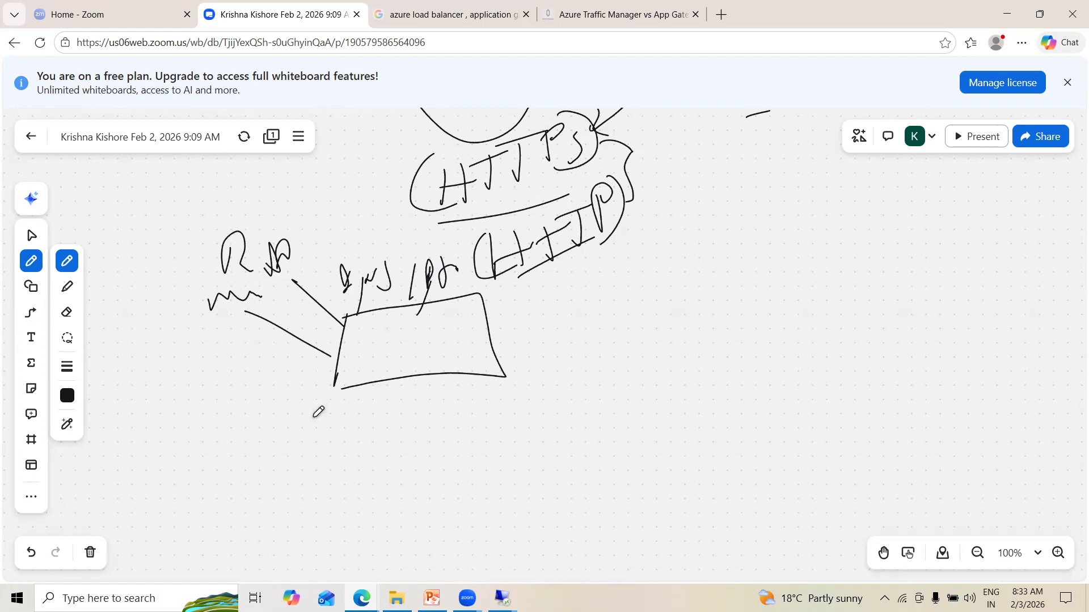
- Draw curved tick marks along the server box's right edge, and a long curved line to its lower-left corner
left_click_drag(516, 309, 481, 339)
left_click_drag(534, 330, 495, 366)
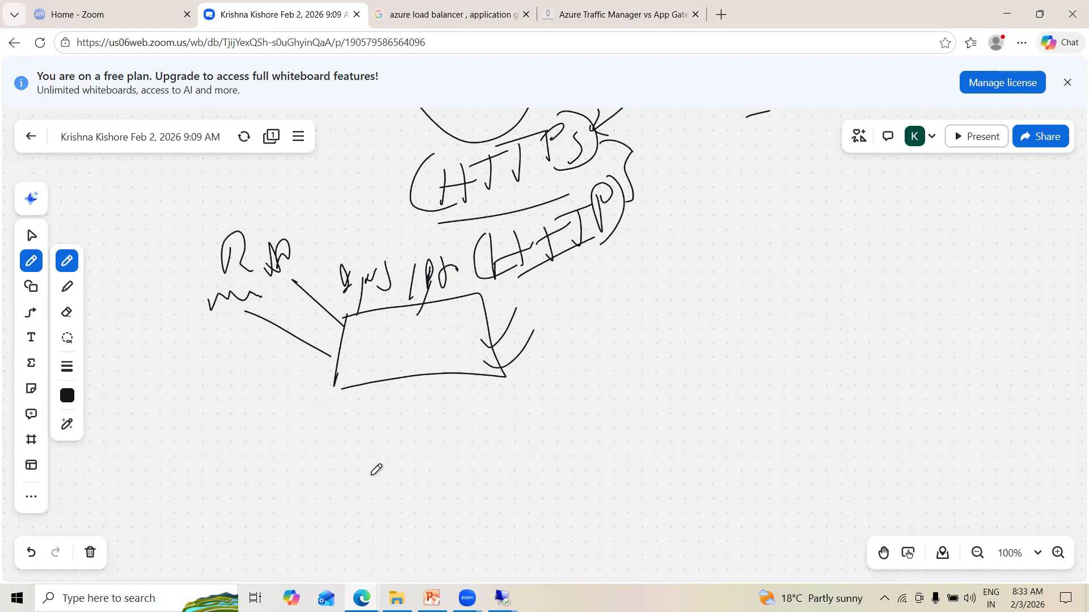
left_click_drag(531, 289, 477, 324)
left_click_drag(484, 361, 499, 369)
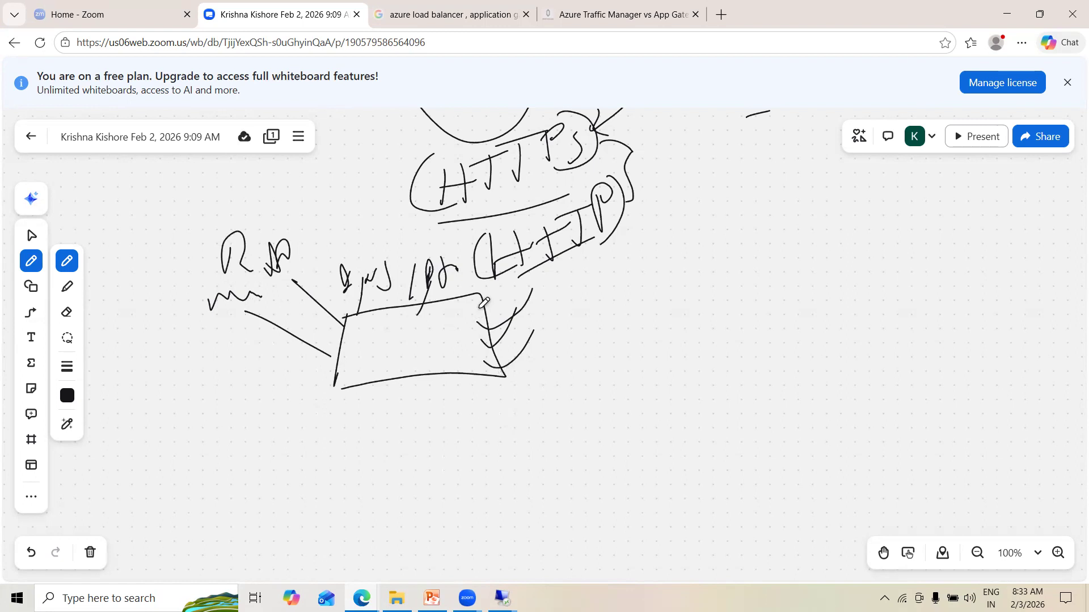
left_click_drag(506, 286, 474, 310)
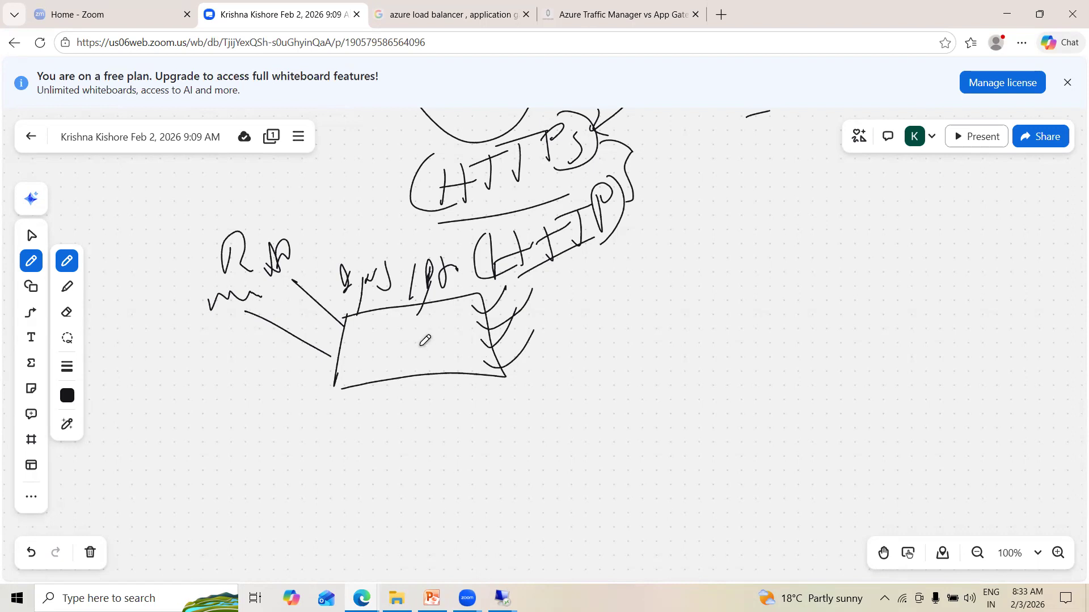
mouse_move(231, 487)
left_mouse_down()
mouse_move(345, 373)
mouse_move(338, 366)
mouse_move(335, 389)
left_mouse_up()
mouse_move(329, 273)
left_mouse_down()
mouse_move(377, 302)
mouse_move(358, 306)
left_mouse_up()
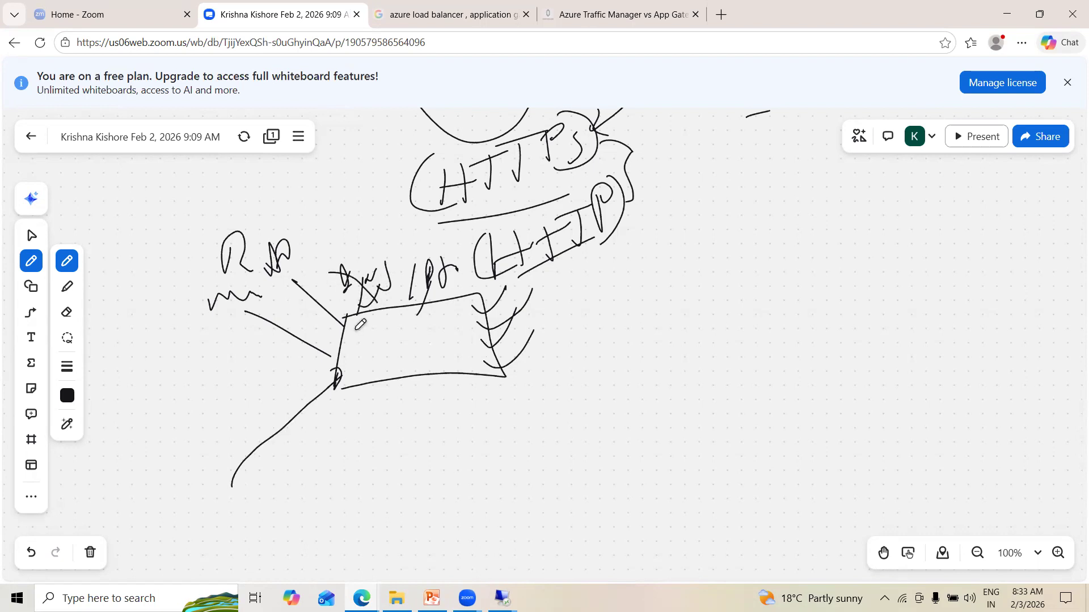
- Draw a second, larger box to the right of the server box, with a small labelled box inside it
left_click_drag(642, 298, 637, 391)
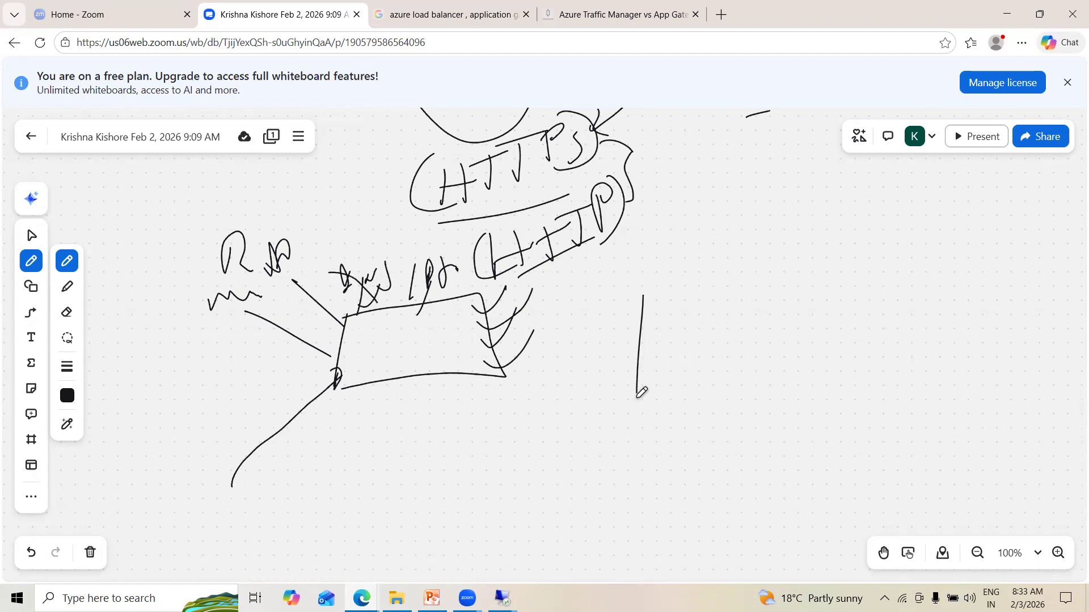
mouse_move(641, 298)
left_mouse_down()
mouse_move(776, 264)
mouse_move(781, 402)
mouse_move(622, 389)
left_mouse_up()
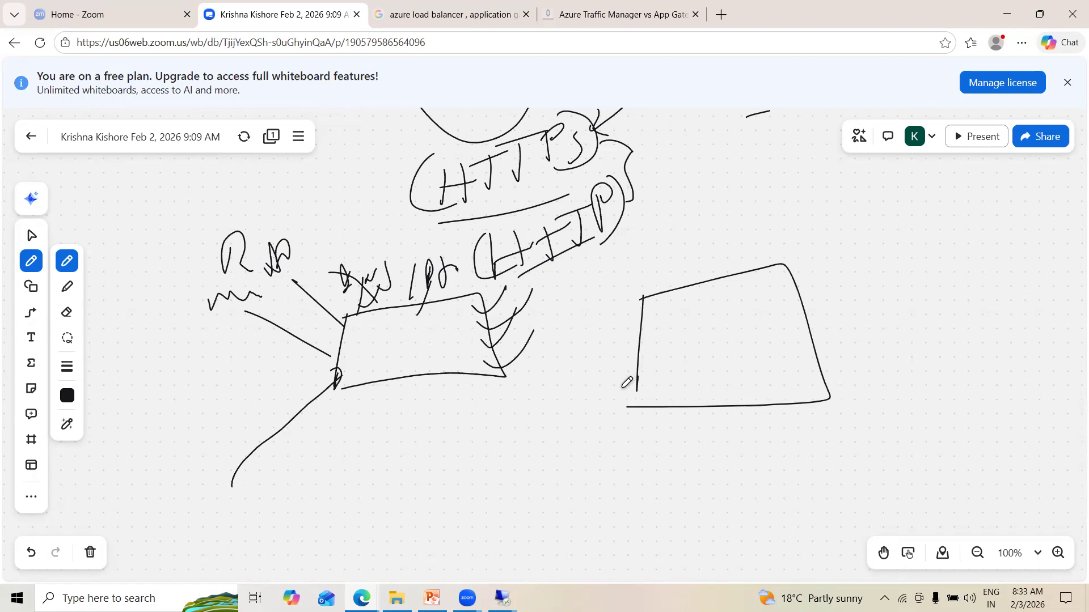
mouse_move(694, 328)
left_mouse_down()
mouse_move(695, 357)
mouse_move(754, 349)
mouse_move(728, 362)
mouse_move(697, 358)
mouse_move(732, 316)
mouse_move(742, 328)
left_mouse_up()
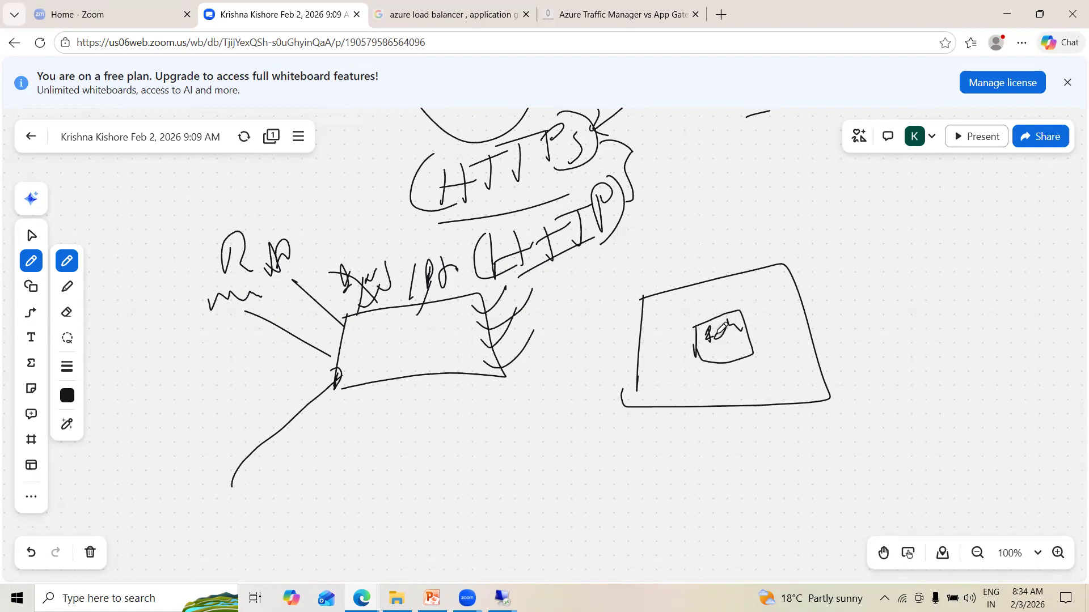
- Draw a small circle with a curved arrow to the larger box, and an oval web server label pointing down at the box
mouse_move(366, 518)
left_mouse_down()
mouse_move(381, 478)
mouse_move(632, 350)
mouse_move(638, 361)
left_mouse_up()
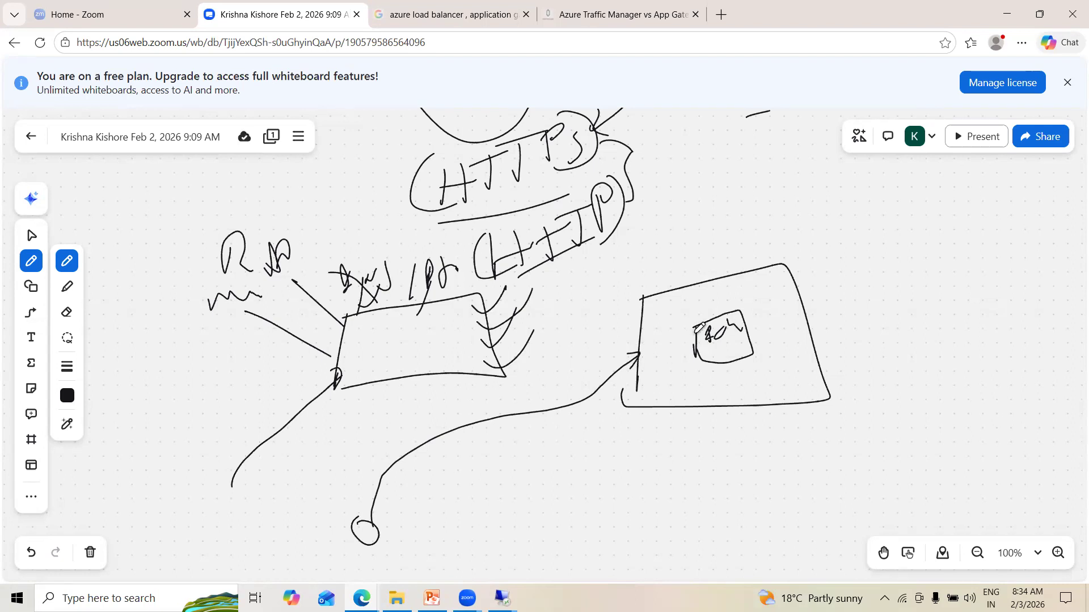
mouse_move(696, 327)
left_mouse_down()
mouse_move(705, 362)
mouse_move(755, 354)
mouse_move(738, 311)
mouse_move(719, 316)
left_mouse_up()
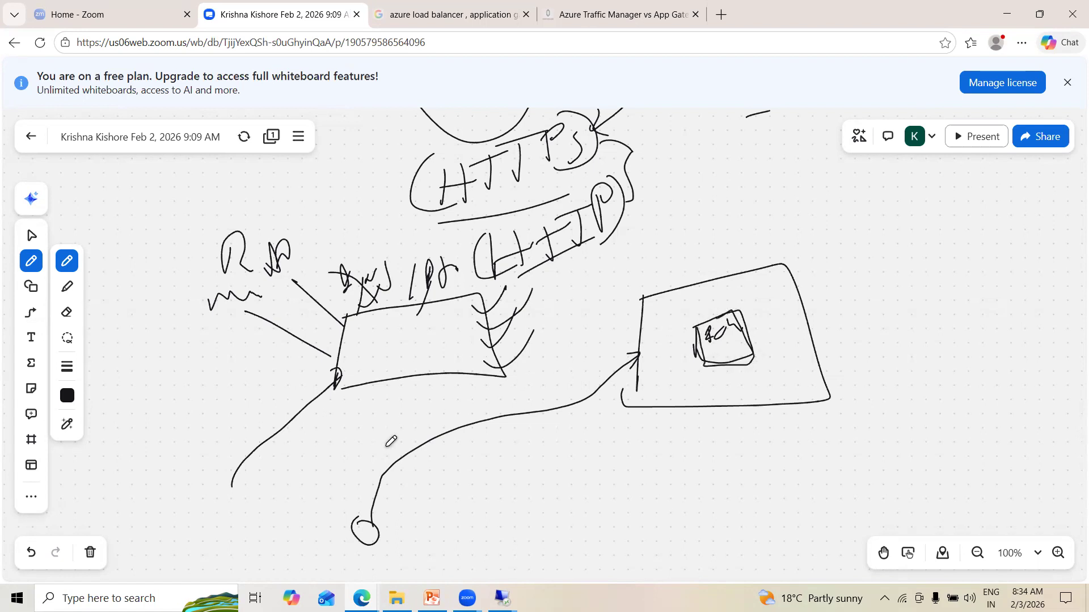
mouse_move(391, 427)
left_mouse_down()
mouse_move(403, 420)
mouse_move(422, 434)
left_mouse_up()
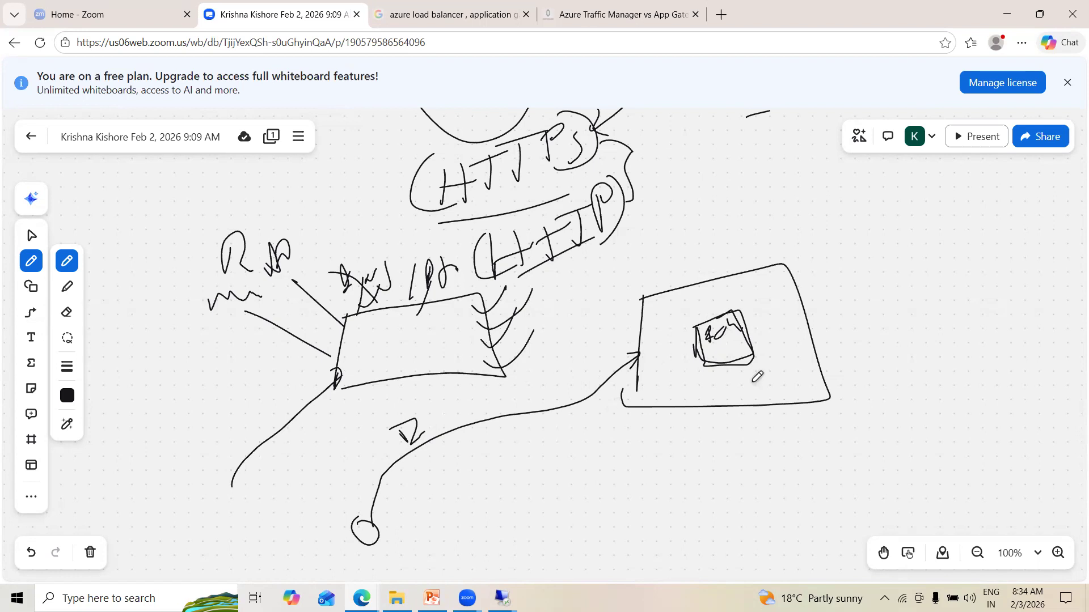
left_click_drag(789, 221, 777, 249)
mouse_move(745, 201)
left_mouse_down()
mouse_move(839, 187)
mouse_move(794, 165)
left_mouse_up()
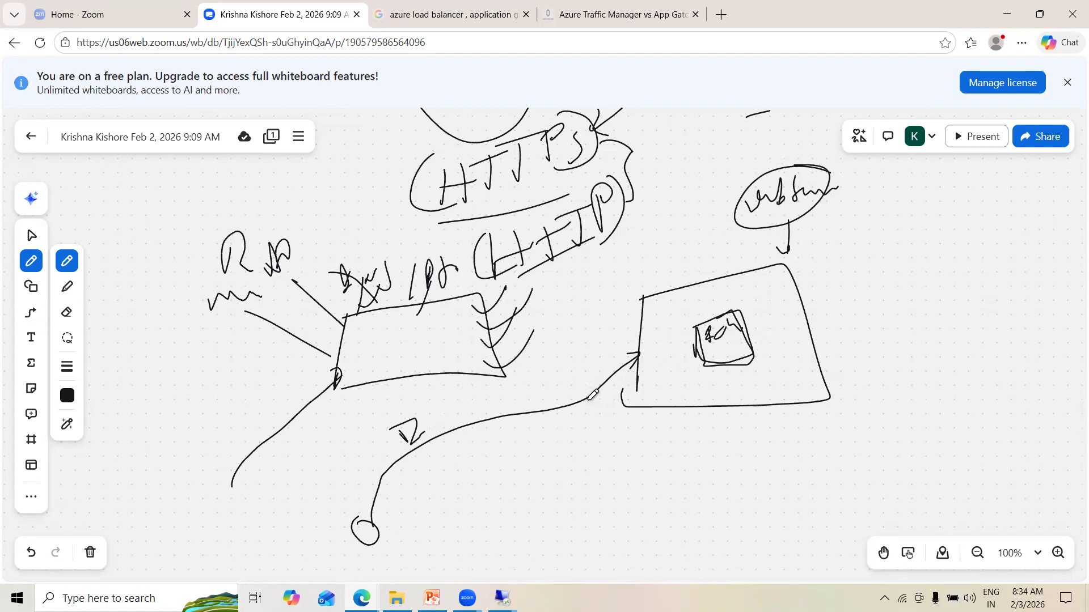
- Draw a return arrow from the larger box back to the small circle, and handwrite labels above the path and above the box
mouse_move(588, 399)
left_mouse_down()
mouse_move(639, 352)
mouse_move(629, 386)
mouse_move(407, 480)
left_mouse_up()
mouse_move(380, 527)
left_mouse_down()
mouse_move(383, 539)
mouse_move(393, 531)
left_mouse_up()
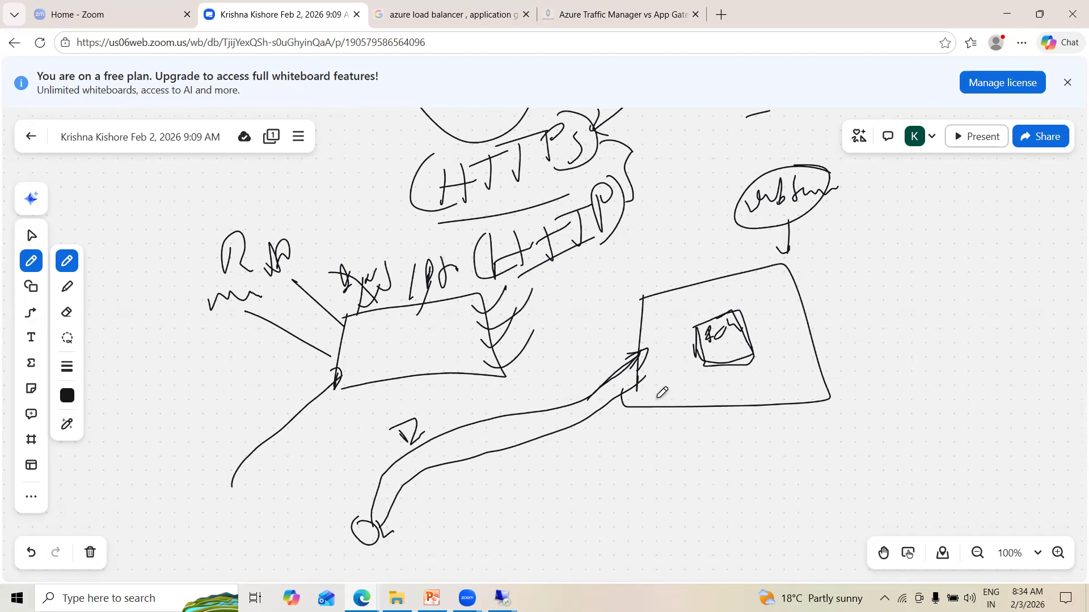
mouse_move(470, 409)
left_mouse_down()
mouse_move(476, 422)
mouse_move(502, 410)
mouse_move(514, 381)
mouse_move(518, 401)
left_mouse_up()
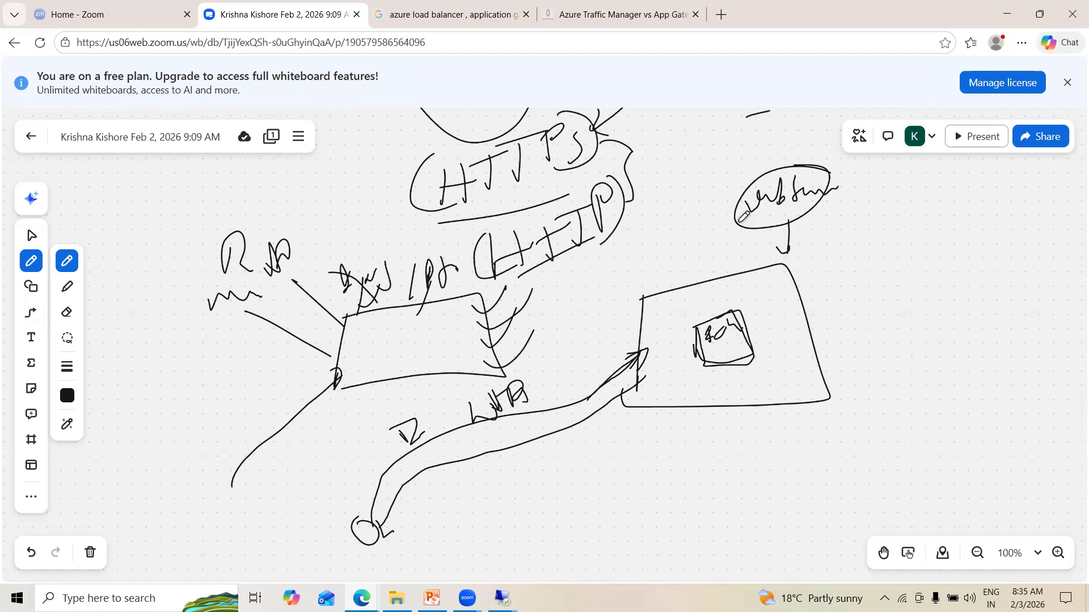
mouse_move(671, 242)
left_mouse_down()
mouse_move(684, 285)
mouse_move(691, 270)
mouse_move(704, 280)
mouse_move(728, 245)
left_mouse_up()
left_click(708, 254)
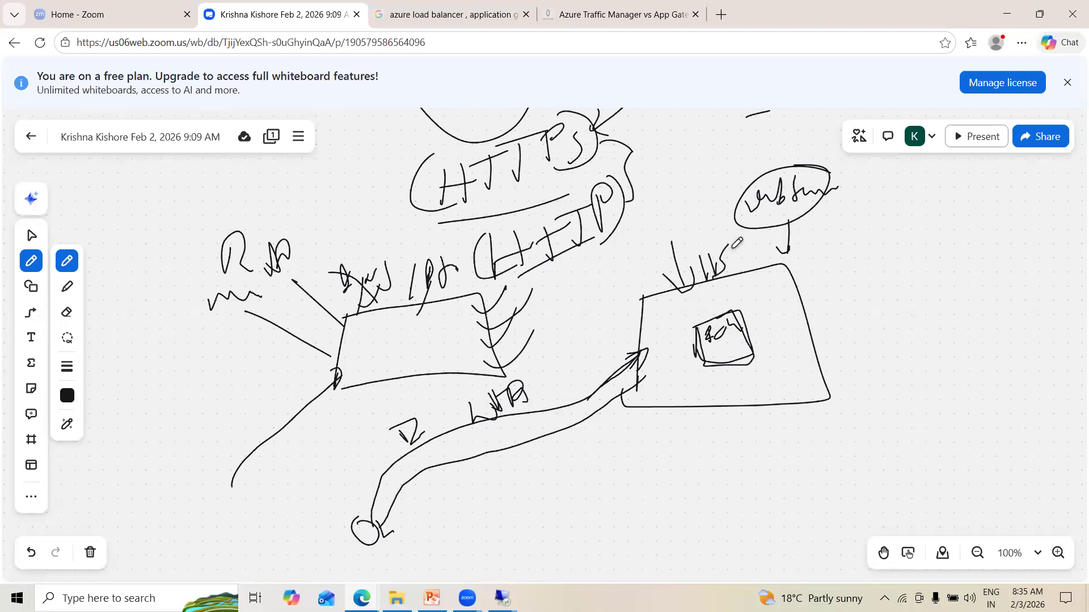
mouse_move(701, 256)
left_mouse_down()
mouse_move(716, 259)
mouse_move(731, 243)
mouse_move(723, 281)
left_mouse_up()
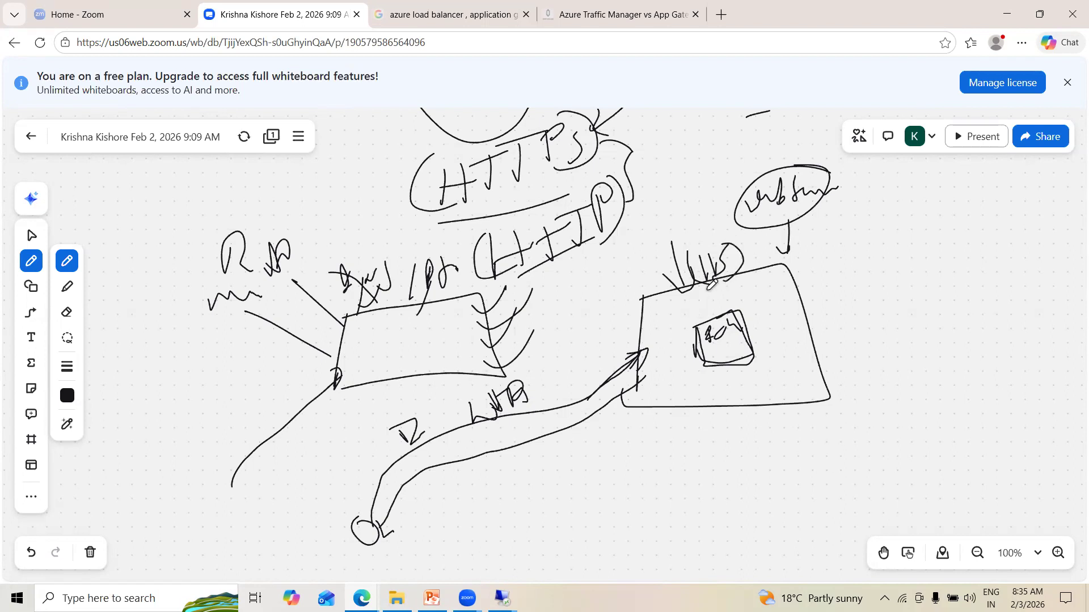
- Switch to the AppServer2 remote session and select the Web Server (IIS) role, including its management tools
left_click(502, 598)
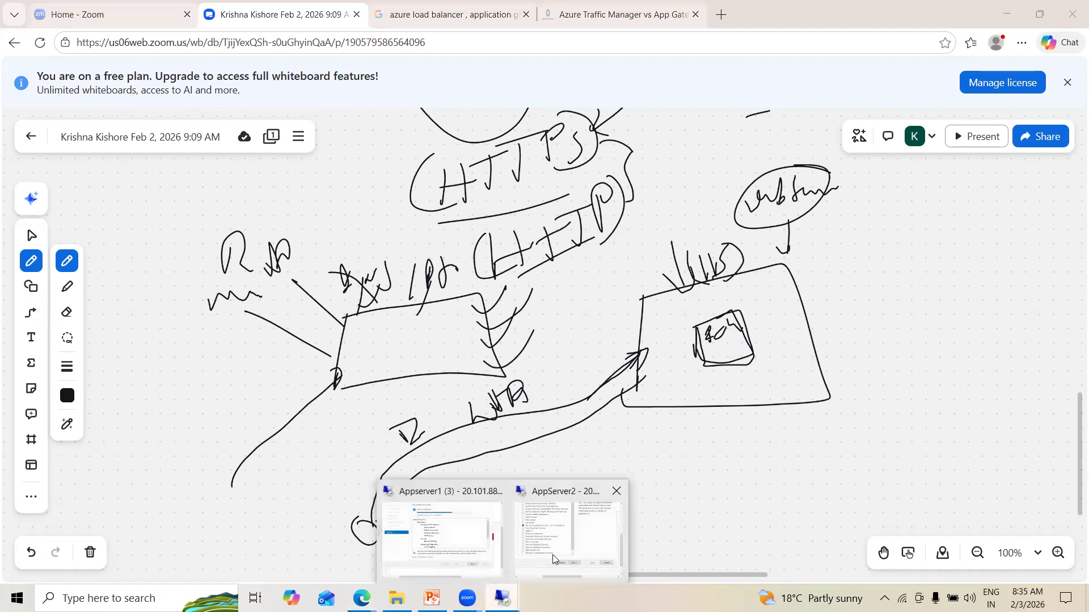
left_click(574, 542)
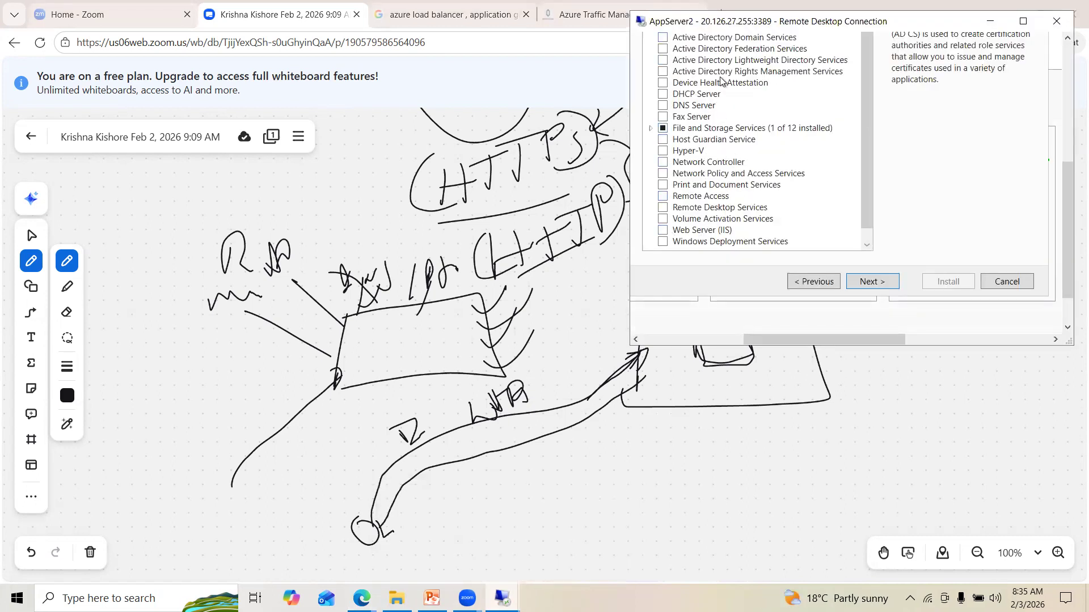
left_click_drag(863, 191, 870, 230)
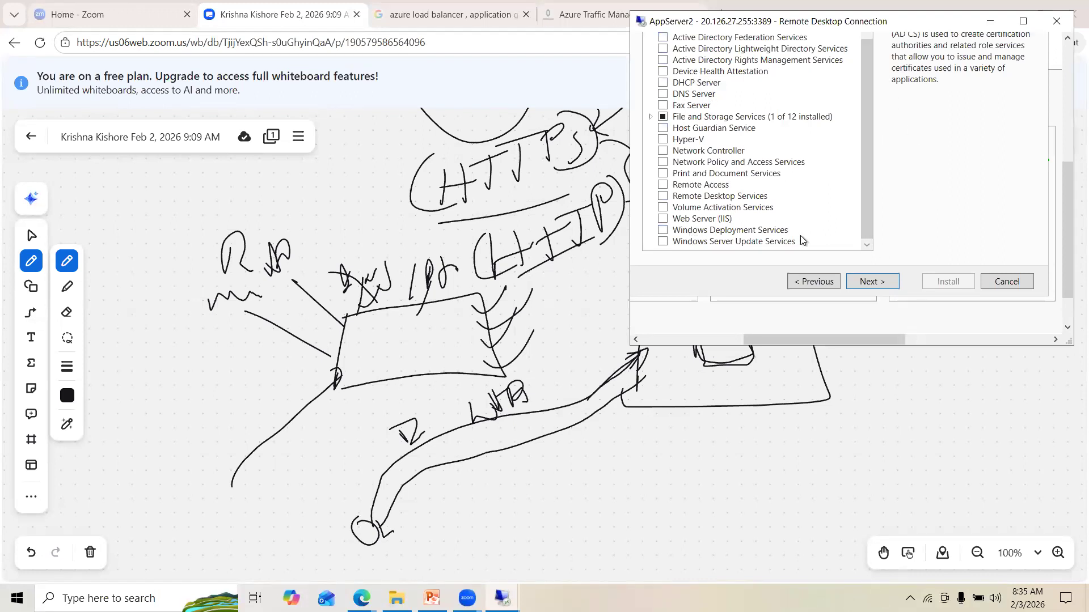
left_click(663, 220)
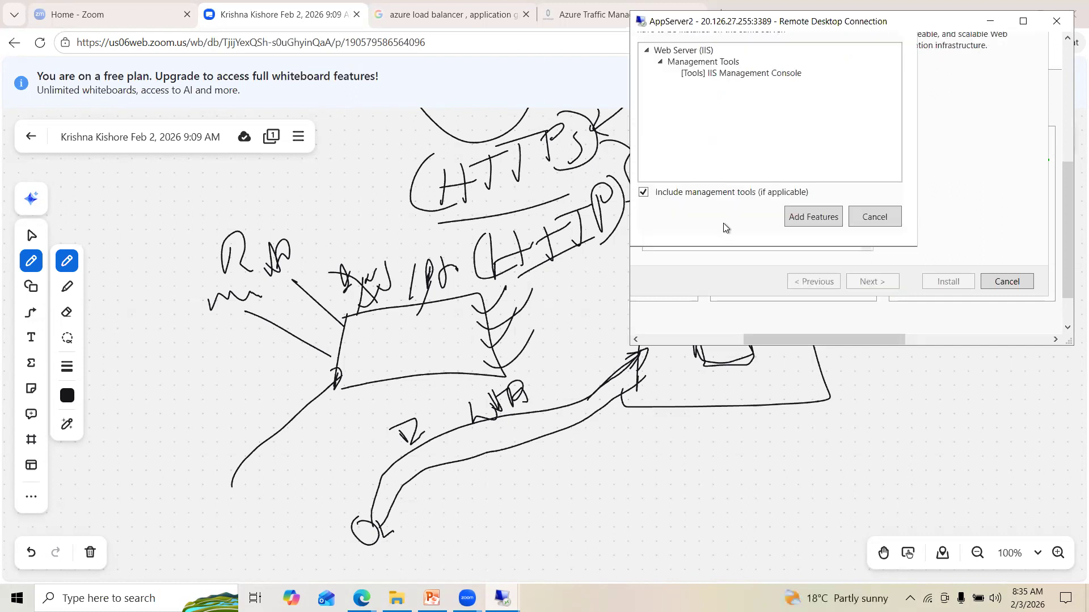
left_click(809, 218)
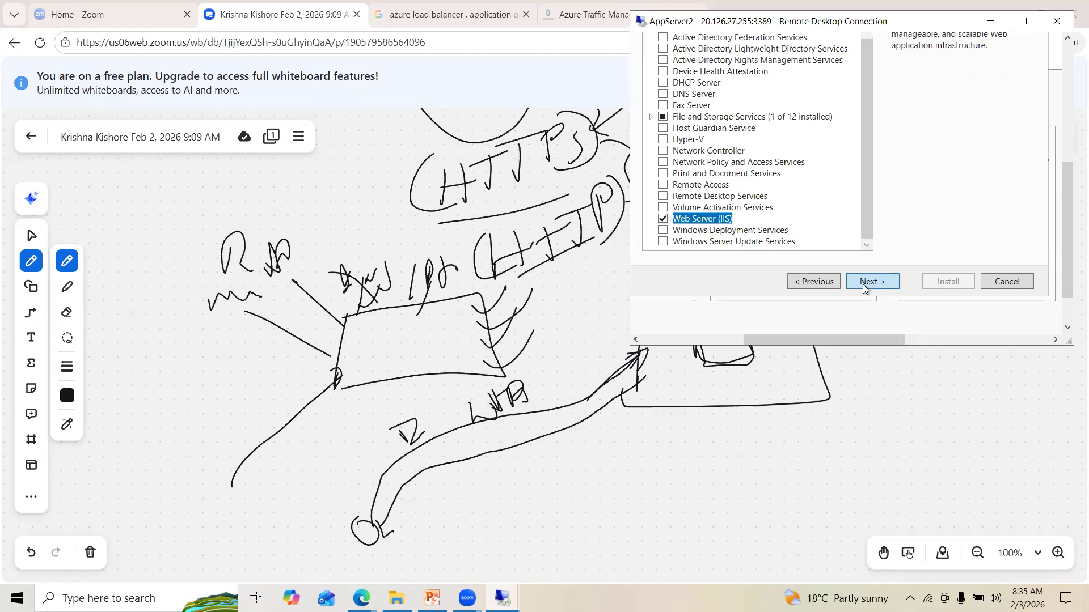
- Accept the default features and role services, start the IIS installation on AppServer2, and review its progress
left_click(863, 285)
left_click(869, 284)
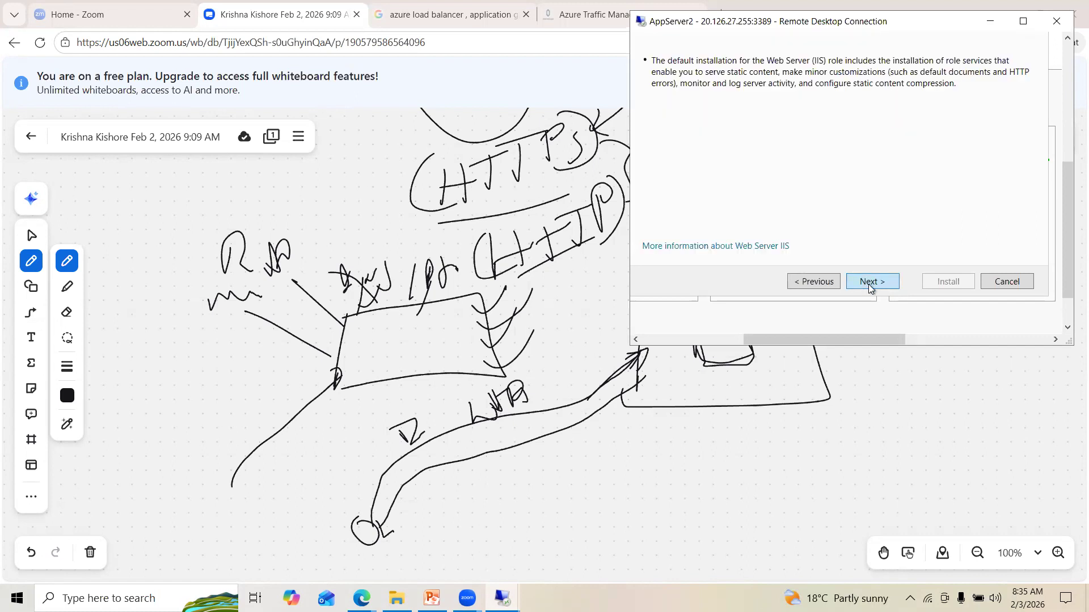
left_click(869, 282)
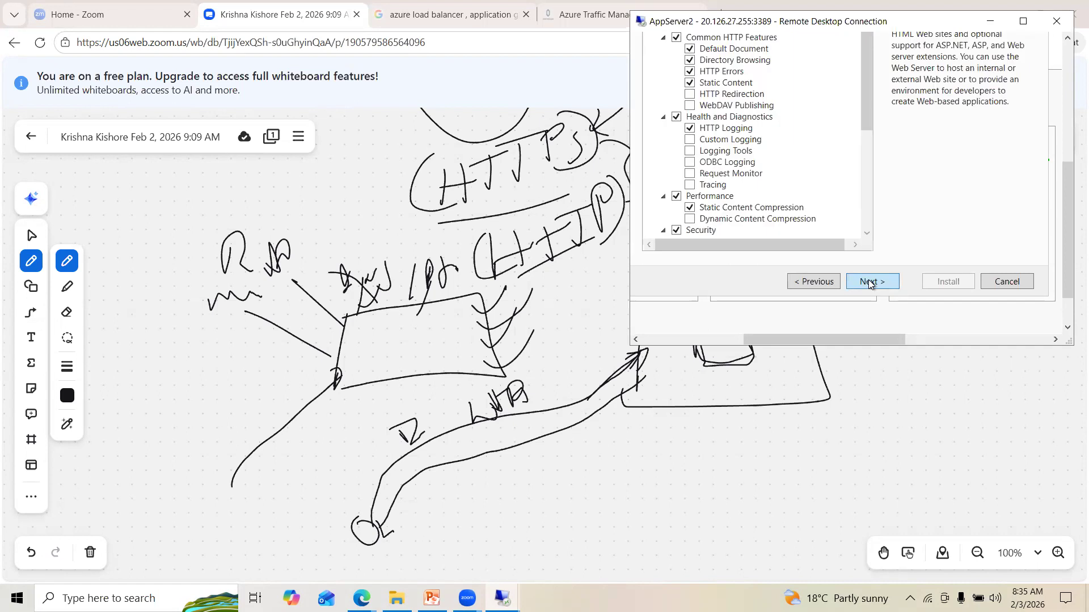
left_click(870, 282)
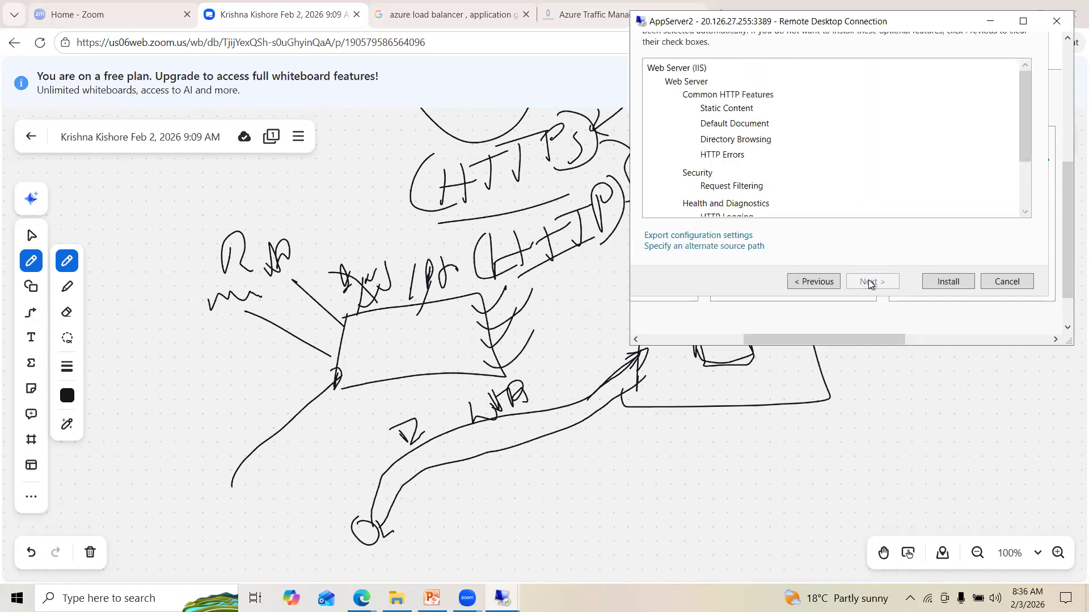
left_click(948, 282)
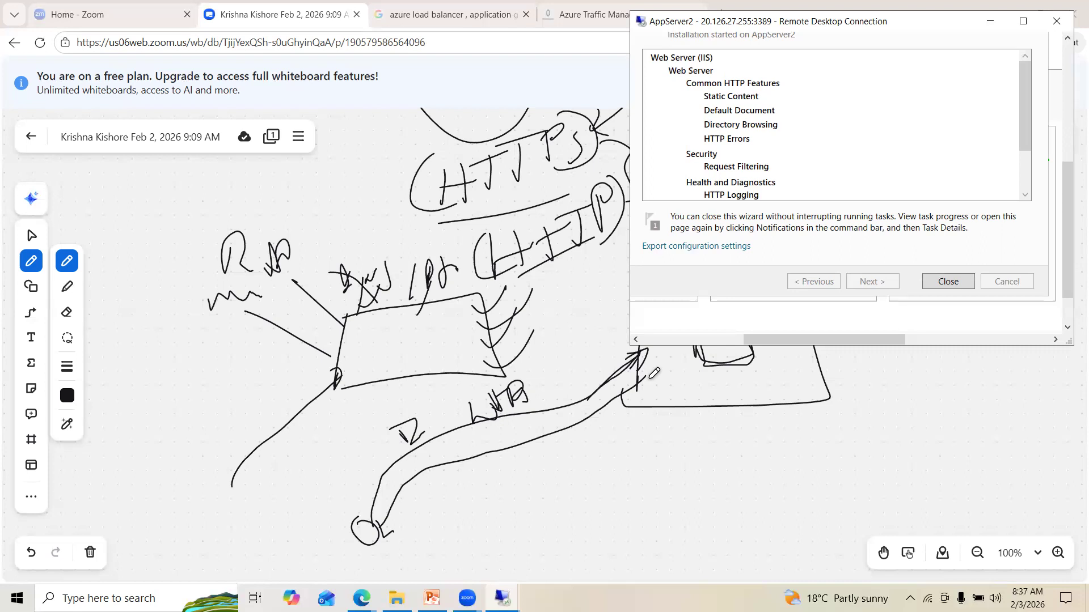
left_click_drag(1026, 137, 1023, 203)
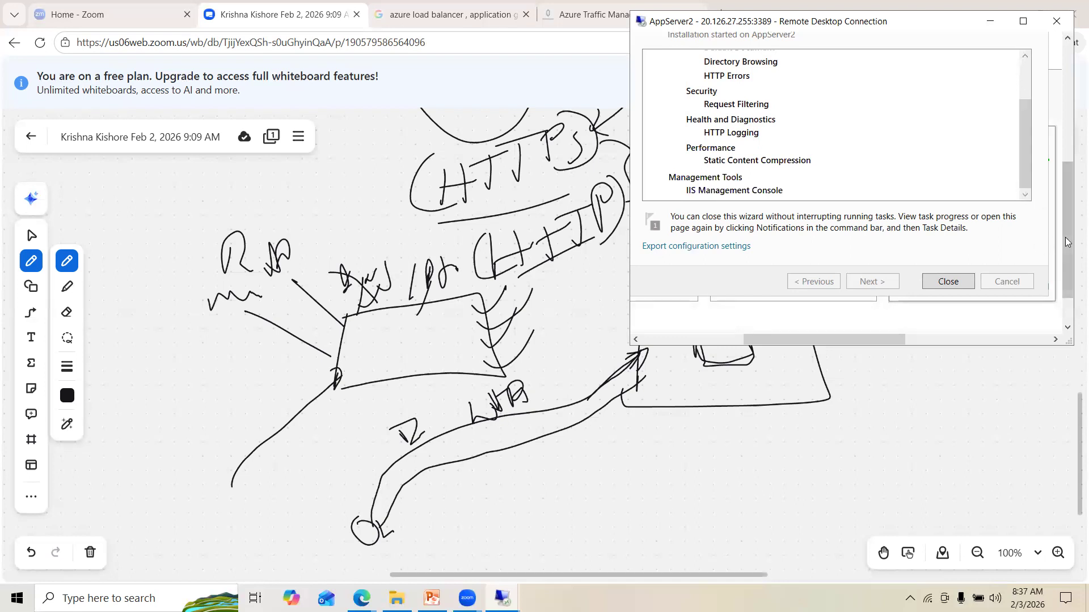
left_click_drag(1068, 238, 1063, 154)
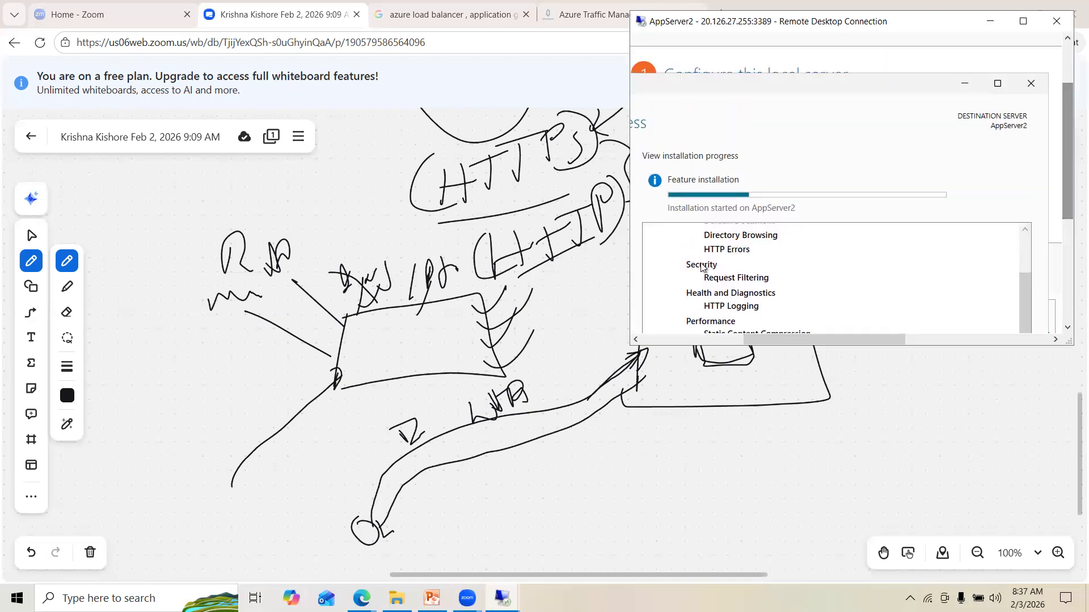
- Switch to the Appserver1 remote session and close its role installation wizard
mouse_move(502, 598)
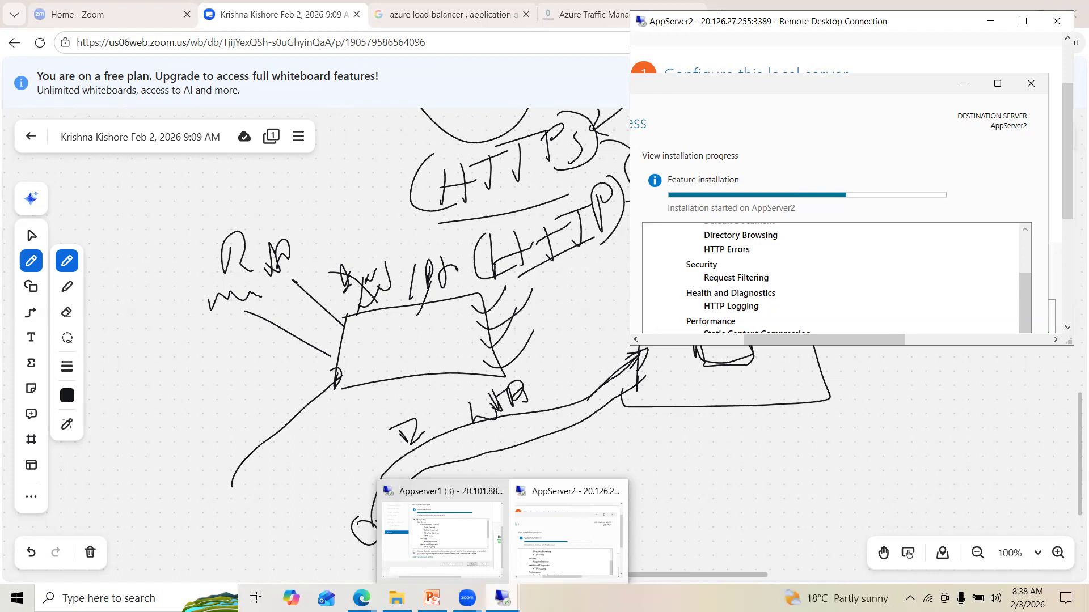
left_click(434, 530)
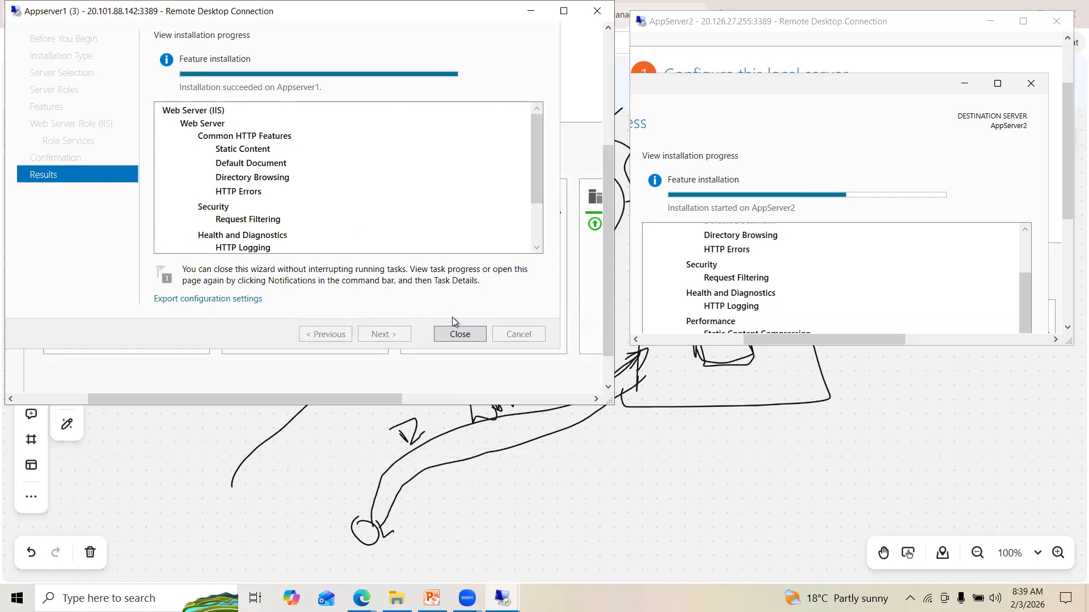
left_click(459, 335)
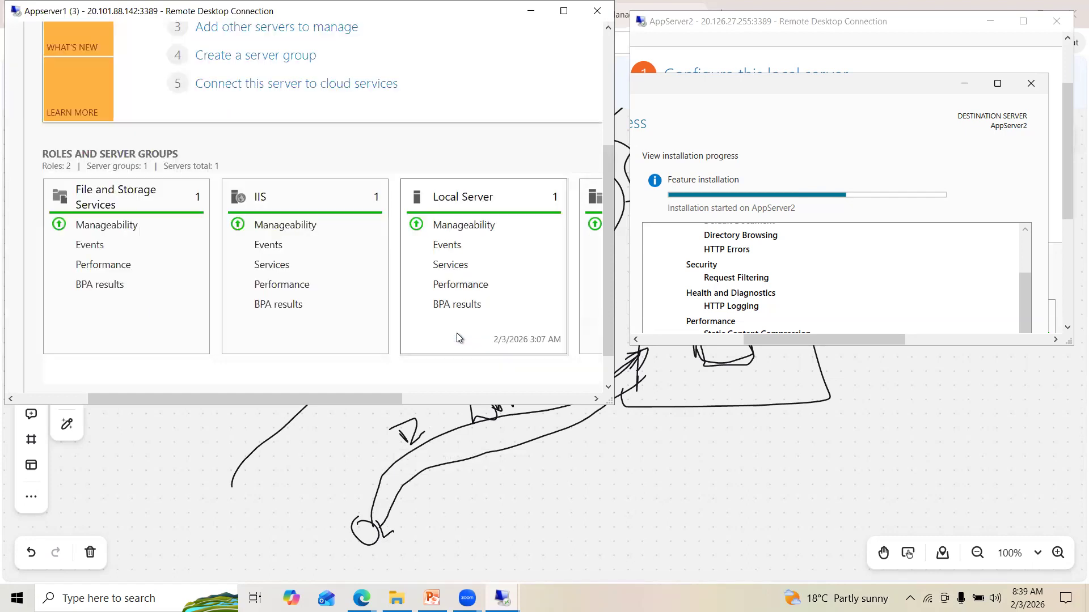
- Search for Notepad on Appserver1, open it, and bring its blank document into view
scroll(609, 306, "down", 2)
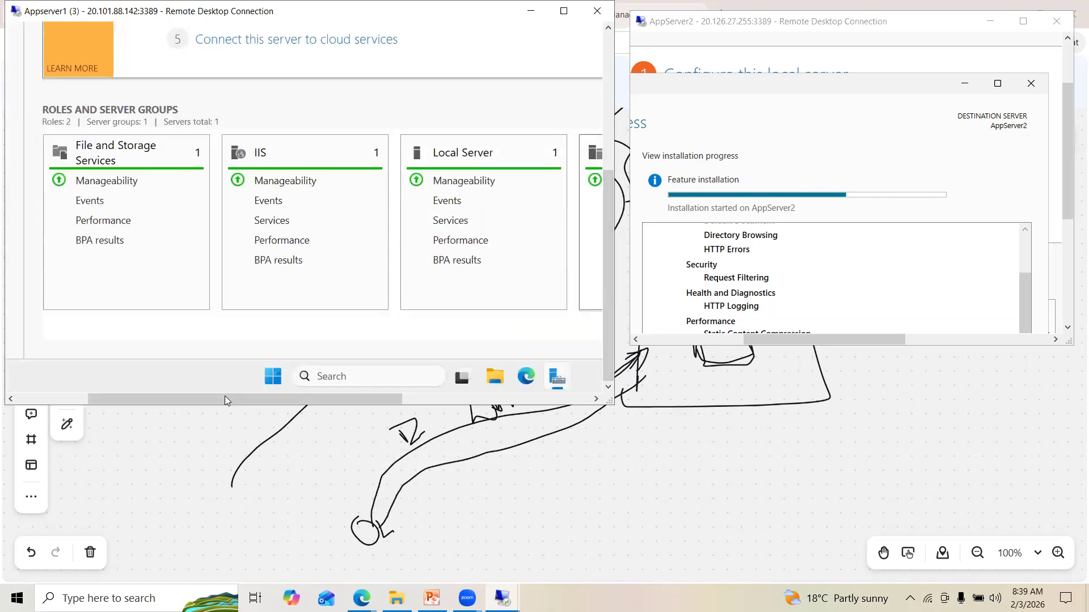
left_click(341, 376)
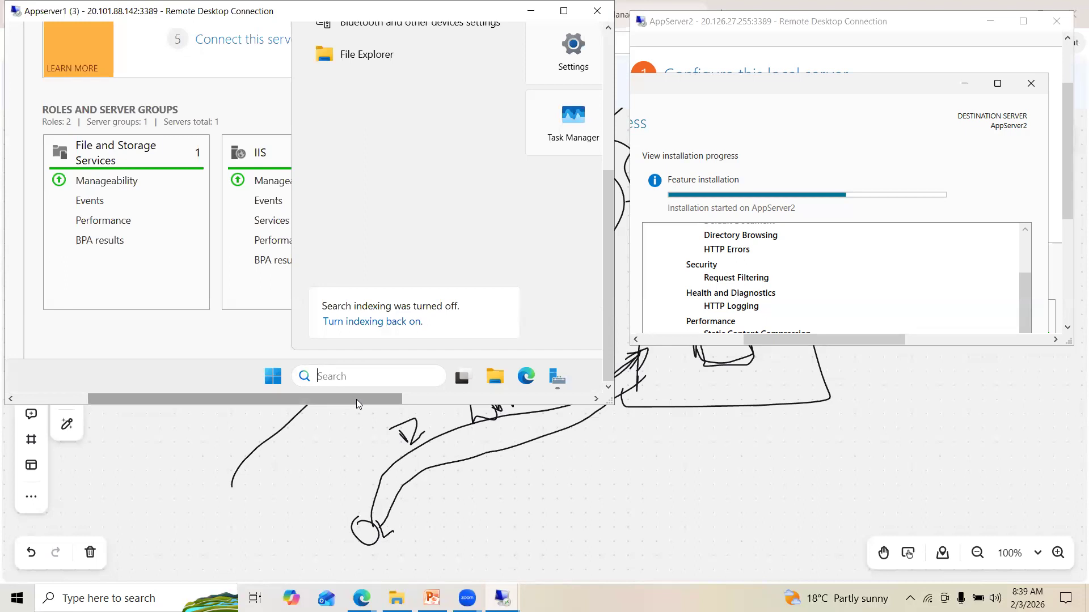
type("note")
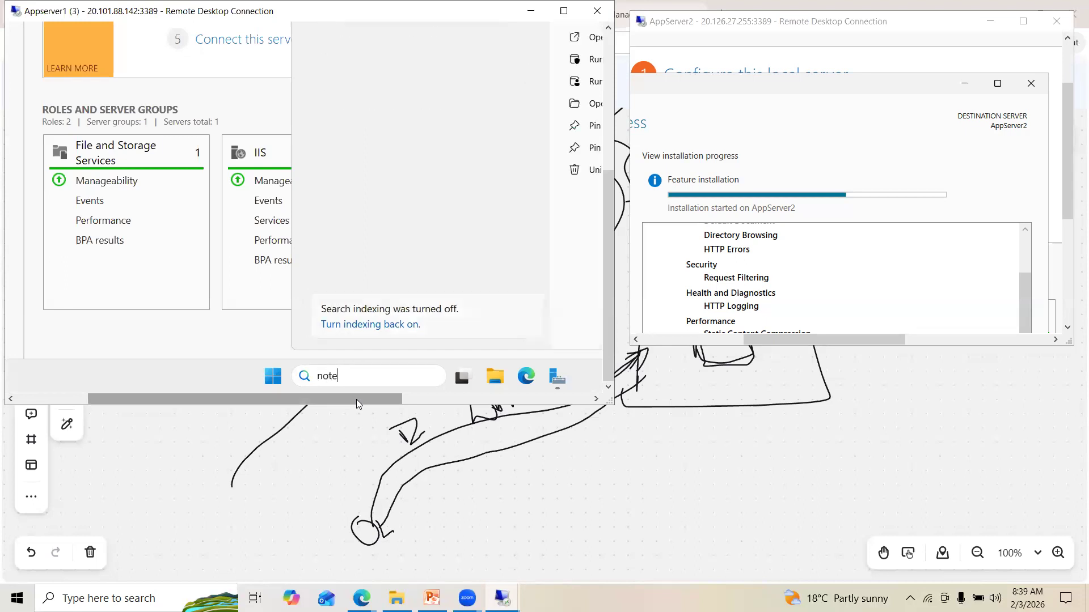
type("pad")
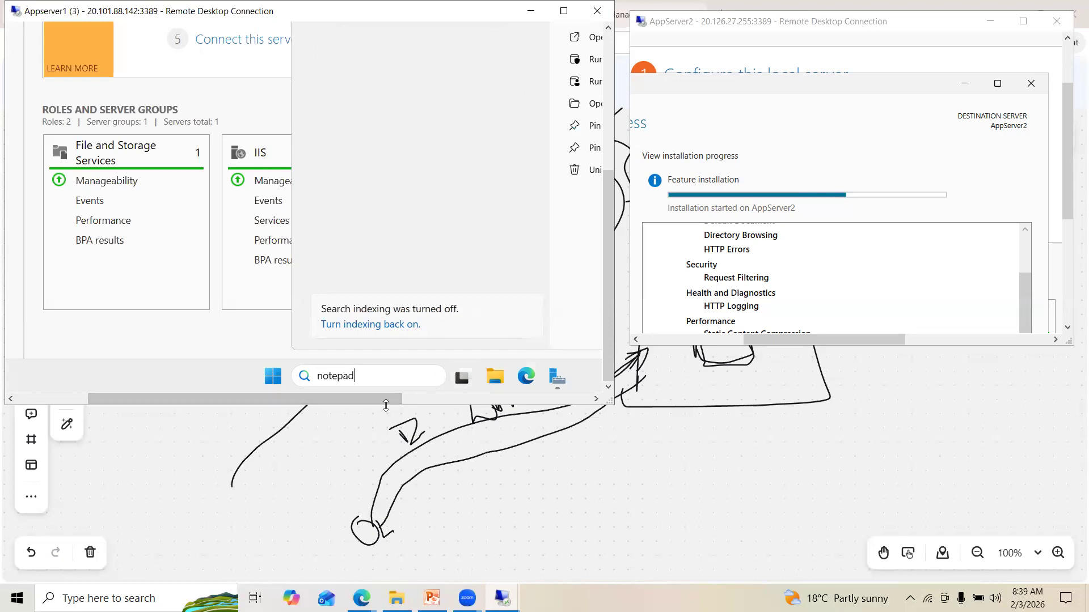
left_click_drag(394, 395, 451, 395)
left_click_drag(611, 262, 611, 112)
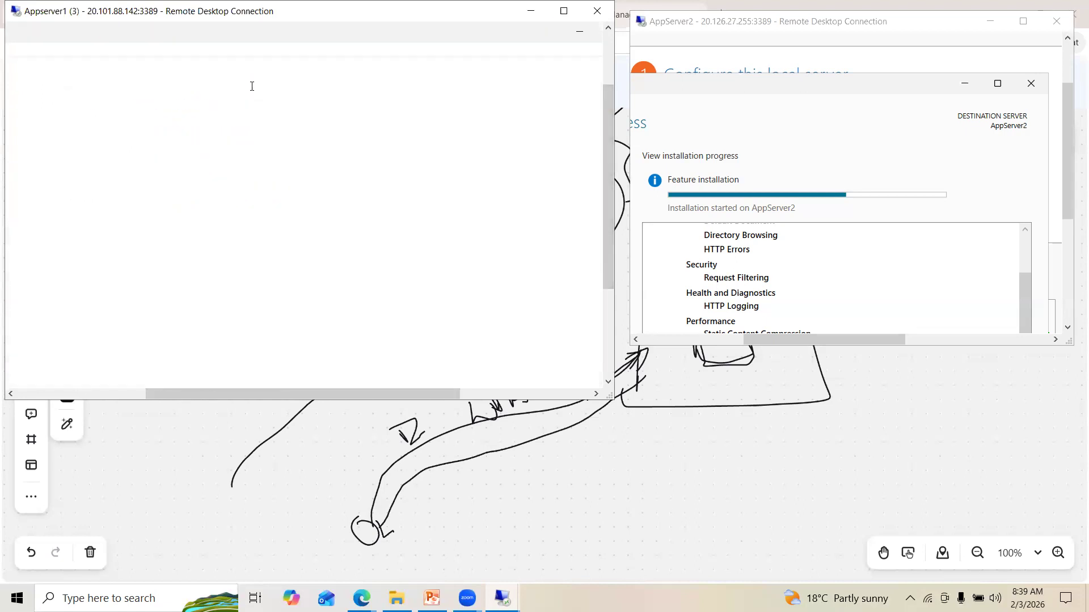
left_click_drag(247, 393, 130, 385)
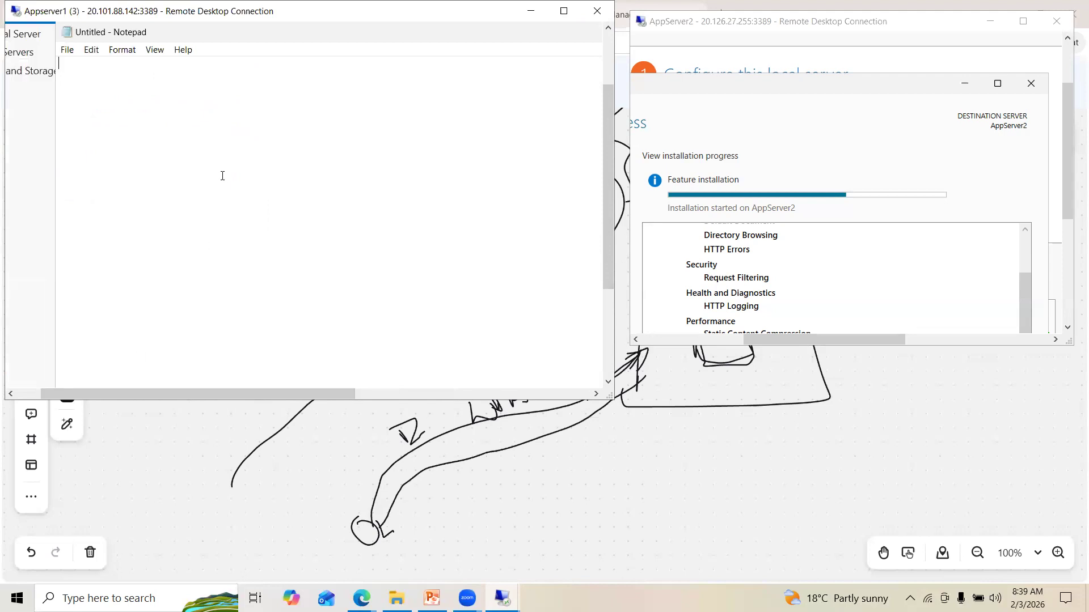
- Write the heading line "<h1> This is AppServer1 <h1>" in the blank document
type("<1")
key("BackSpace")
type("h1> This is AppServer1")
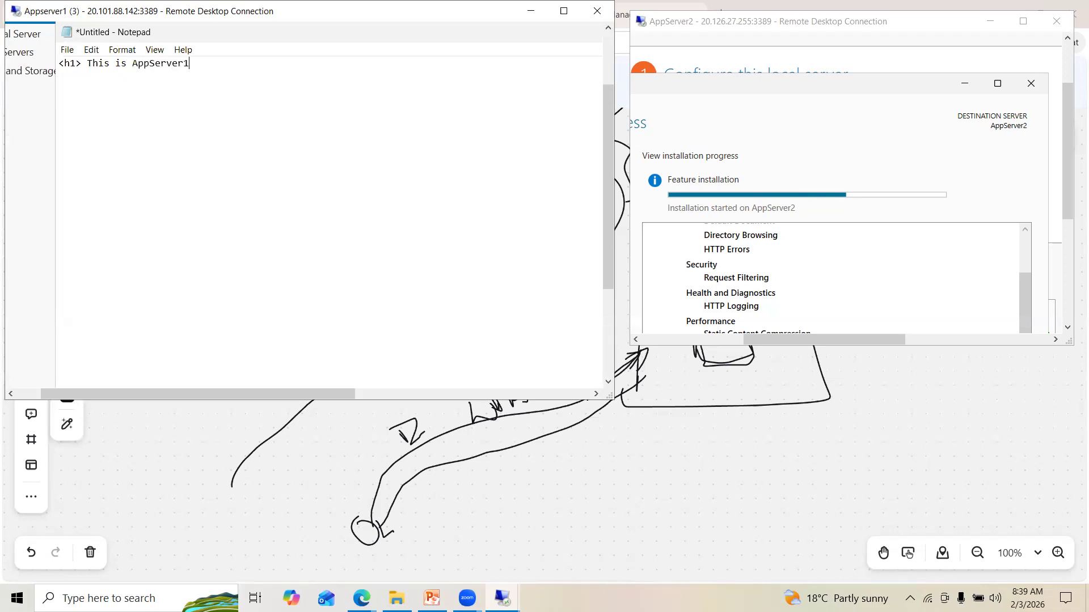
type(" <h1>")
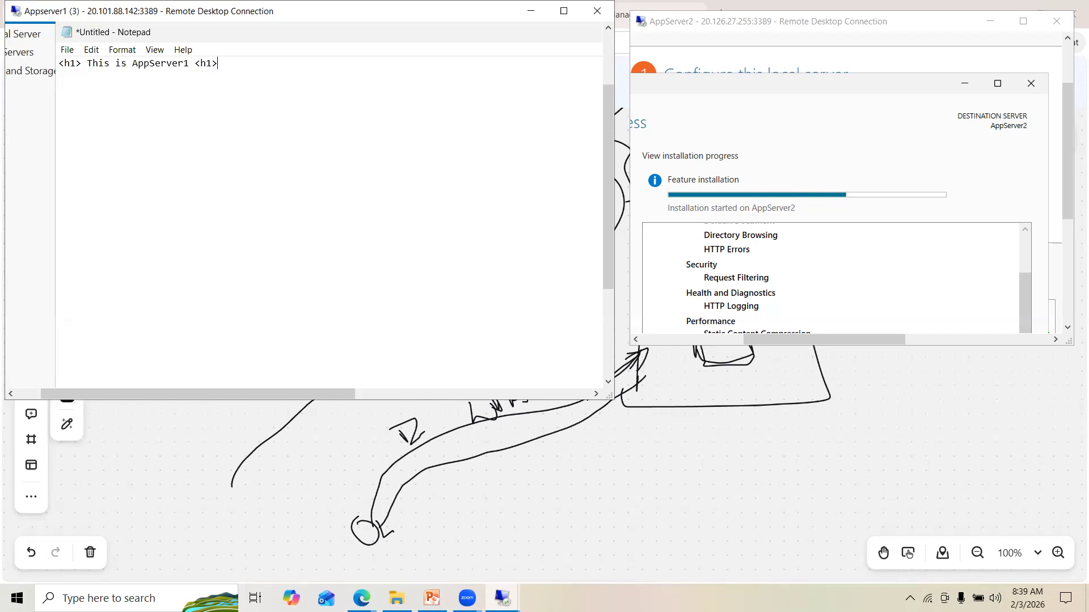
- Open the Save As dialog for the Appserver1 page and browse to C:\inetpub\wwwroot, ready to replace the file name
left_click(67, 50)
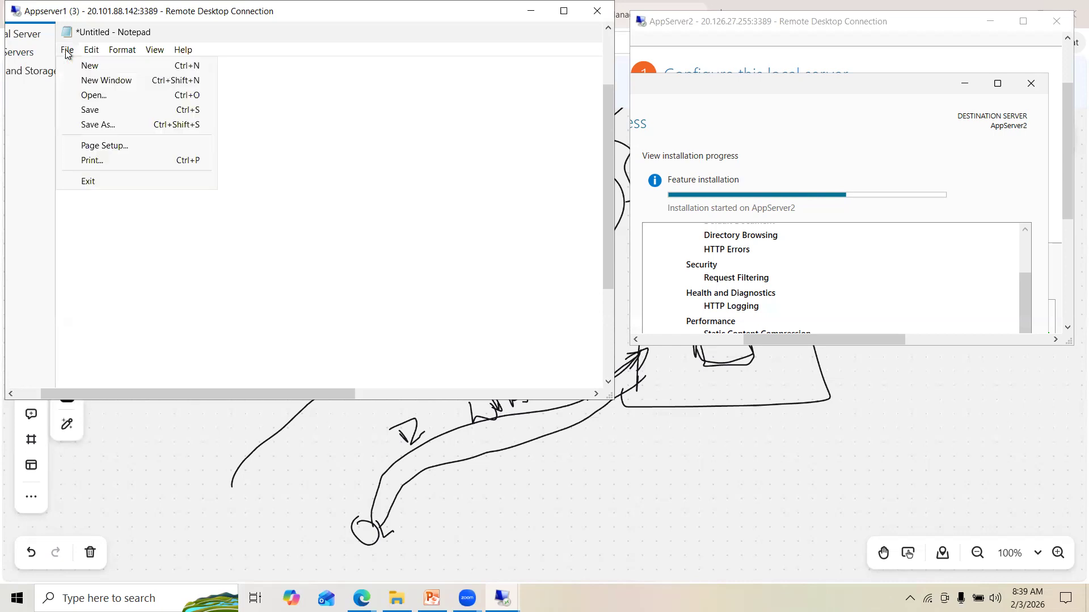
left_click(83, 125)
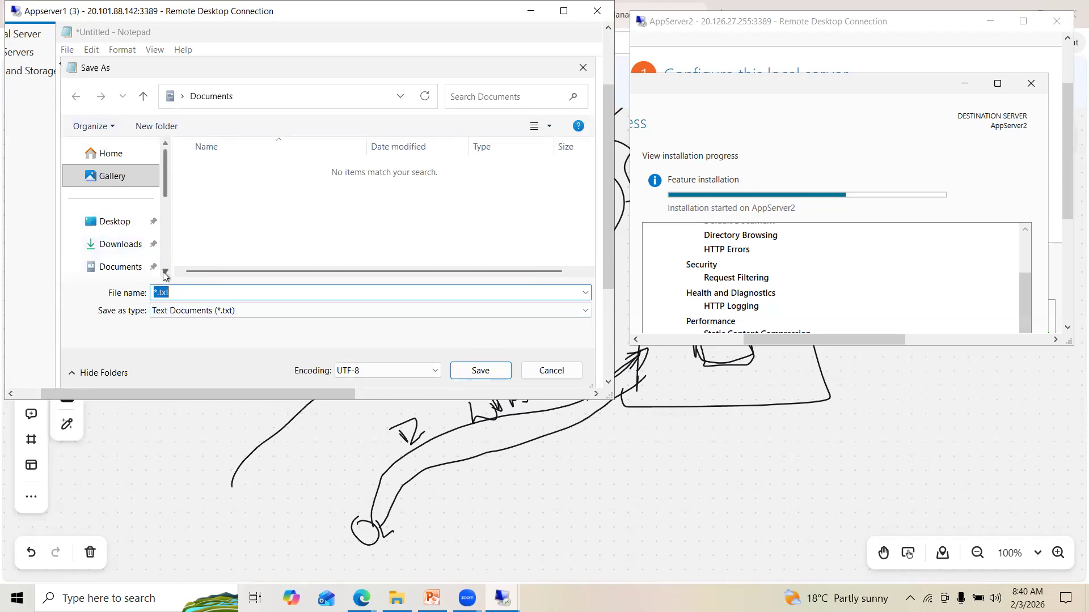
scroll(162, 271, "down", 2)
scroll(163, 271, "down", 3)
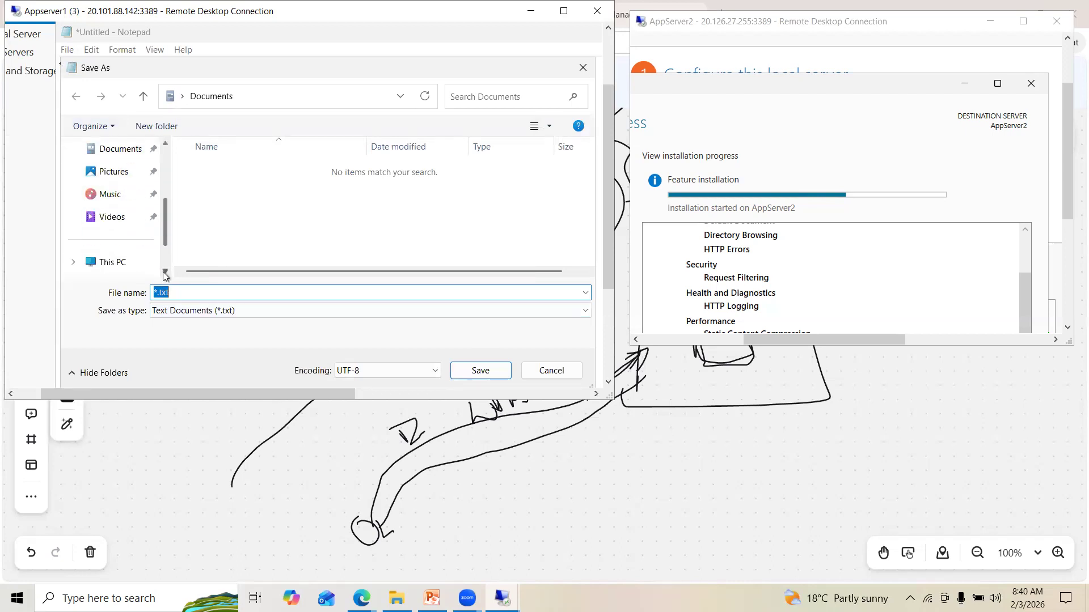
left_click(116, 263)
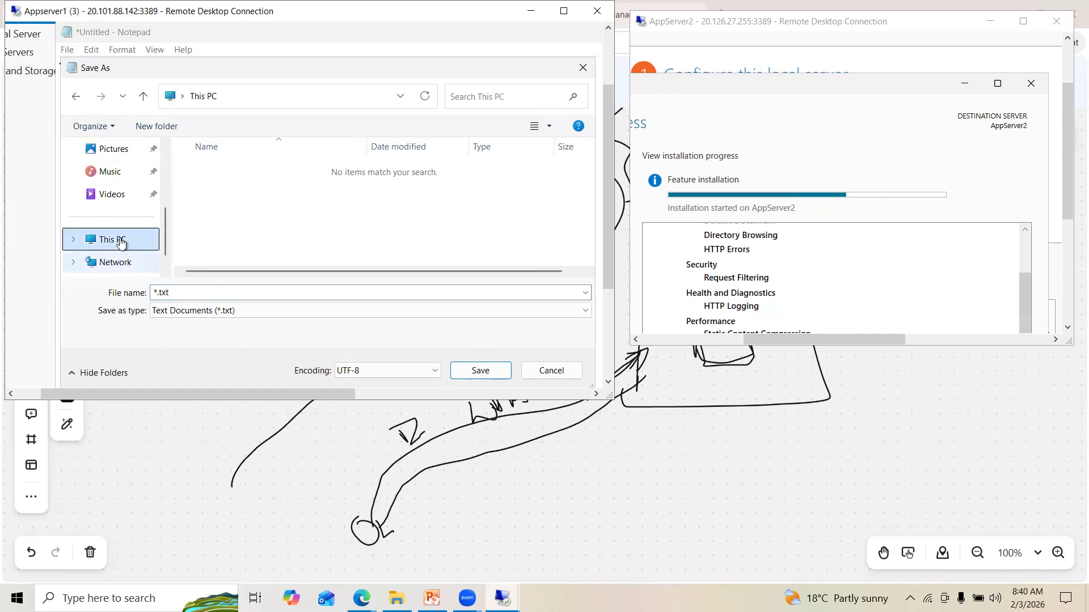
double_click(277, 172)
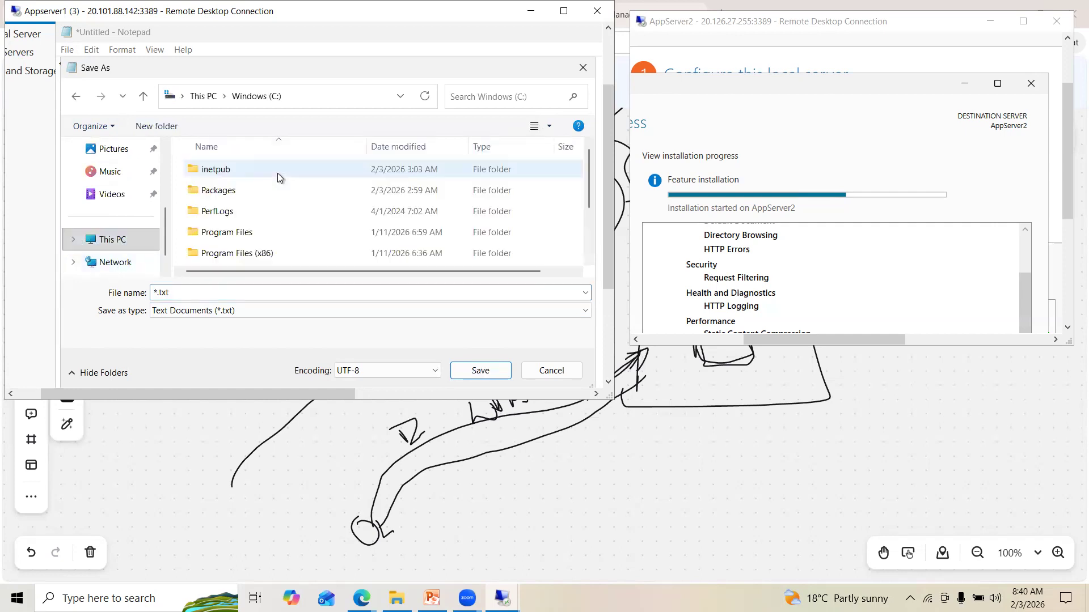
left_click(222, 173)
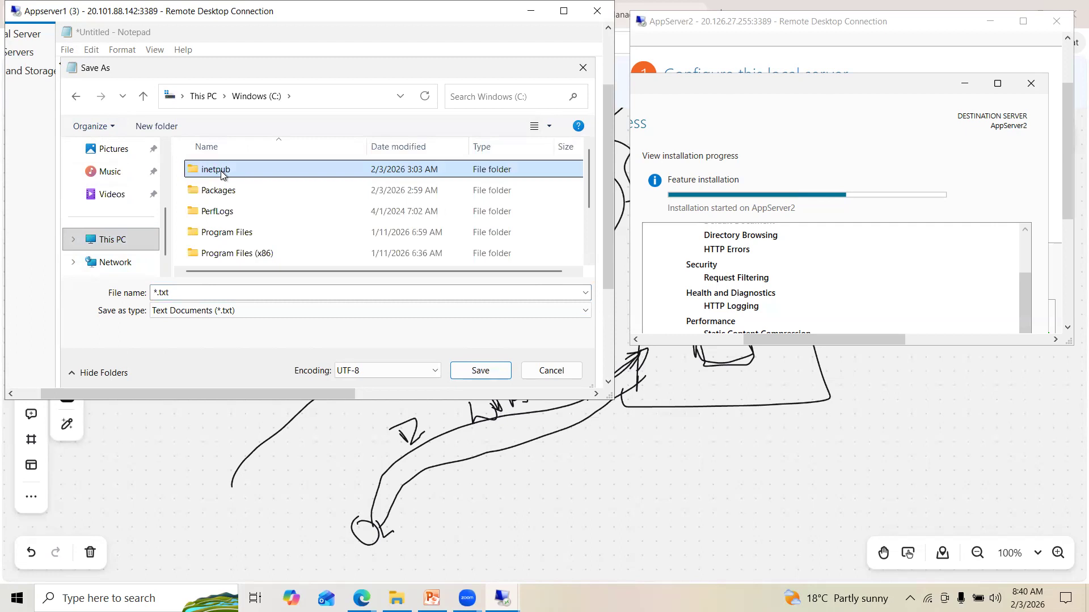
double_click(222, 174)
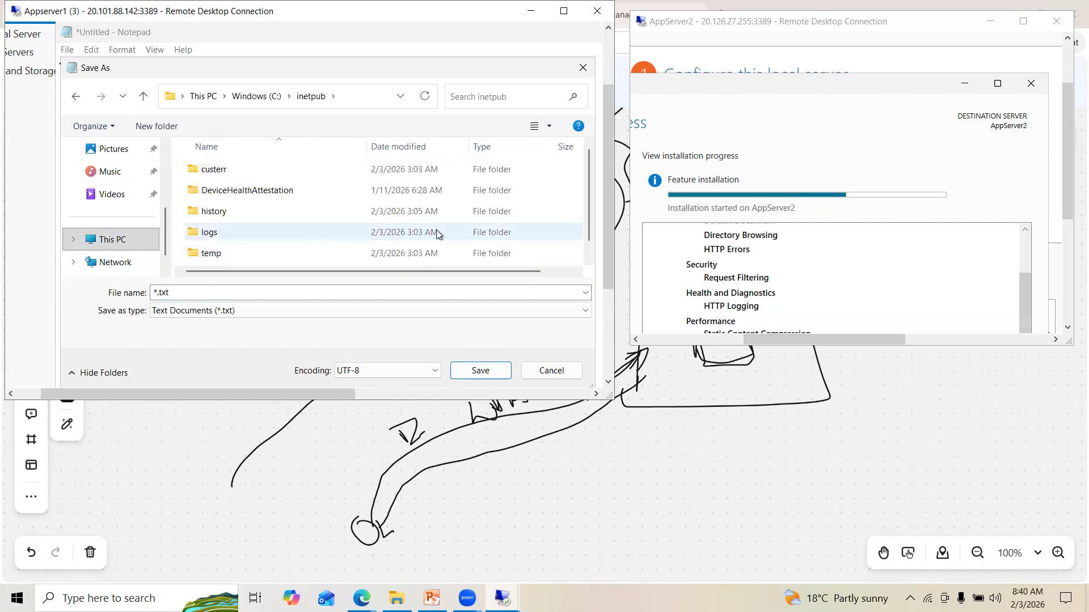
scroll(592, 247, "down", 1)
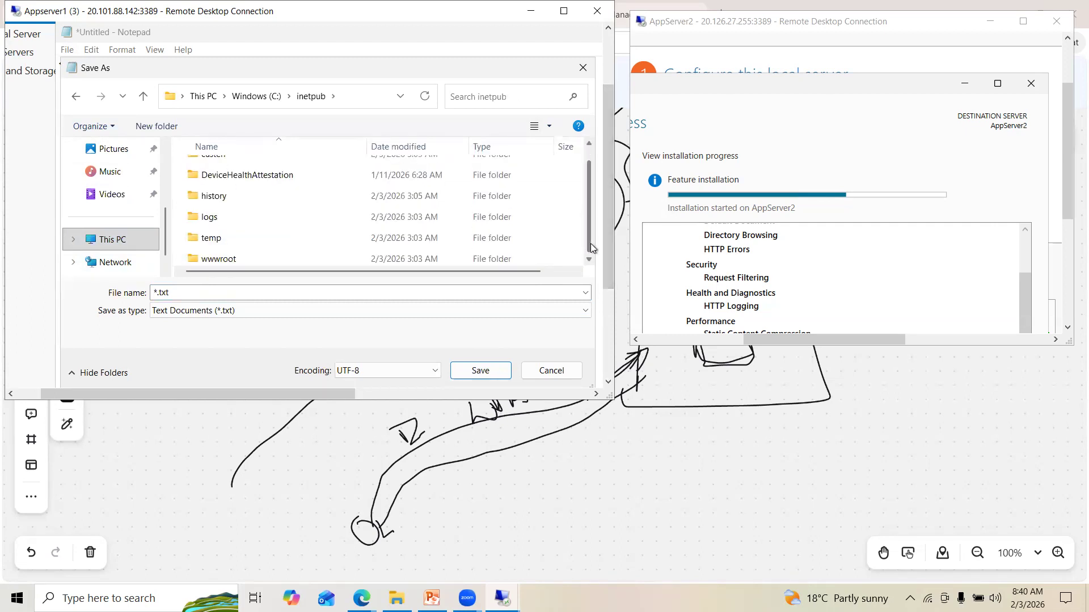
double_click(218, 255)
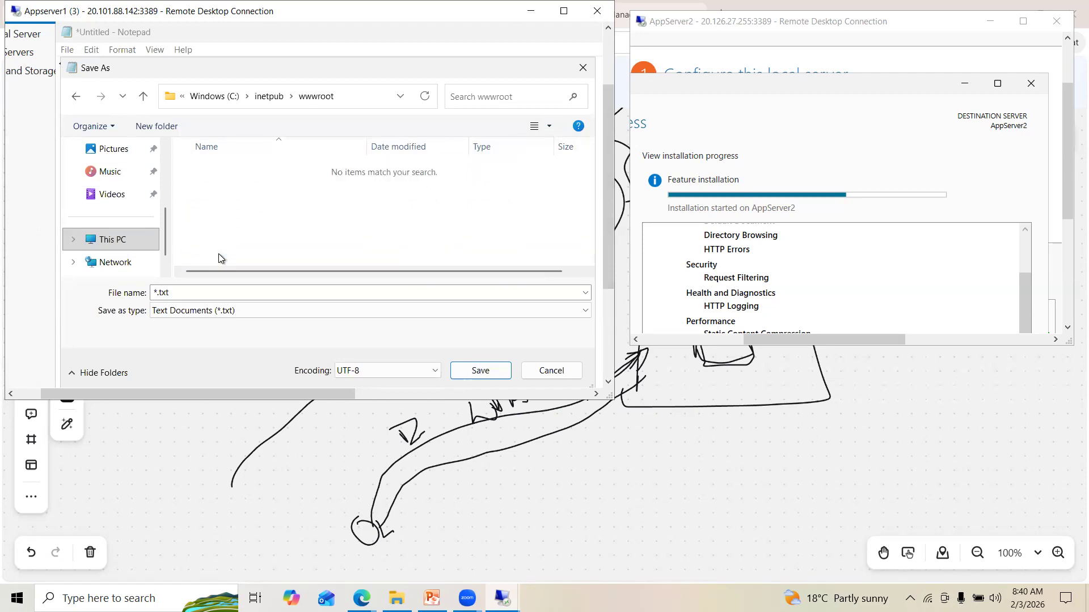
double_click(184, 291)
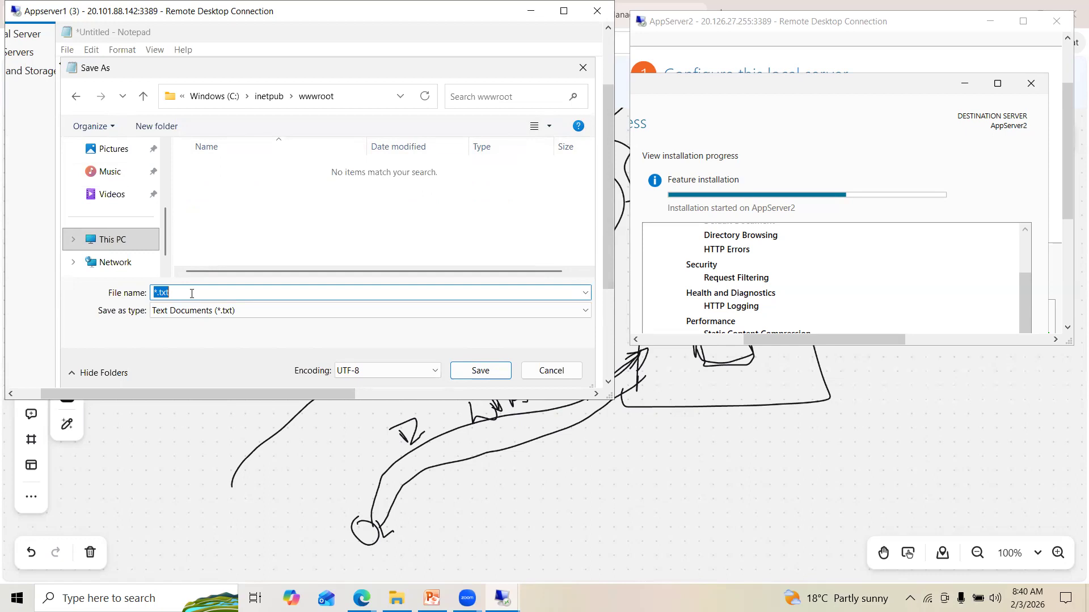
type("De")
key("BackSpace")
key("BackSpace")
type("flipar")
key("BackSpace")
key("BackSpace")
type("kar")
type(".")
key("BackSpace")
key("BackSpace")
key("BackSpace")
key("BackSpace")
key("BackSpace")
key("BackSpace")
key("BackSpace")
key("BackSpace")
- Name the file "irctc.html", with the quotation marks included, and save it in the wwwroot folder
type("\"F")
key("BackSpace")
type("I")
key("BackSpace")
type("irctc.html\"")
left_click(479, 370)
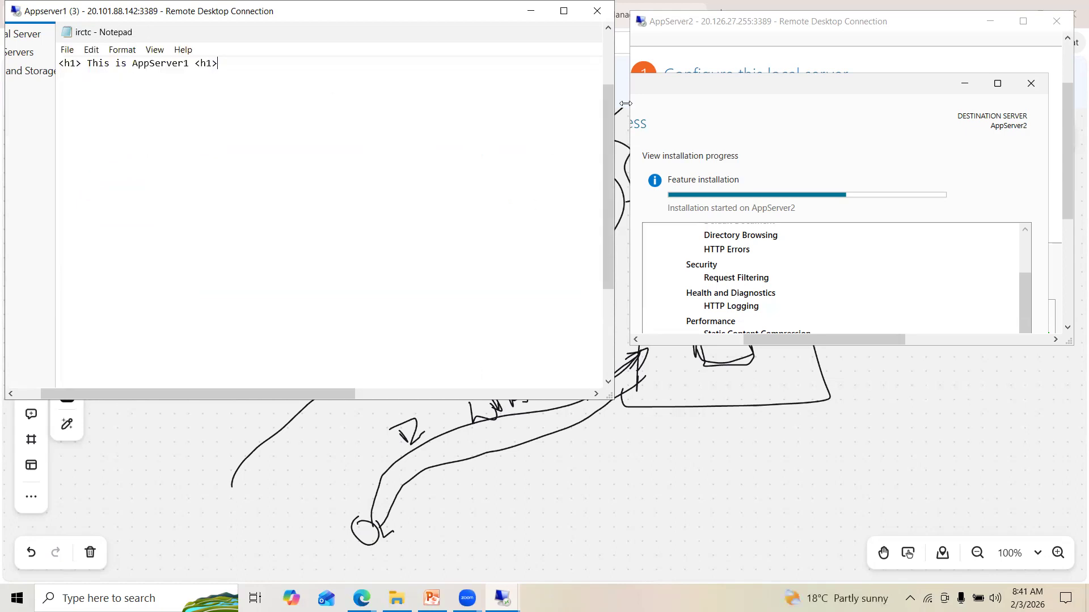
- Check the IIS installation progress on AppServer2 and put away the Notepad window on Appserver1
left_click_drag(1068, 213, 1071, 234)
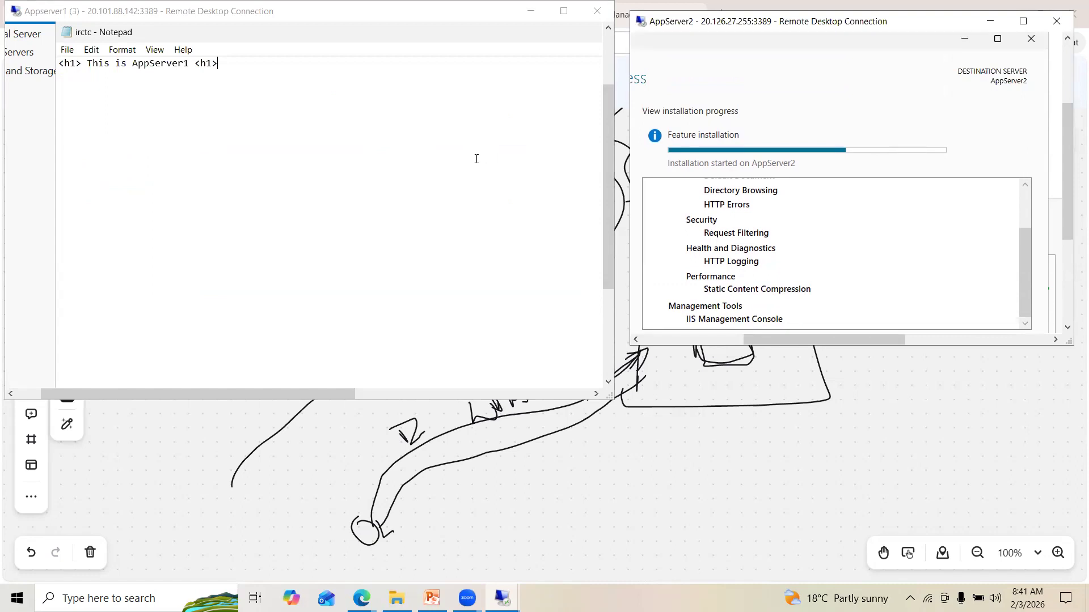
left_click_drag(605, 133, 538, 97)
left_click_drag(249, 111, 121, 134)
left_click_drag(354, 135, 443, 136)
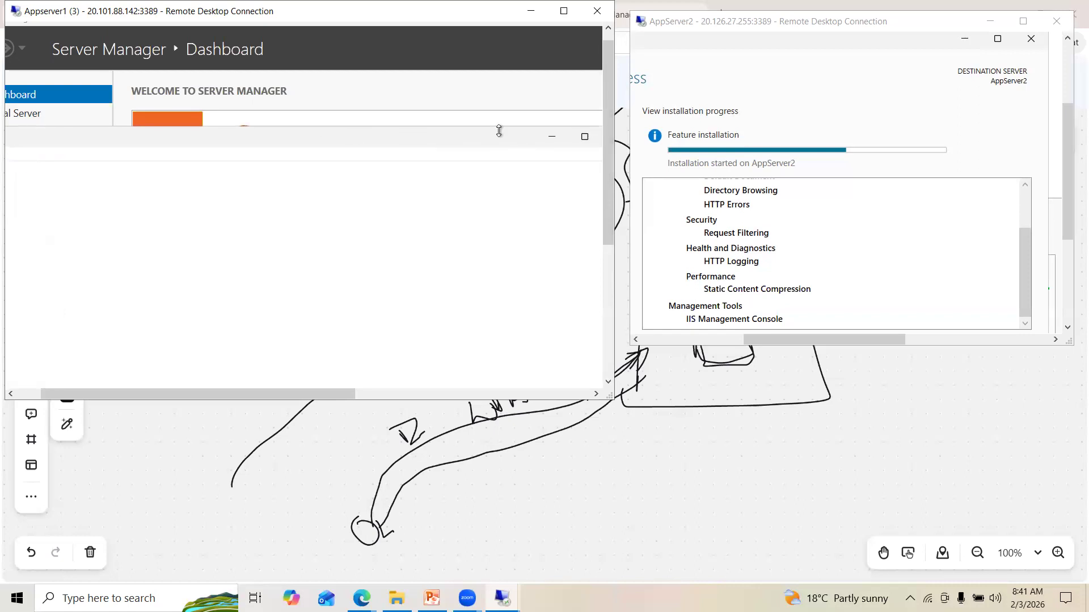
left_click(516, 139)
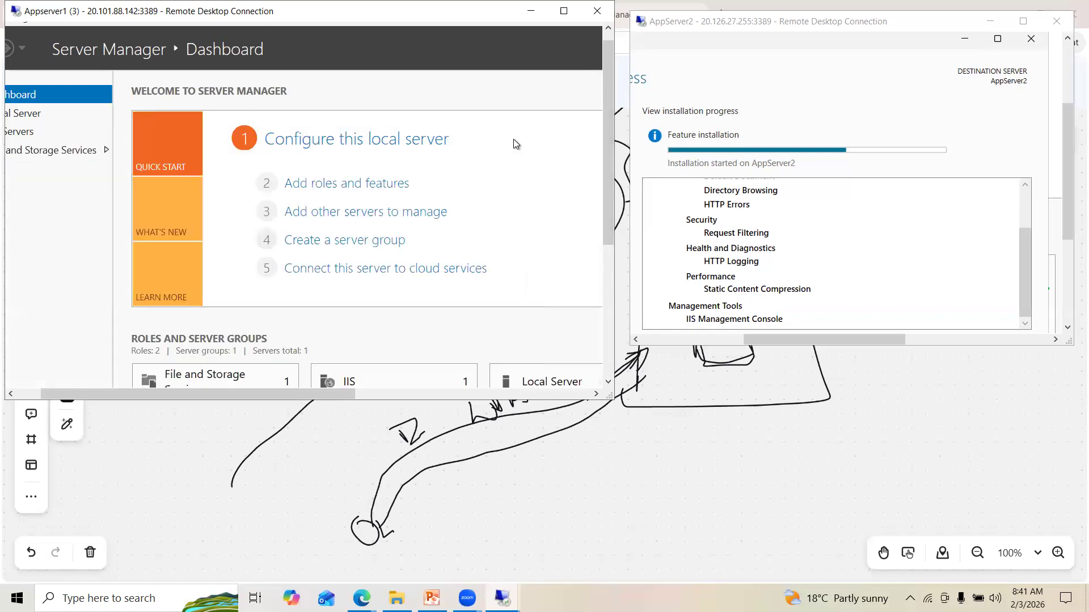
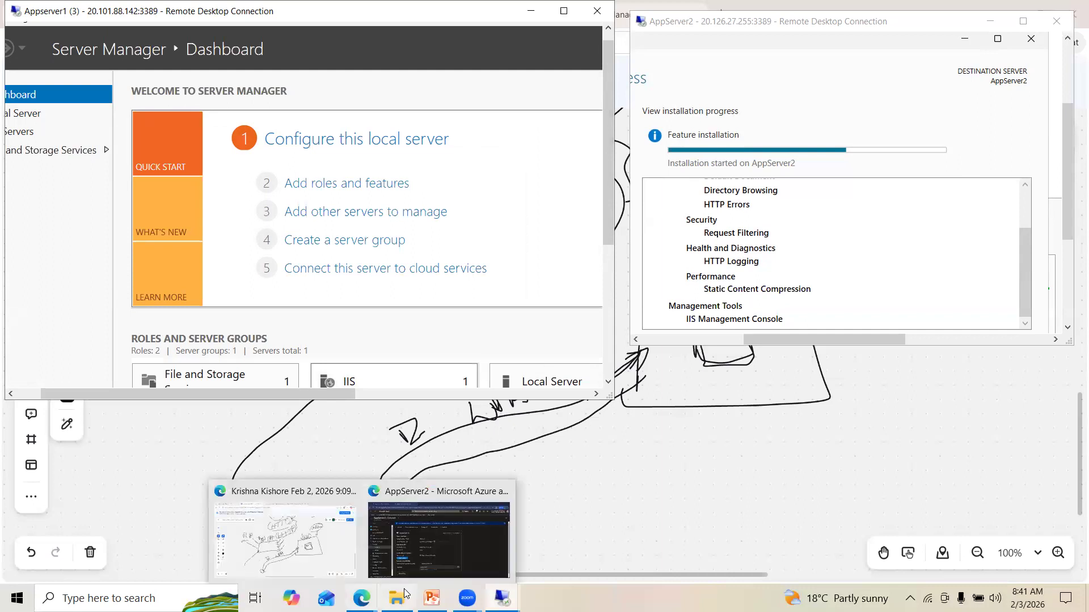
- Switch to the whiteboard and draw two stacked boxes inside two nested frames in the empty area below the existing diagram
mouse_move(396, 598)
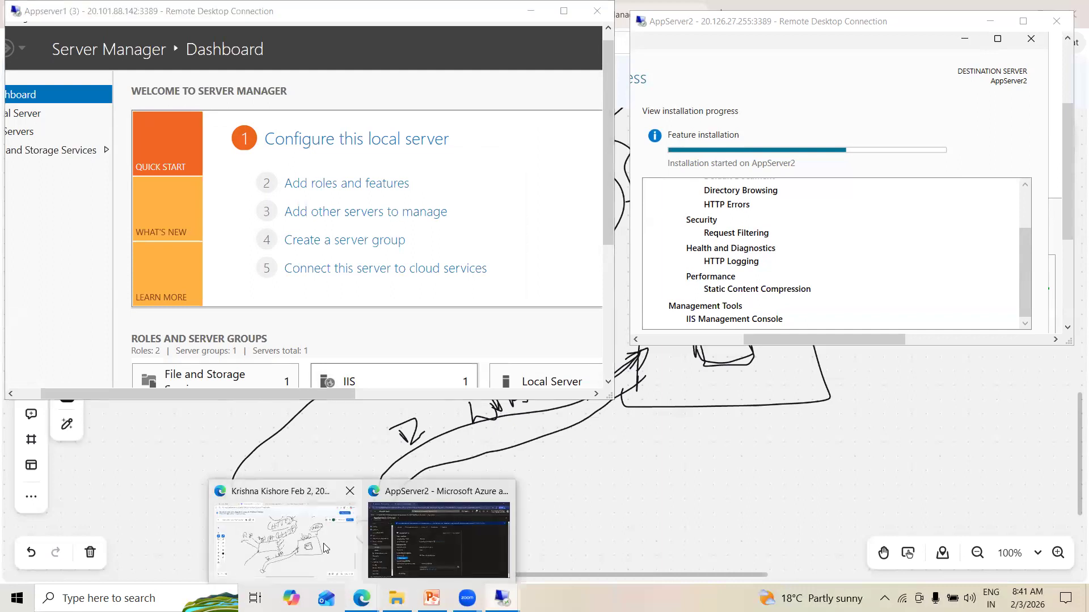
left_click(324, 543)
scroll(455, 312, "down", 5)
scroll(455, 312, "right", 2)
mouse_move(572, 281)
left_mouse_down()
mouse_move(565, 350)
mouse_move(671, 259)
mouse_move(648, 348)
mouse_move(561, 351)
mouse_move(575, 451)
left_mouse_up()
mouse_move(566, 377)
left_mouse_down()
mouse_move(656, 367)
mouse_move(702, 437)
mouse_move(571, 454)
left_mouse_up()
left_click_drag(536, 258, 549, 485)
mouse_move(537, 257)
left_mouse_down()
mouse_move(624, 244)
mouse_move(717, 319)
mouse_move(741, 452)
mouse_move(551, 487)
left_mouse_up()
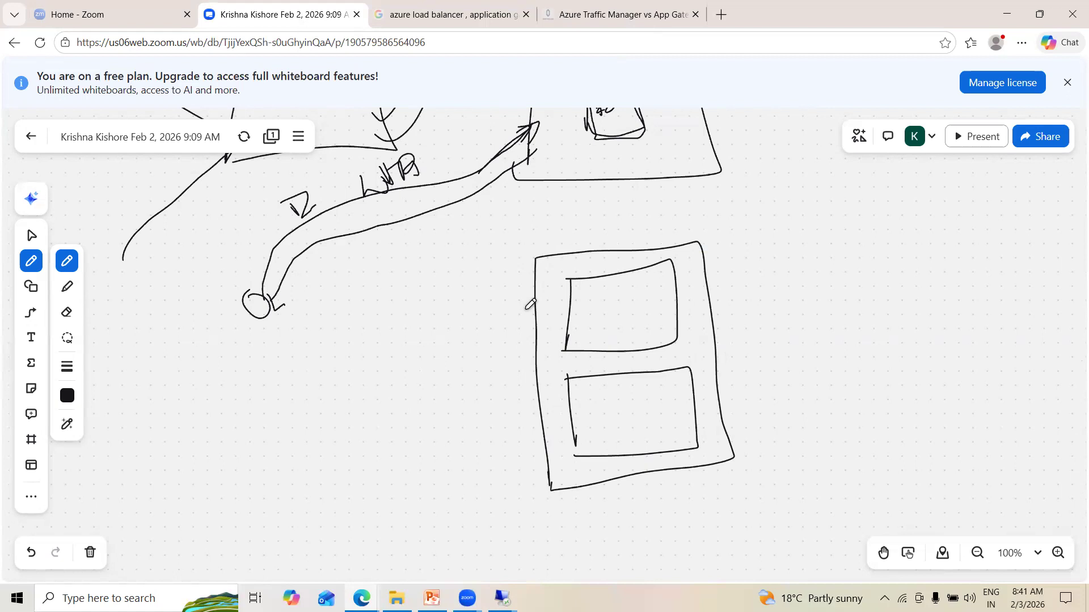
mouse_move(509, 247)
left_mouse_down()
mouse_move(531, 505)
mouse_move(704, 492)
mouse_move(768, 417)
mouse_move(709, 237)
mouse_move(590, 220)
mouse_move(504, 256)
left_mouse_up()
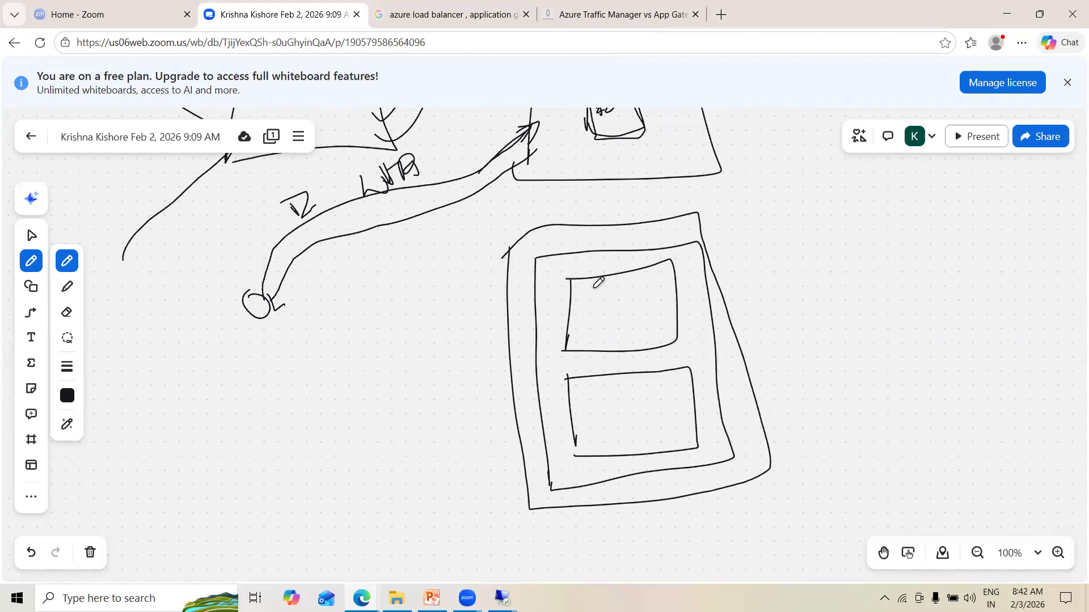
- Label both stacked boxes IIS and sketch a line of HTML markup inside each one
left_click_drag(587, 287, 601, 309)
mouse_move(598, 384)
left_mouse_down()
mouse_move(607, 399)
mouse_move(613, 381)
mouse_move(617, 404)
left_mouse_up()
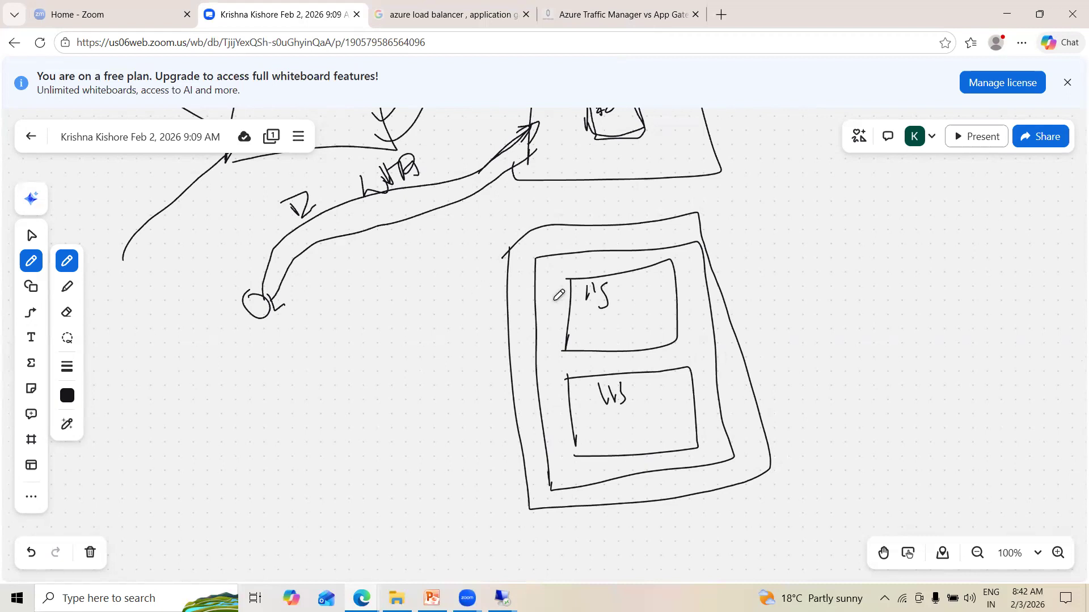
mouse_move(584, 321)
left_mouse_down()
mouse_move(583, 332)
mouse_move(648, 304)
left_mouse_up()
mouse_move(607, 422)
left_mouse_down()
mouse_move(612, 436)
mouse_move(632, 418)
mouse_move(688, 415)
left_mouse_up()
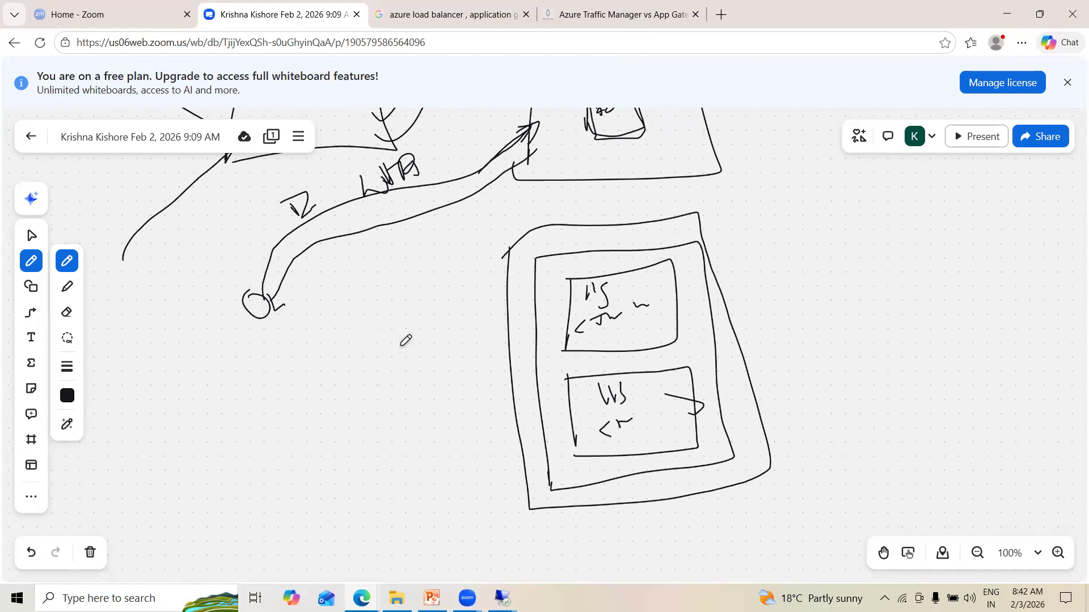
- Draw a separate box beside the frames with an incoming line and two arrows branching to the two IIS boxes
mouse_move(306, 403)
left_mouse_down()
mouse_move(307, 347)
mouse_move(367, 330)
mouse_move(408, 397)
mouse_move(309, 406)
left_mouse_up()
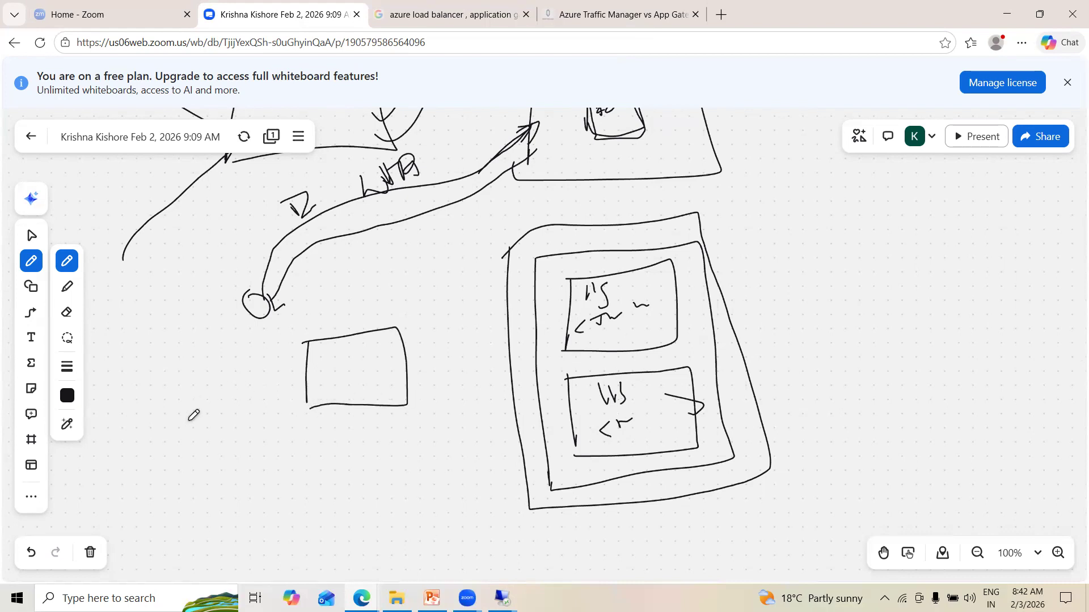
mouse_move(175, 441)
left_mouse_down()
mouse_move(256, 385)
mouse_move(309, 379)
left_mouse_up()
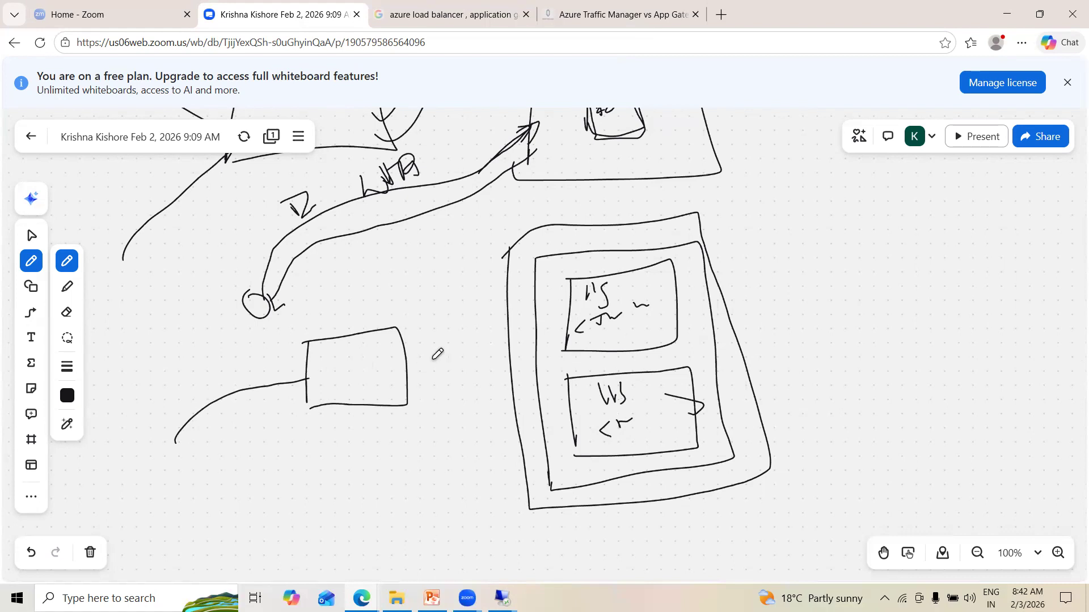
mouse_move(401, 365)
left_mouse_down()
mouse_move(476, 324)
mouse_move(560, 315)
mouse_move(531, 336)
left_mouse_up()
mouse_move(401, 365)
left_mouse_down()
mouse_move(558, 407)
mouse_move(538, 427)
left_mouse_up()
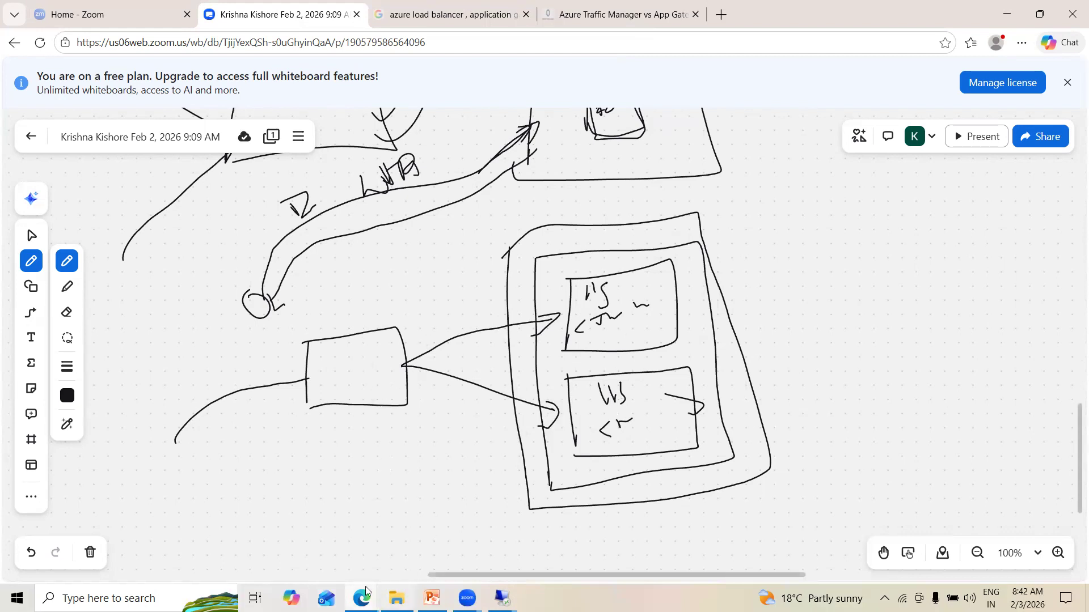
- Switch through the Azure portal to the AppServer2 remote session and close its role installation wizard
mouse_move(361, 598)
left_click(427, 564)
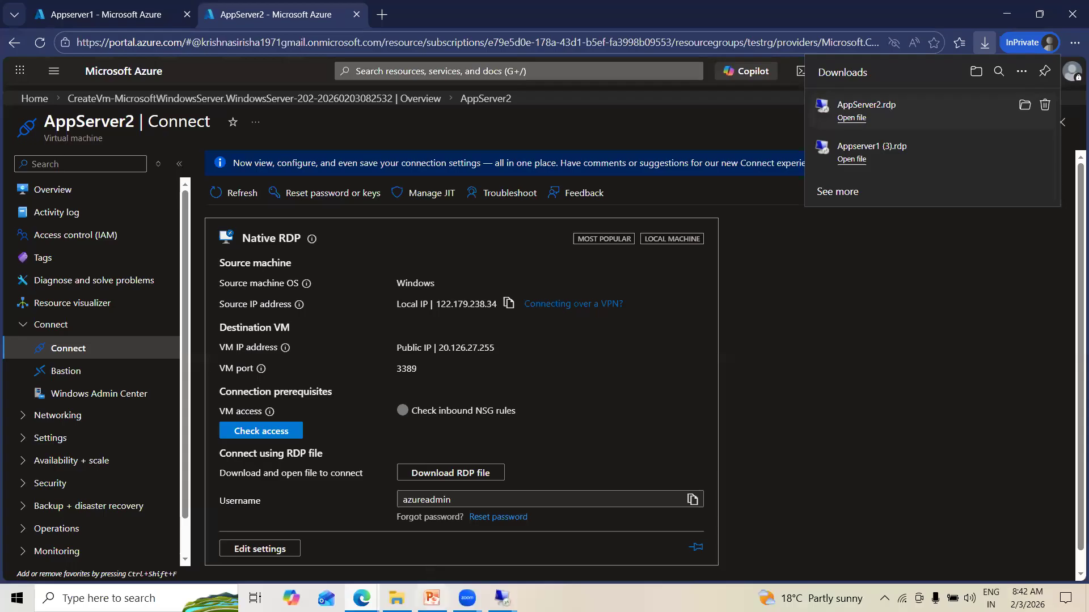
mouse_move(502, 598)
left_click(561, 533)
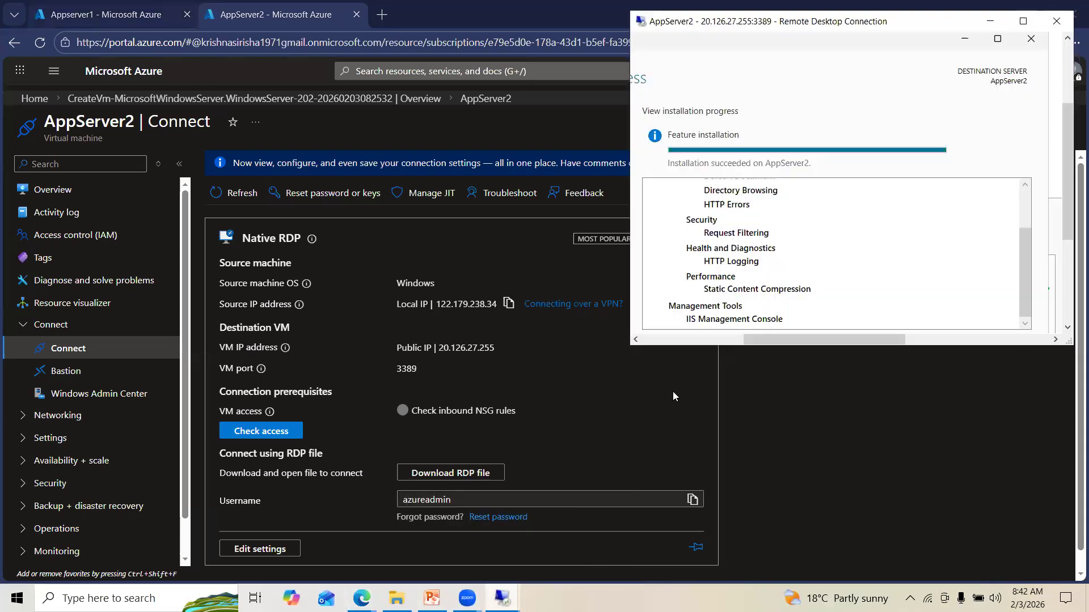
left_click_drag(1065, 196, 1066, 315)
left_click(955, 259)
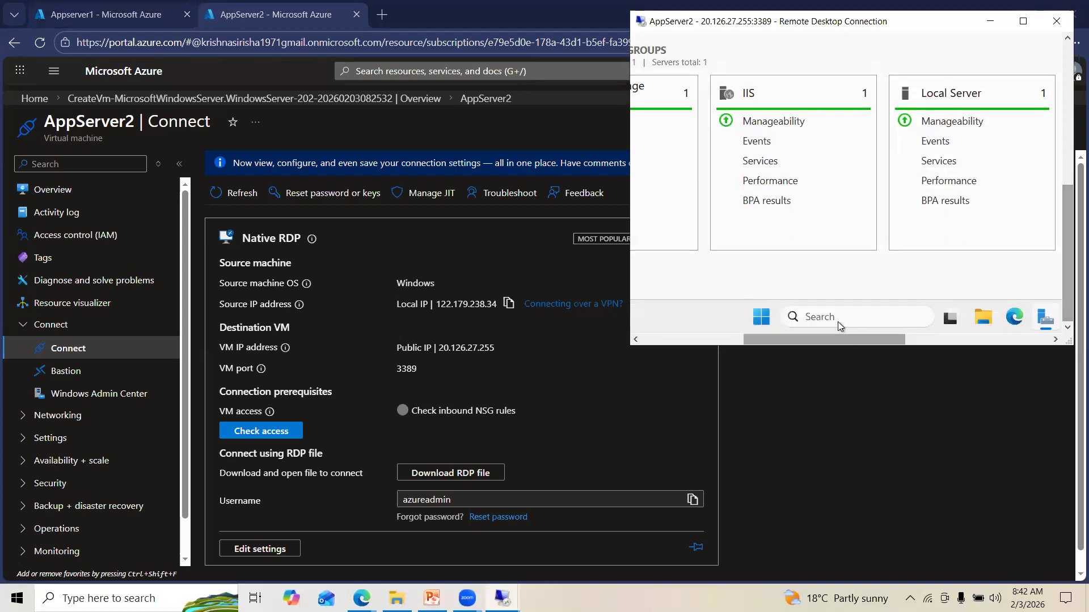
- Search for Notepad on AppServer2 and open it
left_click(813, 316)
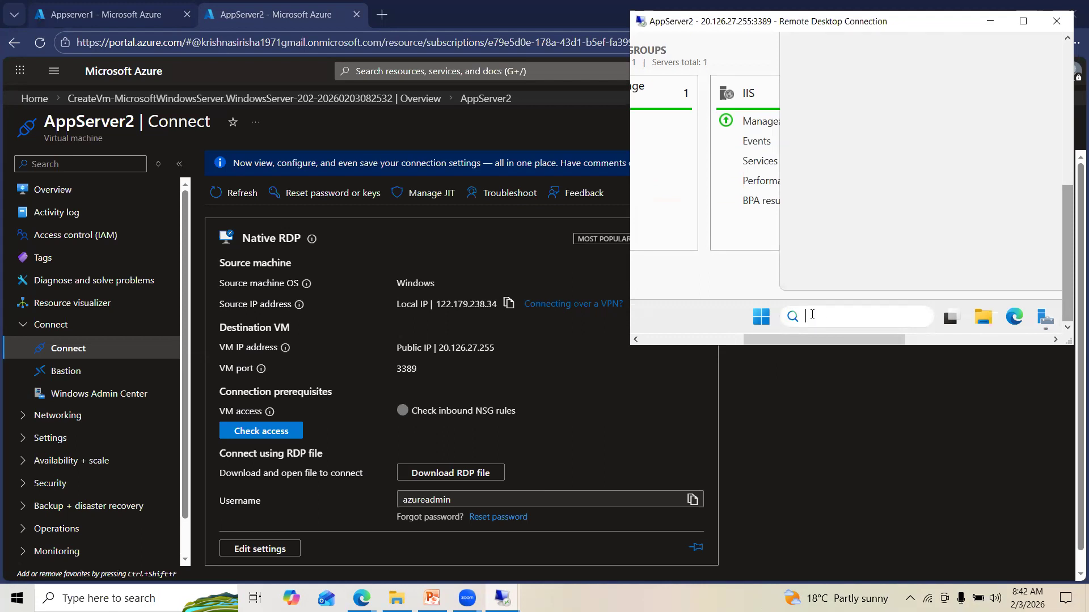
type("notepad")
left_click_drag(1069, 238, 1071, 85)
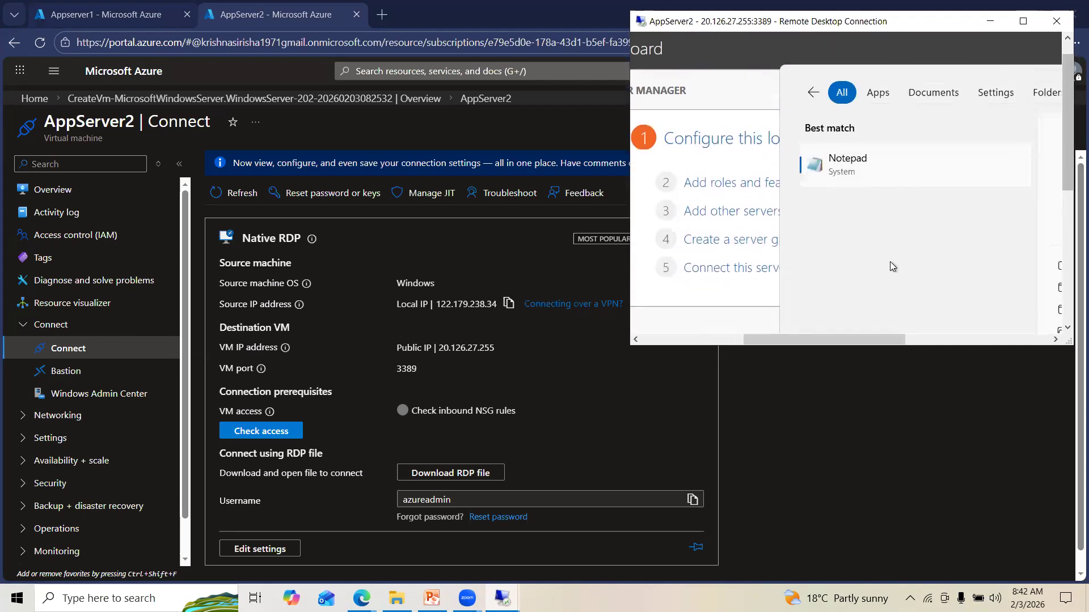
left_click(845, 172)
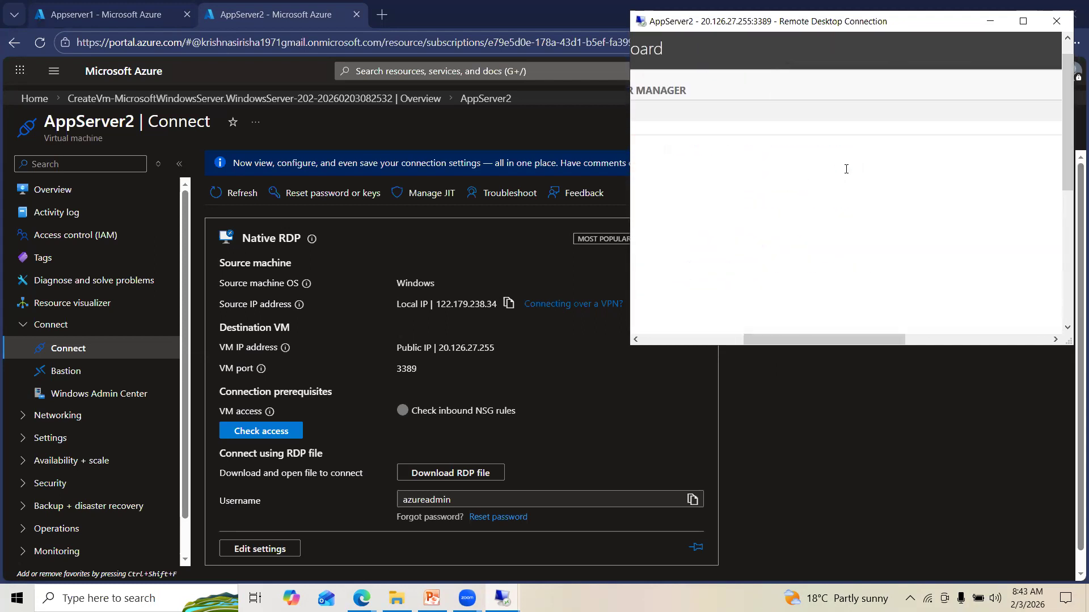
- Write the heading line "<h1> This is AppServer2 <h1>" in the blank document on AppServer2
left_click_drag(807, 340, 701, 336)
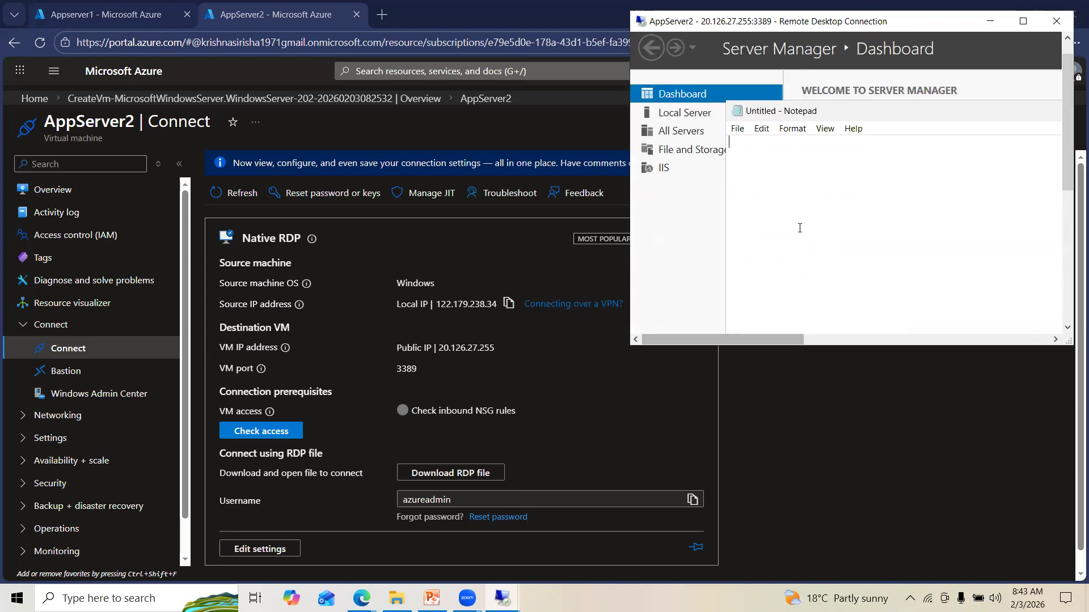
type("<h1>")
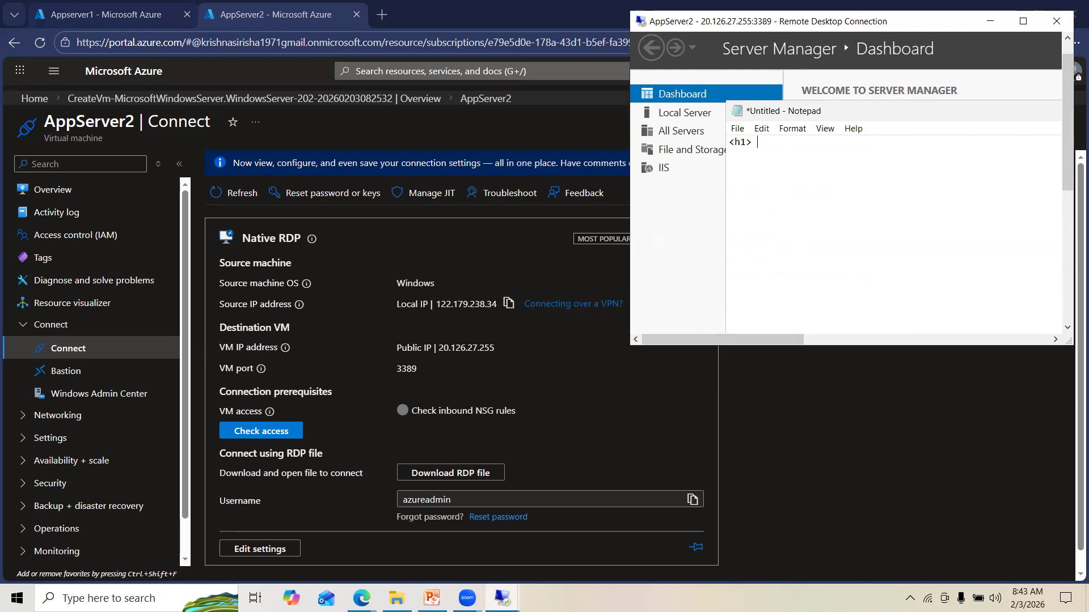
type(" This is AppServer2 <h1>")
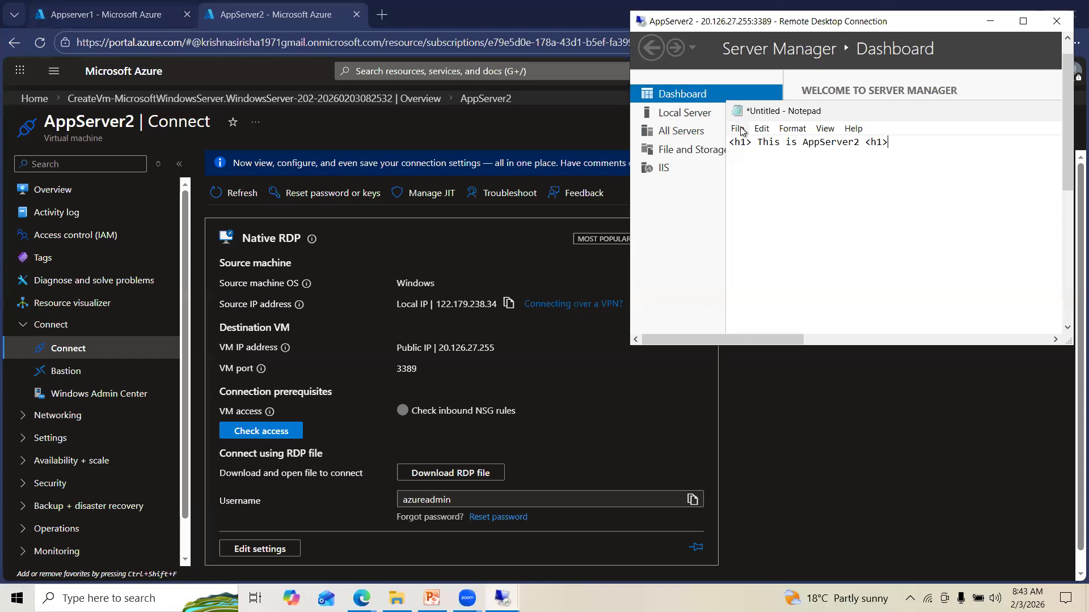
- Start saving the Notepad document on AppServer2 under a new name and browse to the wwwroot folder inside inetpub on the C: drive
left_click(739, 128)
left_click(755, 203)
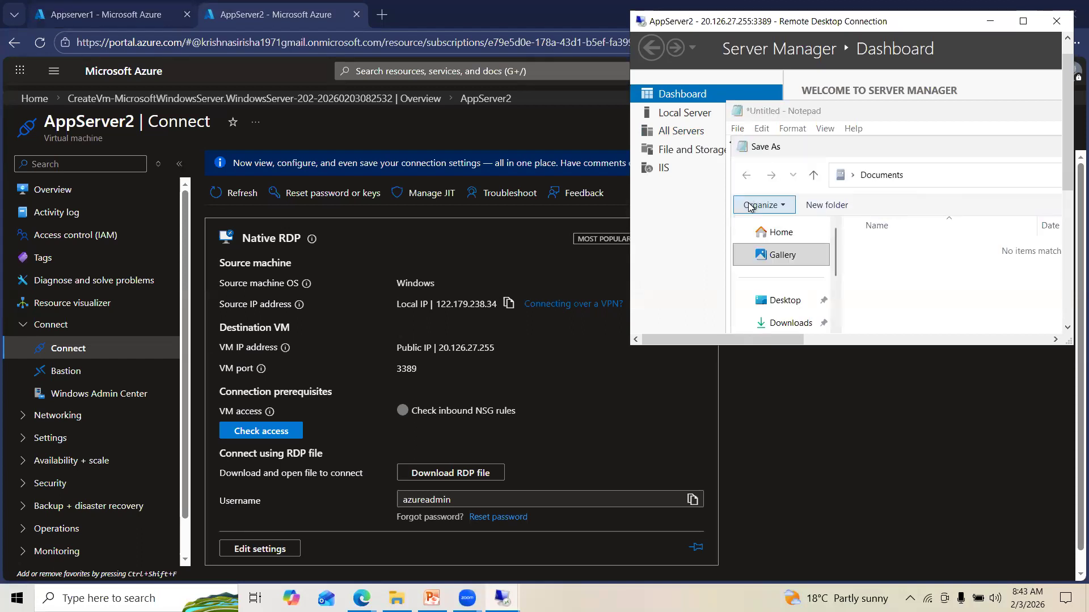
left_click_drag(1065, 164, 1066, 259)
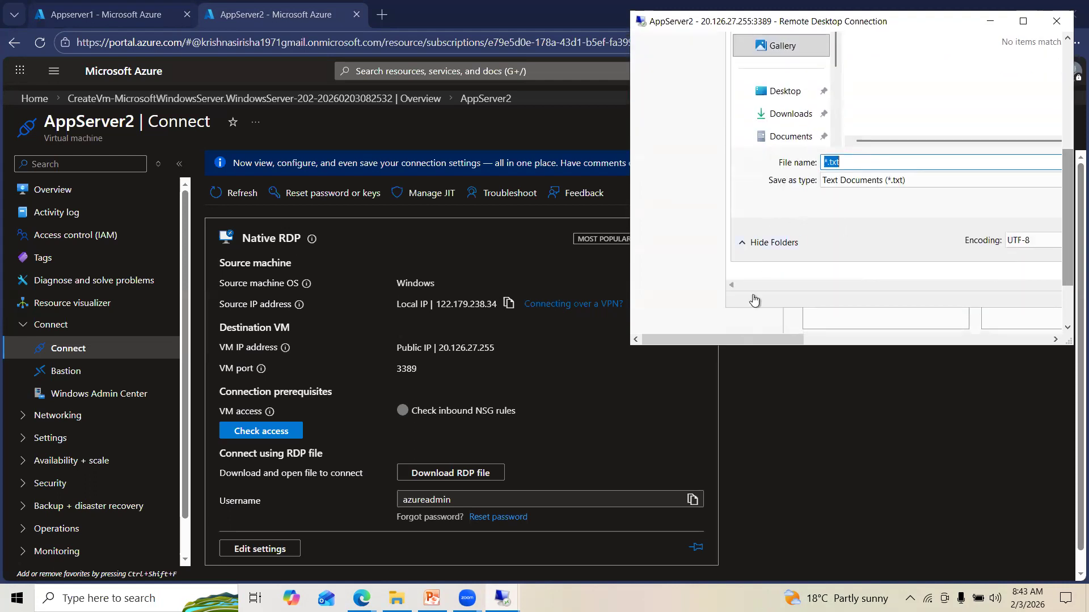
left_click_drag(772, 338, 740, 350)
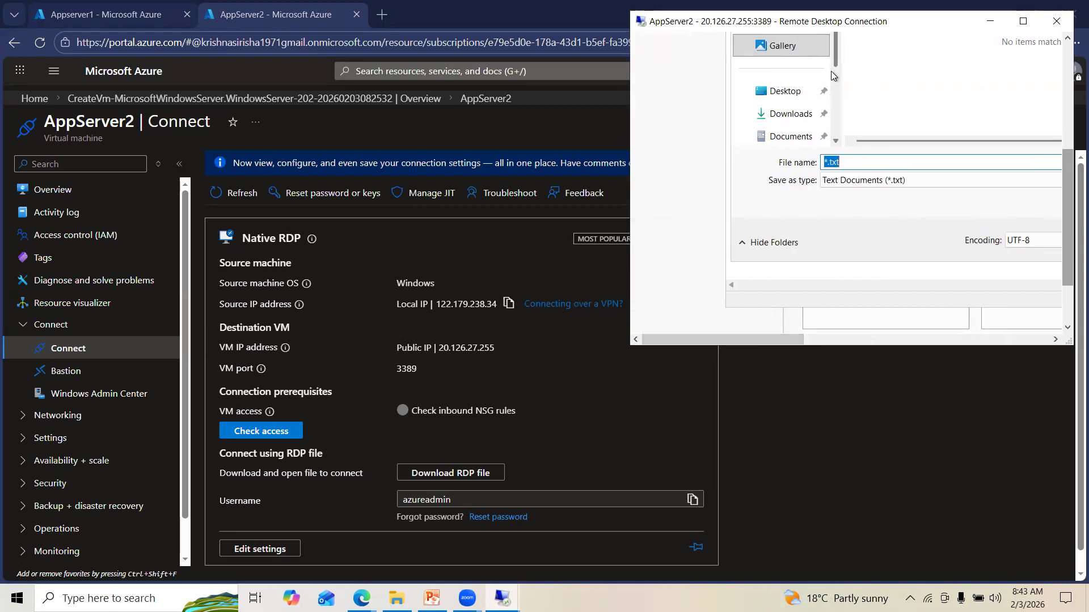
left_click_drag(832, 70, 828, 116)
left_click(780, 113)
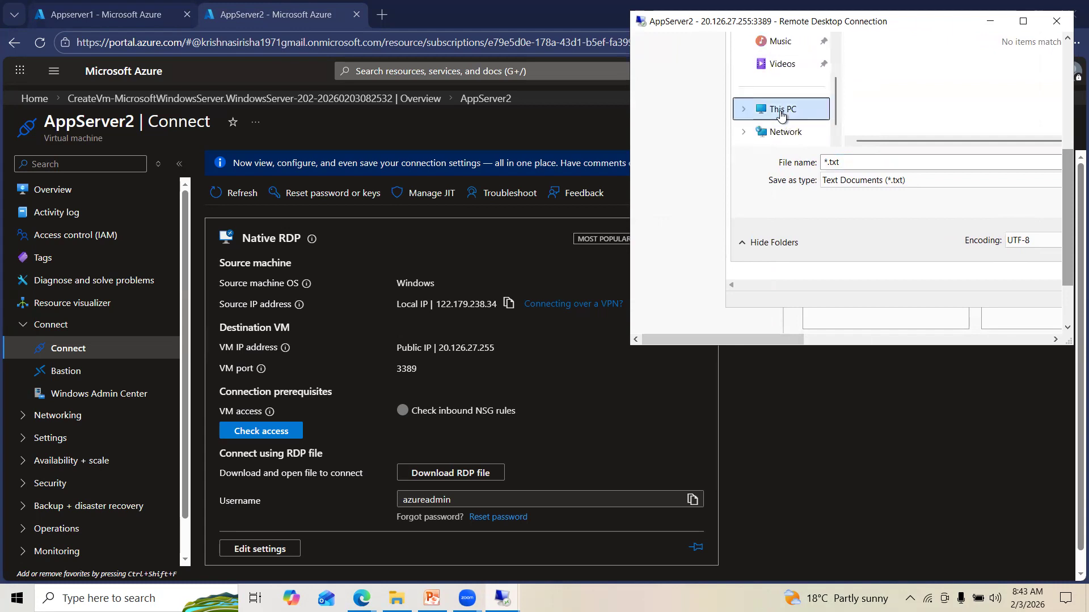
left_click_drag(782, 336, 820, 336)
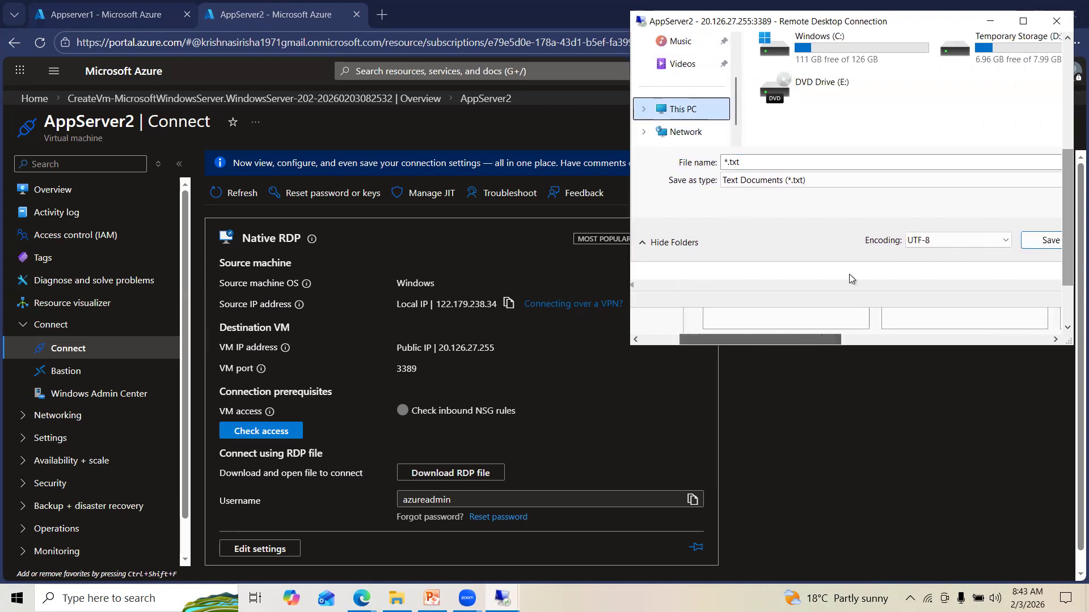
double_click(877, 48)
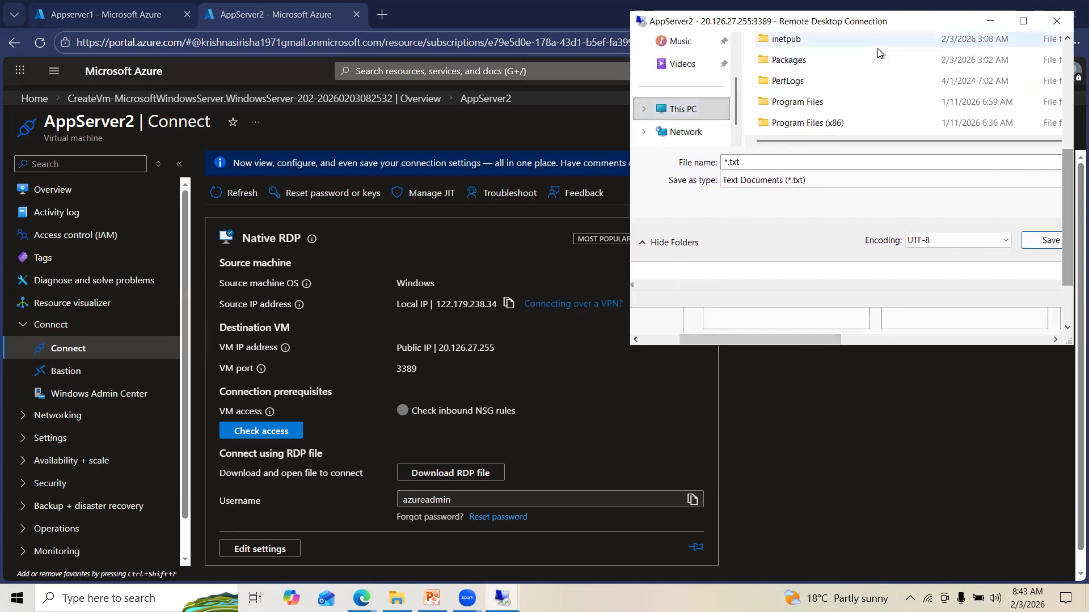
double_click(876, 47)
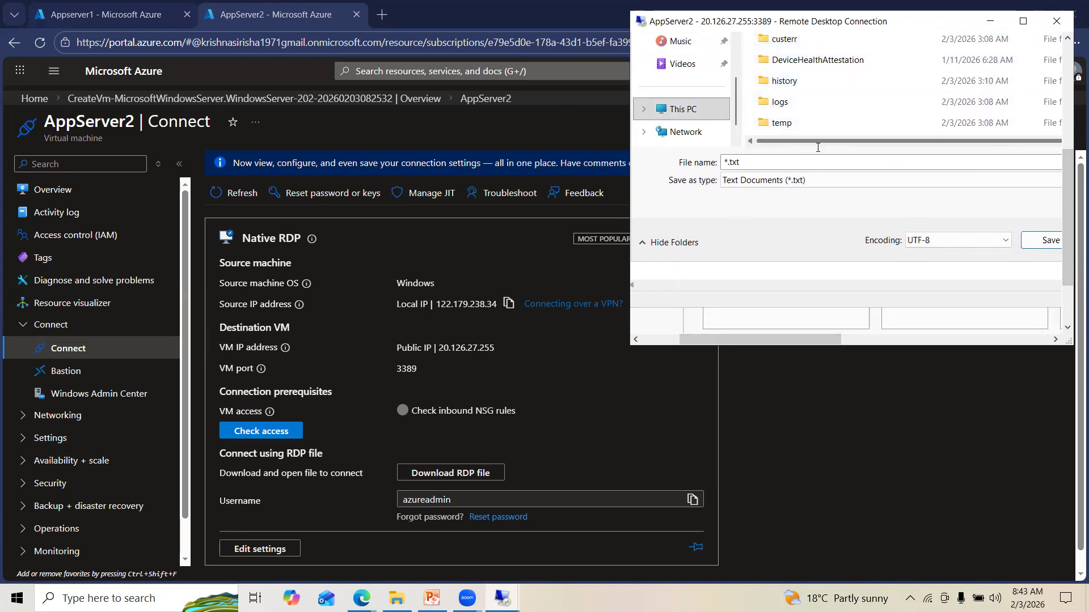
scroll(819, 120, "down", 1)
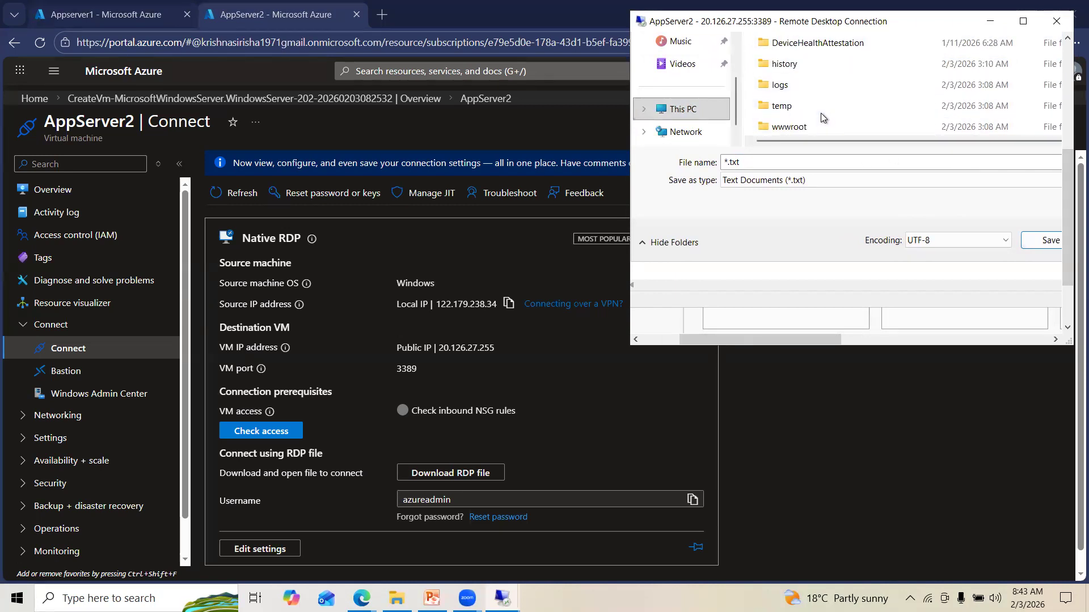
double_click(789, 128)
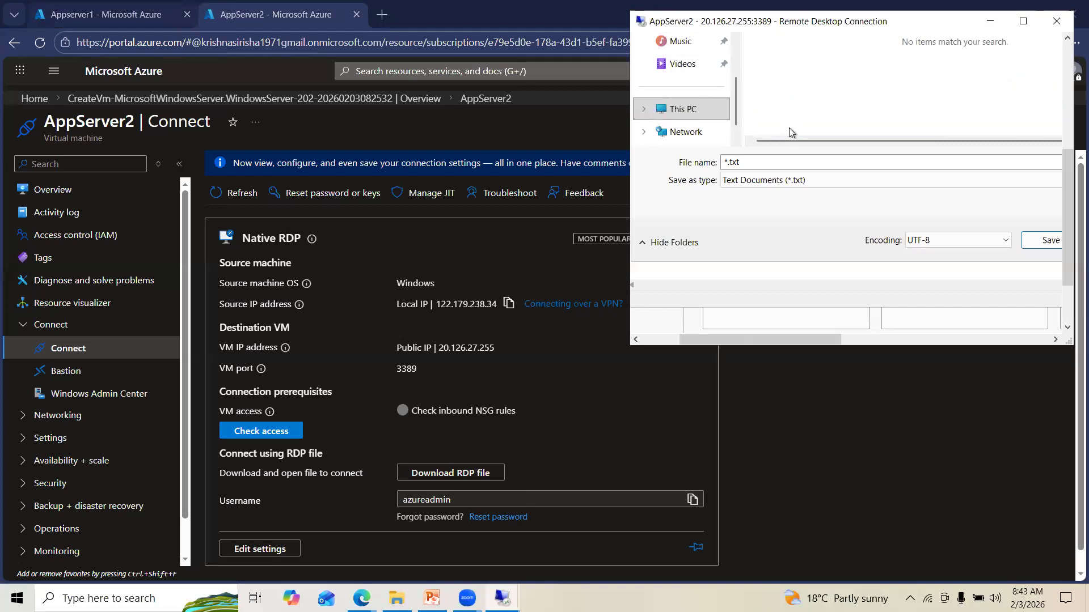
- Name the file "irctc.html" in quotation marks and save it in wwwroot
double_click(755, 162)
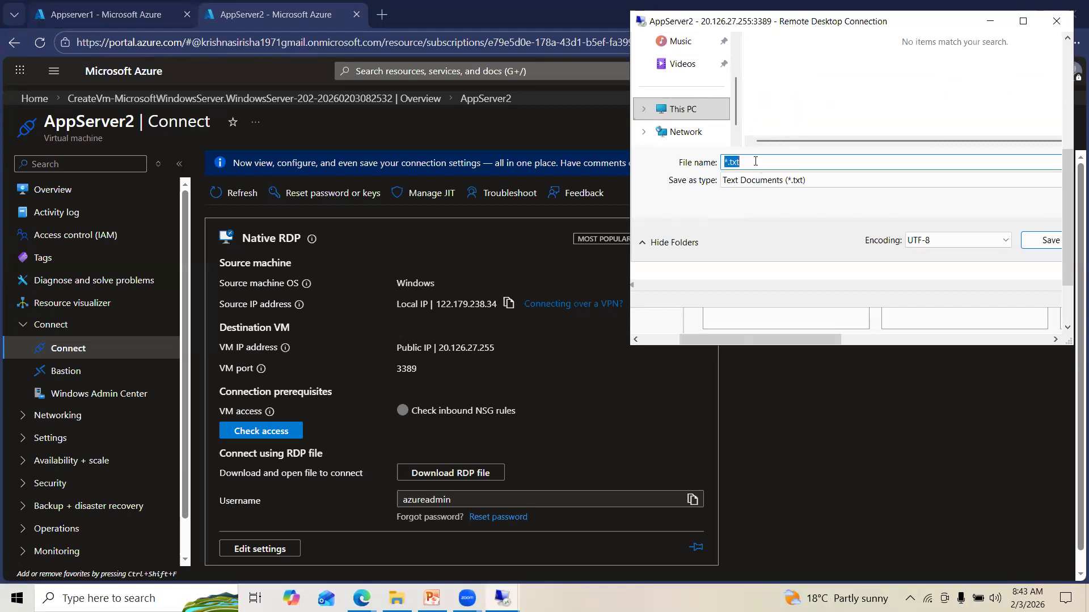
type("\"irctc.html")
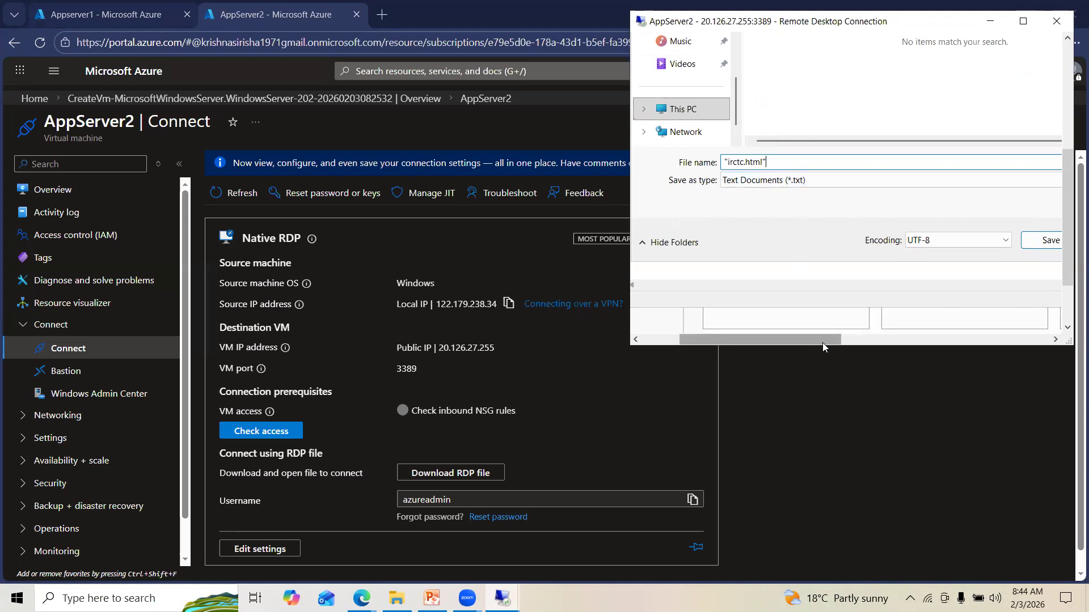
left_click_drag(823, 339, 868, 339)
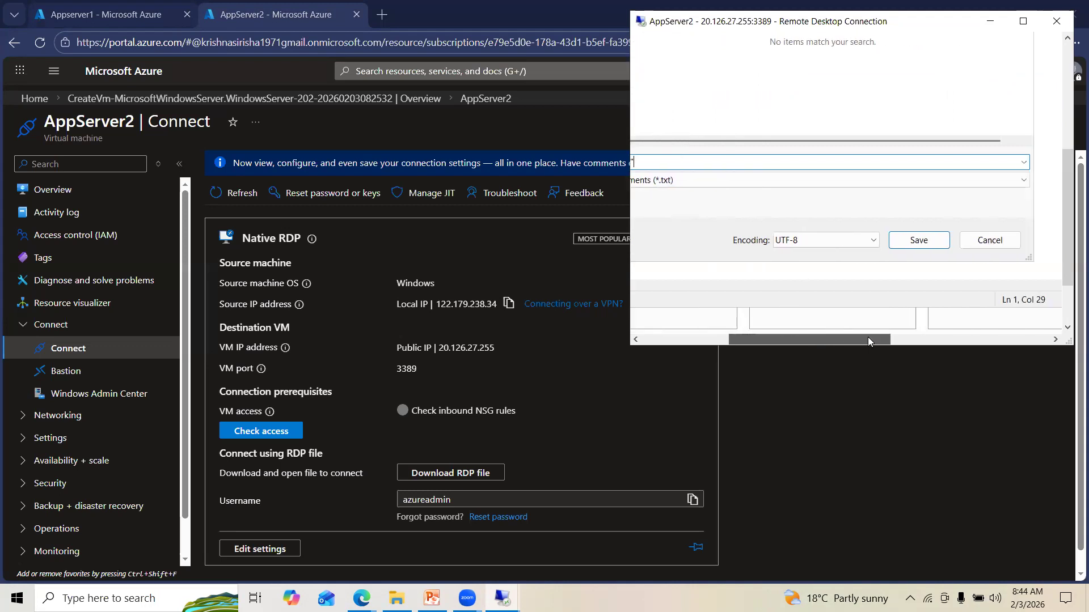
left_click(930, 241)
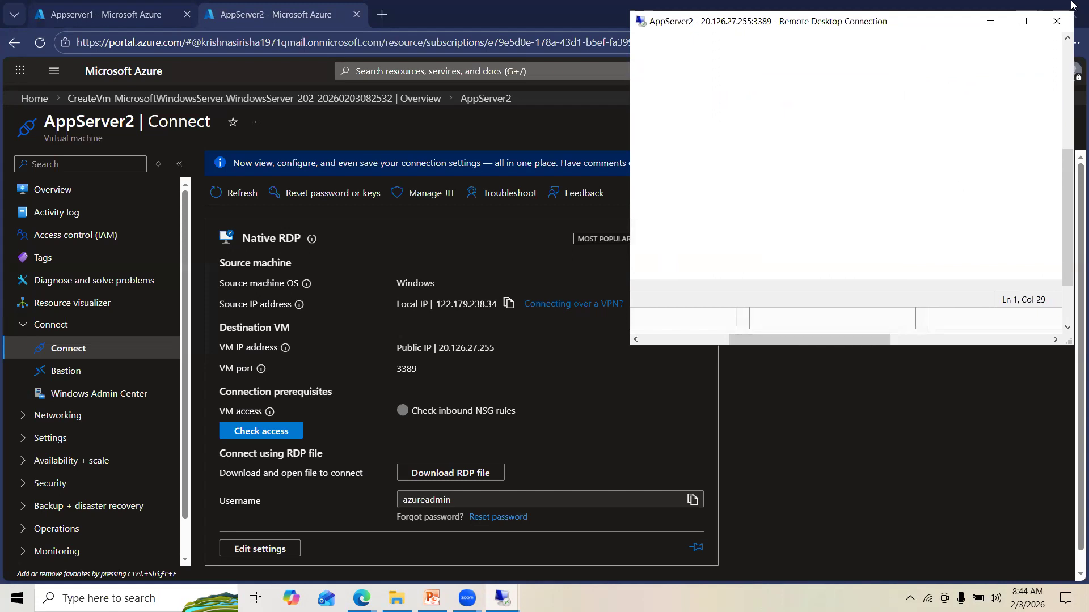
- Close Notepad on AppServer2 and minimize the remote desktop session
left_click_drag(1064, 188, 1065, 95)
left_click_drag(880, 336, 997, 318)
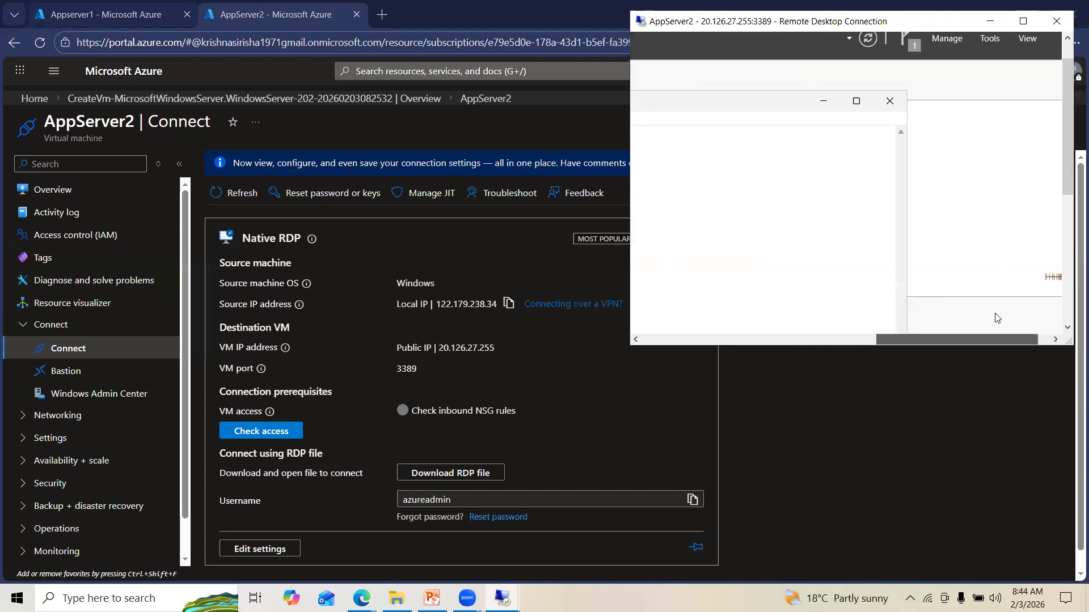
left_click(889, 101)
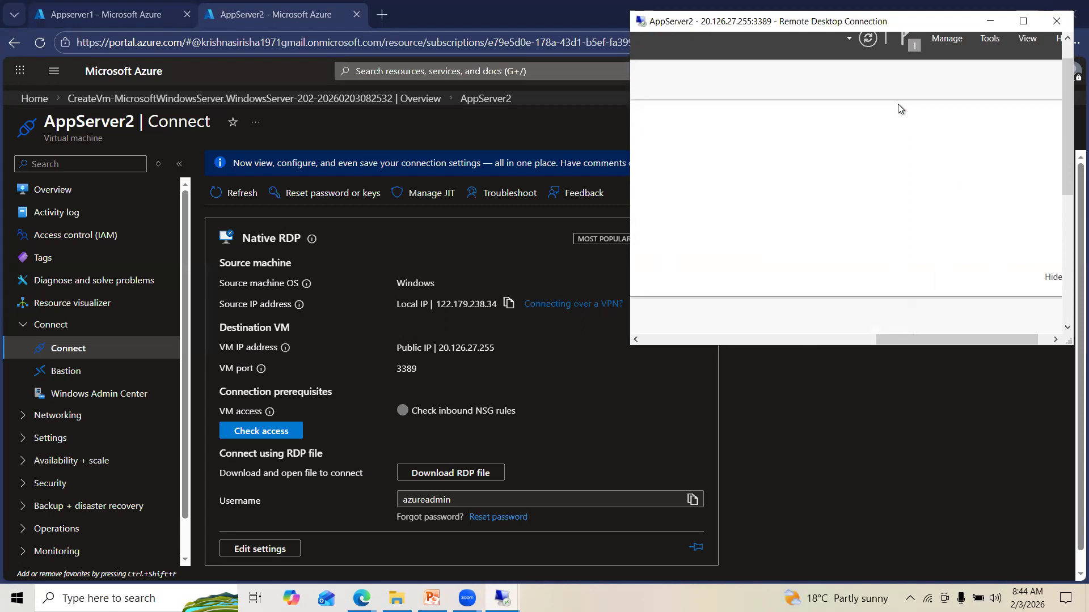
left_click(990, 21)
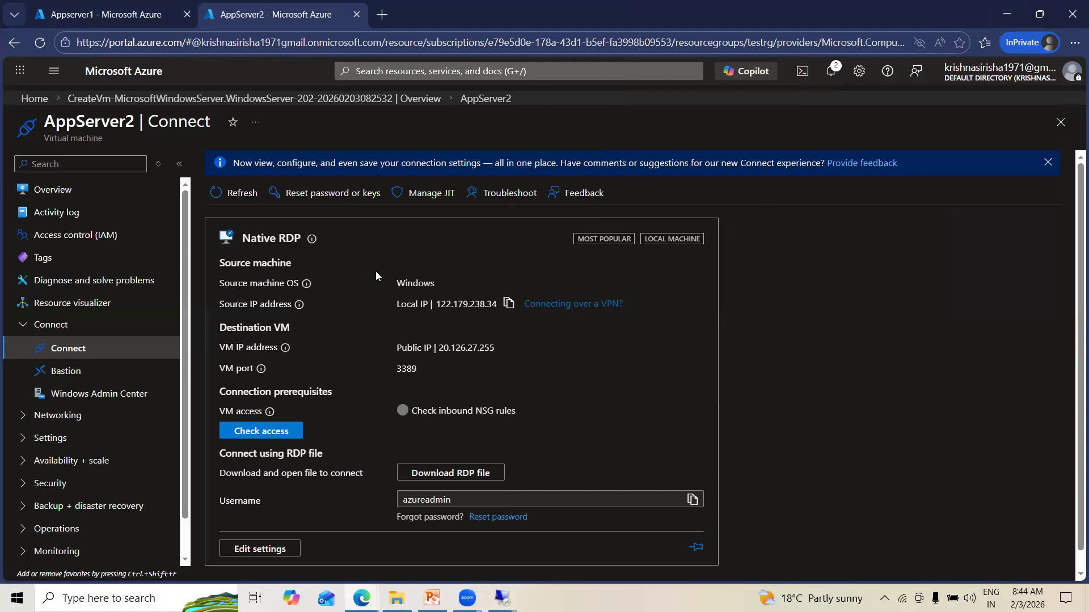
- Leave the AppServer2 pages in the Azure portal, search for "load" and open the Load balancers service
left_click(1061, 122)
left_click(1060, 122)
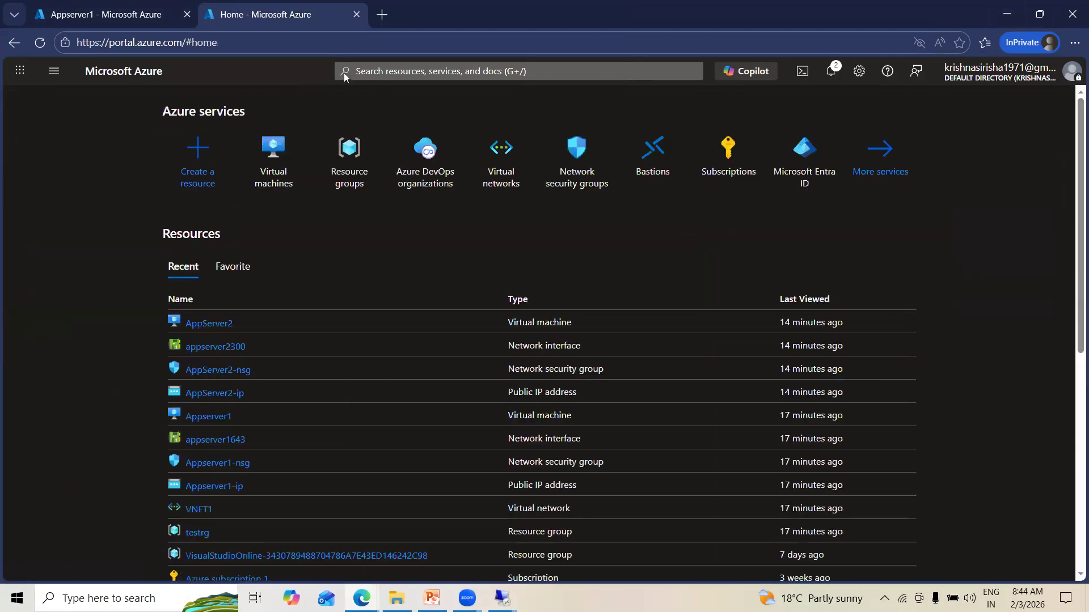
left_click(363, 71)
type("load")
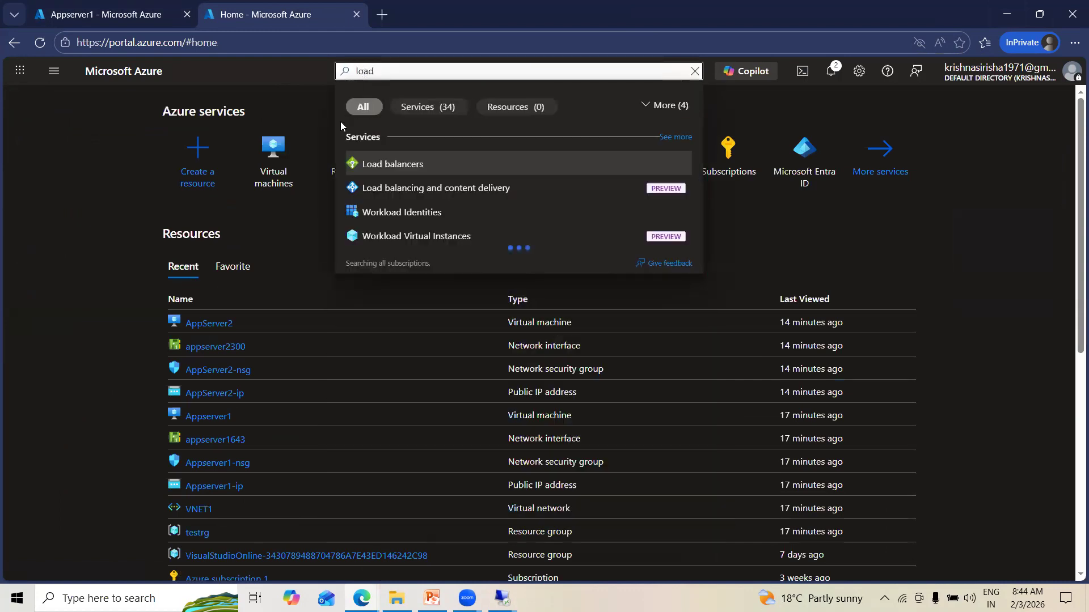
left_click(378, 164)
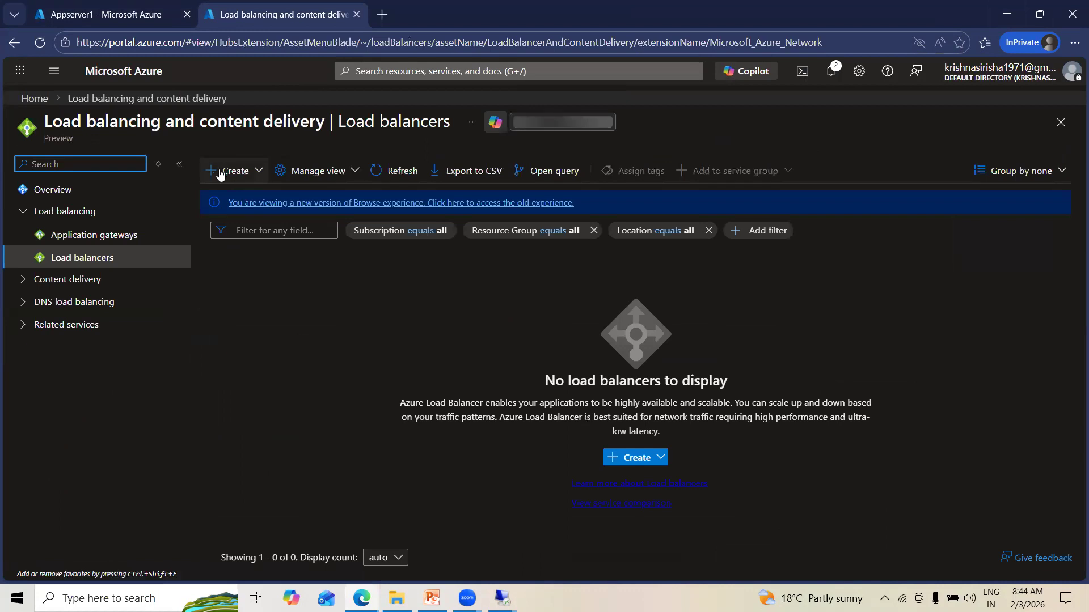
left_click(236, 171)
left_click(244, 204)
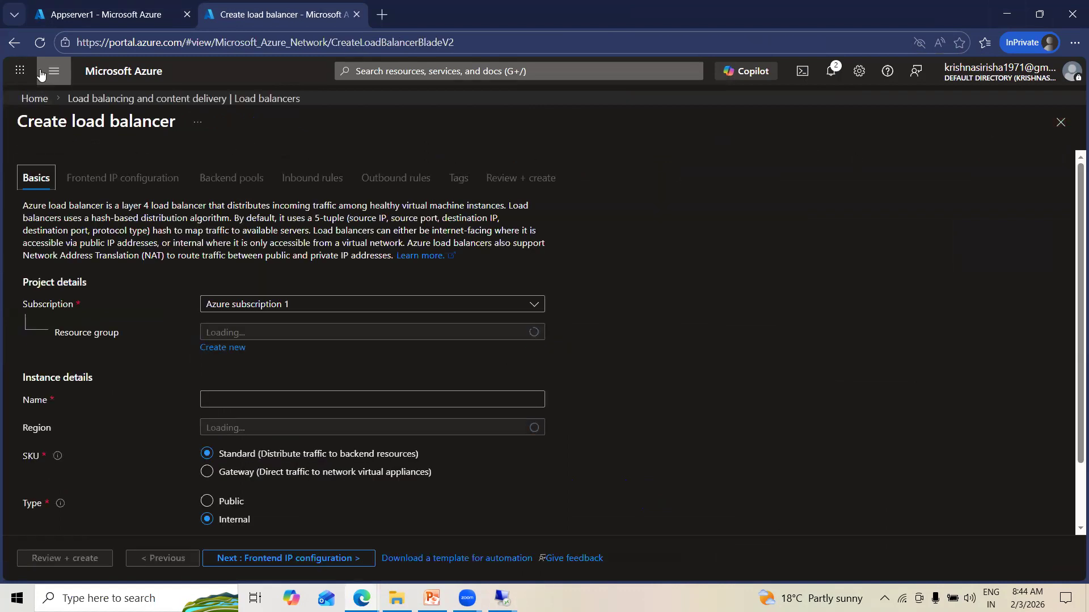
left_click(12, 45)
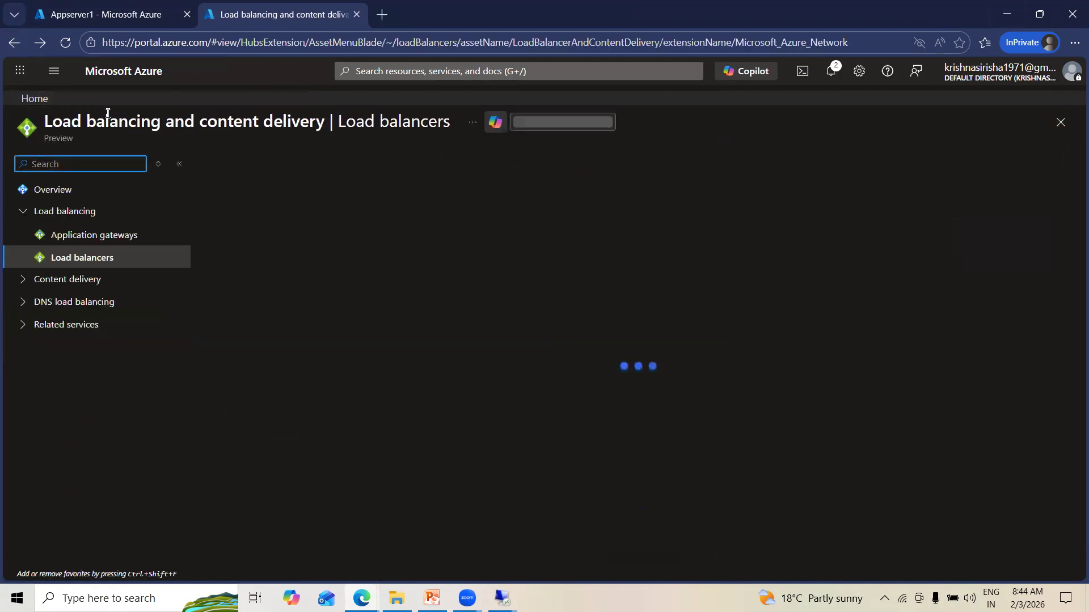
- Start creating a Standard Load balancer, select the resource group testrg and name it LB1
left_click(235, 172)
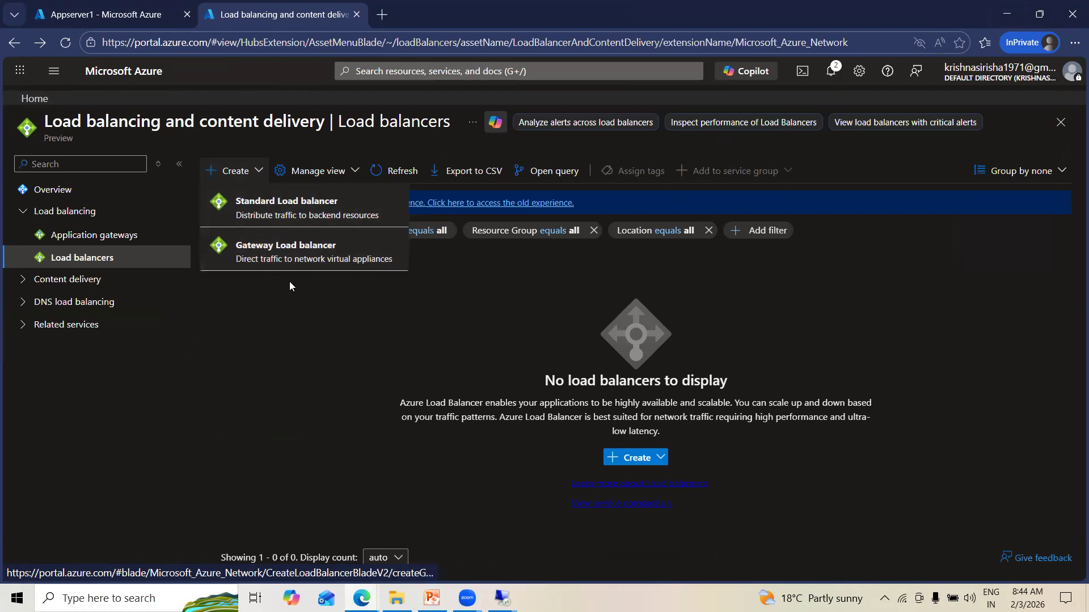
left_click(265, 210)
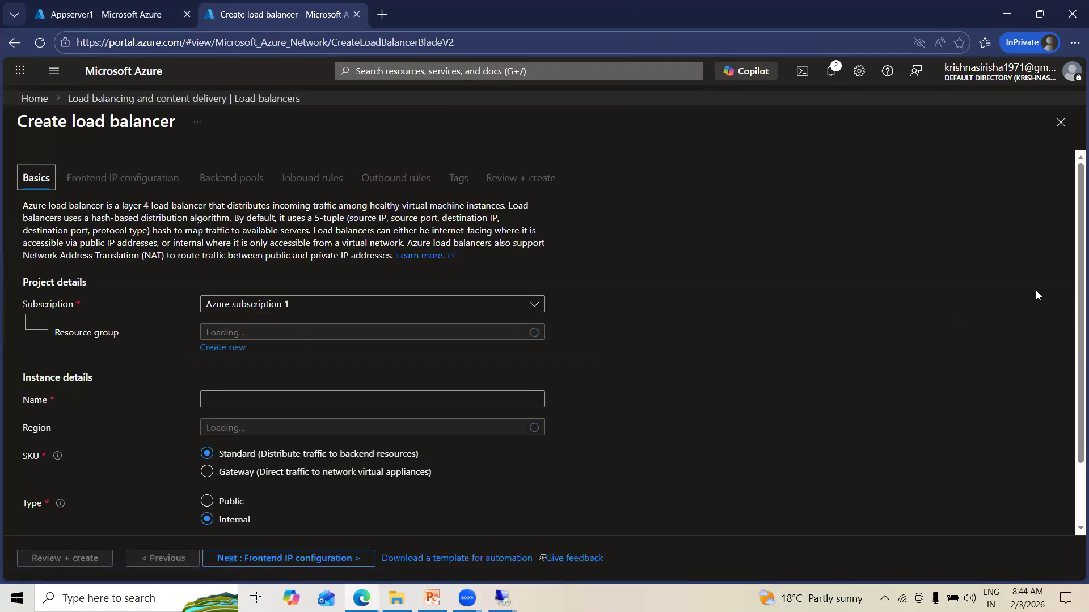
scroll(1072, 261, "down", 1)
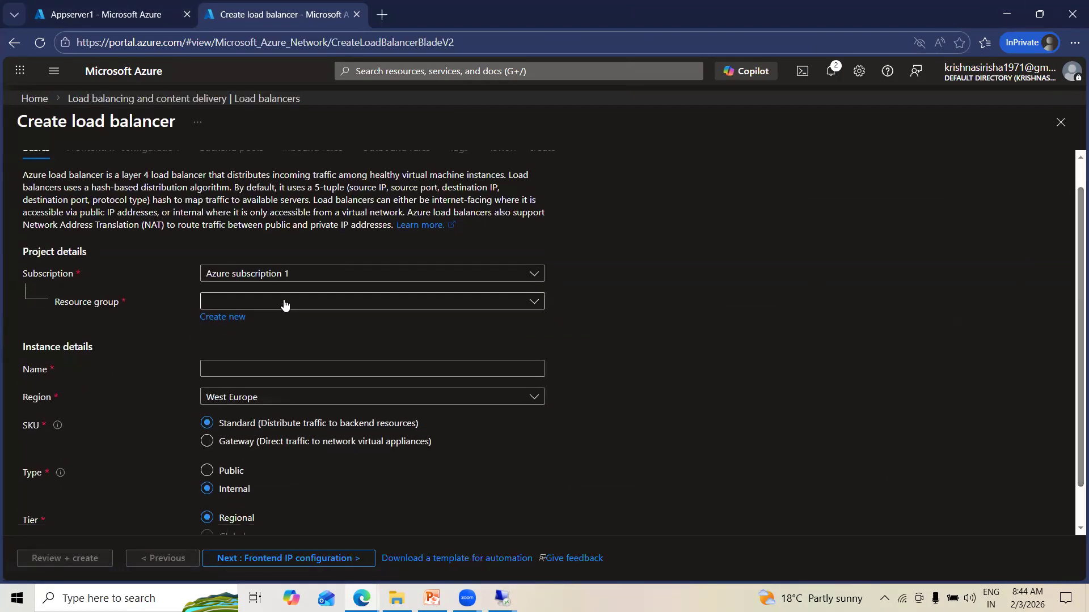
left_click(315, 304)
left_click(219, 374)
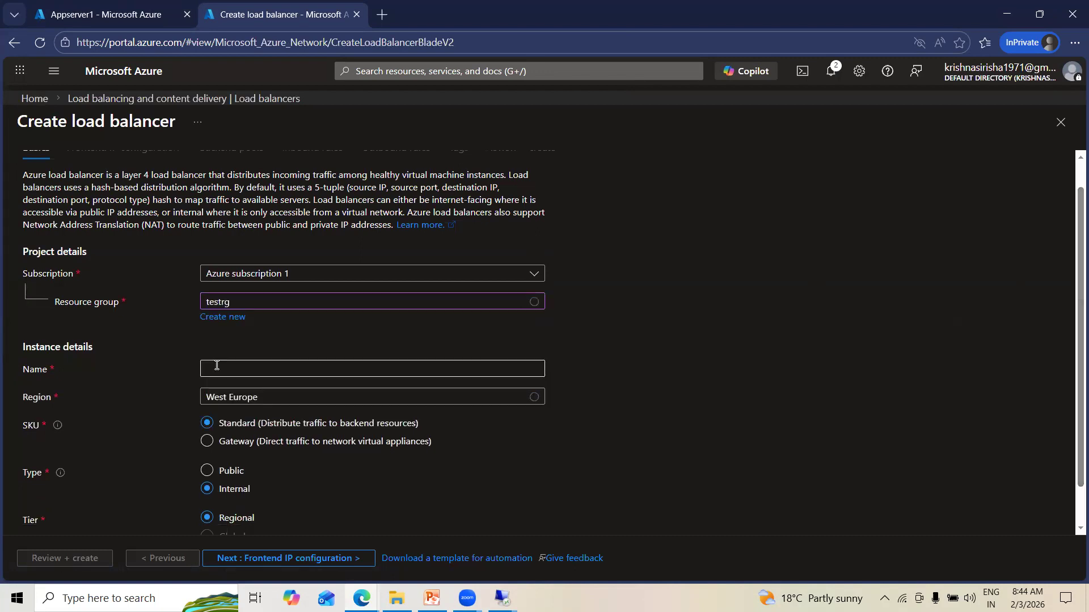
left_click(236, 370)
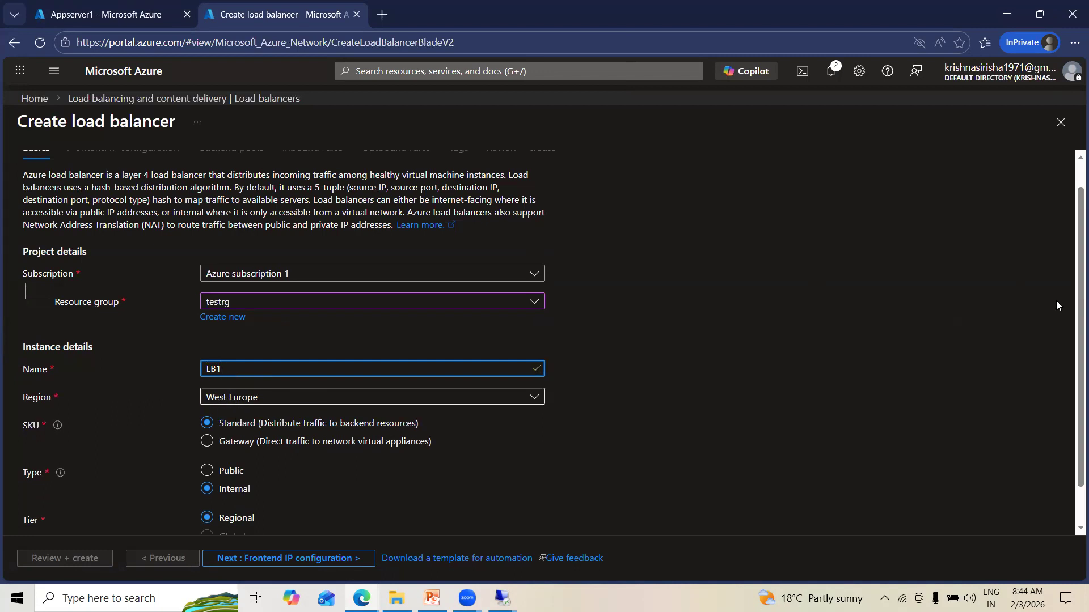
- Set the load balancer type to Public and proceed to the frontend IP configuration
scroll(1070, 320, "down", 1)
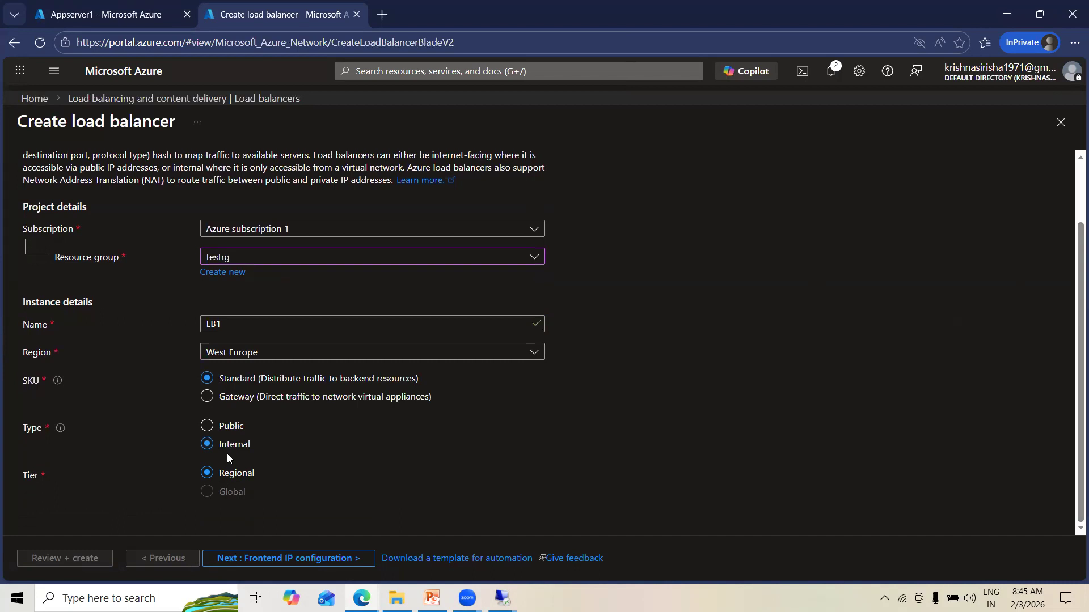
left_click(209, 428)
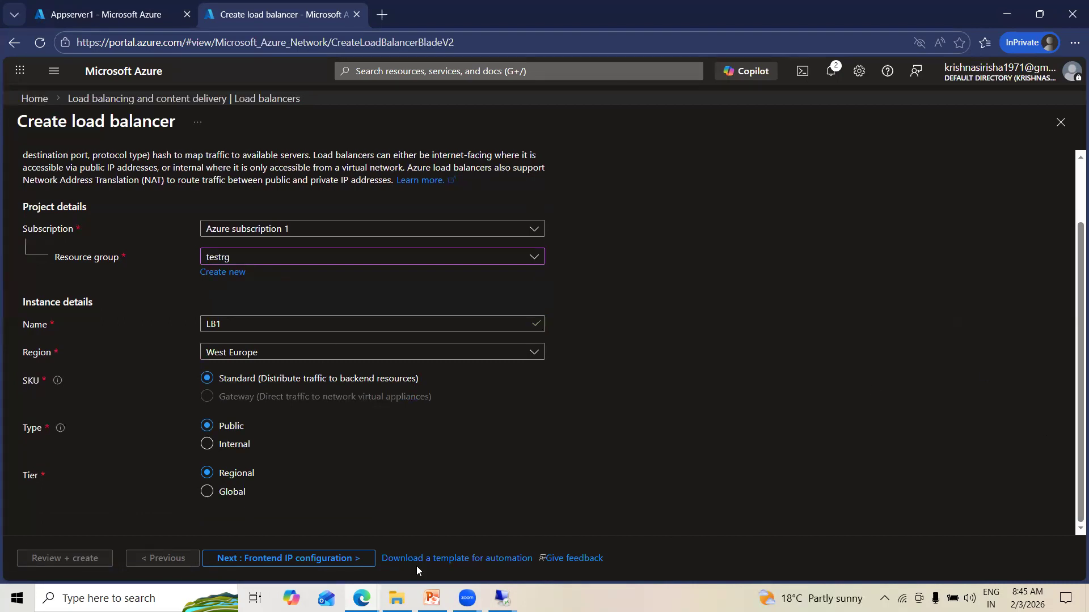
left_click(253, 560)
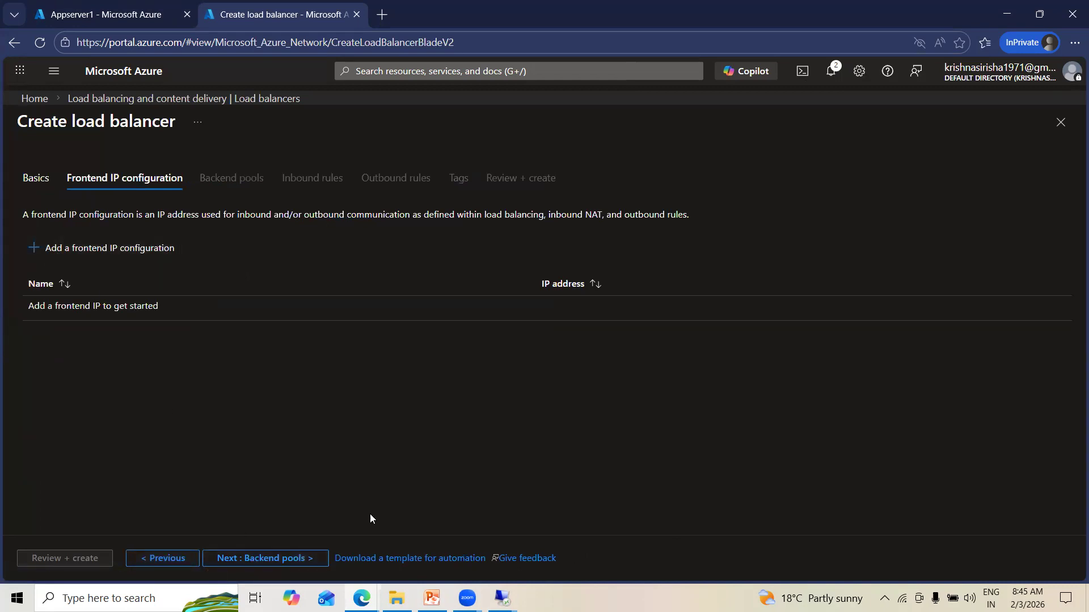
- Switch to PowerPoint to examine the Load Balancer diagram slide, and return to the load balancer creation form in the browser
left_click(432, 598)
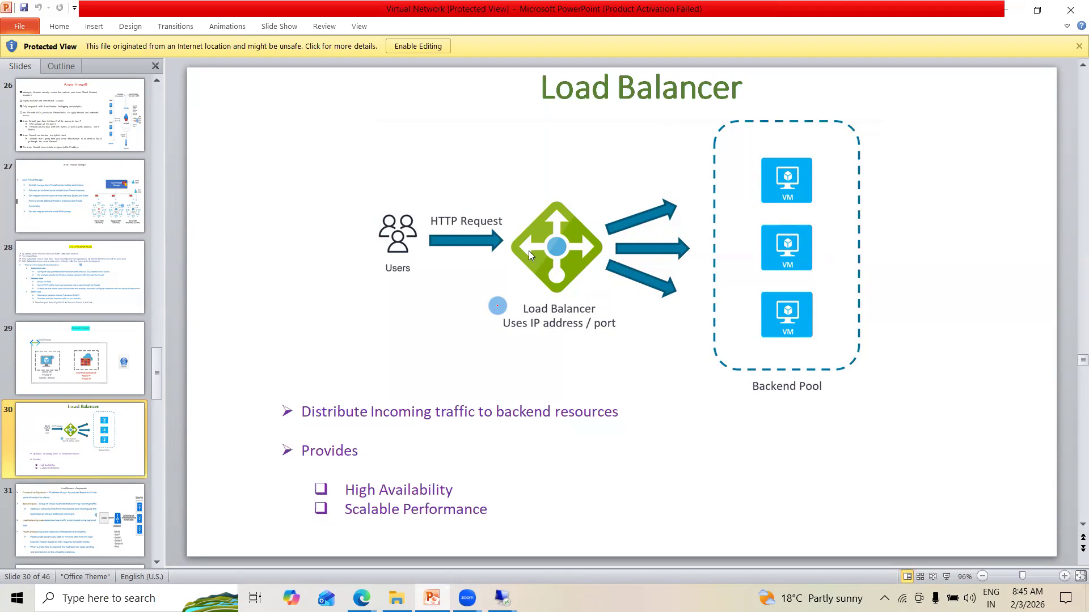
mouse_move(361, 599)
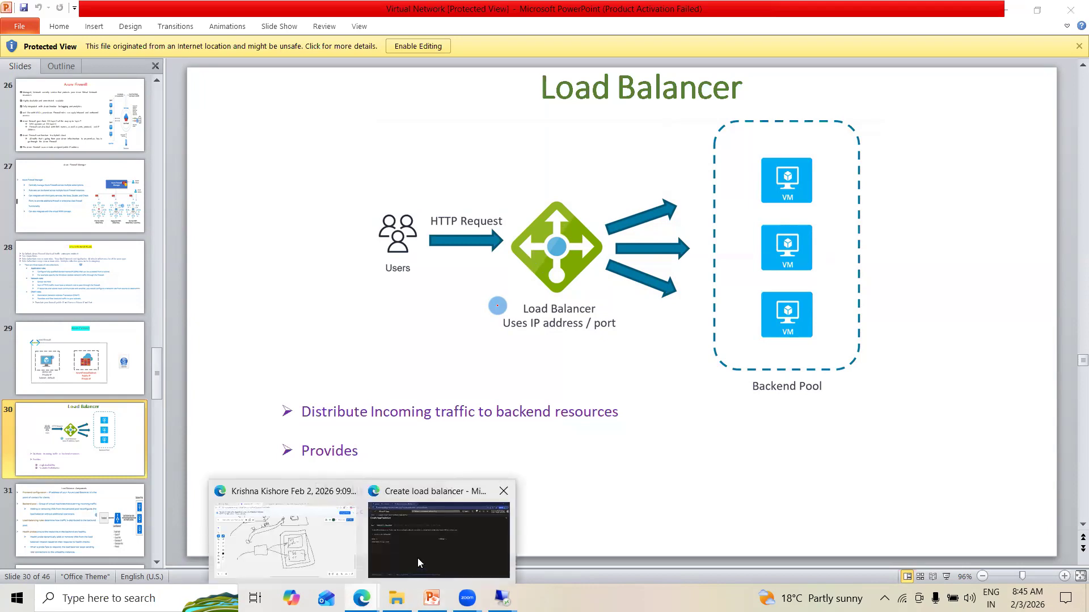
left_click(417, 558)
- Start adding a frontend IP configuration to the load balancer and name it PIP
left_click(113, 249)
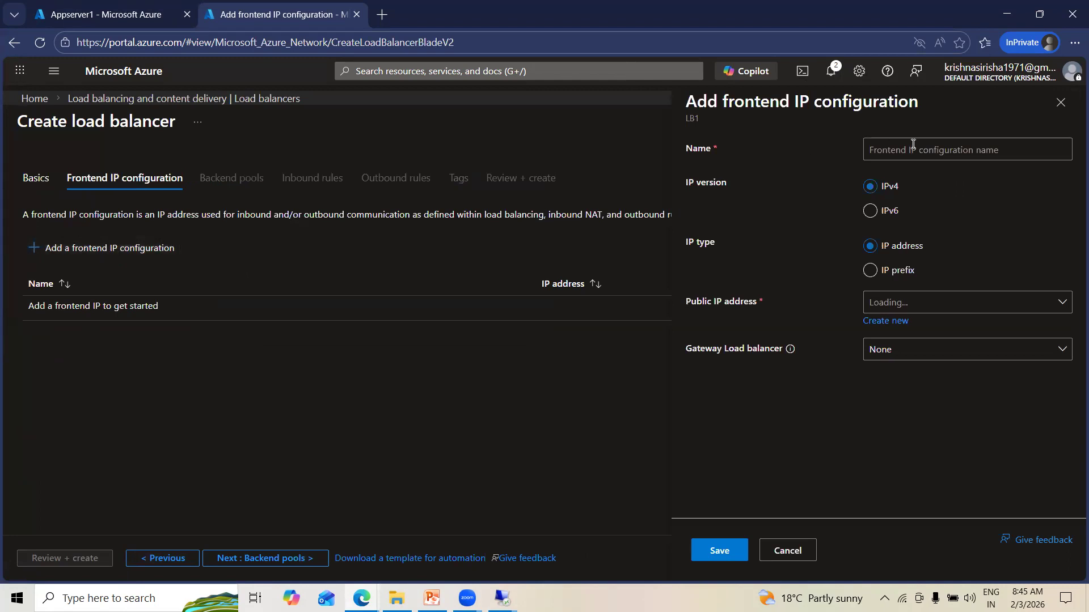
left_click(893, 149)
type("PIP")
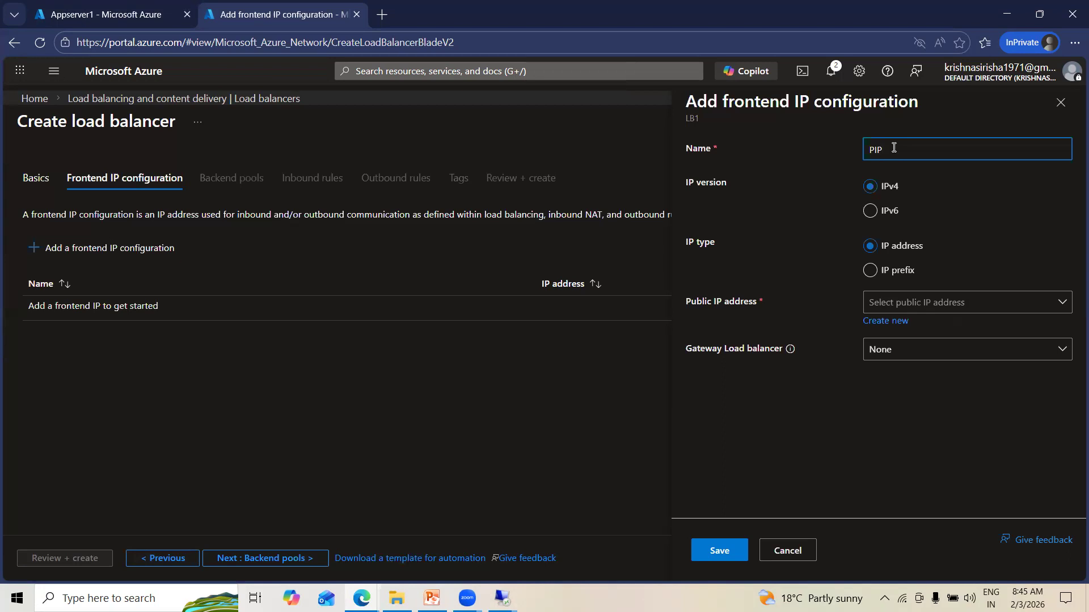
- Create a new public IP address named PIP for the frontend, save the configuration and proceed to the backend pools
left_click(891, 310)
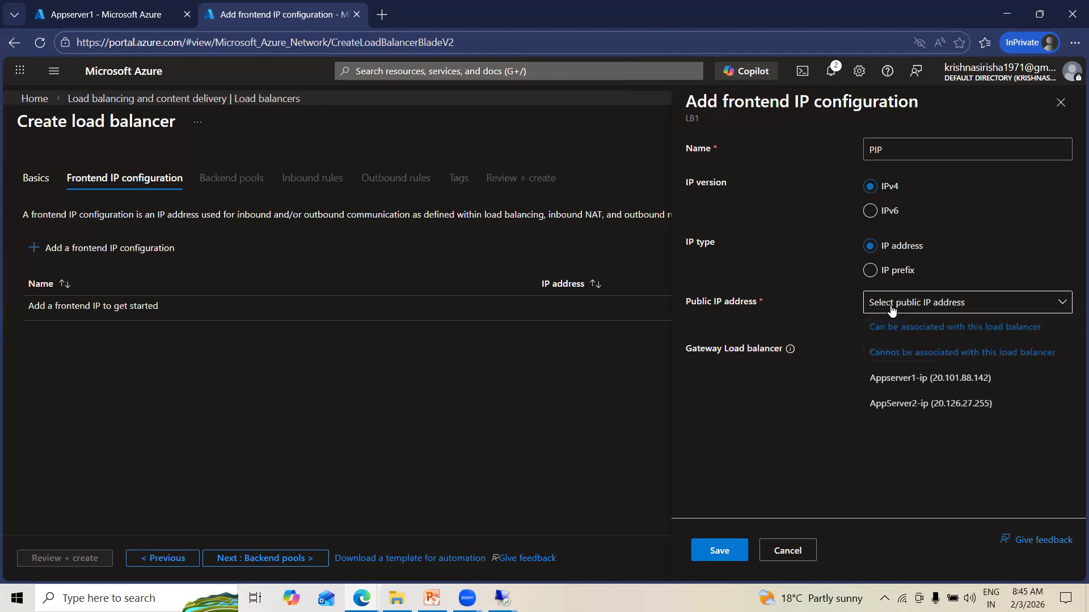
left_click(891, 306)
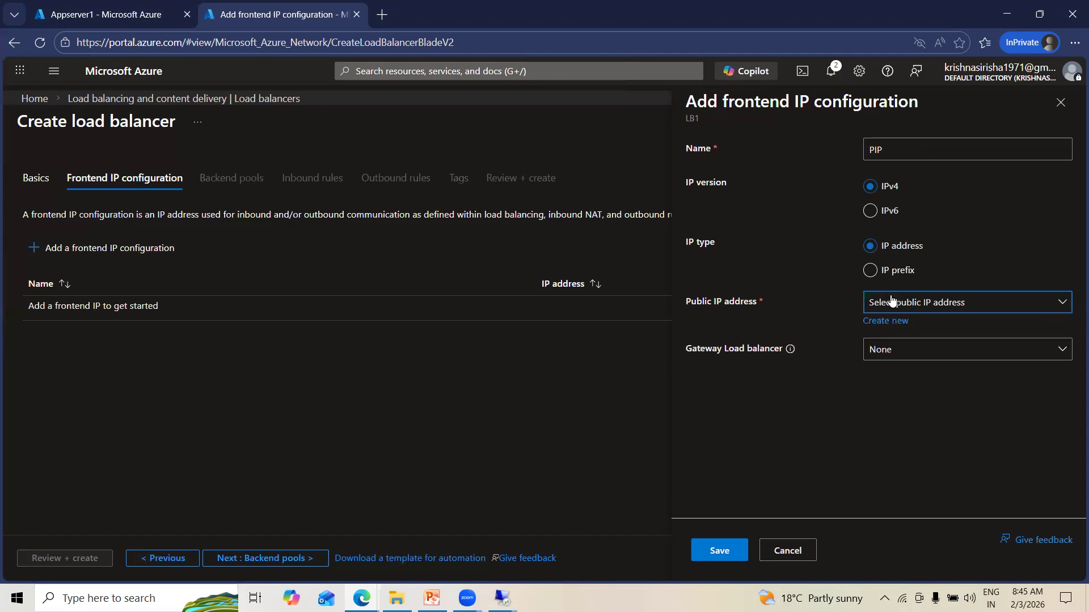
left_click(871, 320)
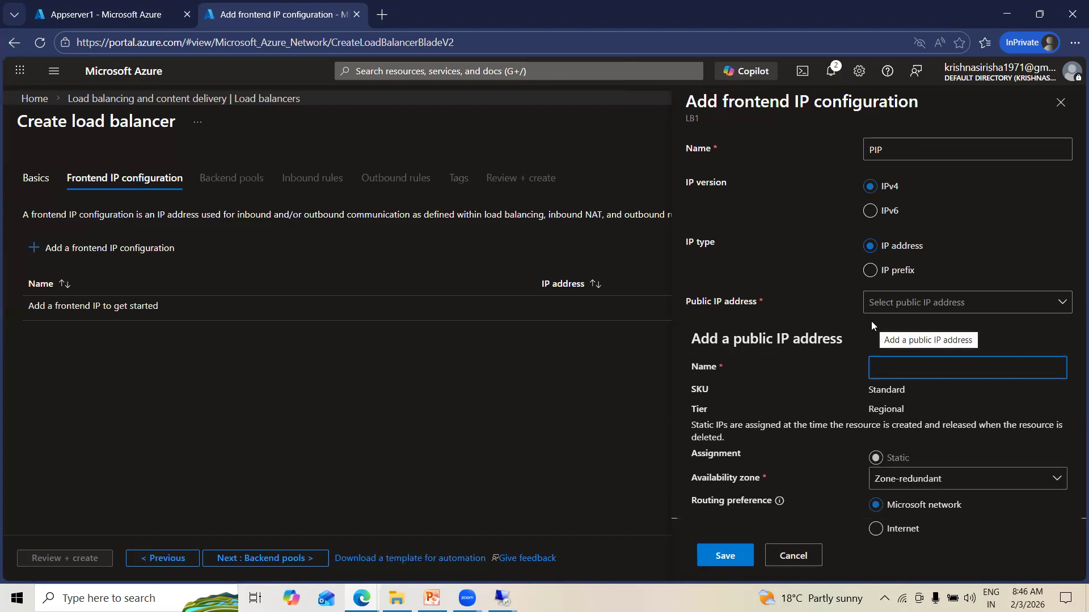
type("PIP")
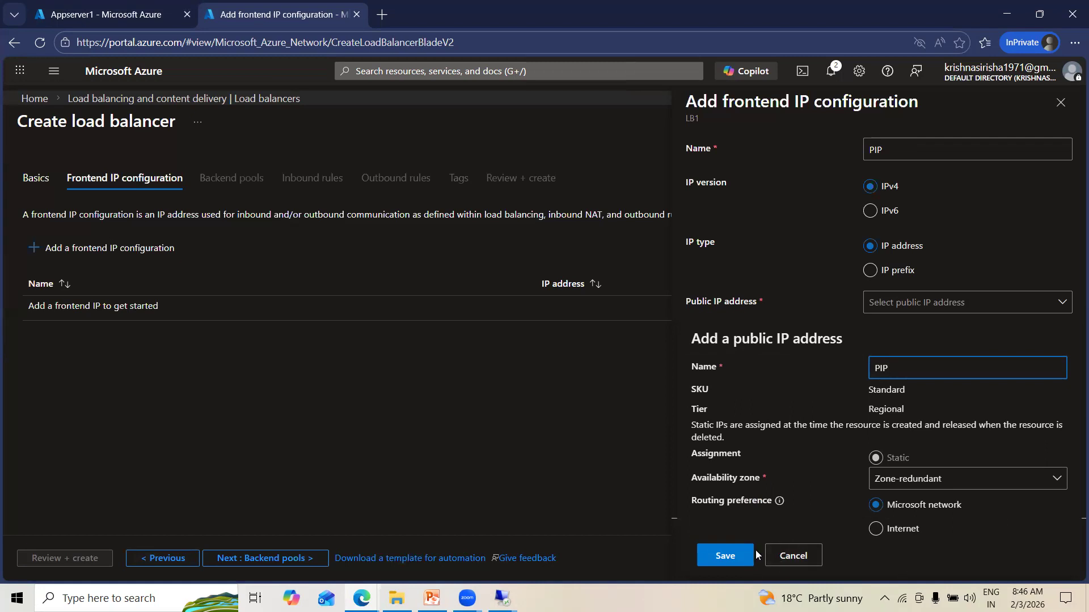
left_click(725, 556)
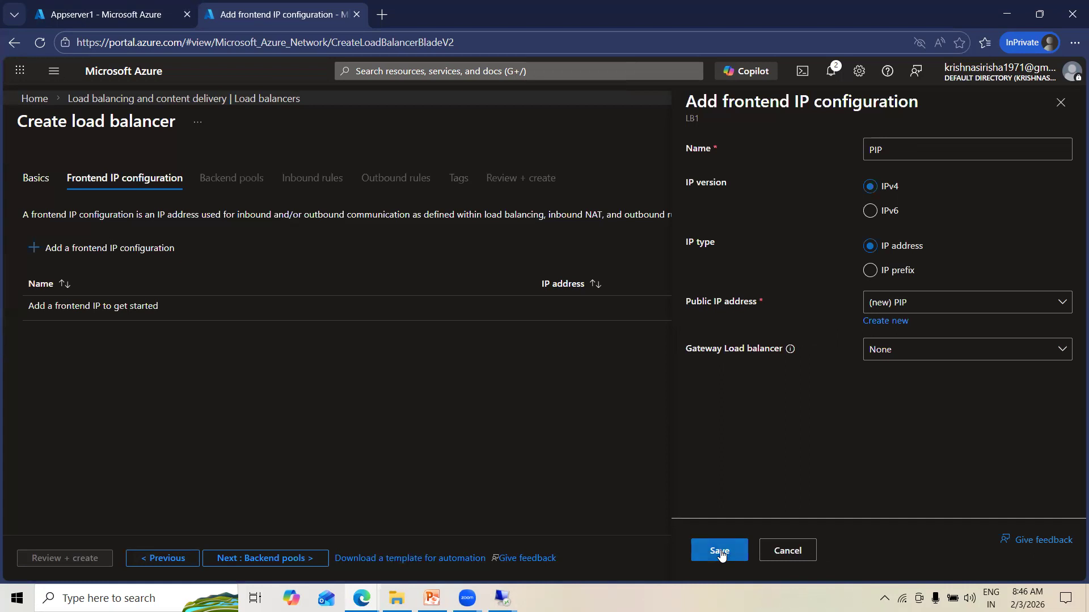
left_click(720, 553)
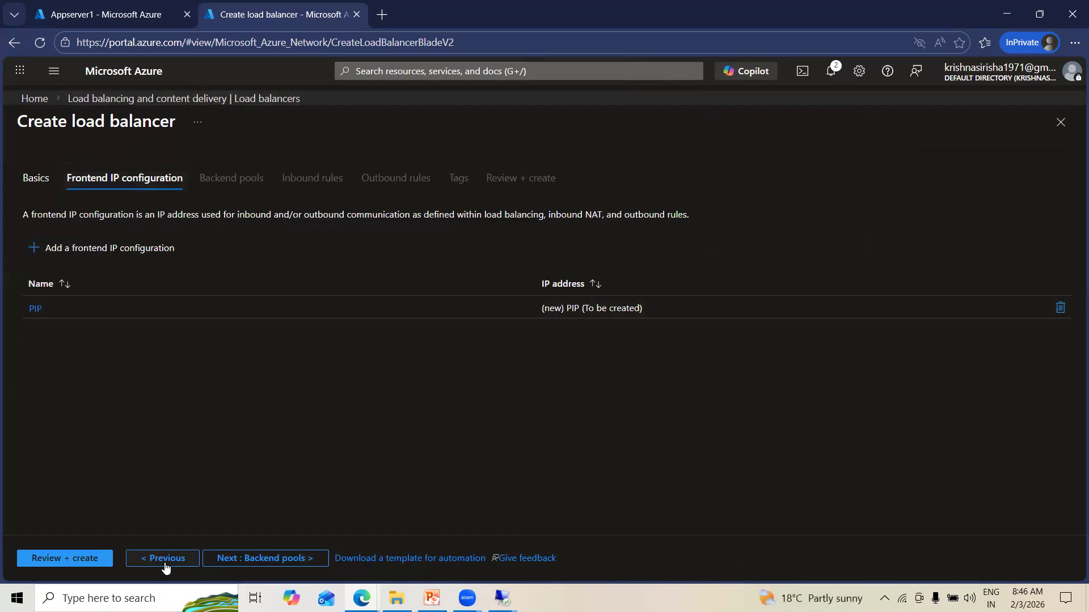
left_click(255, 562)
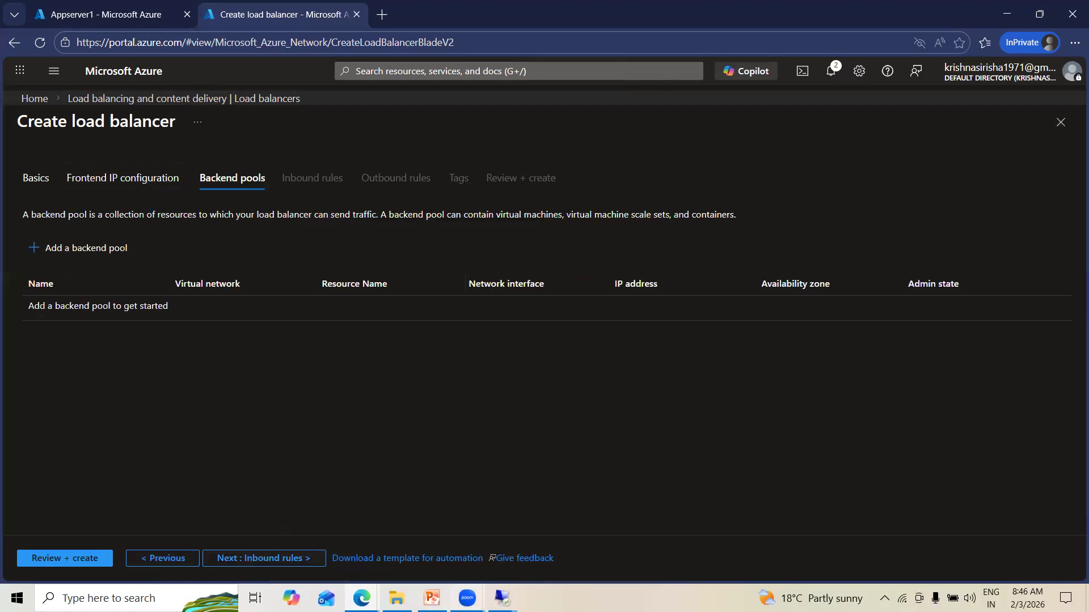
- Switch to PowerPoint to review the backend pool in the Load Balancer diagram, and return to the backend pools page in the browser
left_click(432, 598)
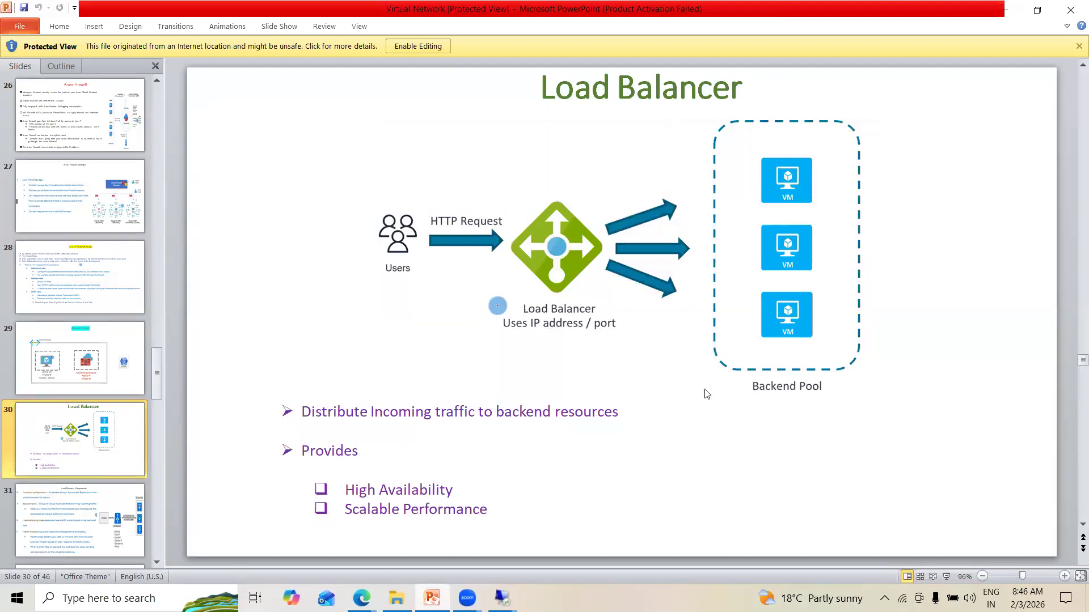
mouse_move(362, 598)
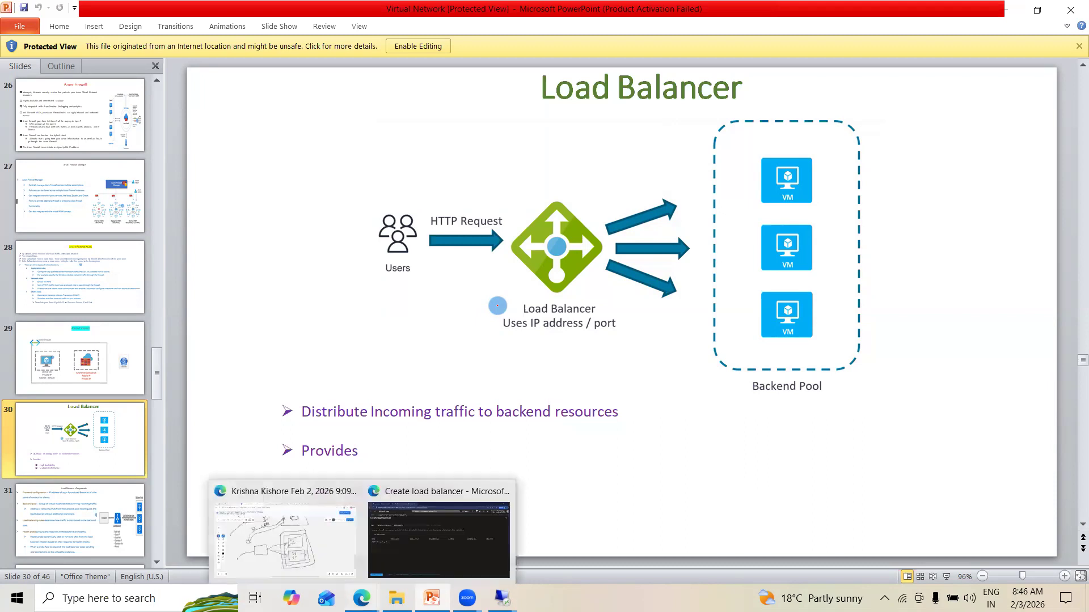
left_click(377, 547)
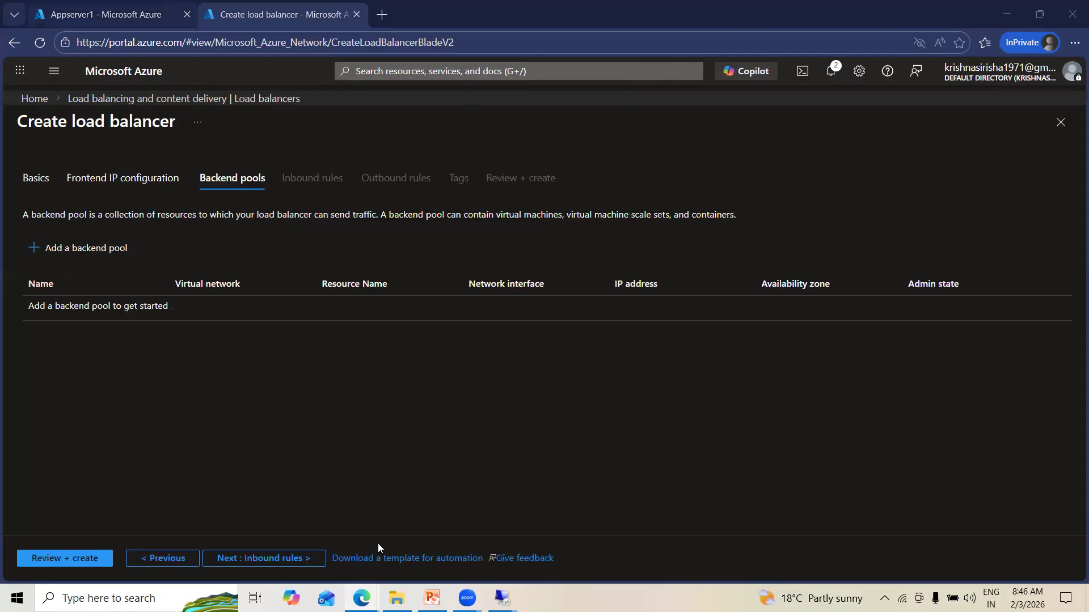
- Start a backend pool named BP1 in virtual network VNET1 (testrg), configured by IP address, and show the available IP addresses
left_click(59, 249)
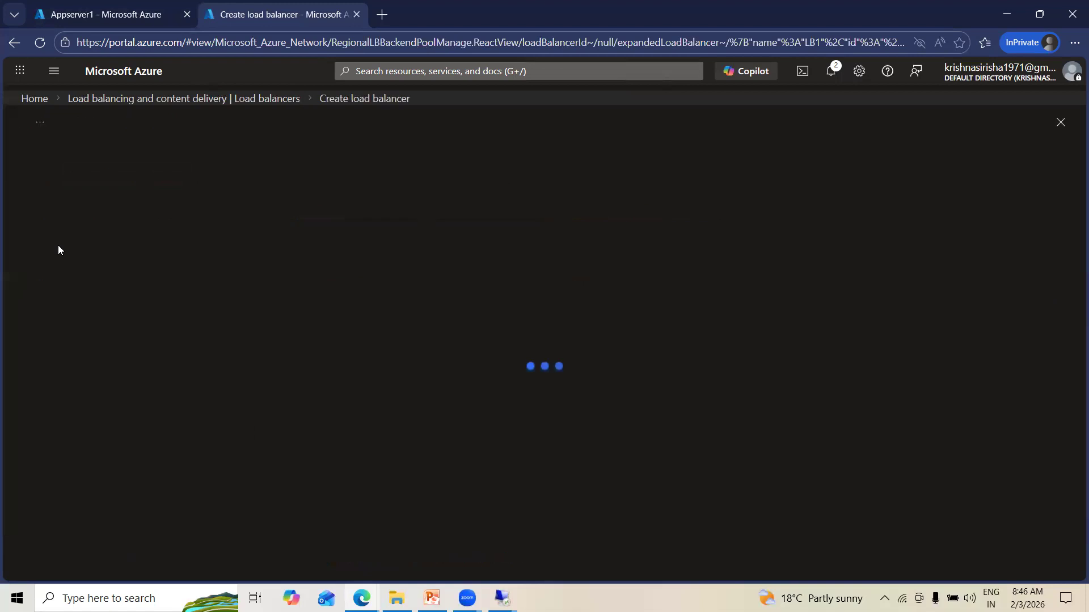
left_click(253, 166)
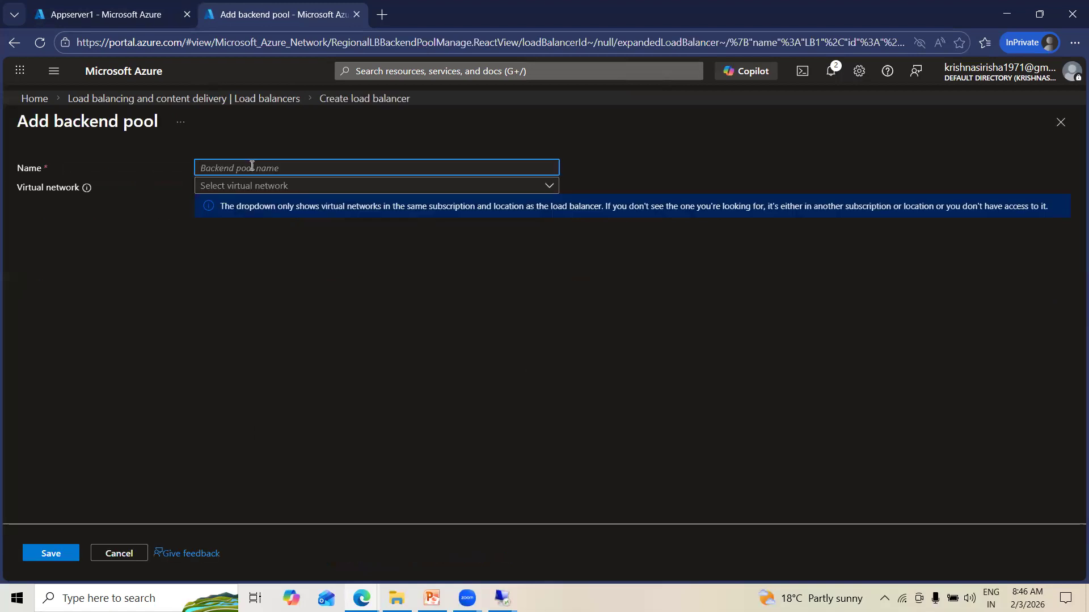
type("BP1")
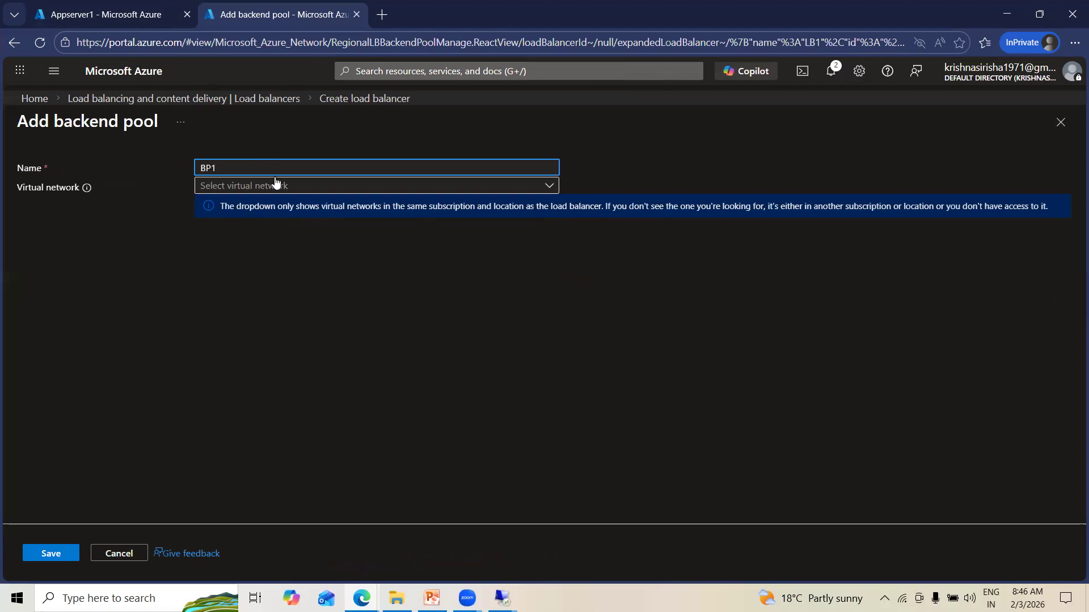
left_click(276, 189)
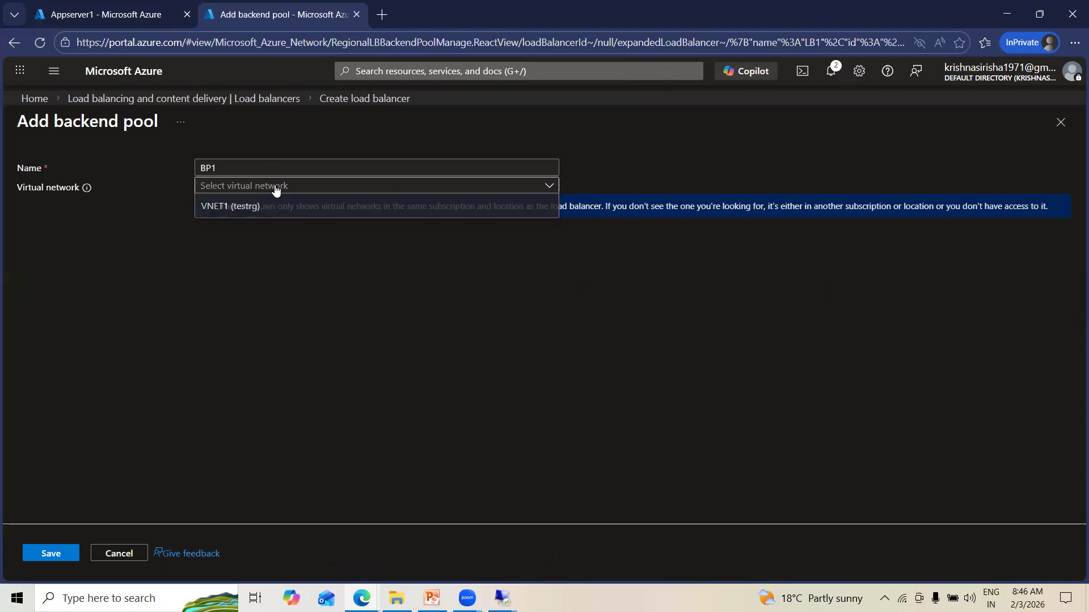
left_click(215, 208)
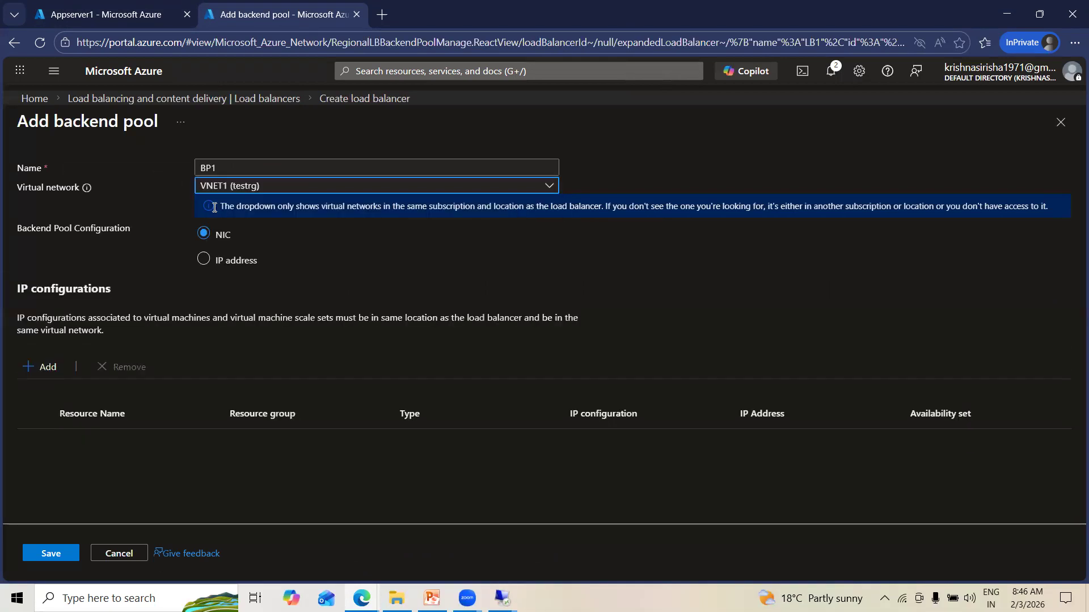
left_click(203, 260)
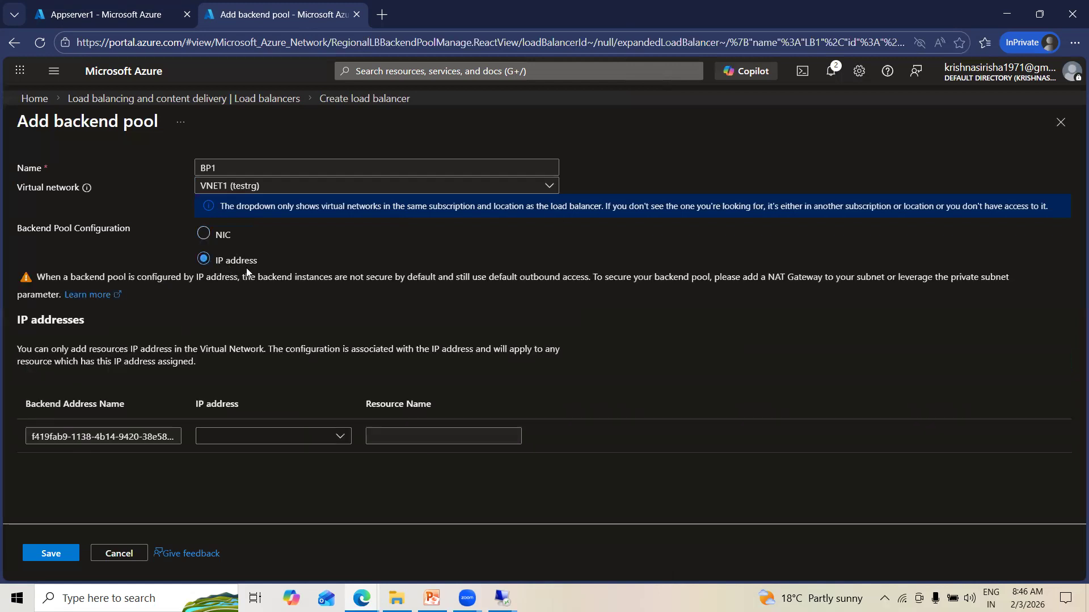
left_click(342, 438)
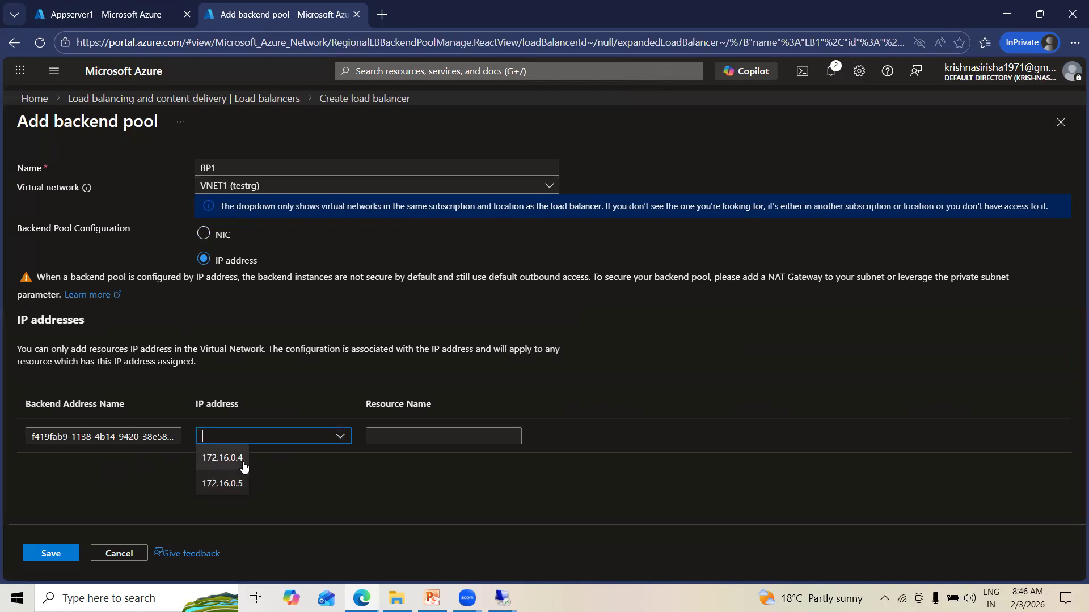
- Check the private IP address of Appserver1 in the networking properties of its overview
left_click(108, 14)
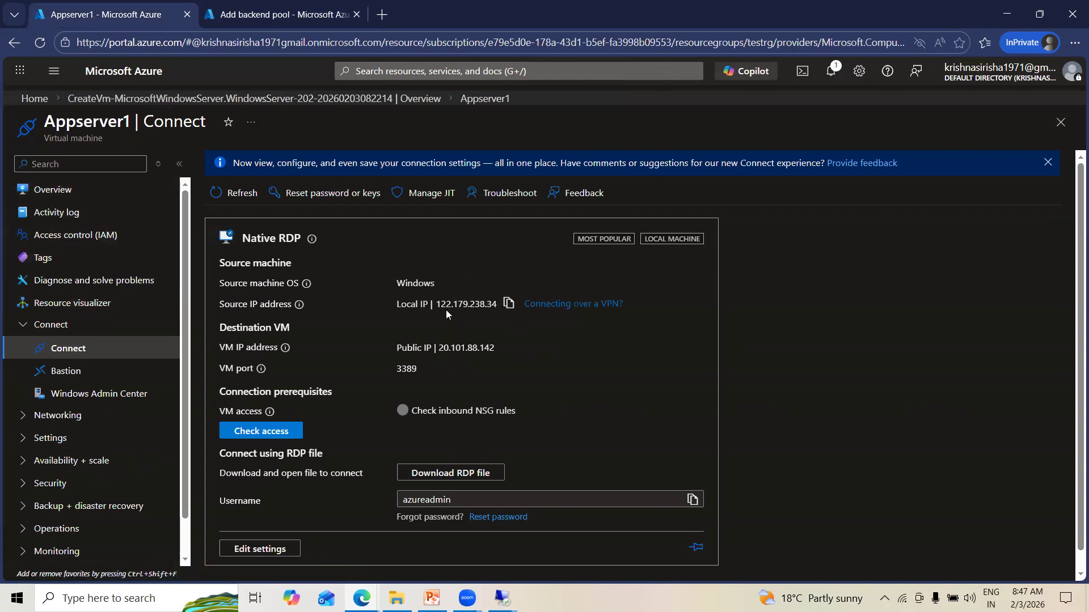
left_click(72, 198)
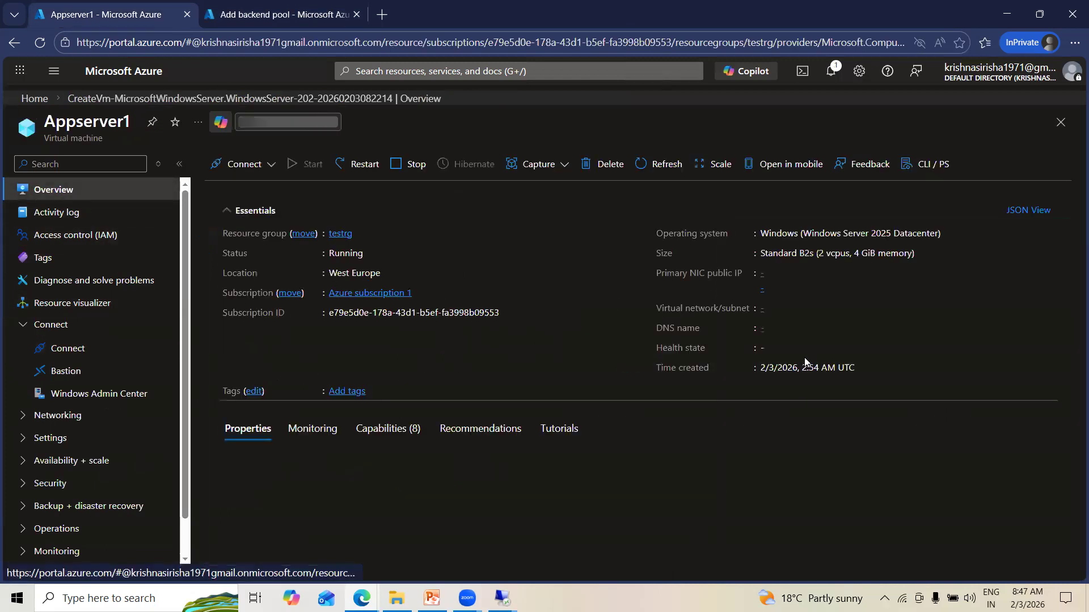
scroll(797, 359, "down", 4)
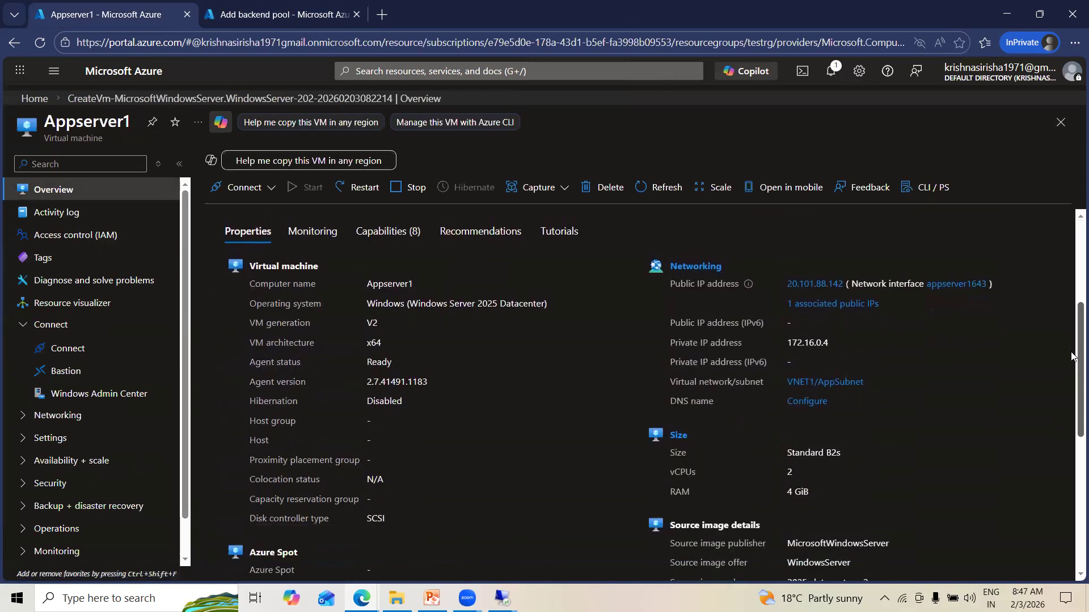
left_click_drag(786, 341, 827, 349)
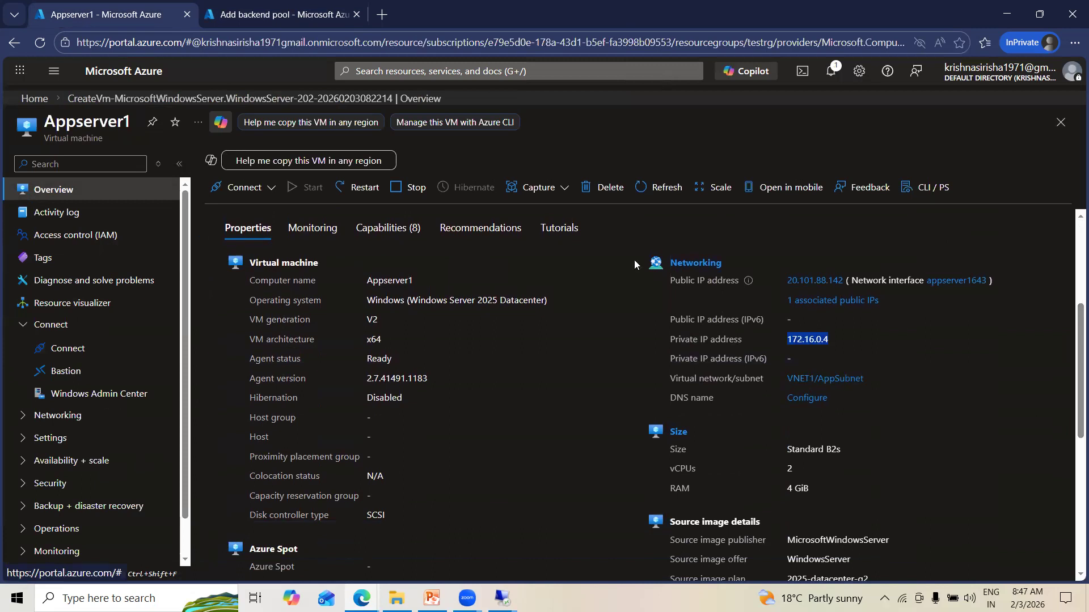
- Leave the Appserver1 pages, open AppServer2 from the virtual machines list and check its private IP address
left_click(1060, 122)
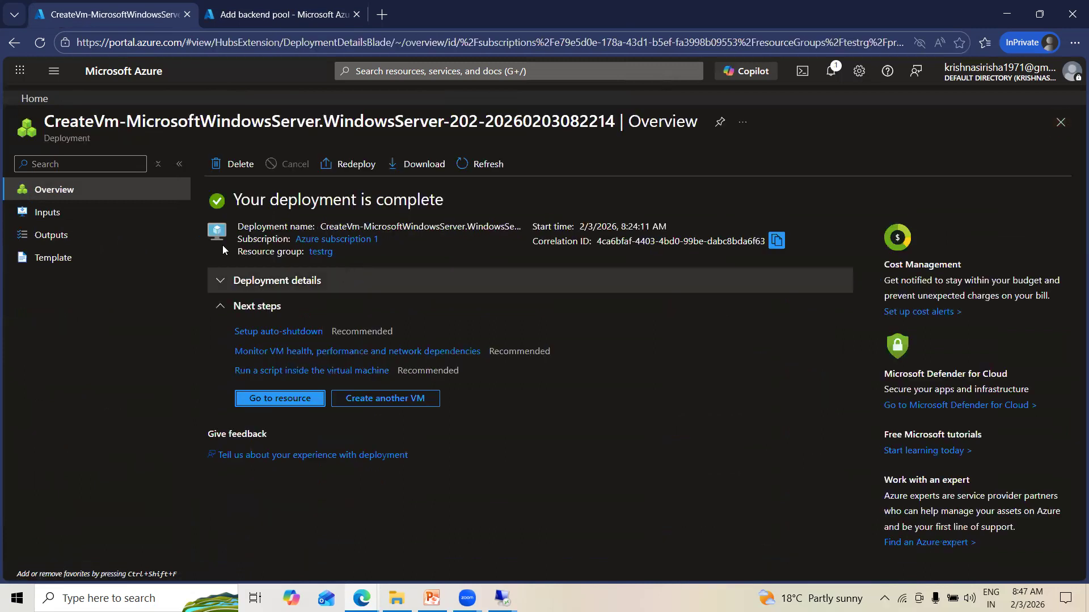
left_click(1061, 123)
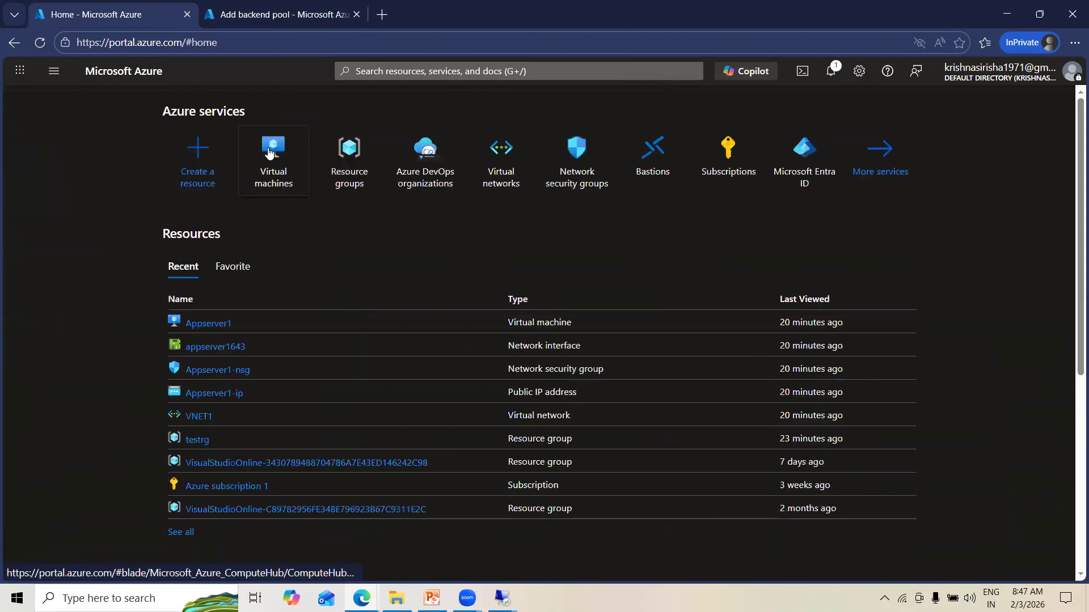
left_click(274, 152)
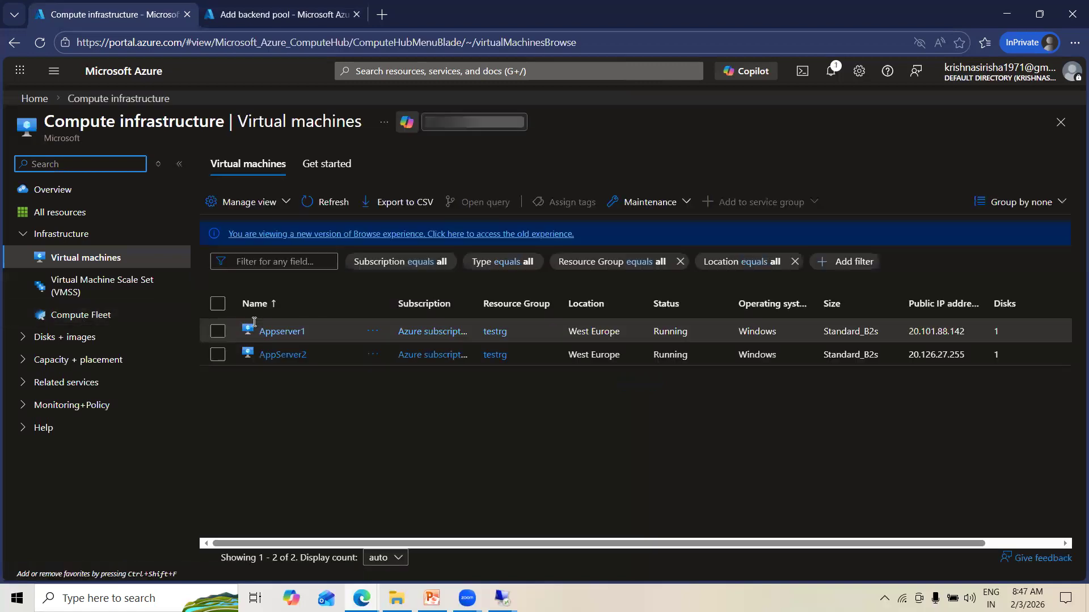
left_click(278, 357)
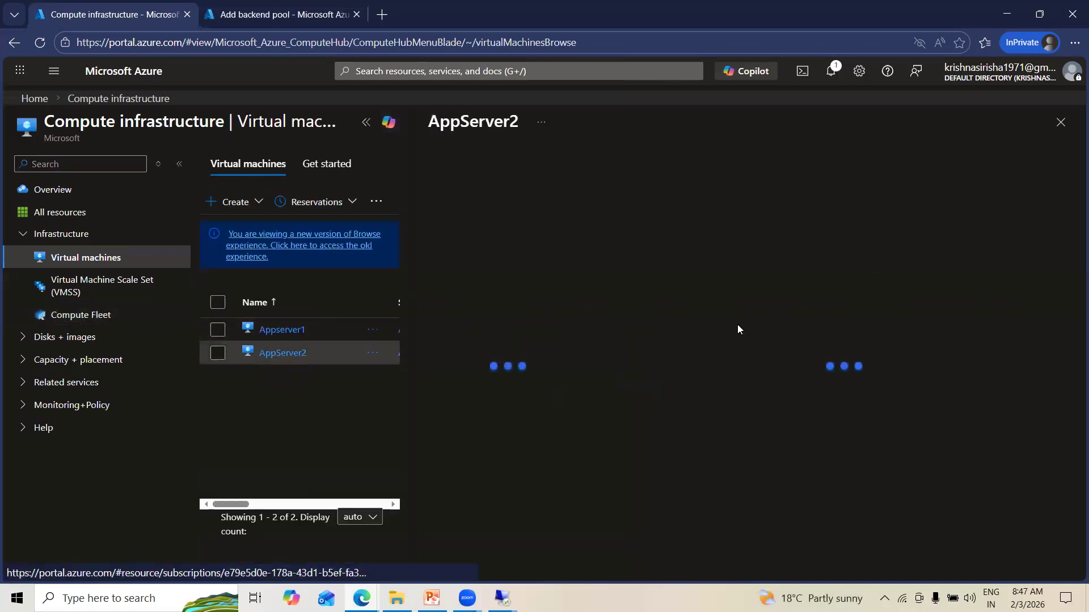
scroll(1071, 334, "down", 10)
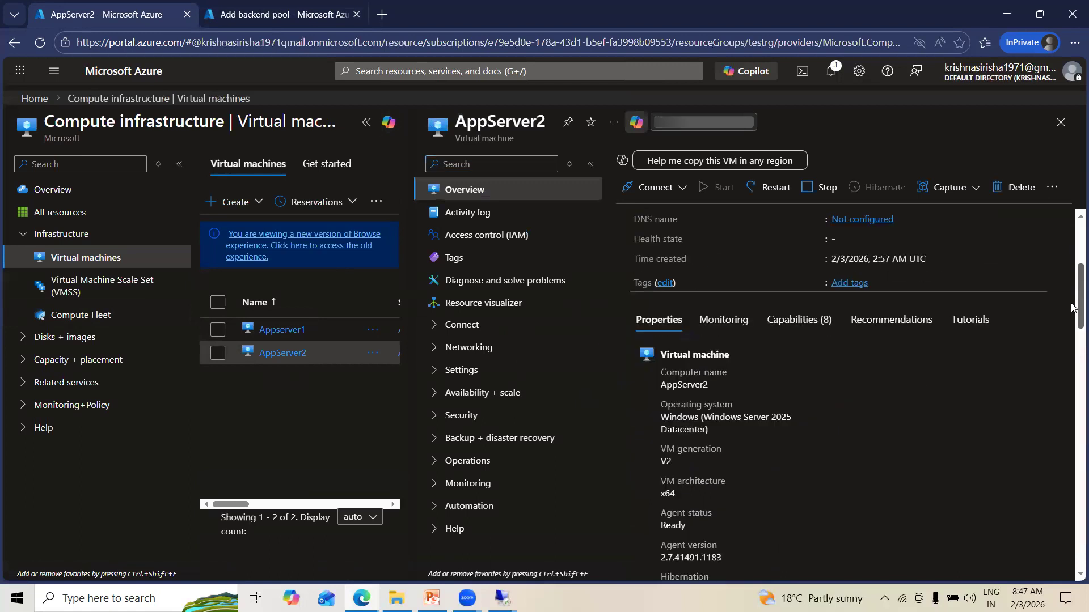
scroll(1071, 333, "up", 1)
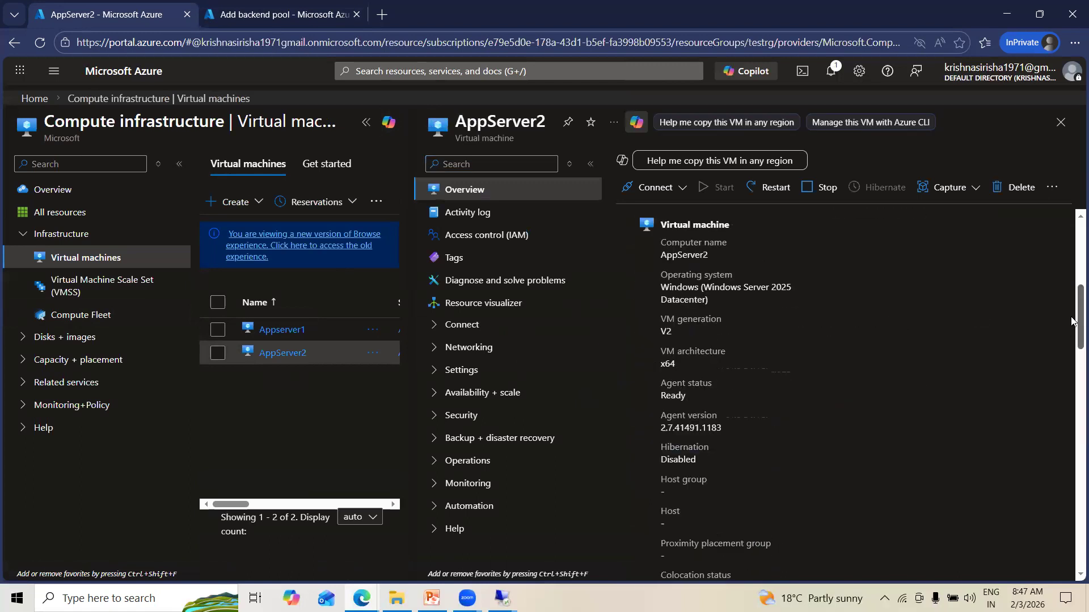
left_click(366, 123)
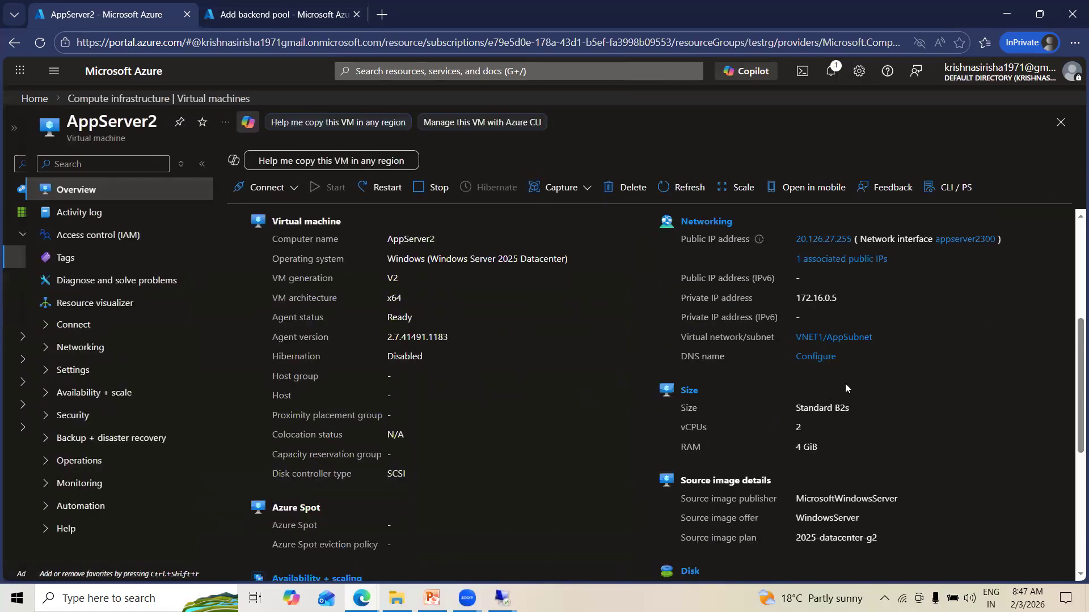
left_click_drag(798, 301, 840, 300)
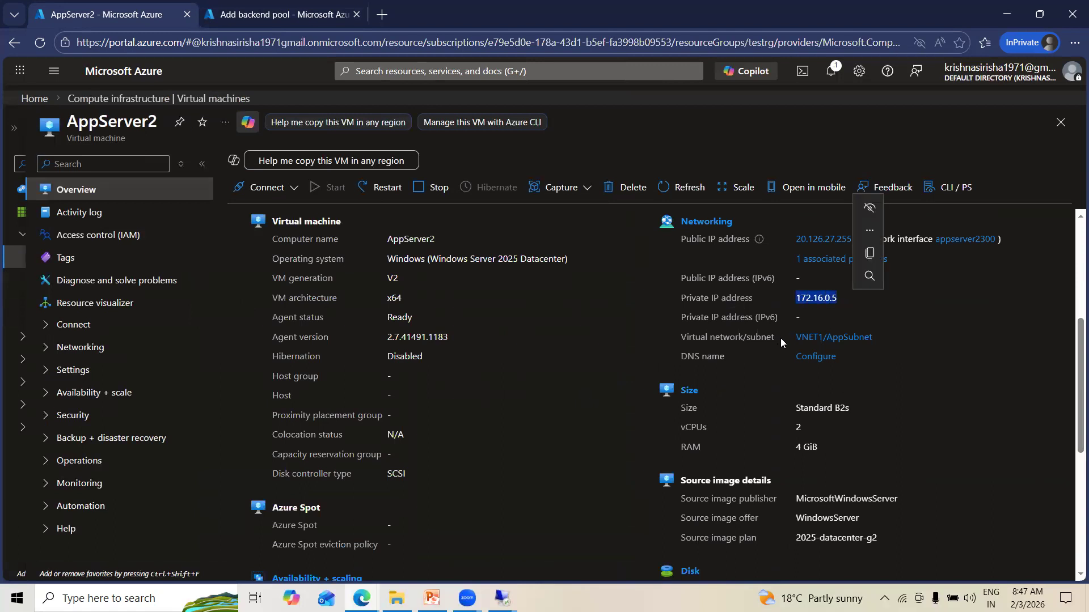
- Return to the backend pool form and add the backend IP addresses 172.16.0.4 for Appserver1 and 172.16.0.5 for AppServer2
left_click(278, 14)
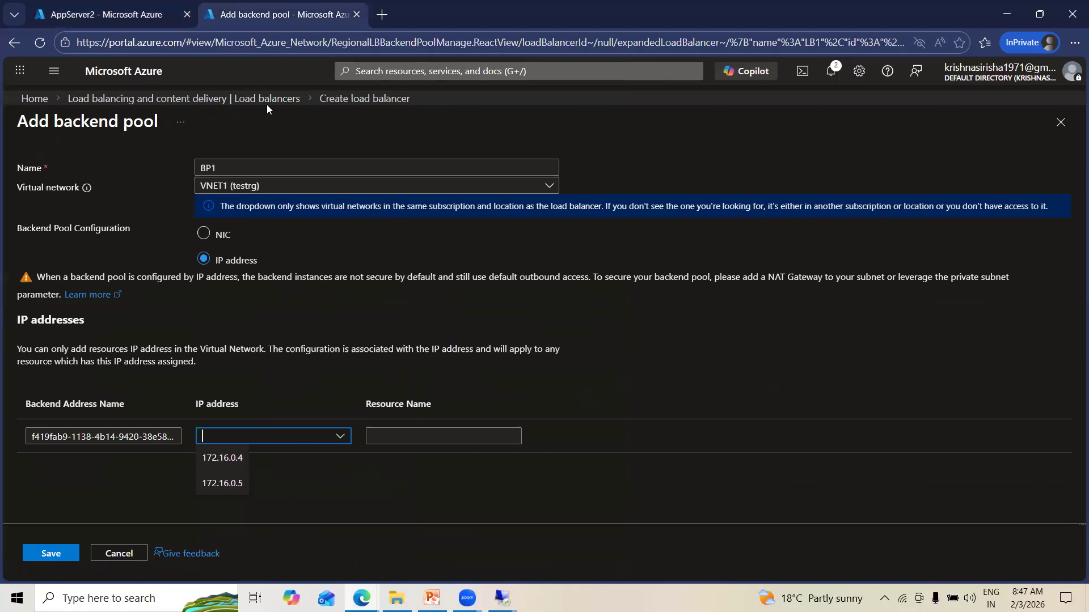
left_click(230, 457)
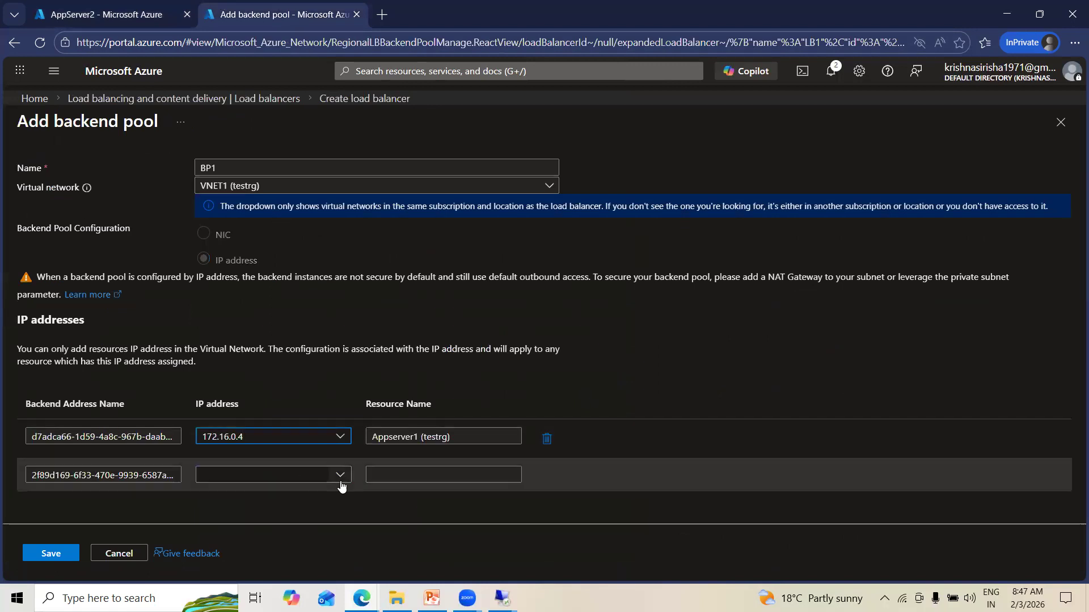
left_click(342, 478)
left_click(233, 516)
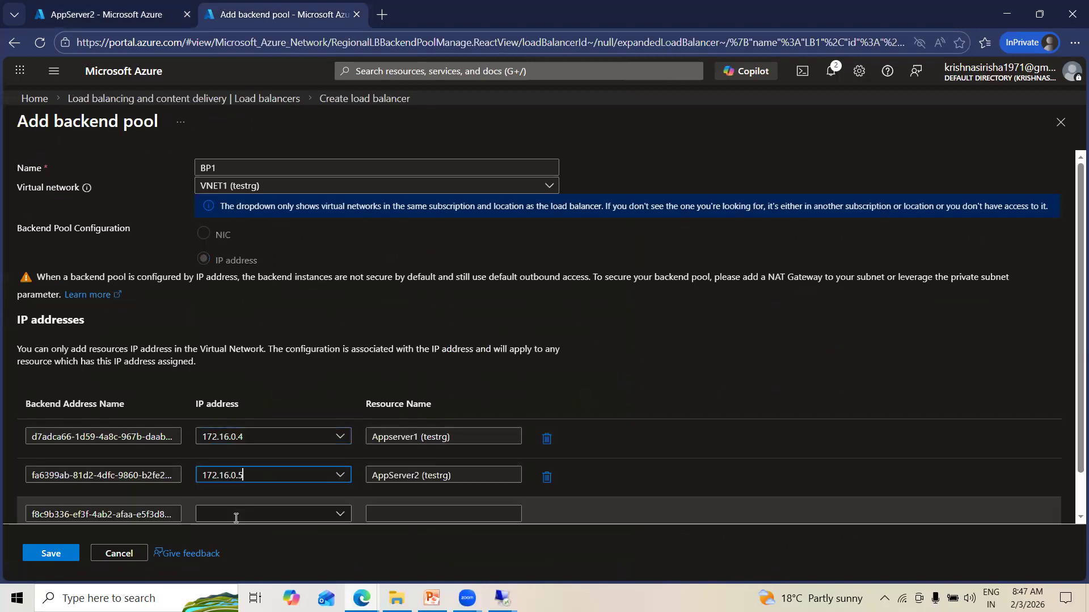
scroll(239, 511, "down", 1)
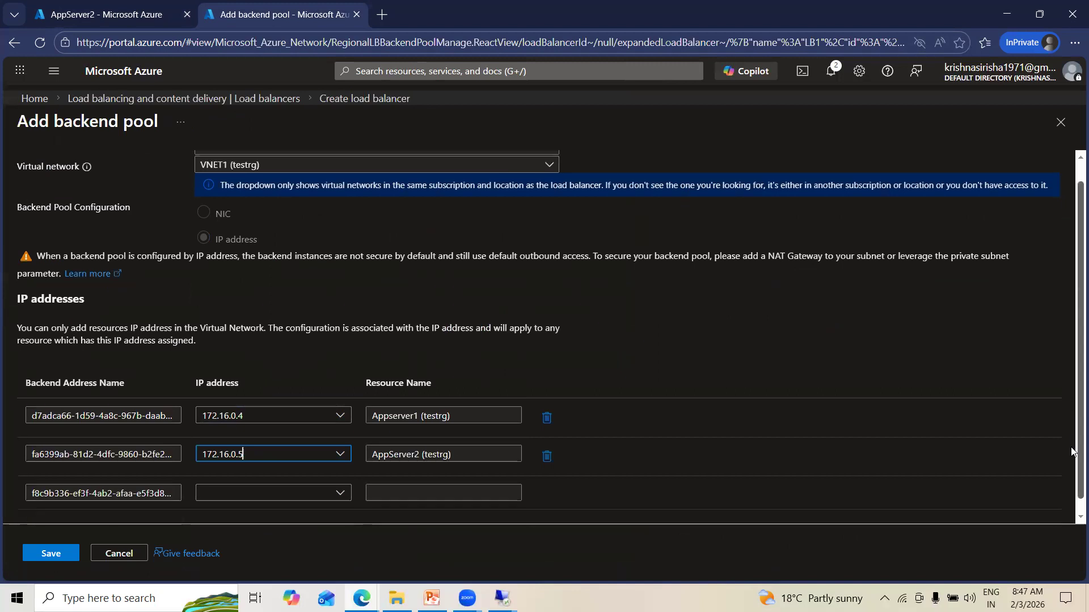
- Save backend pool BP1 and create load balancer LB1 without adding inbound rules, outbound rules or tags
left_click(47, 558)
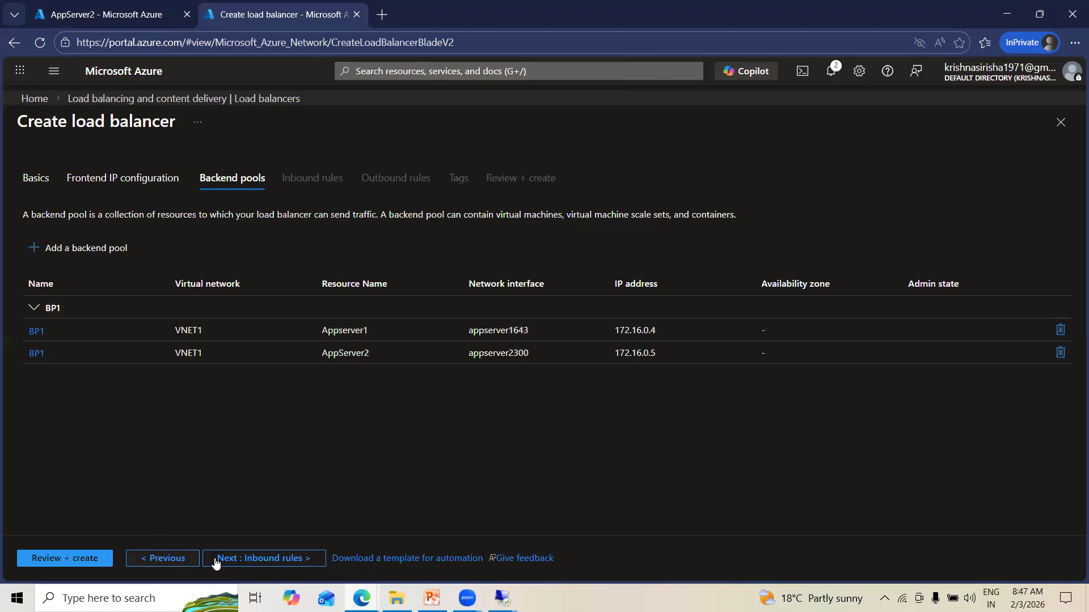
left_click(243, 558)
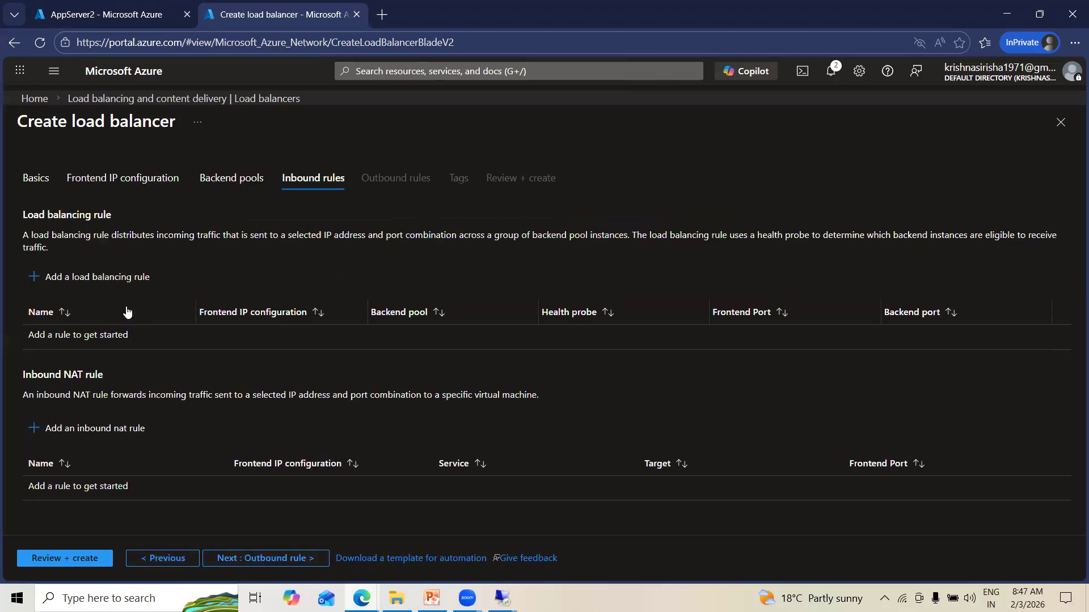
left_click(273, 560)
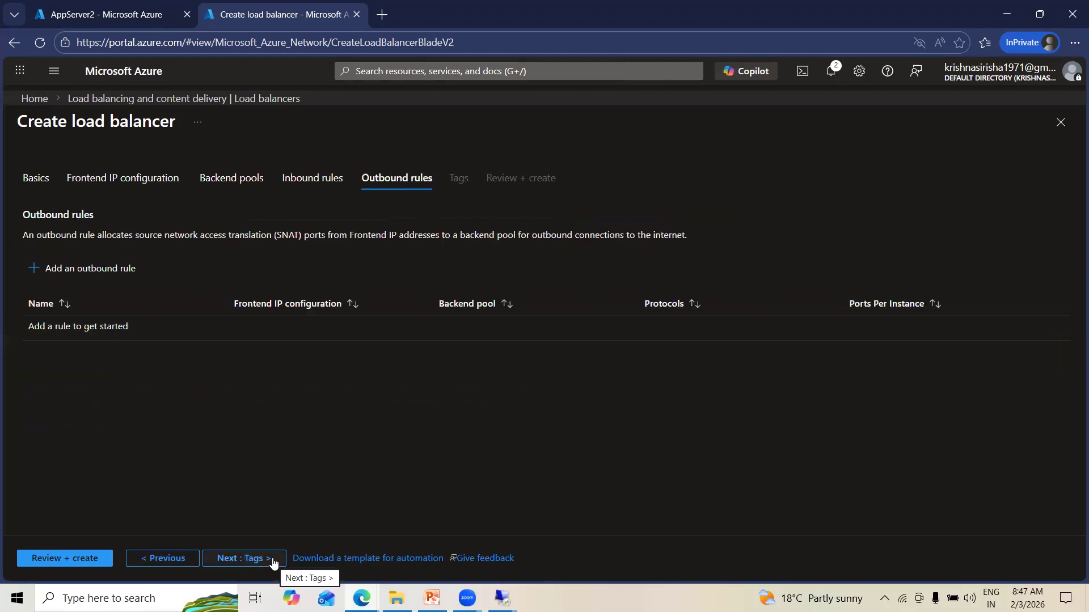
left_click(273, 562)
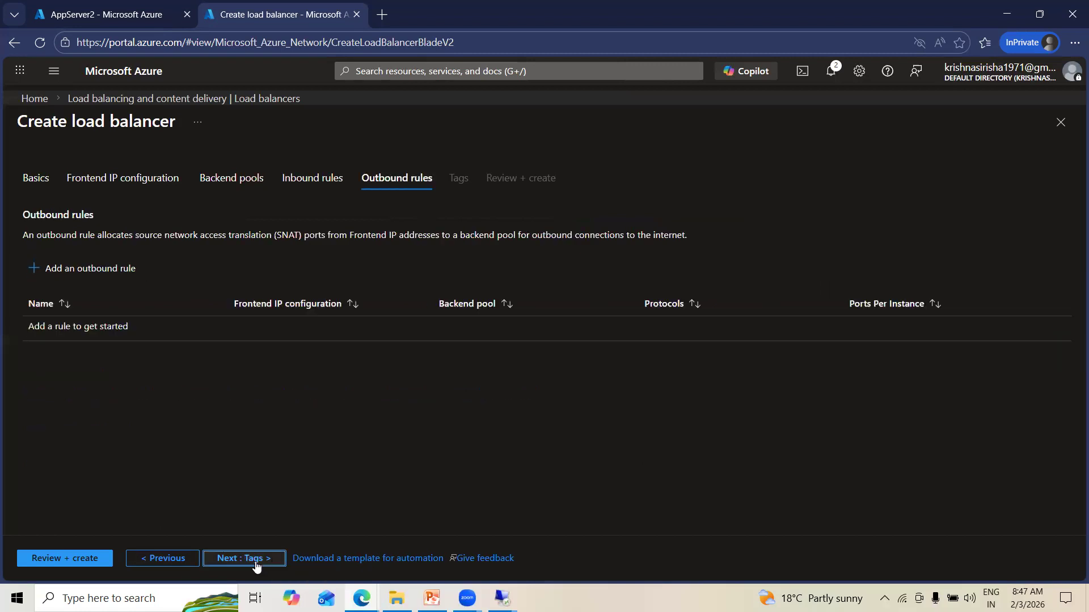
left_click(289, 561)
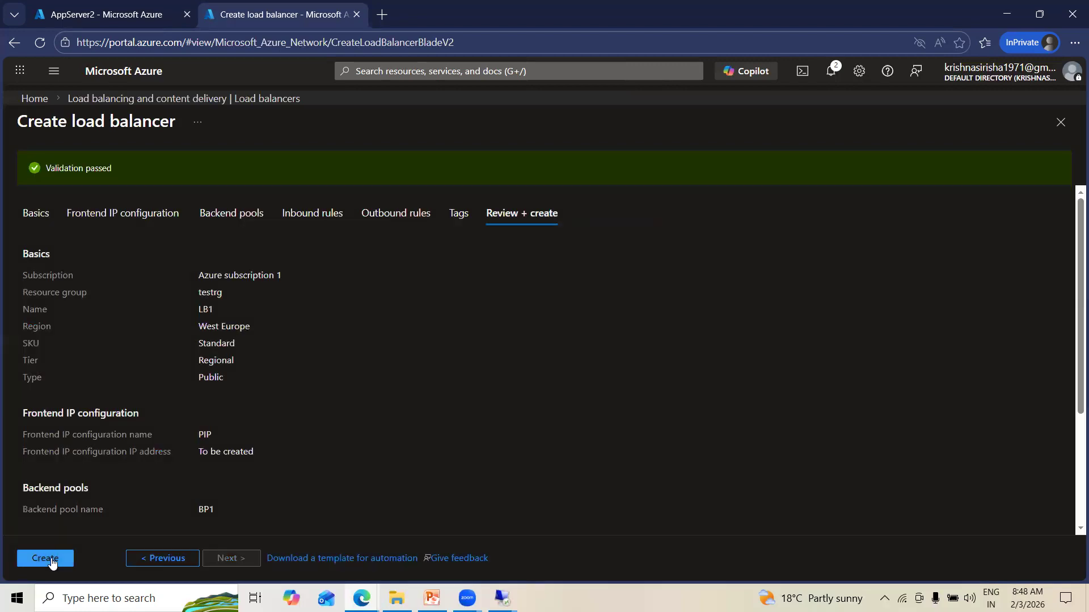
left_click(51, 558)
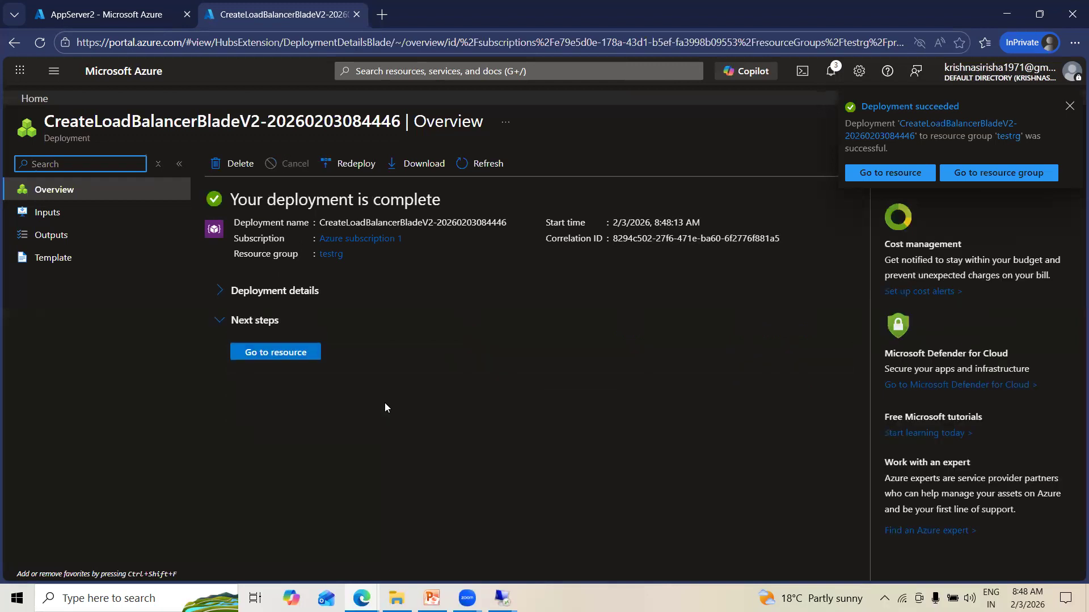
- Open the deployed LB1 resource and review its frontend IP configuration and backend pools
left_click(289, 357)
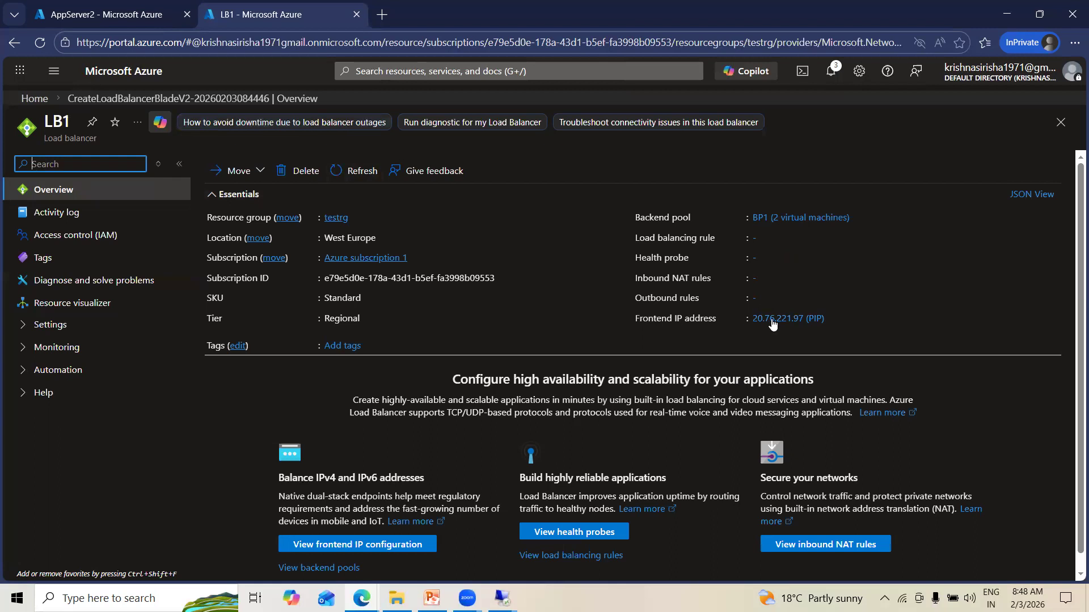
left_click(29, 330)
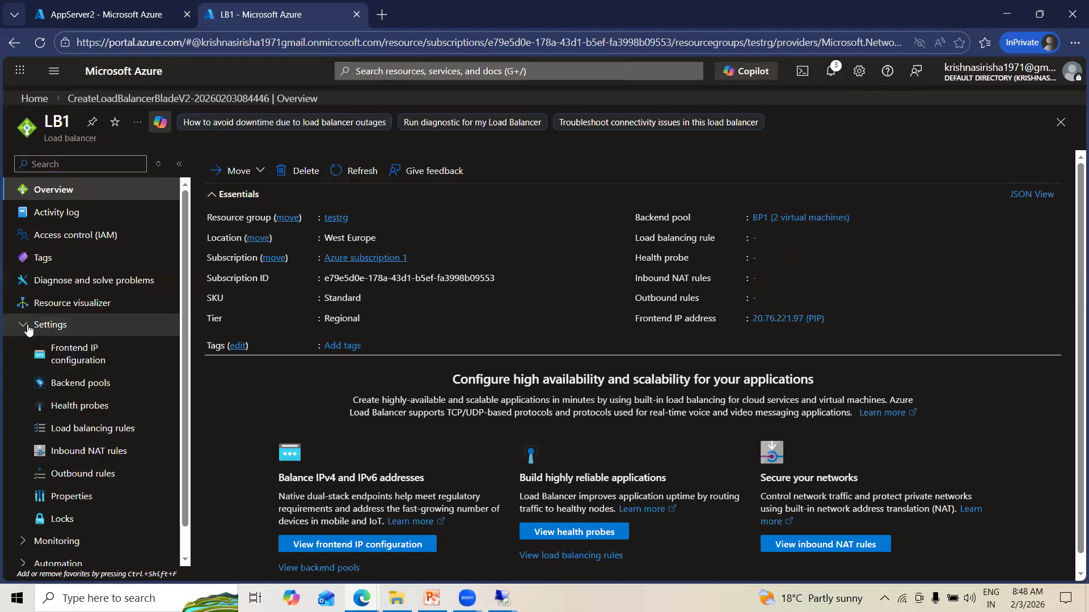
left_click(74, 361)
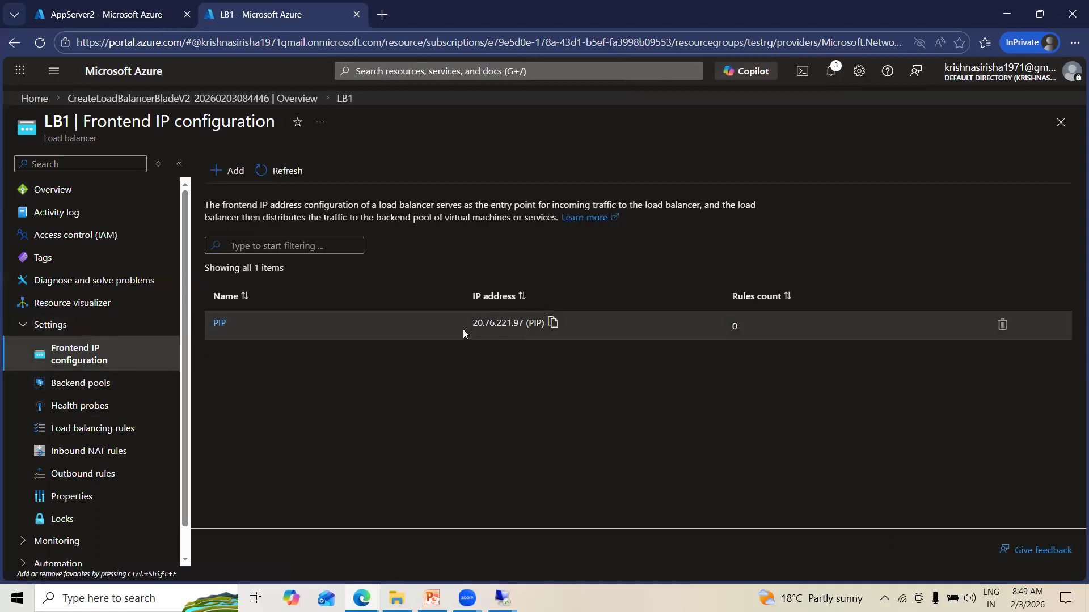
left_click_drag(464, 323, 522, 323)
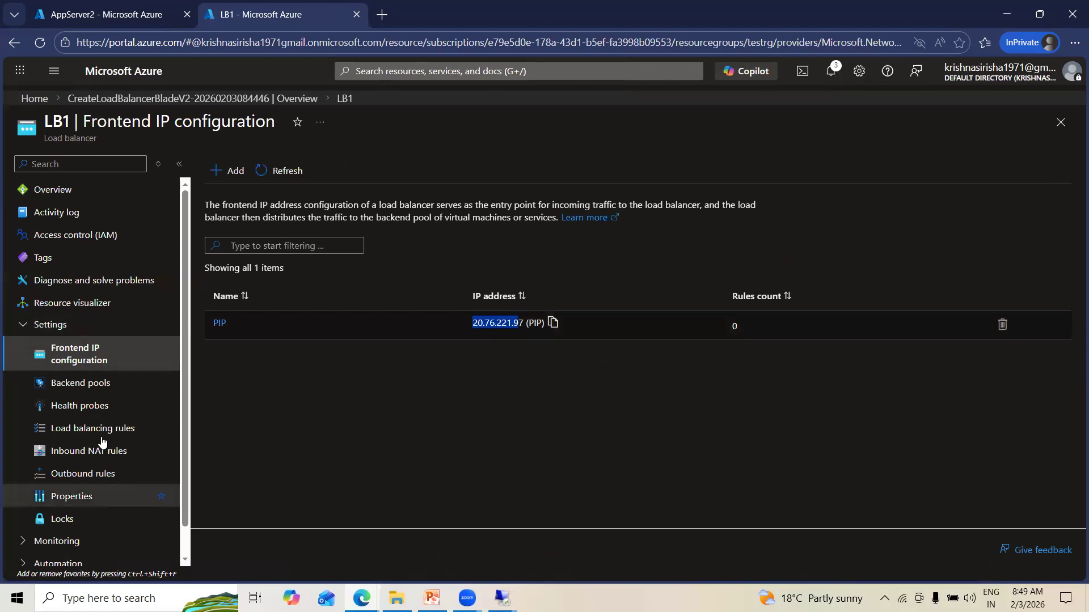
left_click(102, 383)
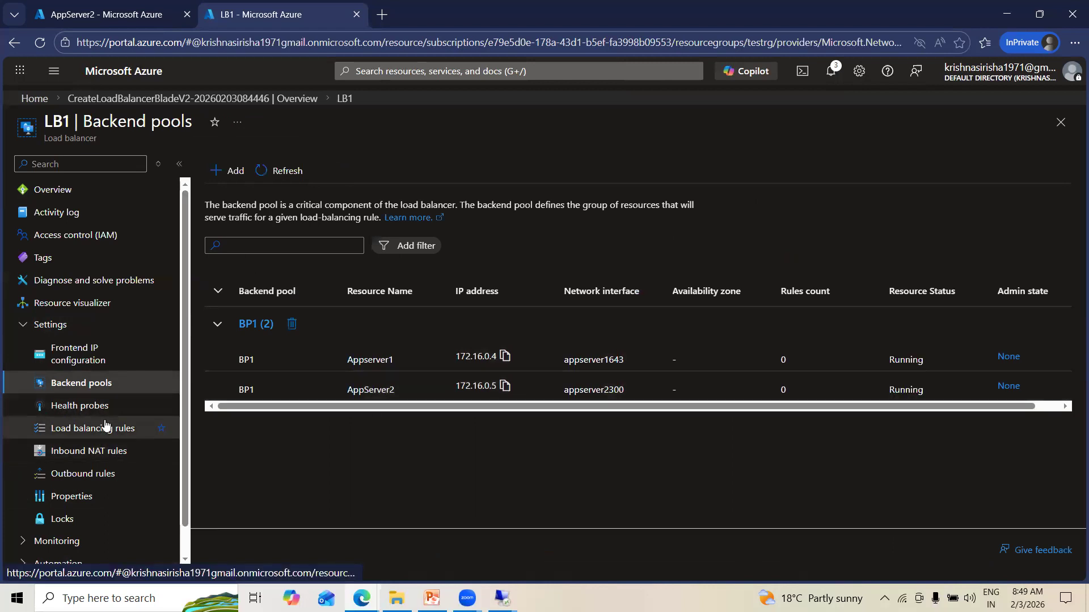
- Open LB1's load balancing rules, consult the Load Balancer slide in PowerPoint and return to the Azure portal
left_click(86, 430)
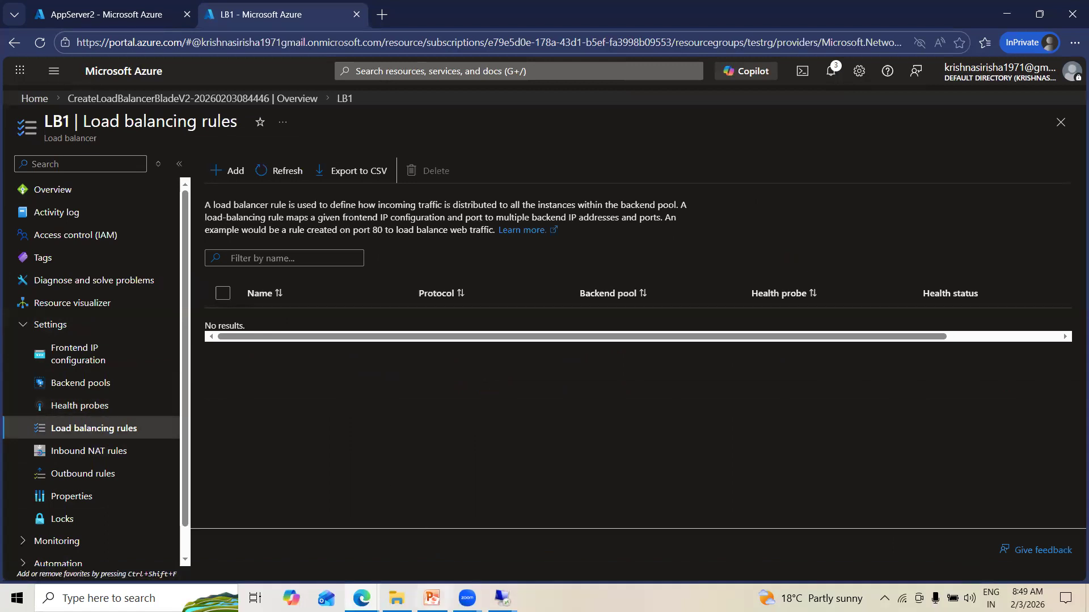
key("alt+Tab")
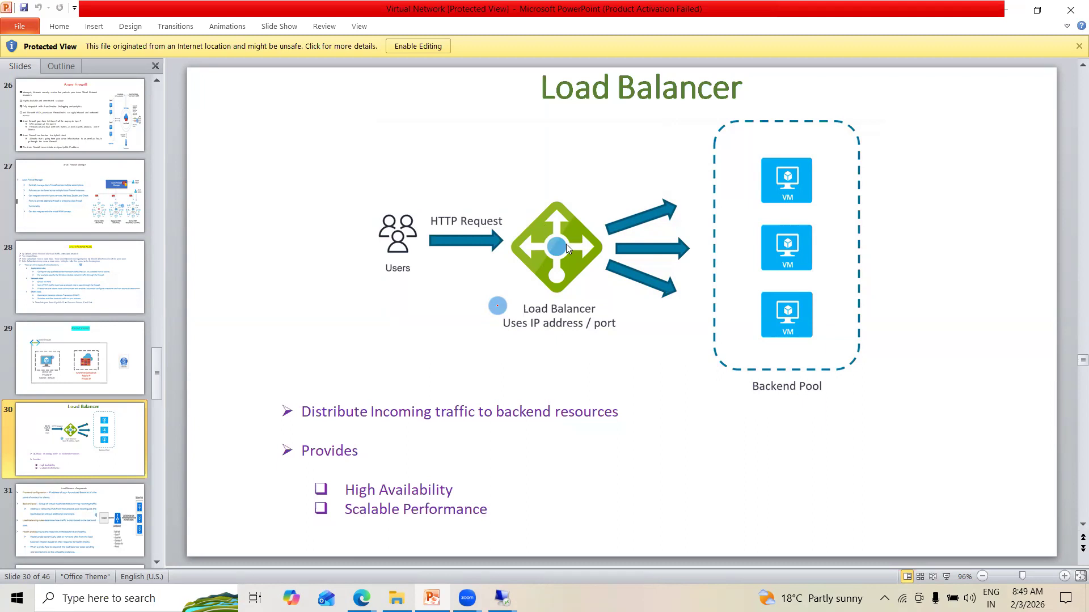
mouse_move(361, 598)
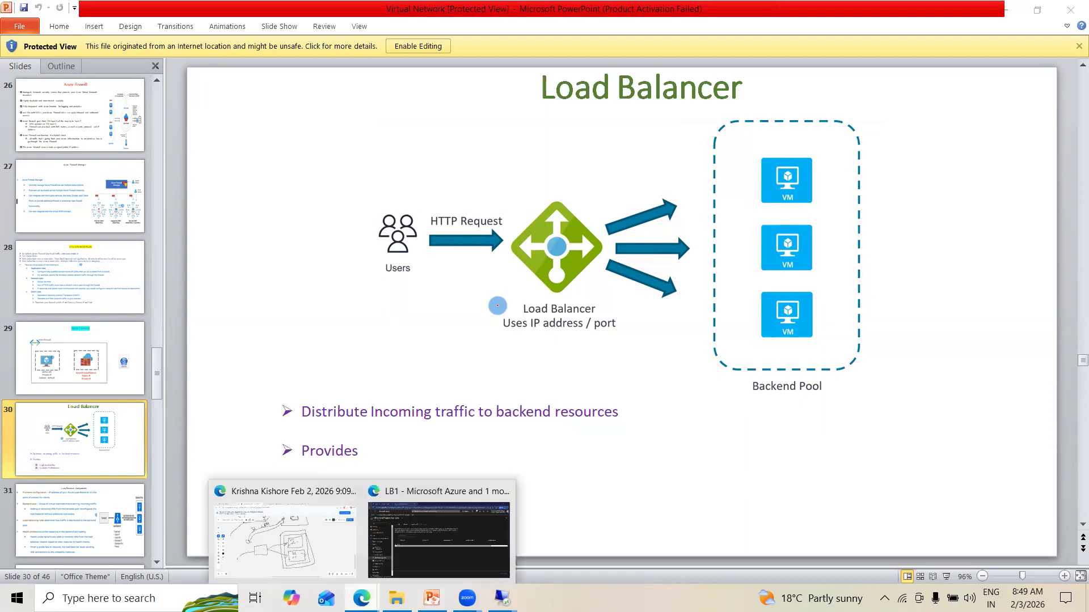
left_click(430, 560)
- Start a load balancing rule named Rule1 with frontend IP address PIP and backend pool BP1
left_click(229, 171)
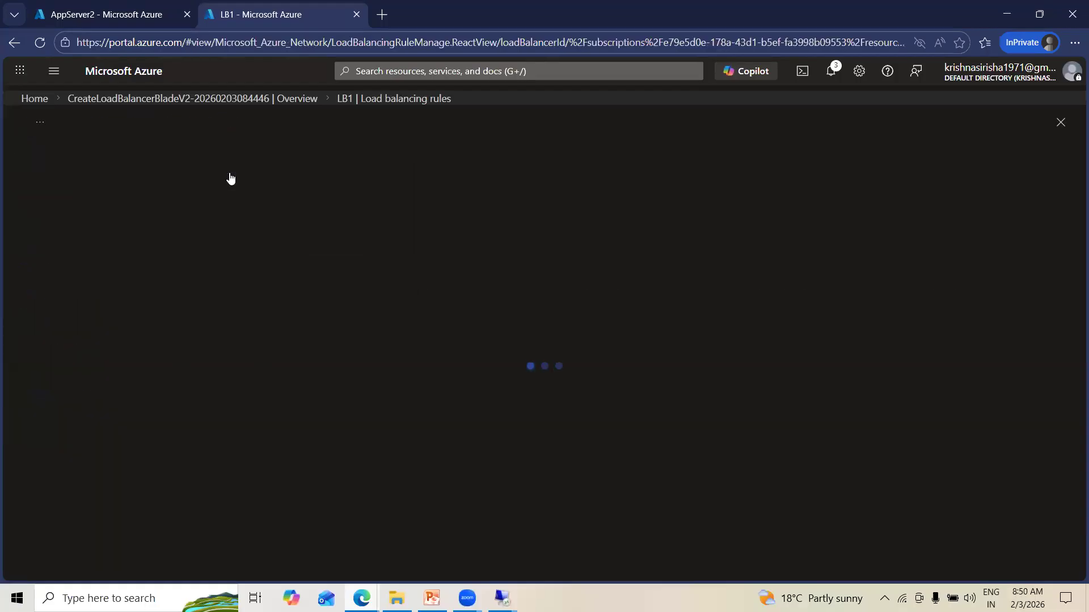
left_click(257, 227)
type("Rule1")
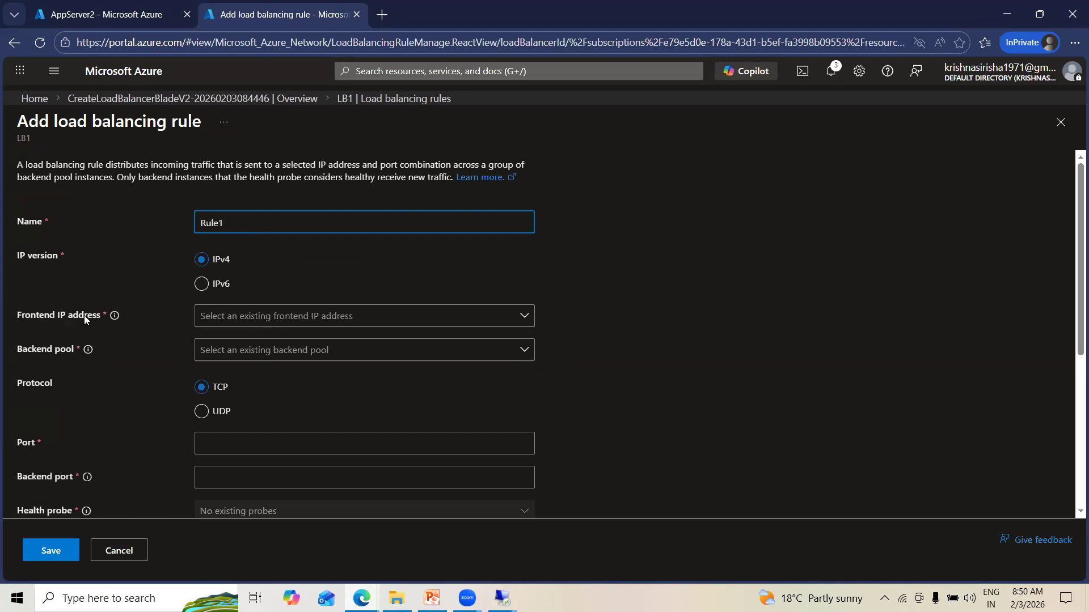
left_click(261, 317)
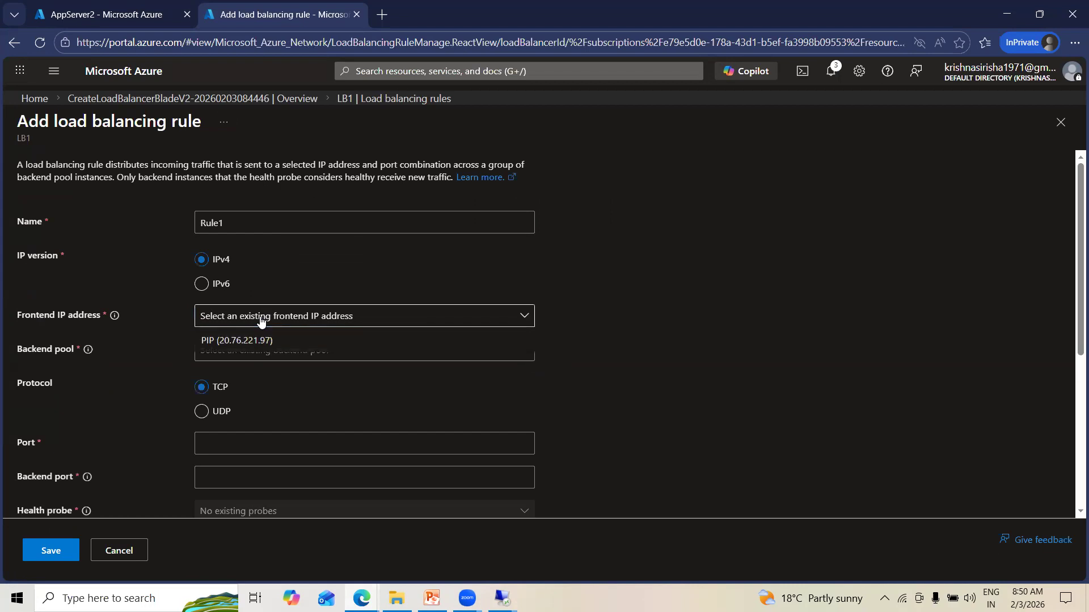
left_click(214, 341)
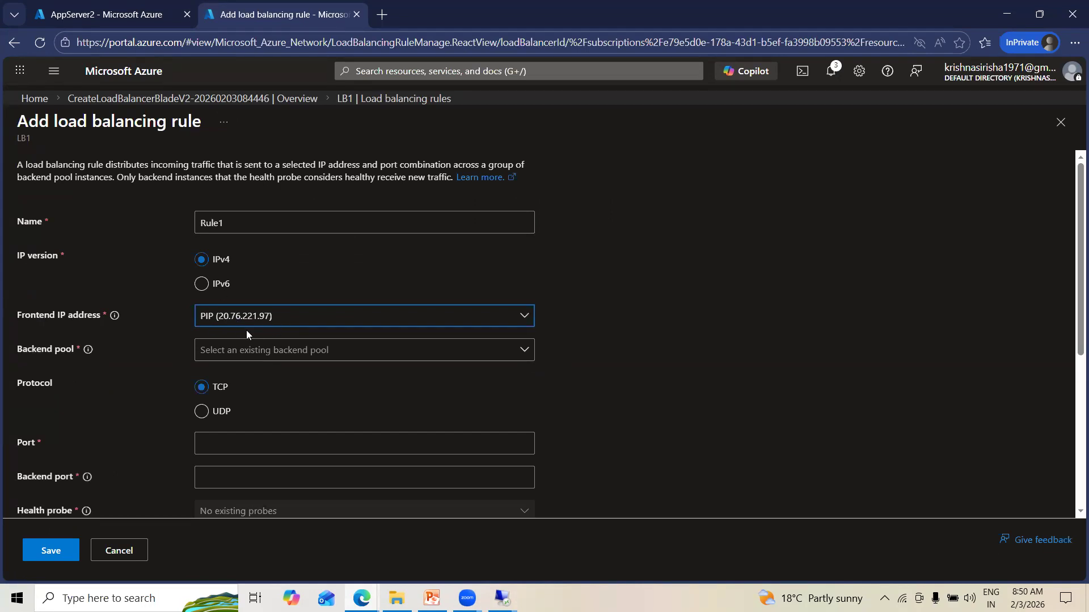
left_click(245, 351)
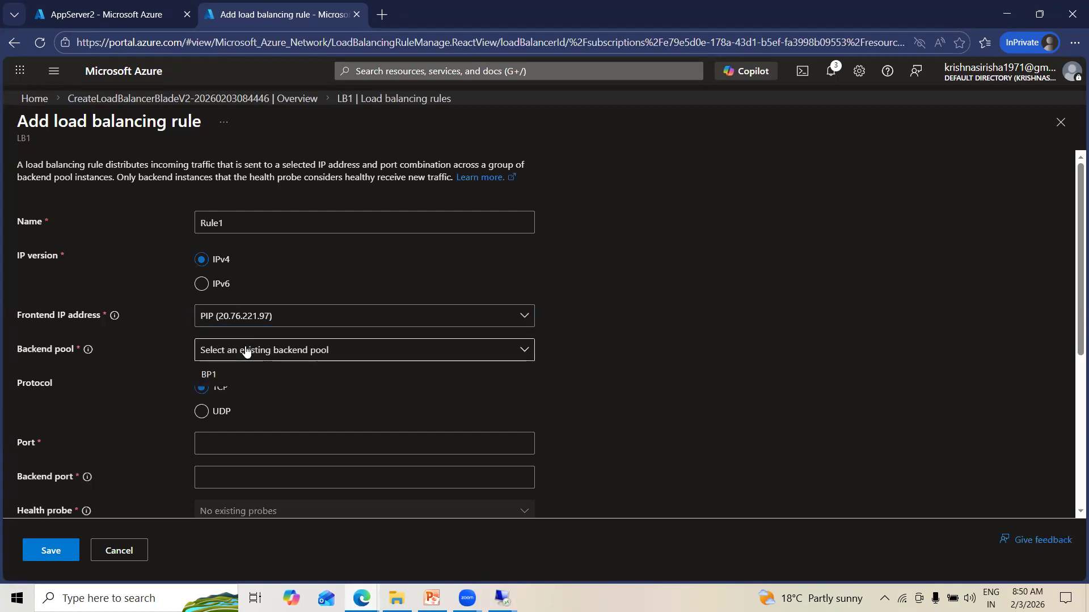
left_click(207, 376)
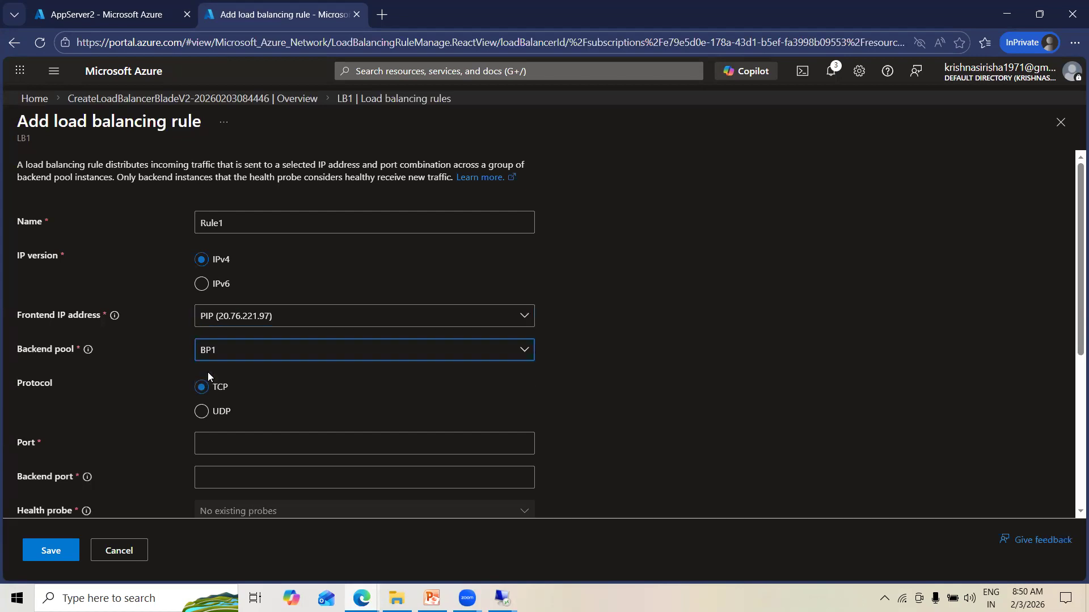
- Switch to PowerPoint to view the Load Balancer diagram again and return to the load balancing rule form
mouse_move(432, 598)
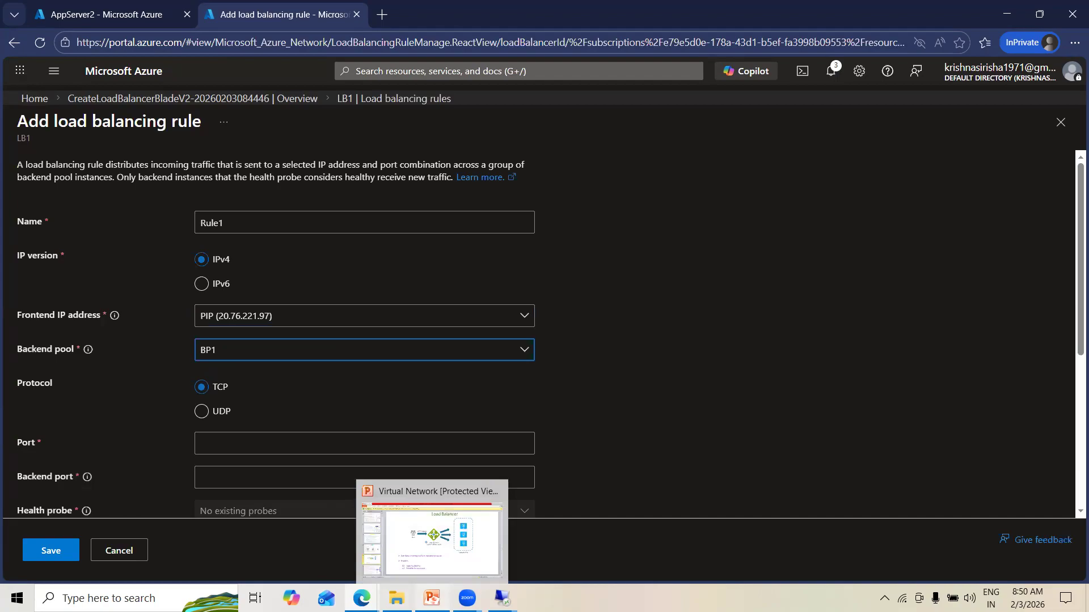
left_click(430, 549)
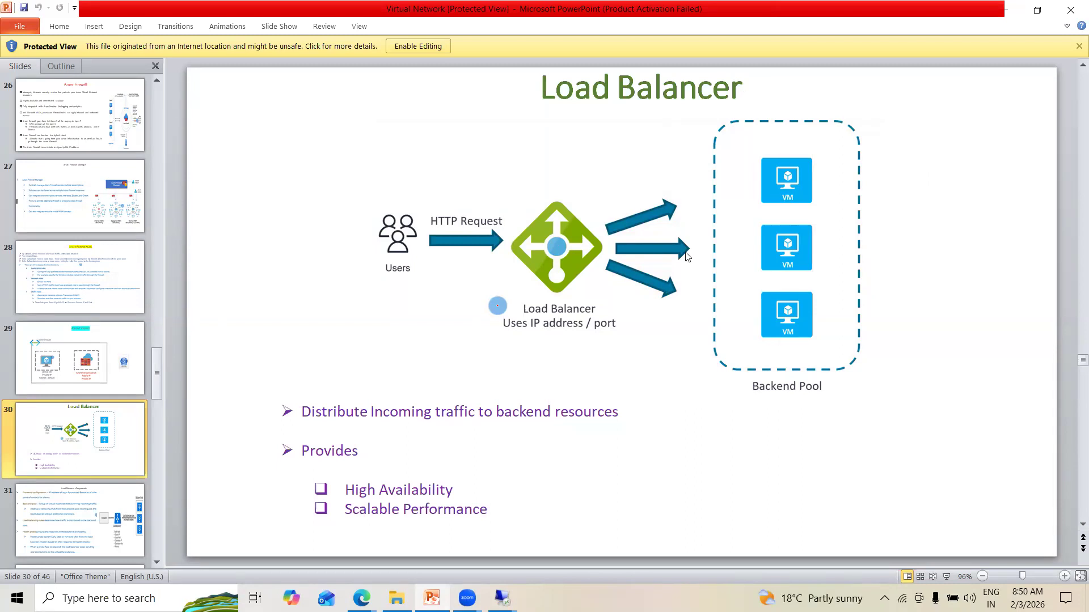
mouse_move(361, 598)
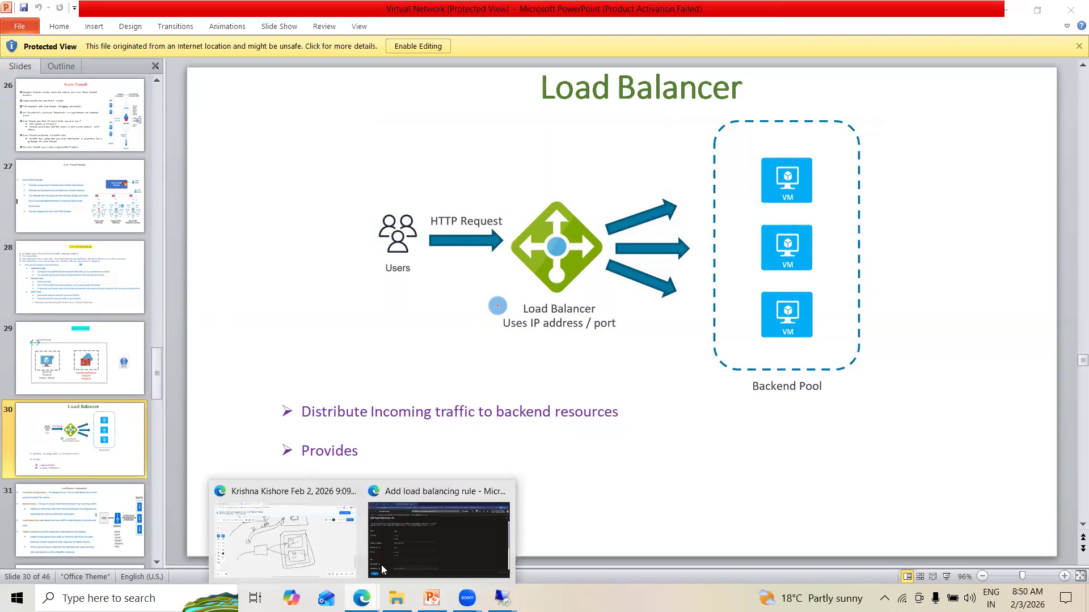
left_click(437, 530)
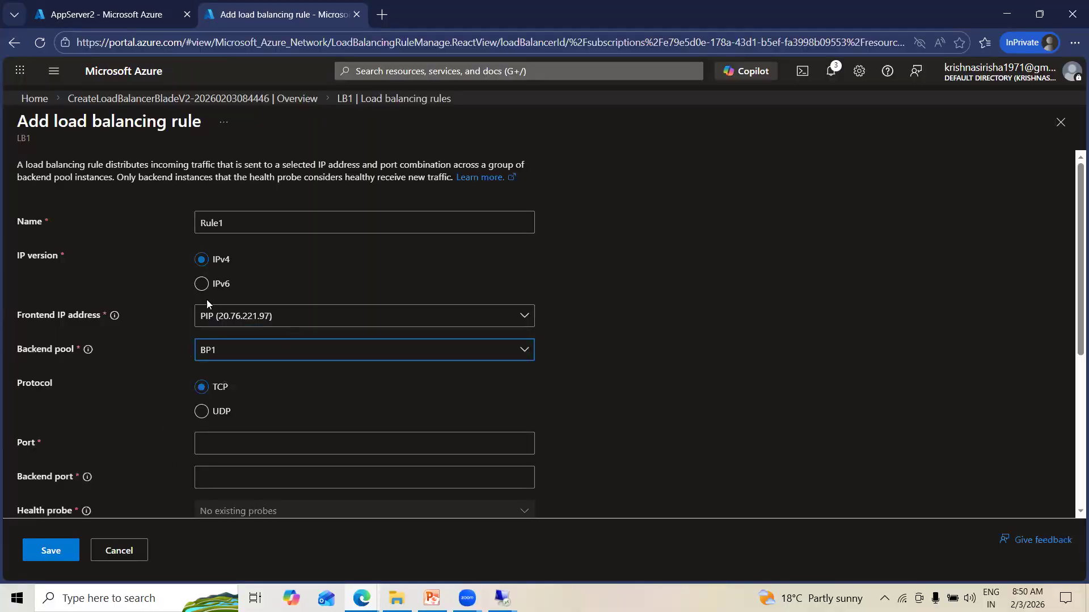
- Set both the port and the backend port of Rule1 to 80
left_click(238, 441)
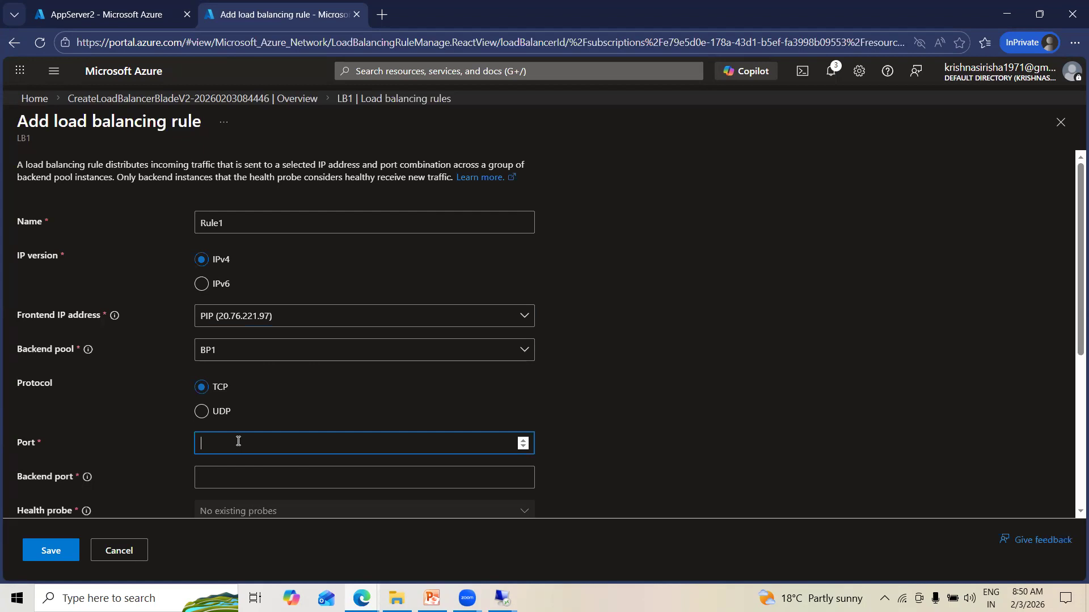
type("80")
left_click_drag(1071, 323, 1071, 409)
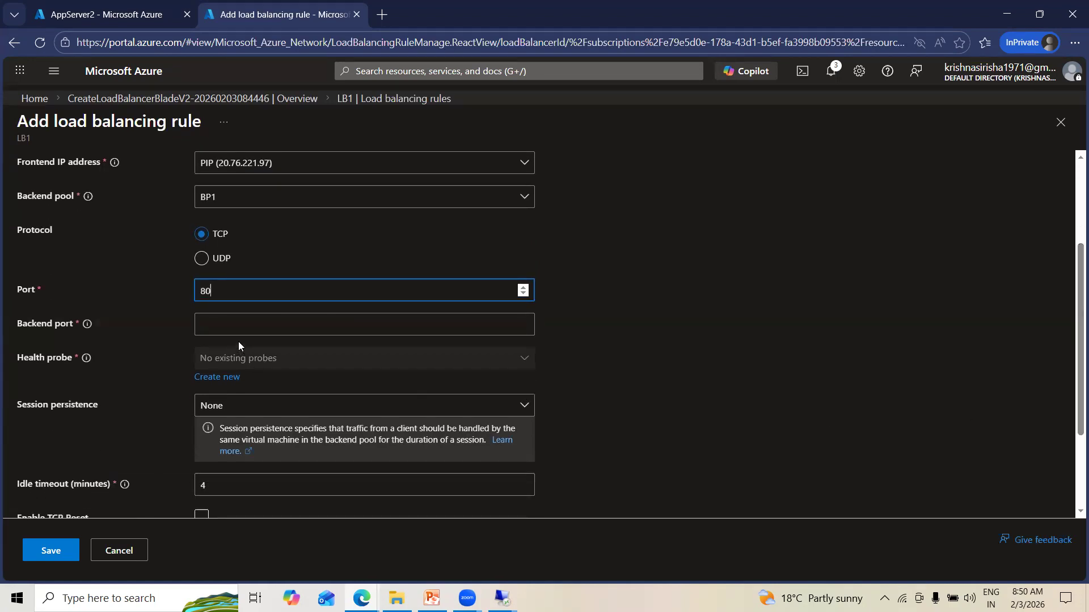
left_click(226, 321)
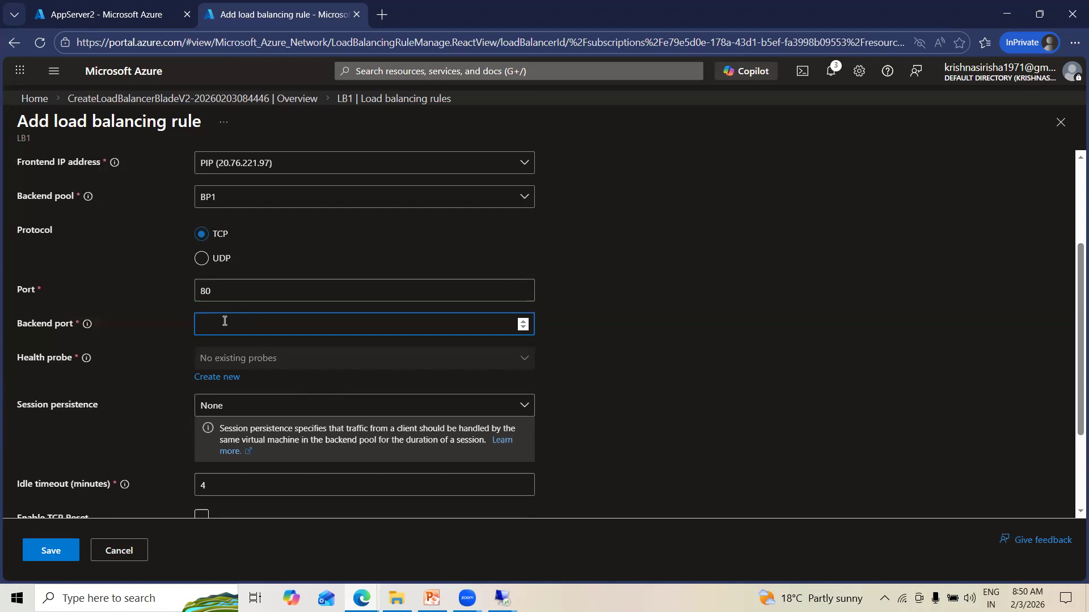
type("80")
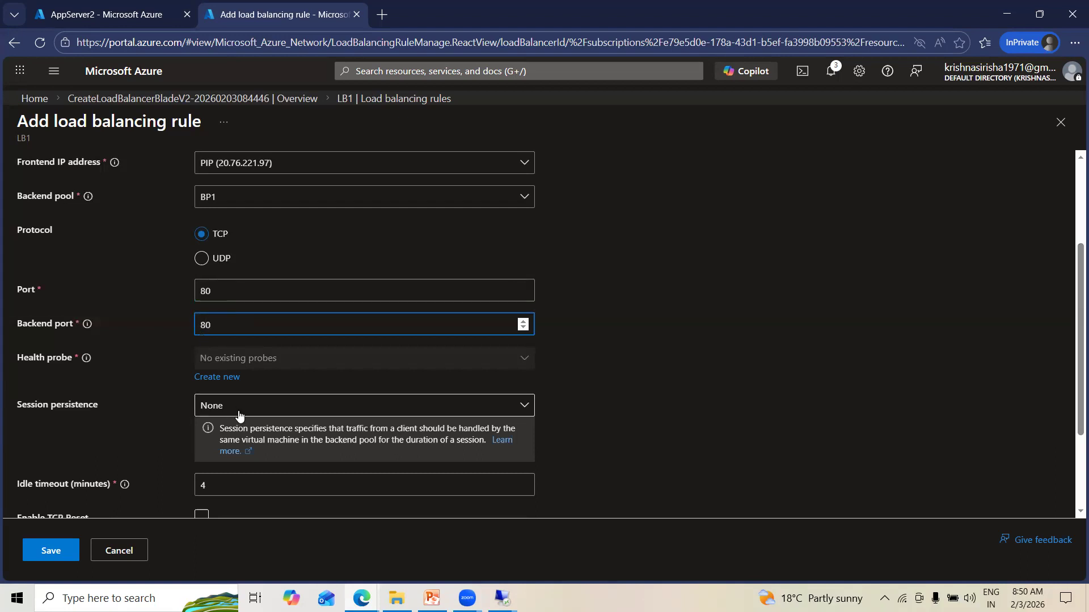
left_click(635, 366)
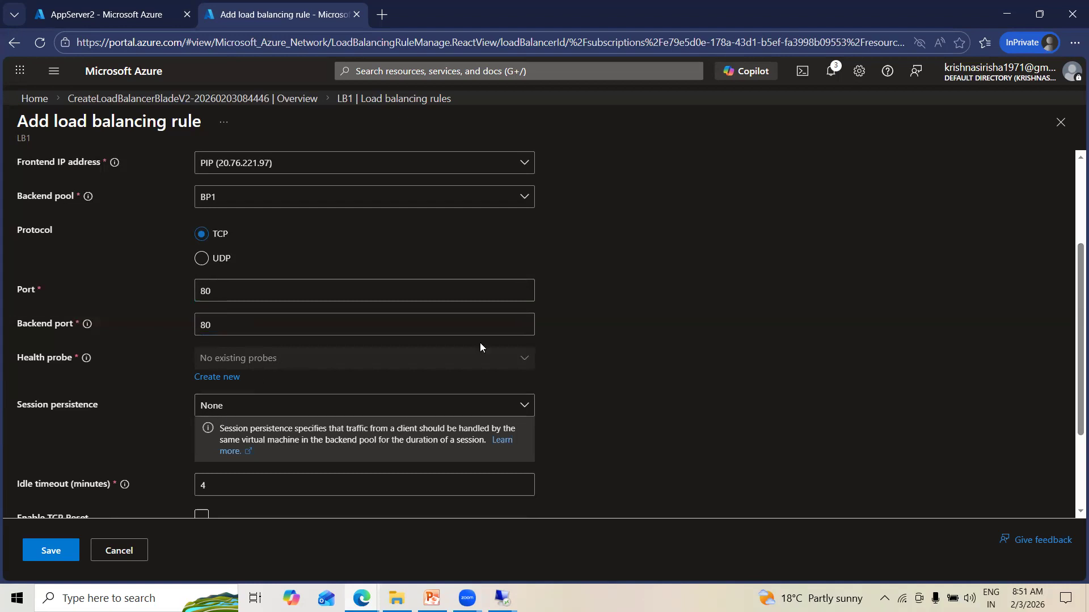
- Create a health probe named HB1 on TCP port 80 for Rule1 and switch to the Load Balancer slide in PowerPoint
left_click(229, 378)
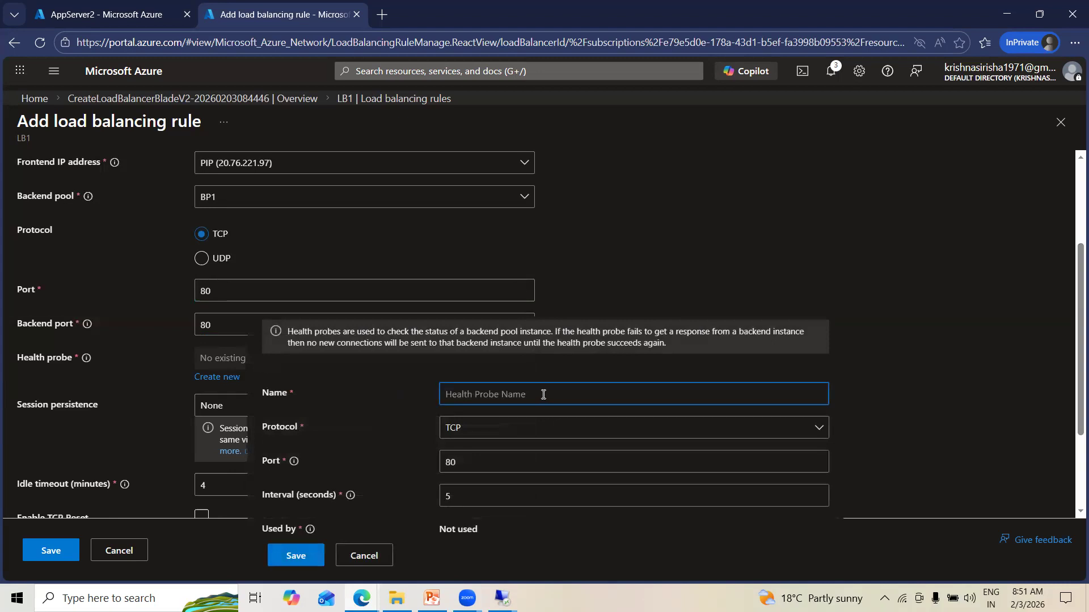
type("HB1")
left_click(287, 554)
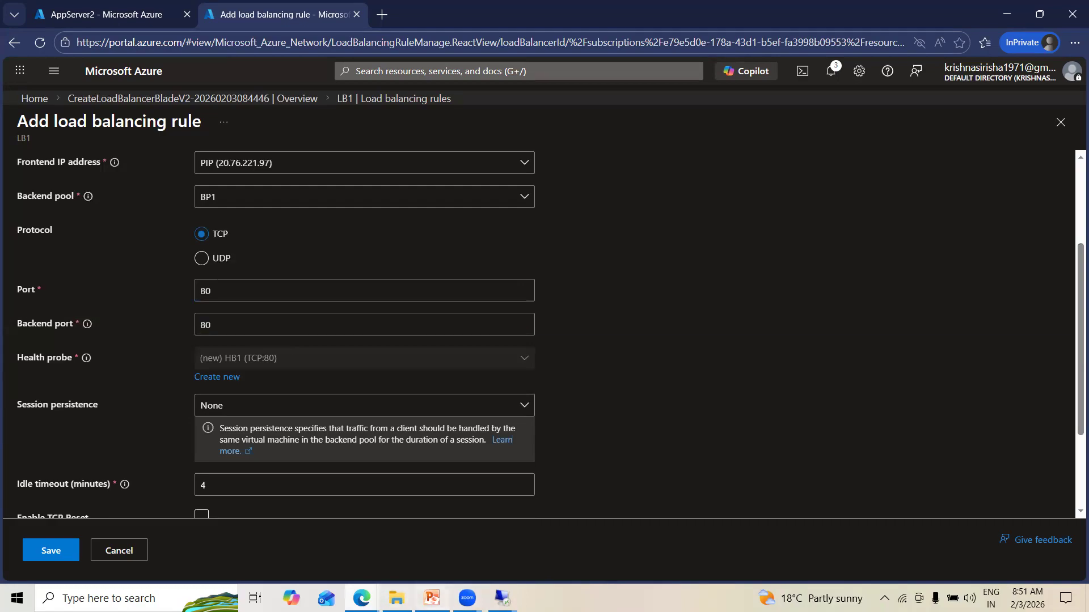
left_click(432, 599)
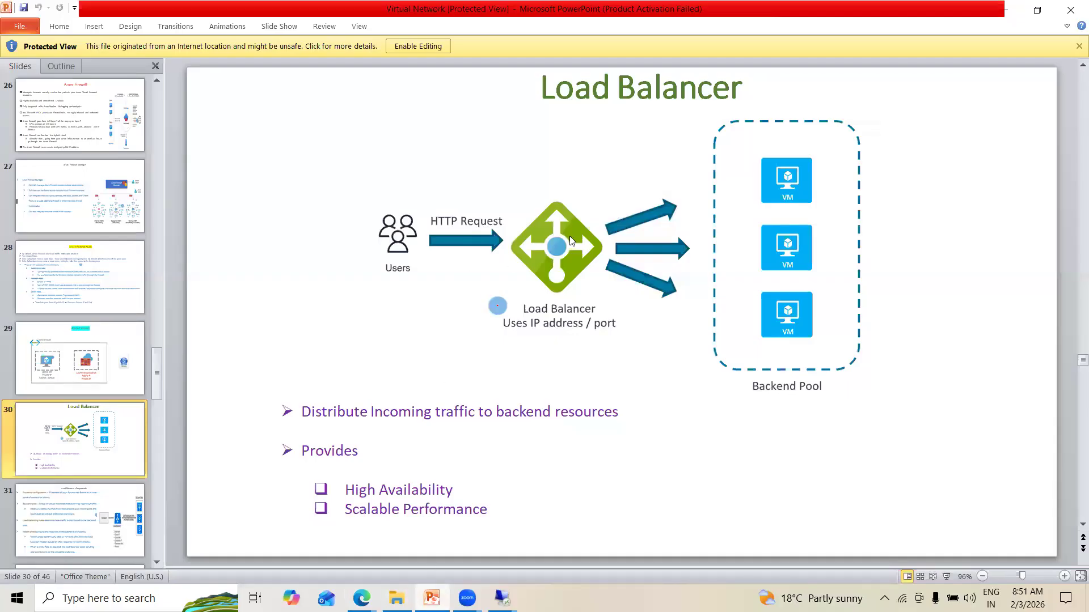
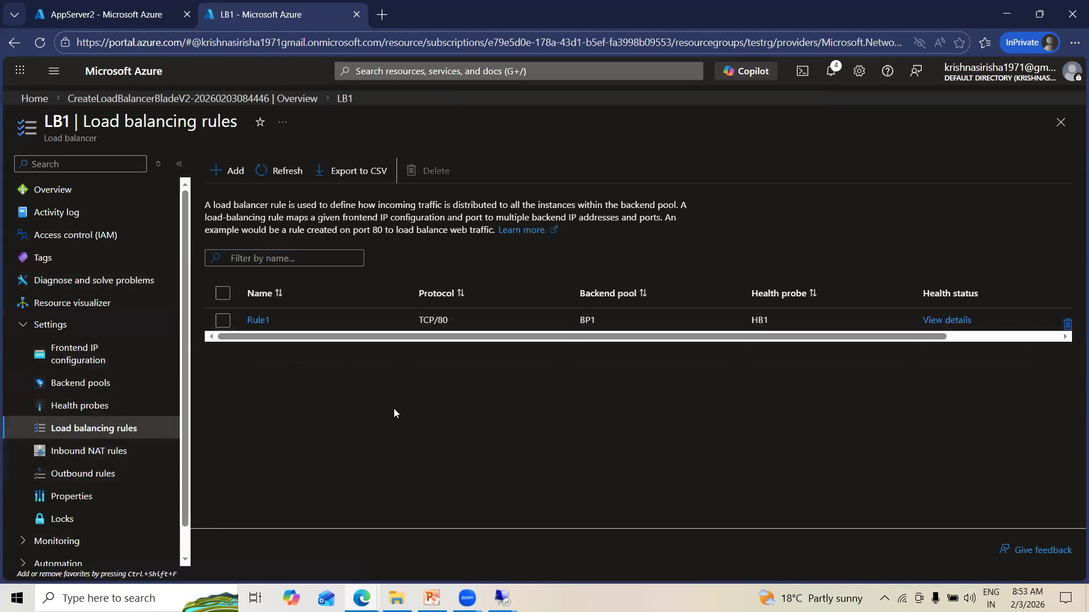
- Copy the frontend IP address of LB1 from its overview
left_click(75, 191)
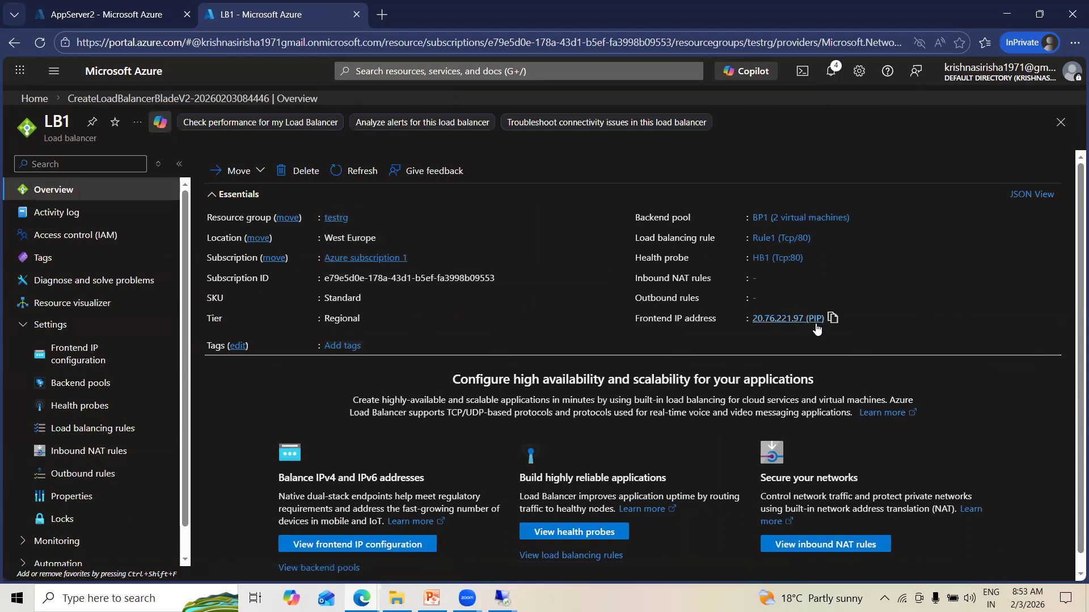
left_click(832, 318)
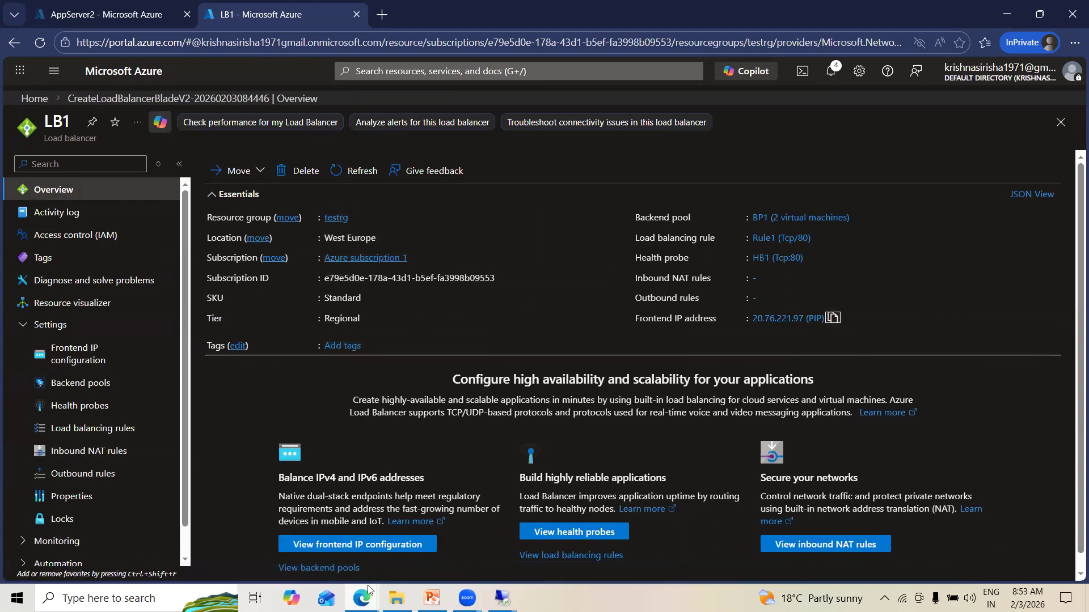
- Open 20.76.221.97/irctc.html in a new tab of the regular browser window, using the copied load balancer IP without its (PIP) suffix
mouse_move(362, 598)
left_click(272, 538)
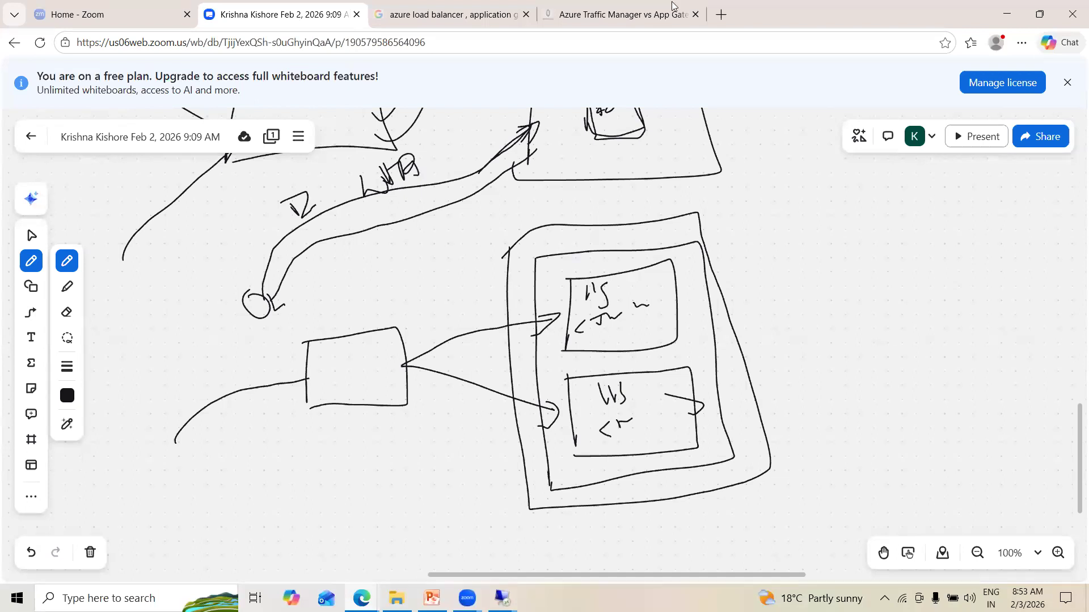
left_click(722, 15)
left_click(329, 50)
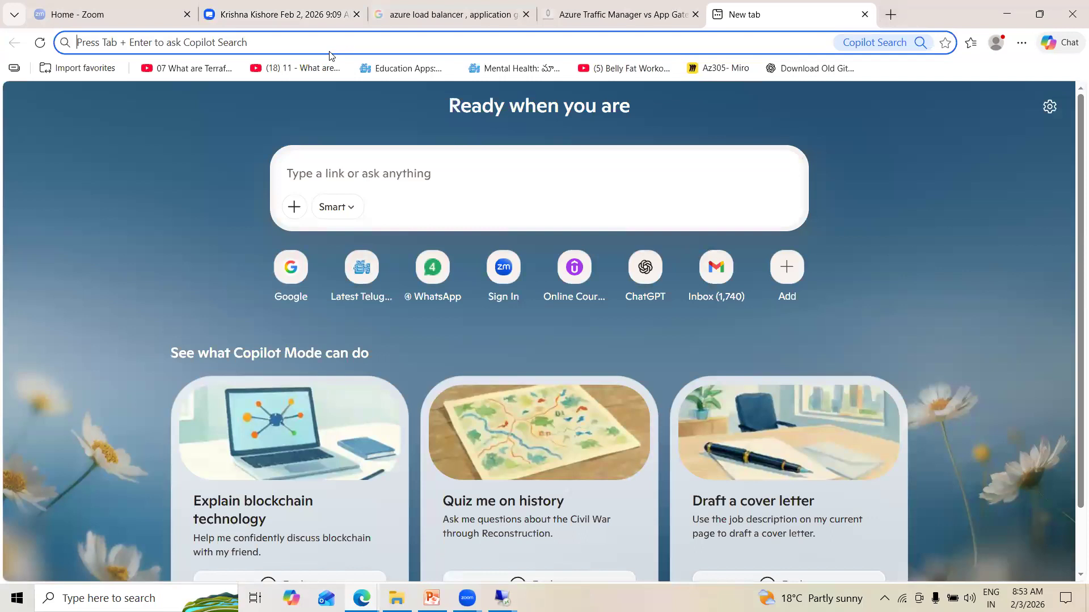
key("ctrl+v")
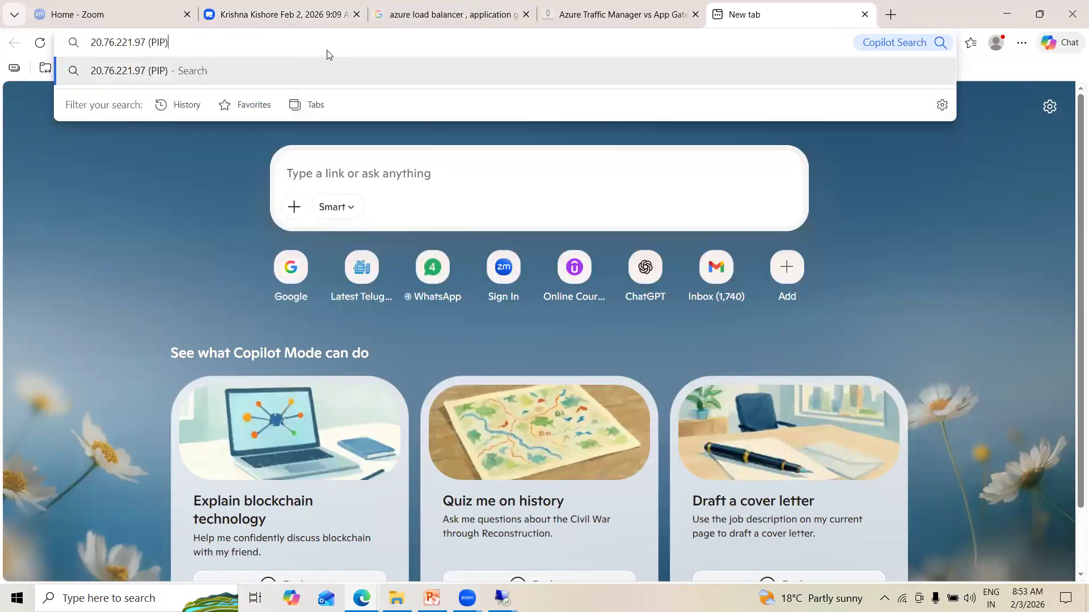
key("BackSpace")
key("BackSpace")
key("BackSpace")
key("BackSpace")
key("BackSpace")
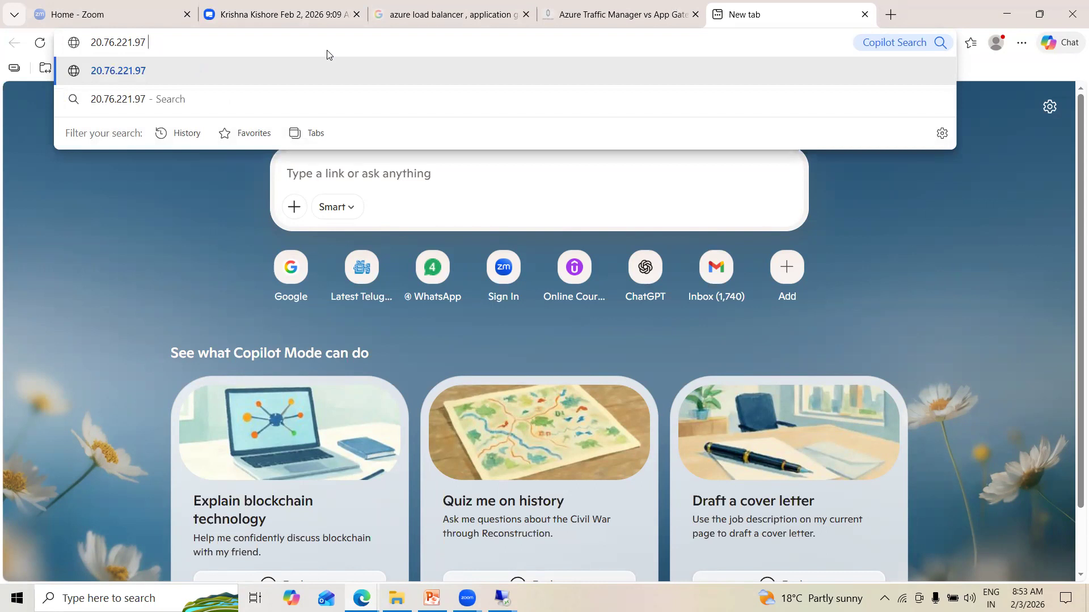
type("/ic")
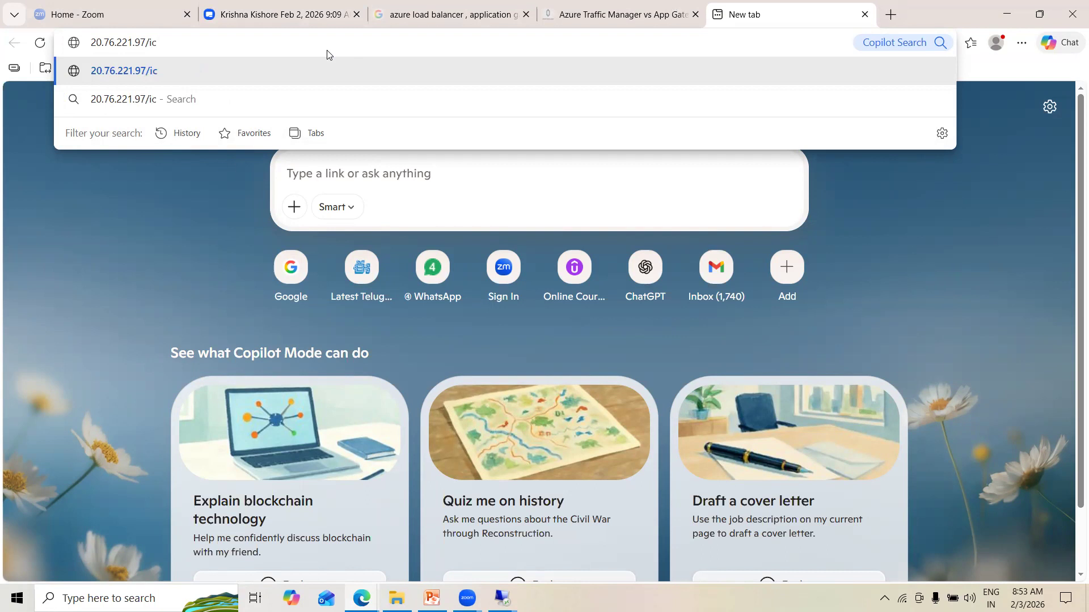
key("BackSpace")
type("rctc.html")
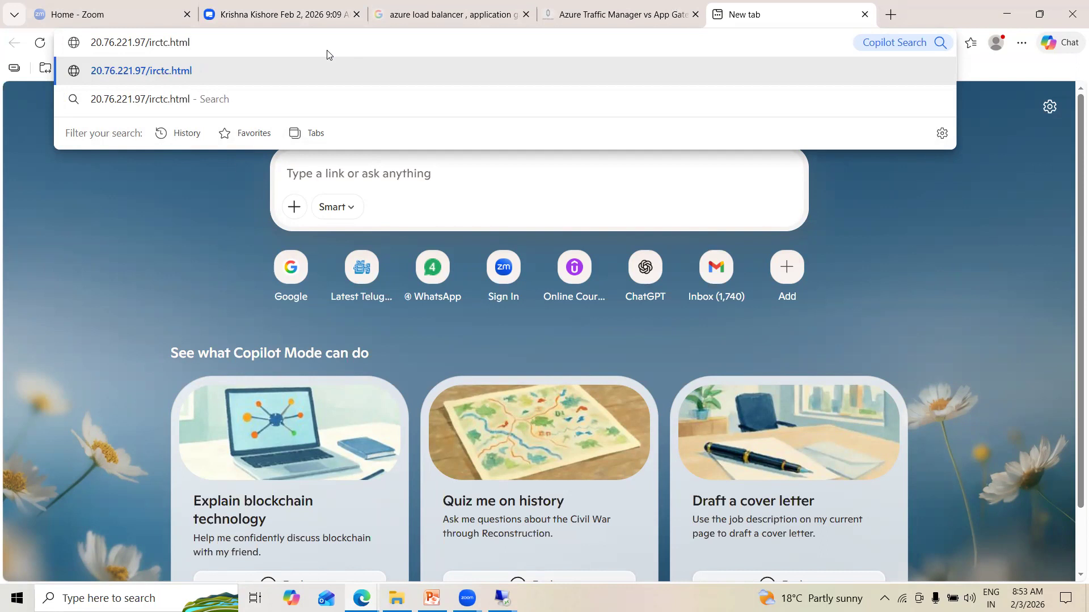
key("Return")
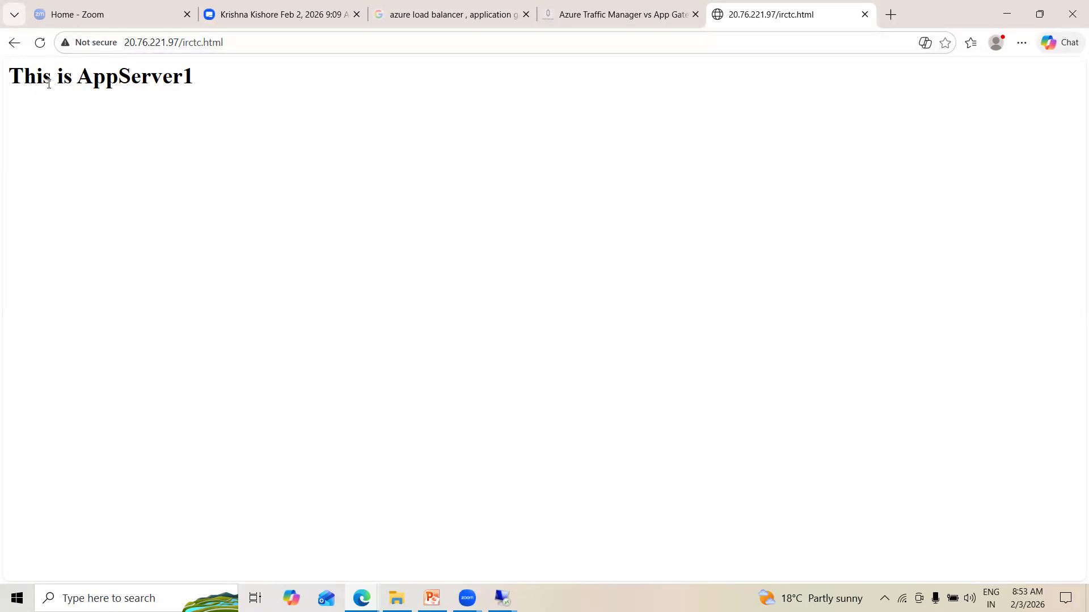
- Reload the irctc.html page repeatedly in the regular window to check which server responds
left_click(238, 49)
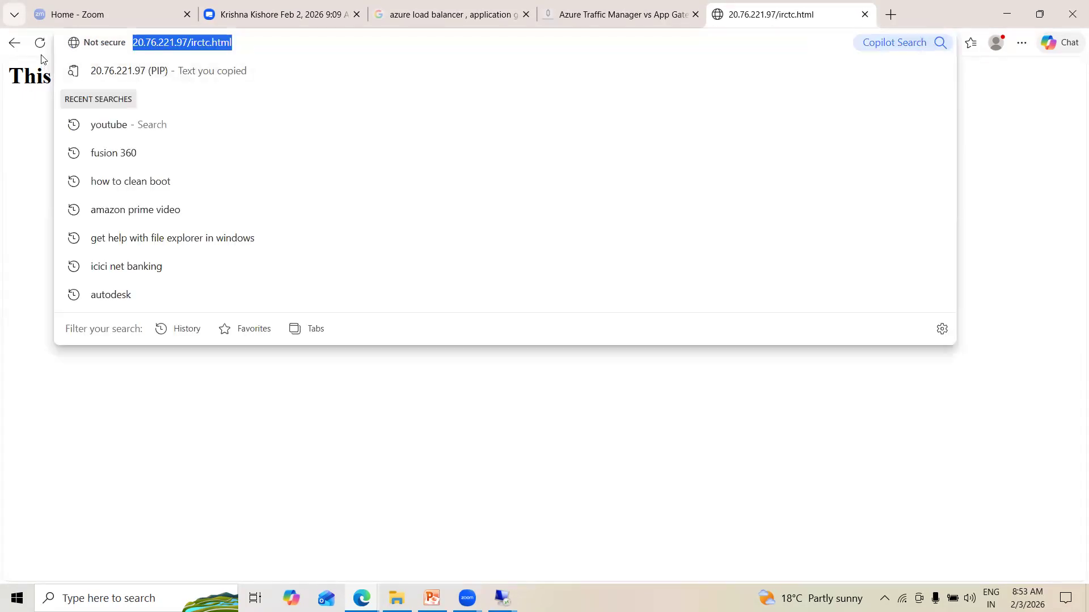
left_click(38, 45)
left_click(39, 46)
left_click(39, 46)
left_click(38, 45)
left_click(39, 46)
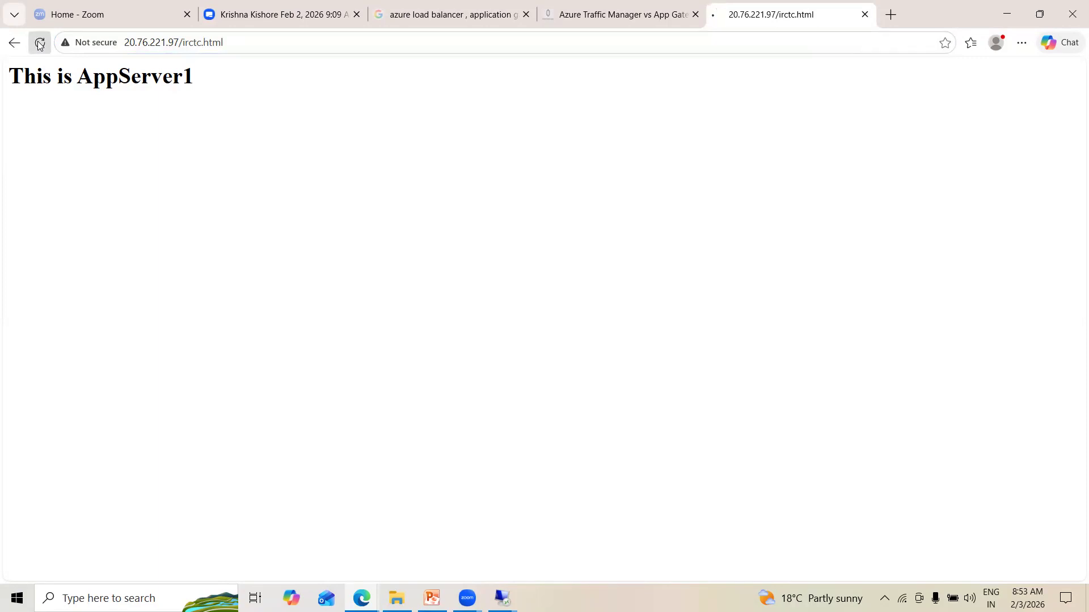
left_click(38, 45)
left_click(38, 45)
left_click(39, 46)
left_click(38, 45)
left_click(38, 46)
left_click(38, 46)
left_click(38, 44)
left_click(38, 44)
left_click(37, 42)
left_click(38, 43)
left_click(37, 42)
left_click(37, 42)
- Open the same irctc.html address in a new InPrivate window and continue to the site despite the missing HTTPS support
left_click(230, 42)
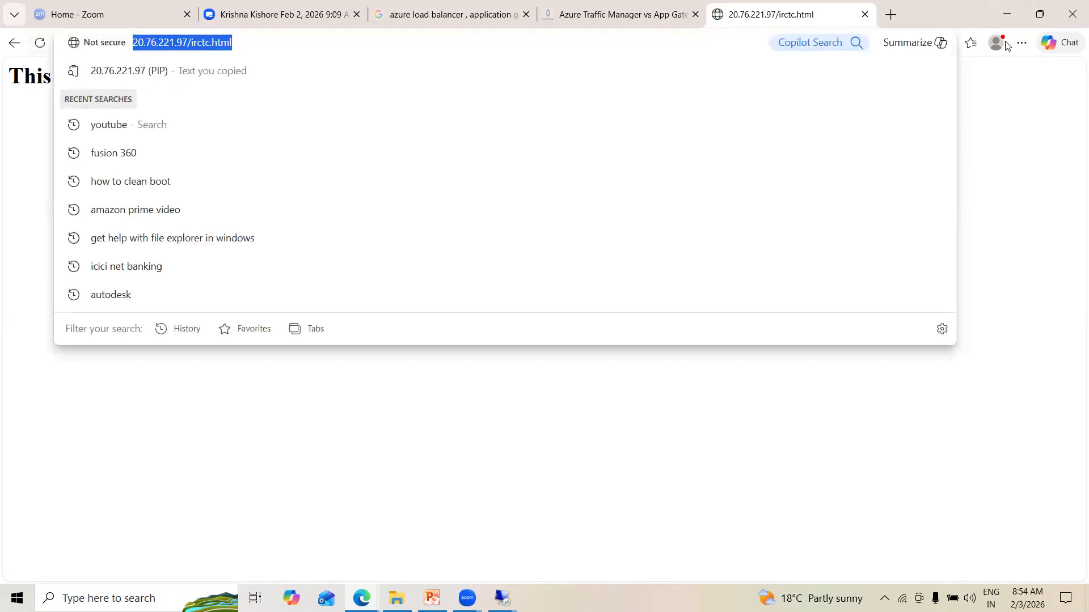
left_click(1021, 43)
left_click(838, 143)
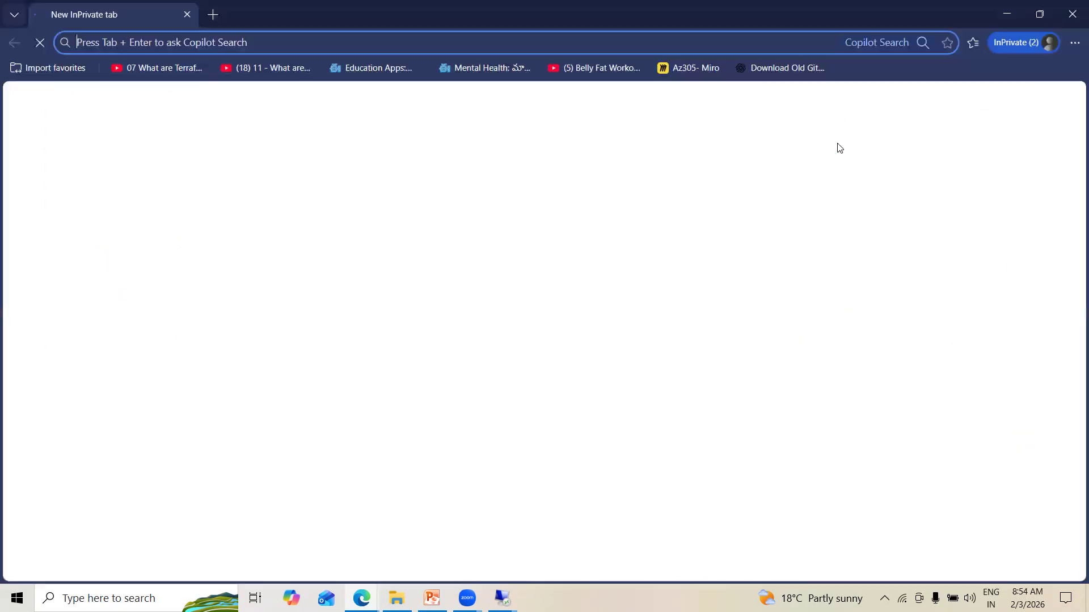
key("ctrl+v")
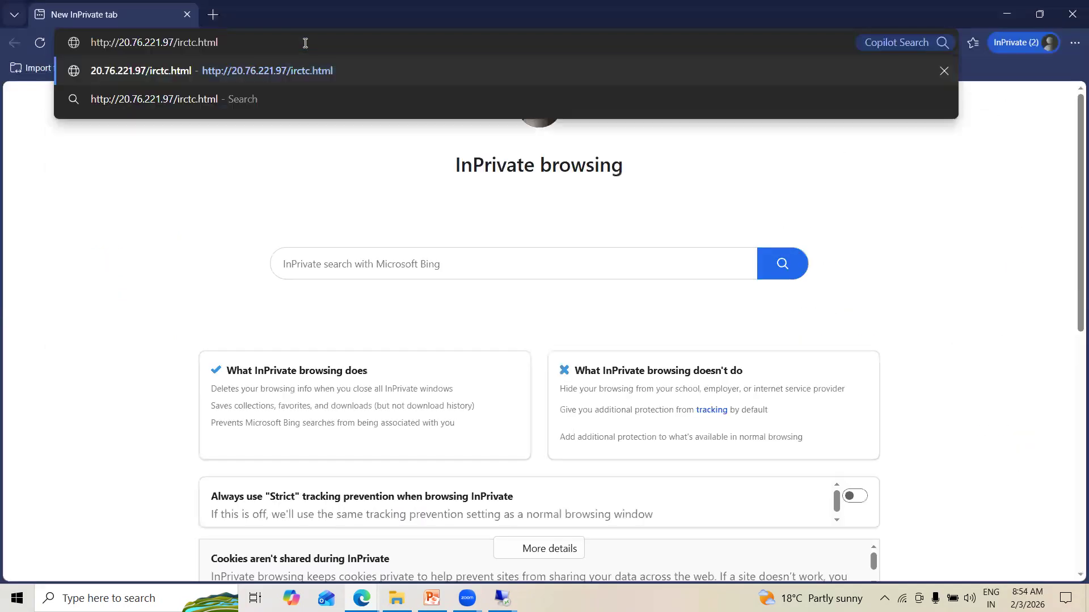
key("Return")
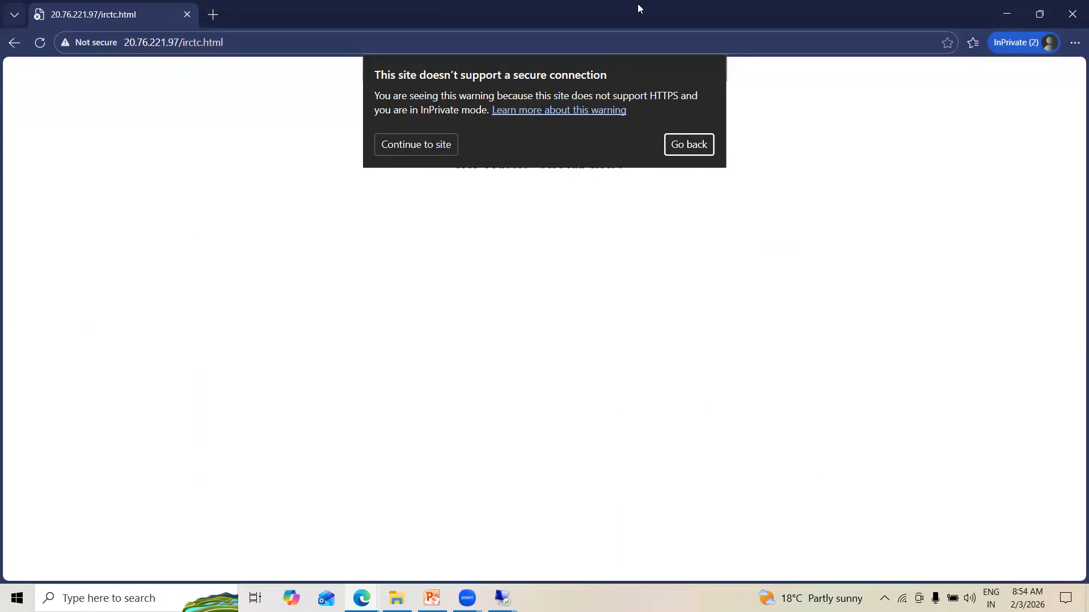
left_click(406, 143)
- Reload the page repeatedly in the InPrivate window to test whether the load balancer alternates between servers
left_click(38, 46)
left_click(37, 41)
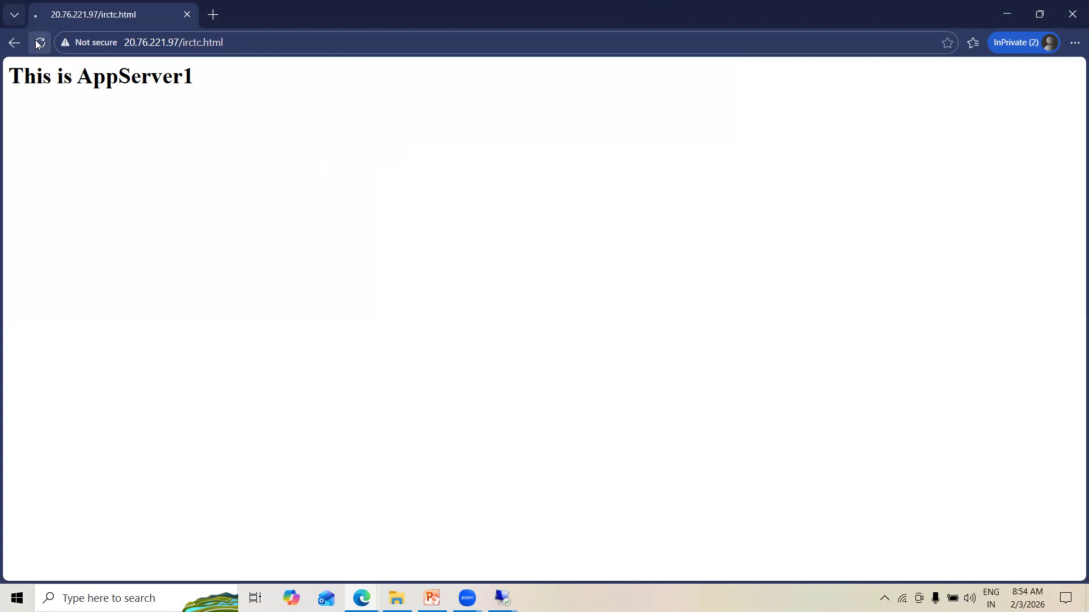
left_click(37, 42)
left_click(39, 42)
left_click(39, 42)
left_click(40, 45)
left_click(40, 43)
left_click(39, 41)
left_click(41, 46)
left_click(41, 44)
left_click(41, 45)
left_click(40, 45)
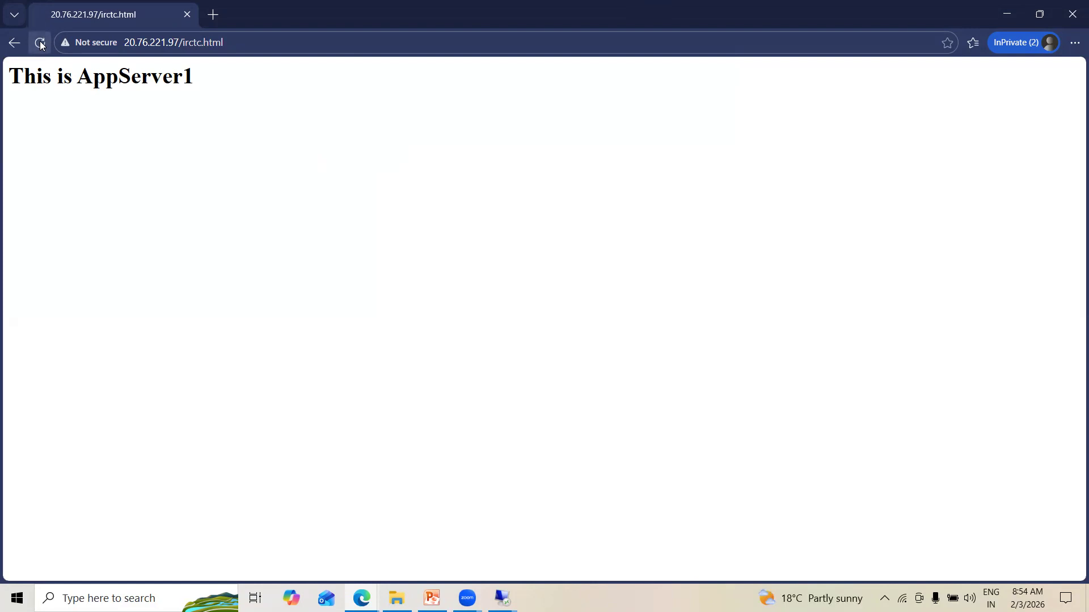
left_click(41, 43)
left_click(41, 43)
- Open the irctc.html address in a second InPrivate tab and reload the page in both tabs
left_click(258, 42)
left_click_drag(258, 42, 65, 54)
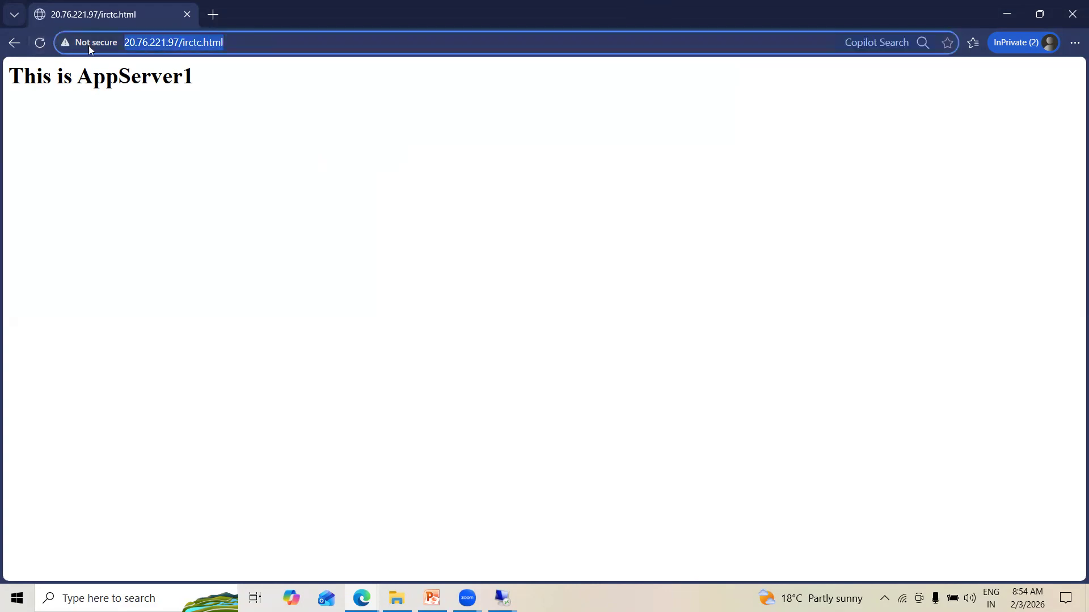
left_click(214, 15)
key("ctrl+v")
key("Return")
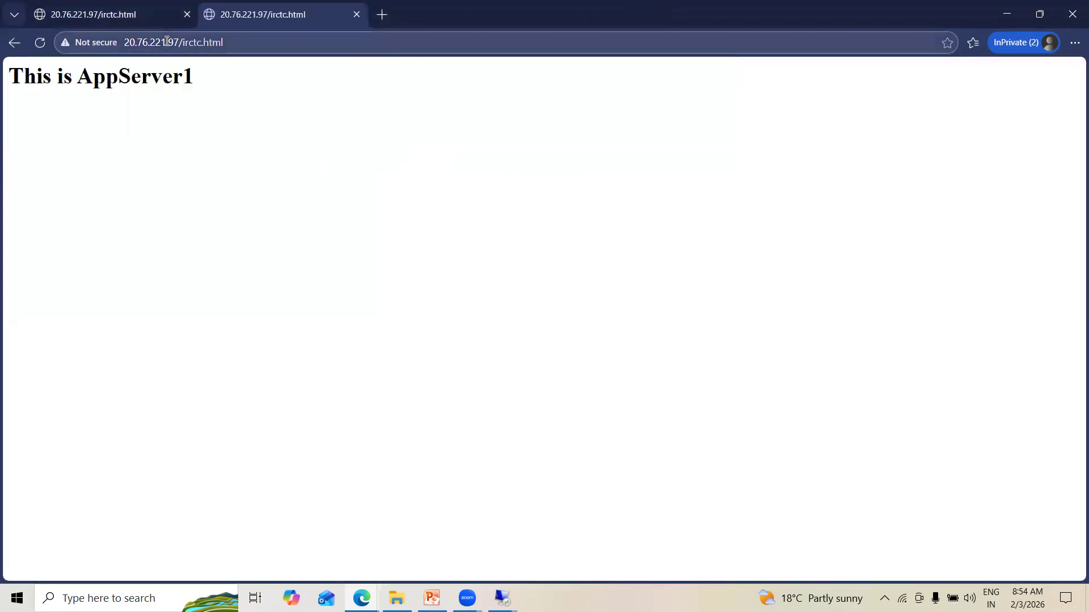
left_click(39, 46)
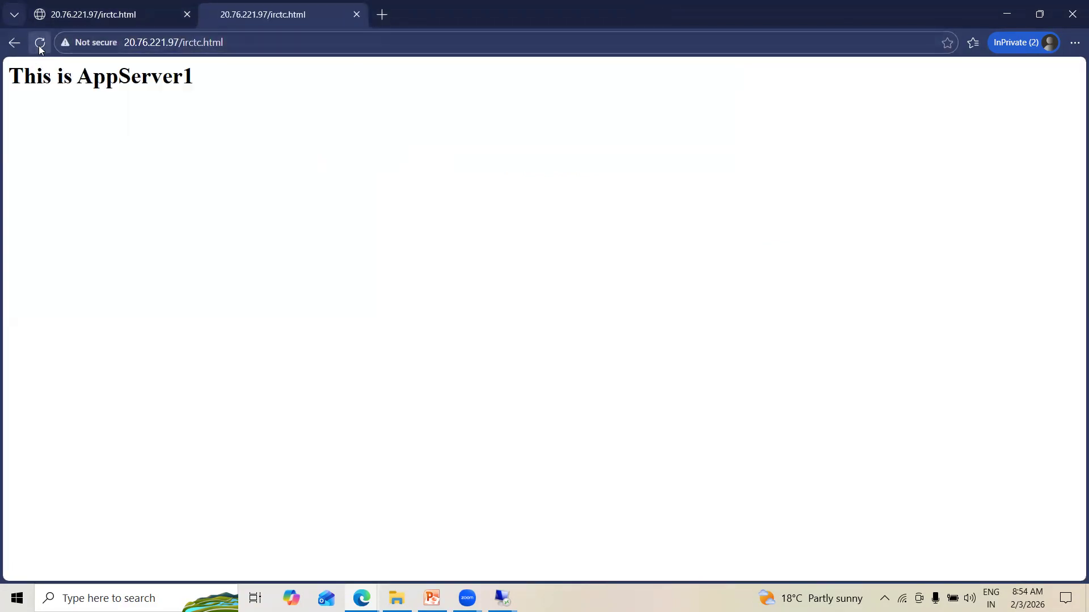
left_click(62, 20)
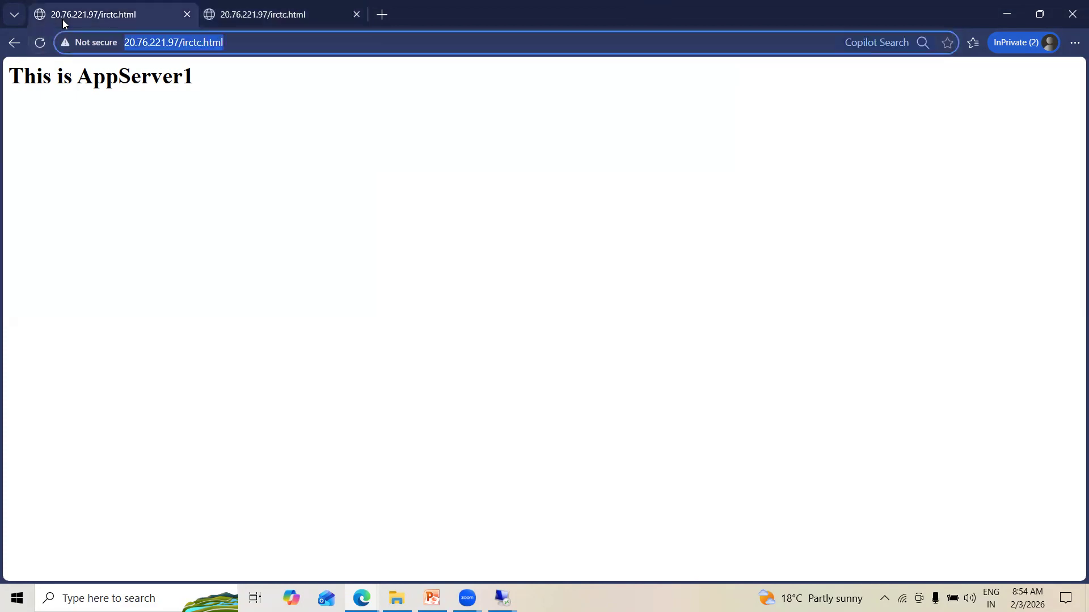
left_click(44, 43)
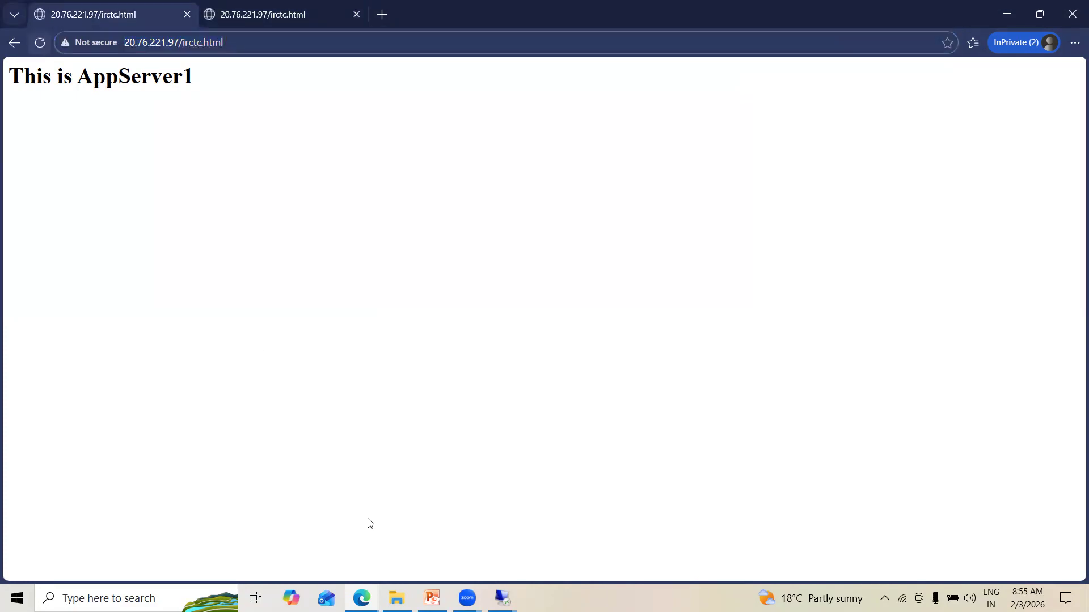
- Return to the regular browser window and reload the irctc.html page several times to recheck the responding server
left_click(362, 598)
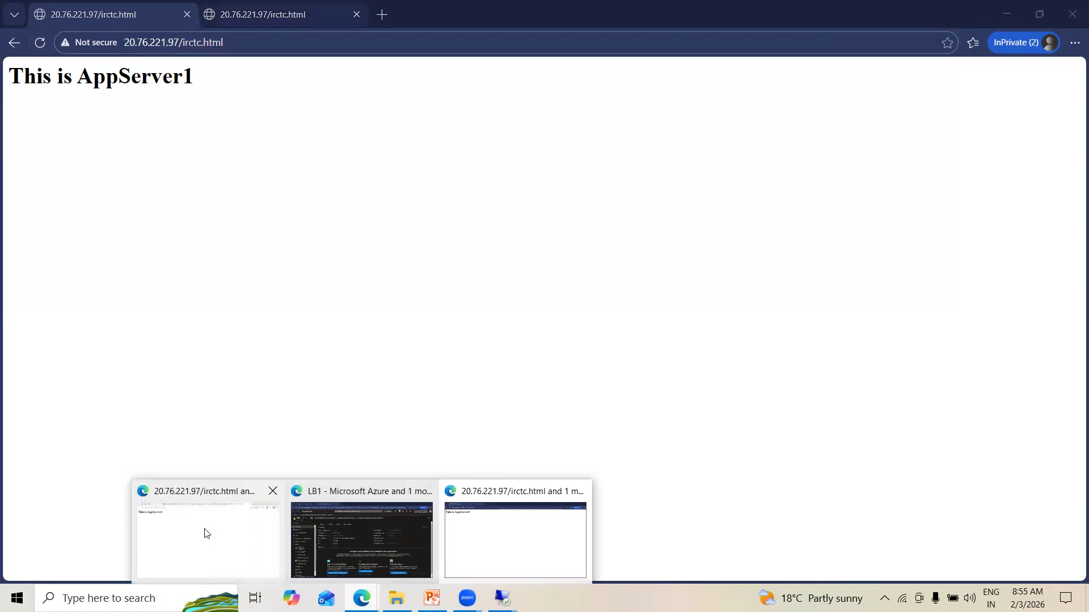
left_click(206, 533)
left_click(40, 44)
left_click(39, 44)
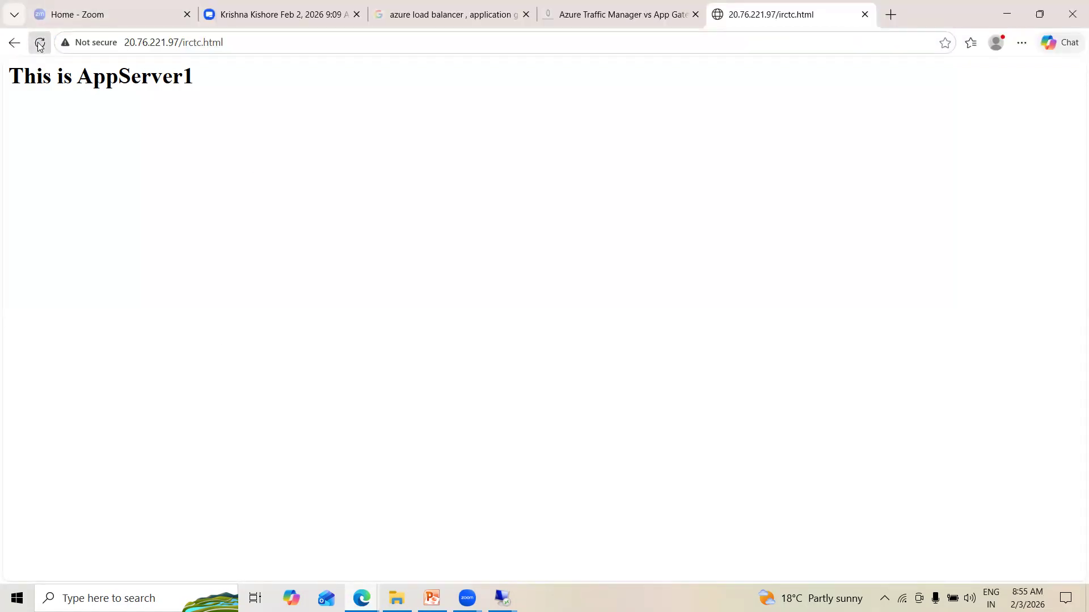
left_click(258, 45)
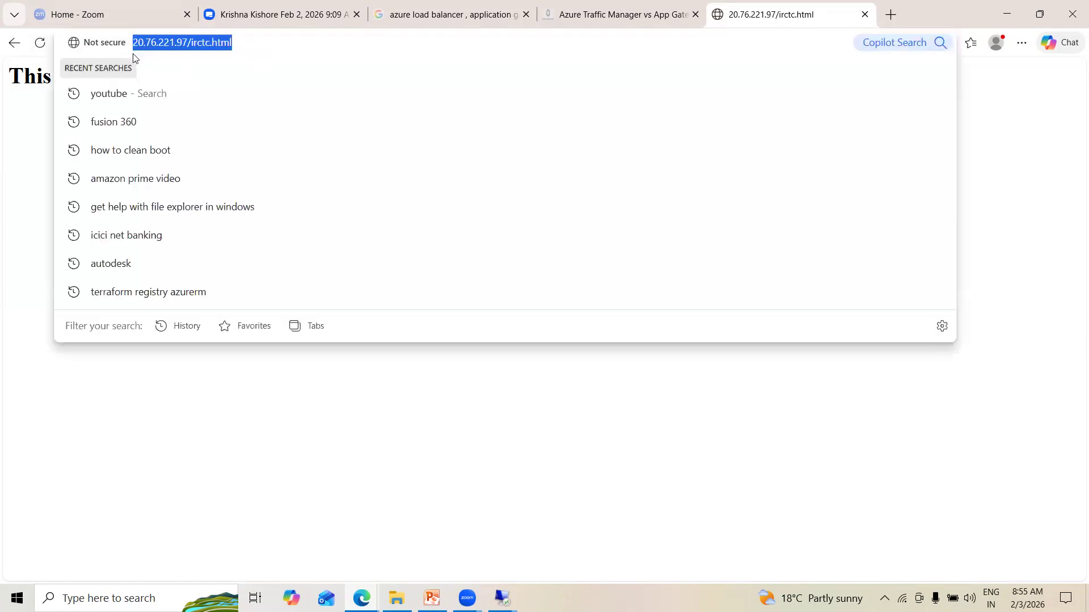
left_click(41, 46)
left_click(182, 50)
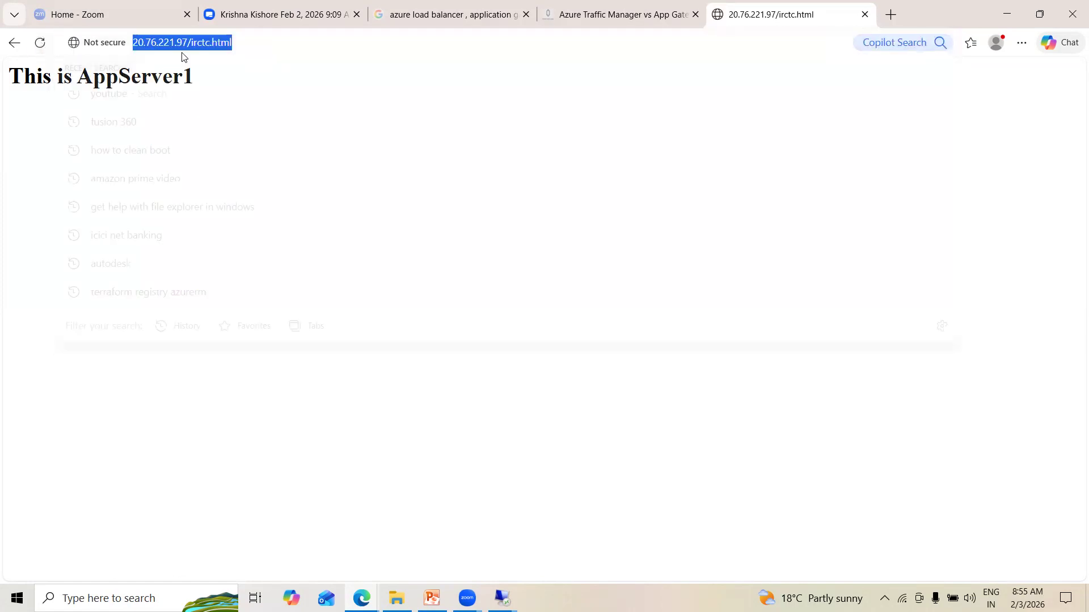
left_click(39, 44)
left_click(256, 39)
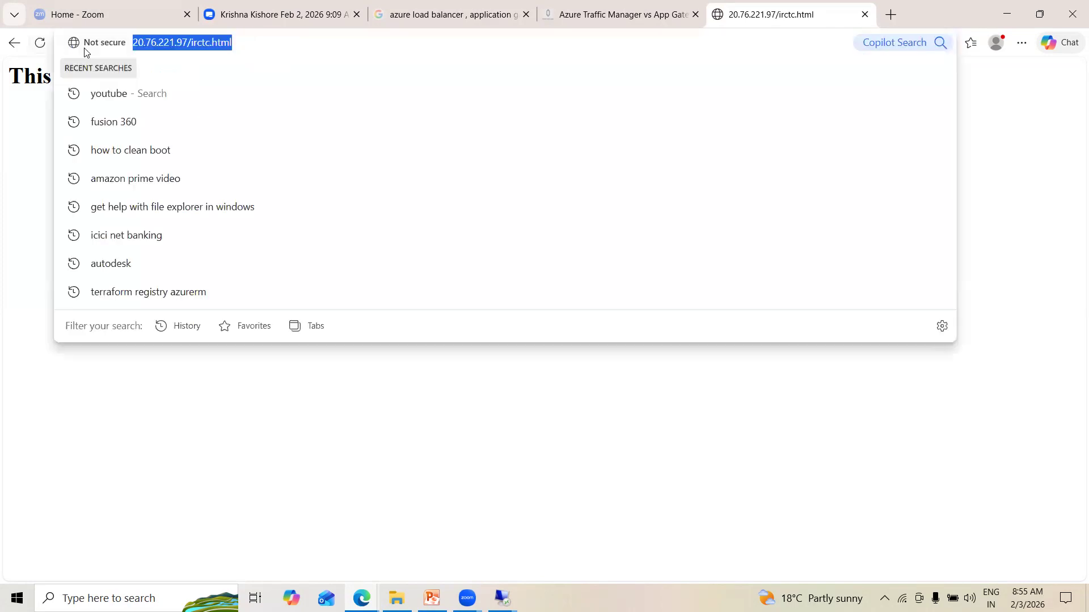
left_click(39, 45)
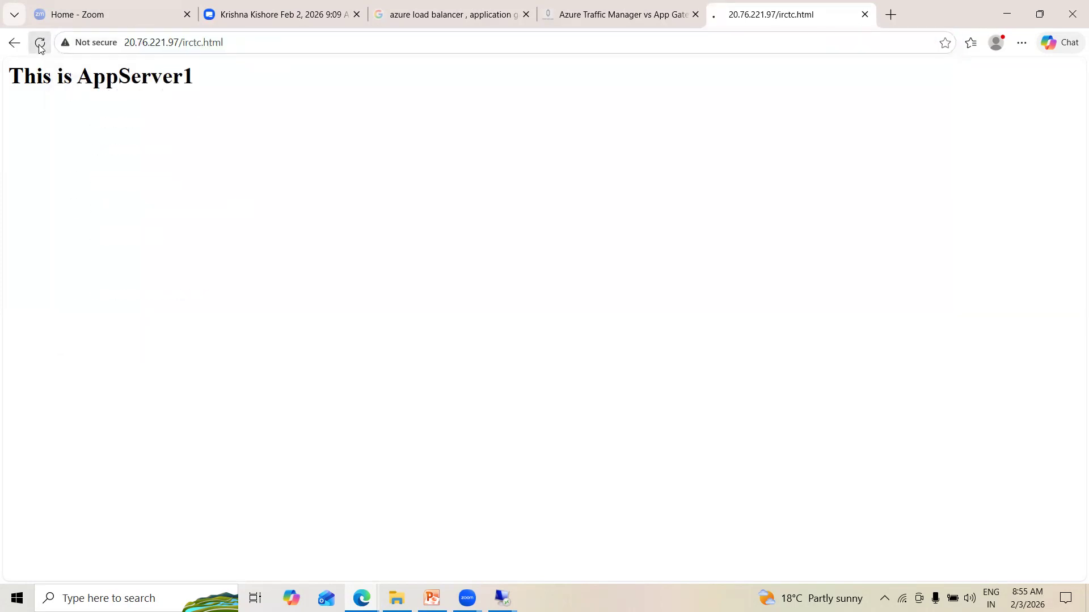
left_click(38, 43)
left_click(39, 46)
left_click(39, 44)
- Switch back to the InPrivate window and reload the page repeatedly in both of its tabs
mouse_move(361, 598)
left_click(501, 549)
left_click(40, 45)
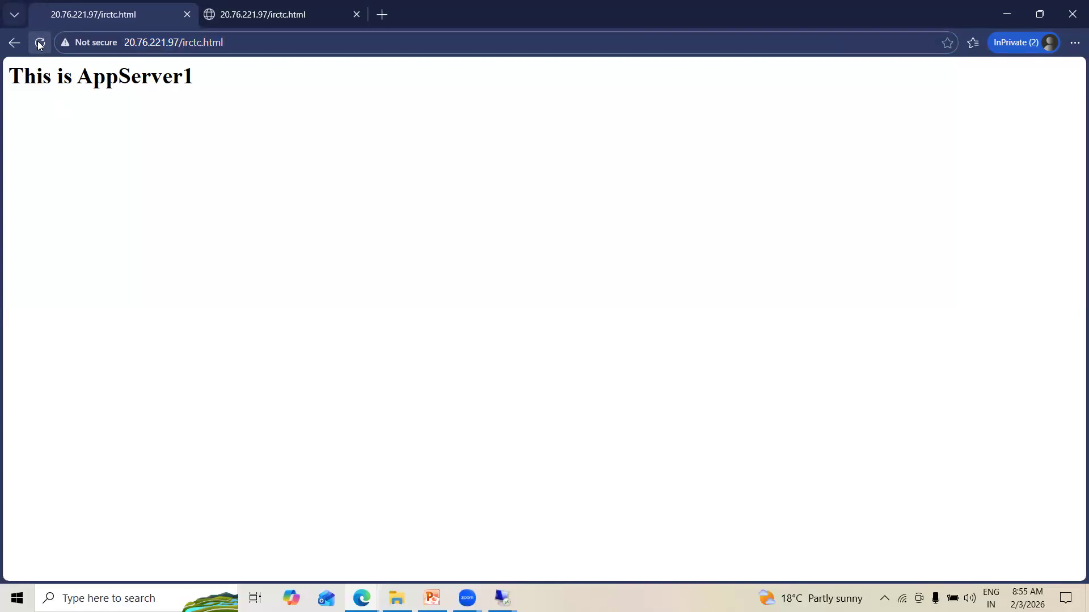
left_click(256, 25)
left_click(40, 43)
left_click(40, 44)
left_click(40, 44)
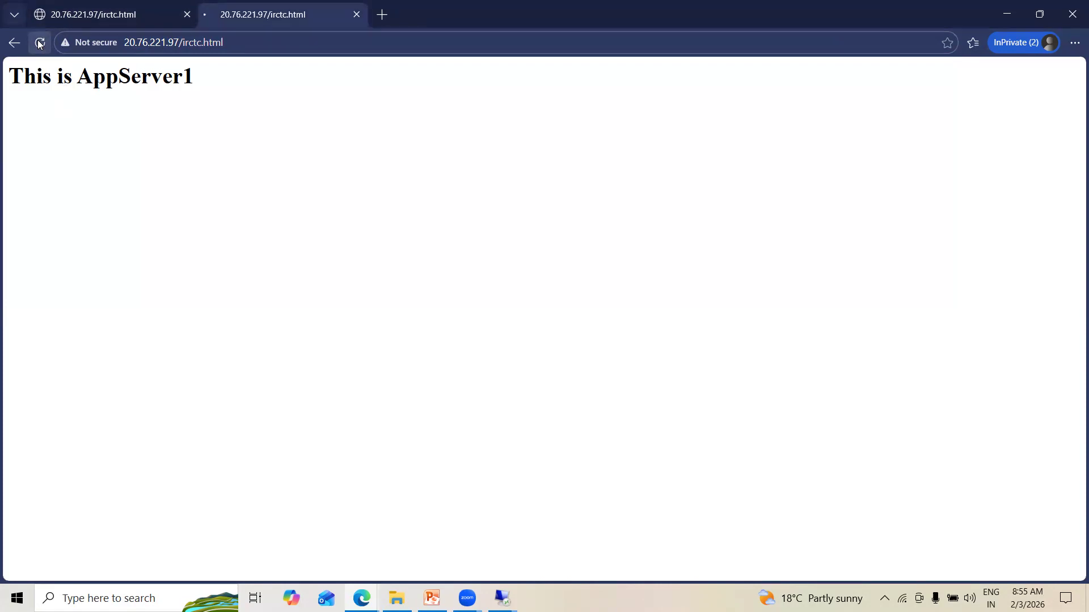
left_click(40, 44)
left_click(40, 46)
left_click(41, 47)
left_click(41, 47)
left_click(41, 48)
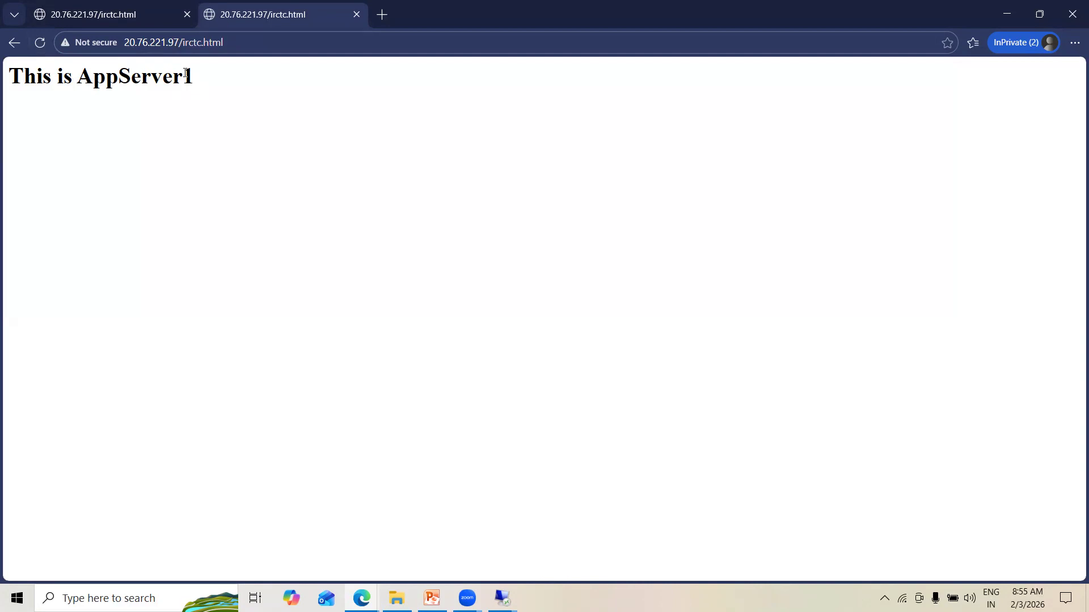
left_click(40, 43)
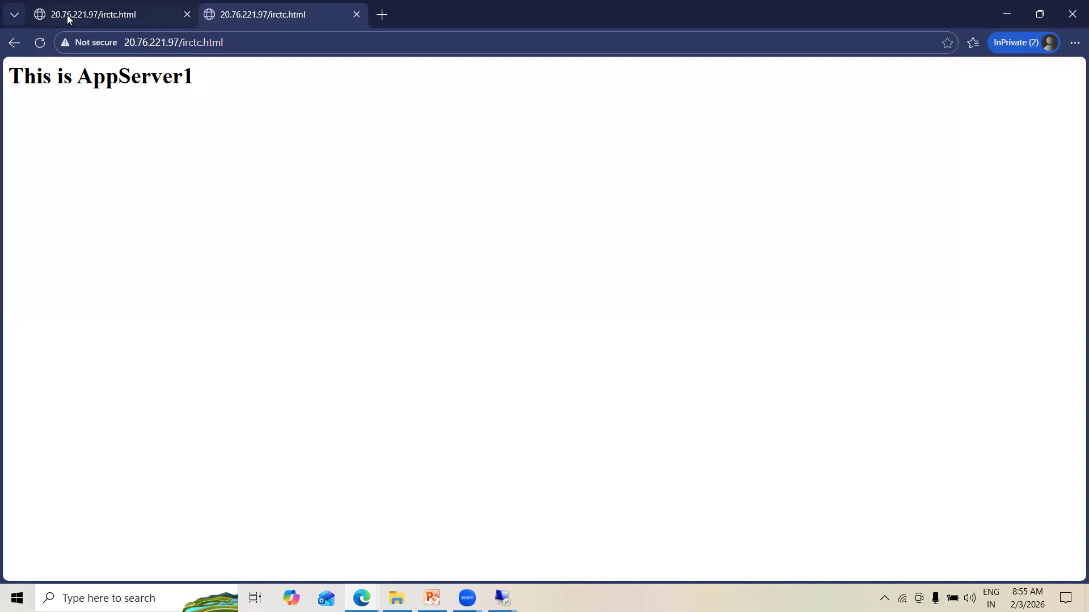
left_click(69, 18)
left_click(40, 45)
left_click(40, 44)
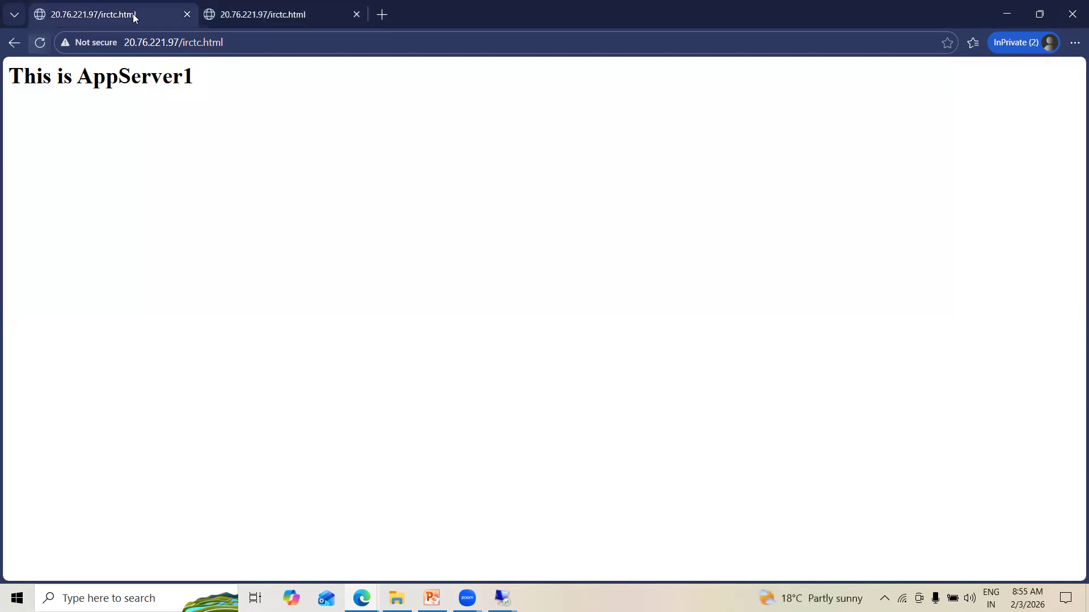
- Open the copied irctc.html address in a third InPrivate tab and reload it
left_click(244, 46)
key("ctrl+c")
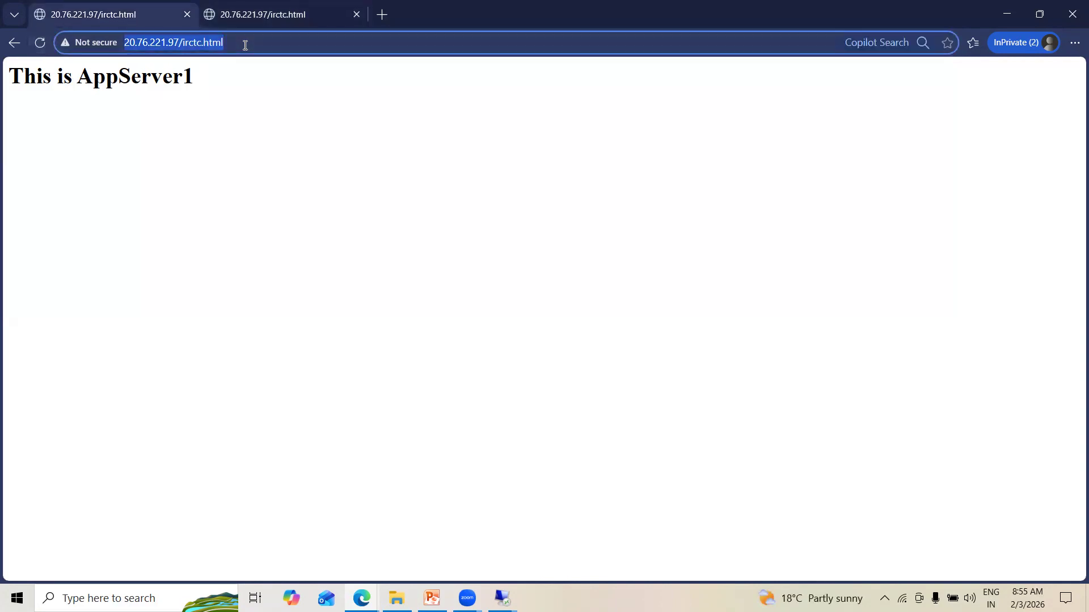
left_click(382, 14)
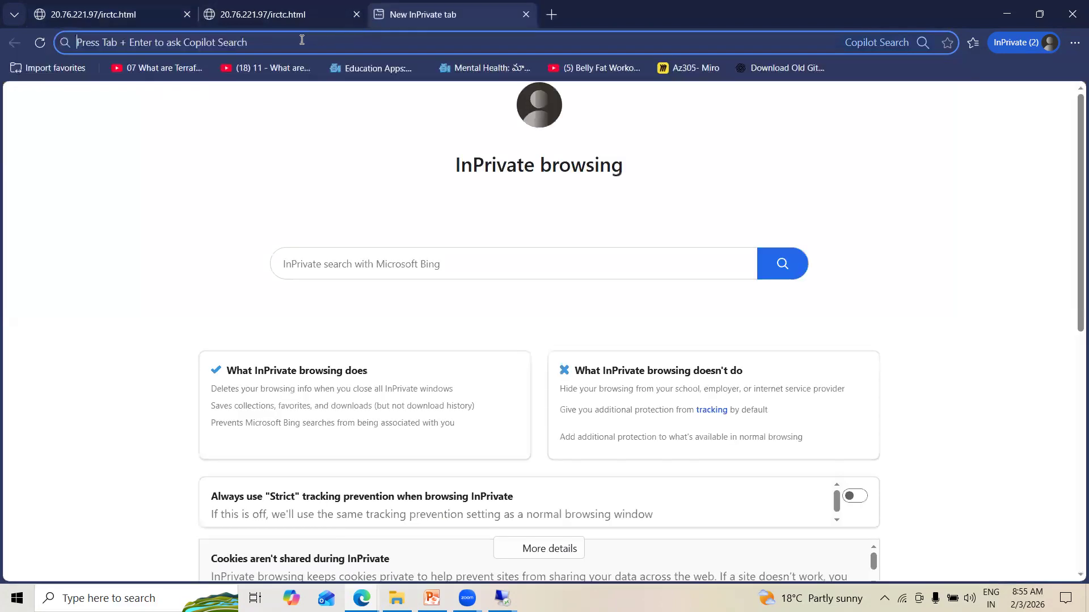
left_click(302, 39)
key("ctrl+v")
key("Return")
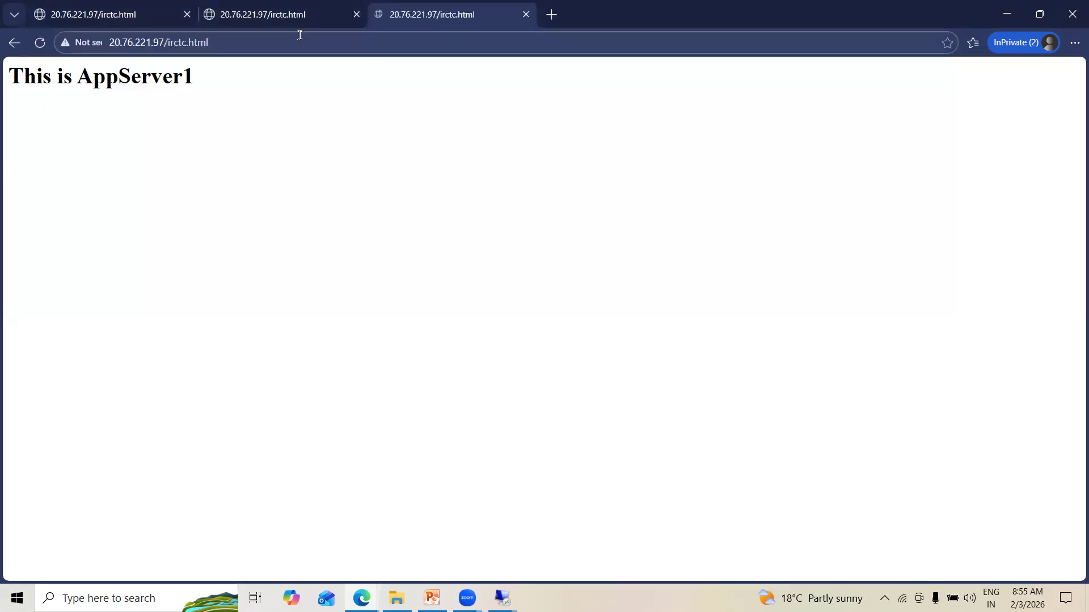
left_click(40, 42)
- Copy the irctc.html address and clear the open windows down to the desktop, closing the Desktop folder window
left_click(253, 43)
key("ctrl+c")
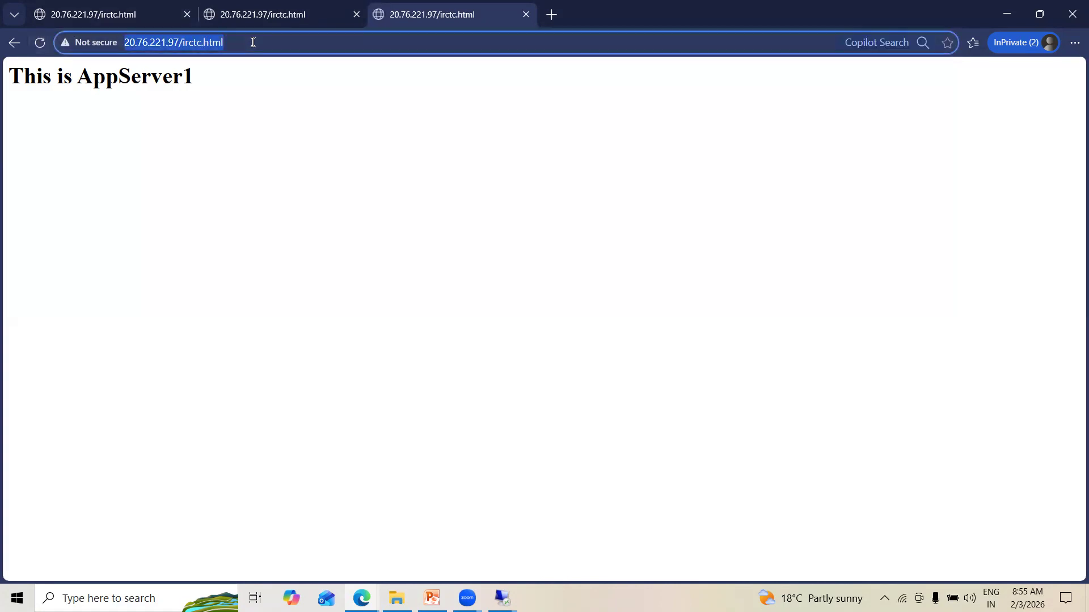
left_click(1009, 16)
left_click(1009, 16)
left_click(1009, 15)
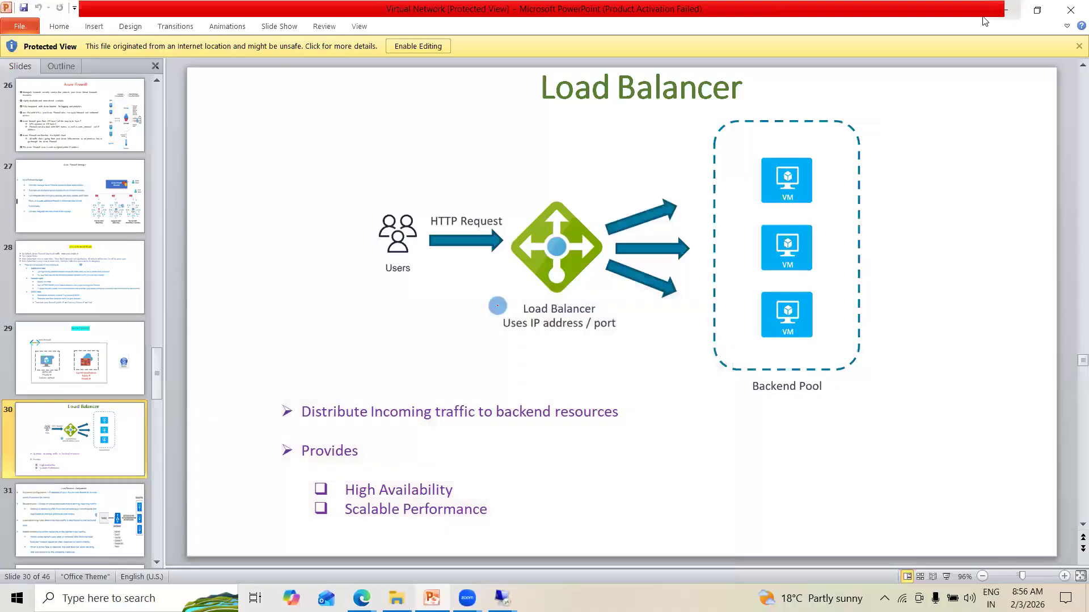
left_click(1019, 18)
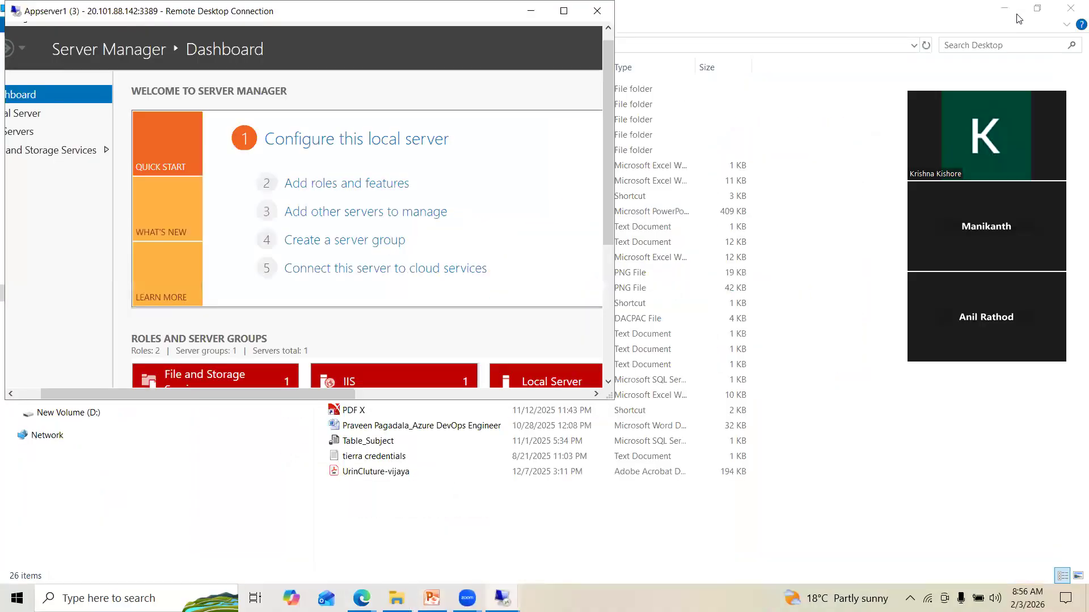
left_click_drag(318, 14, 345, 109)
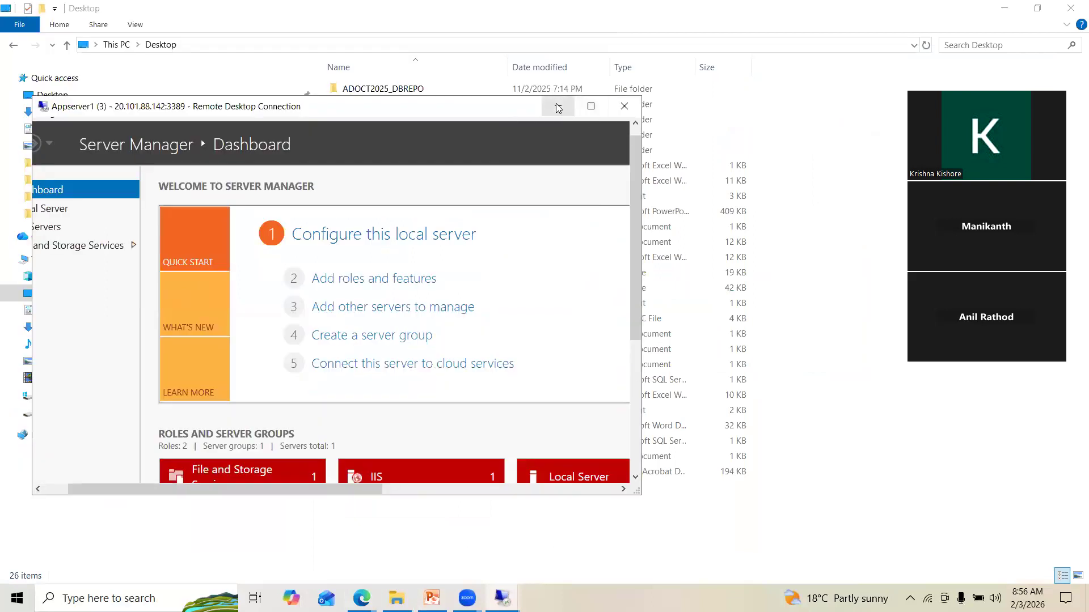
left_click(558, 107)
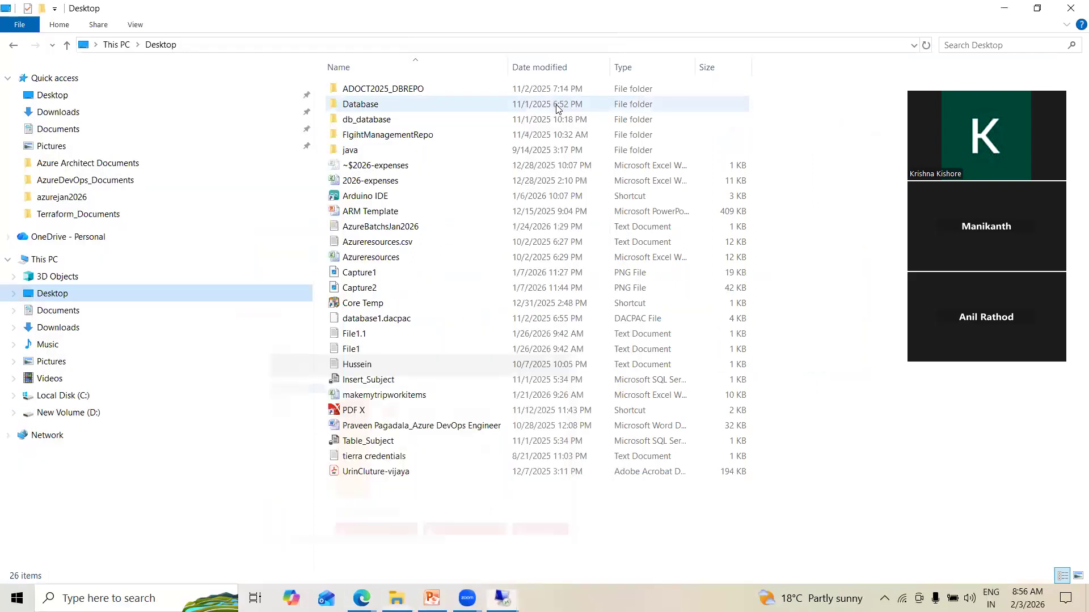
left_click(1071, 9)
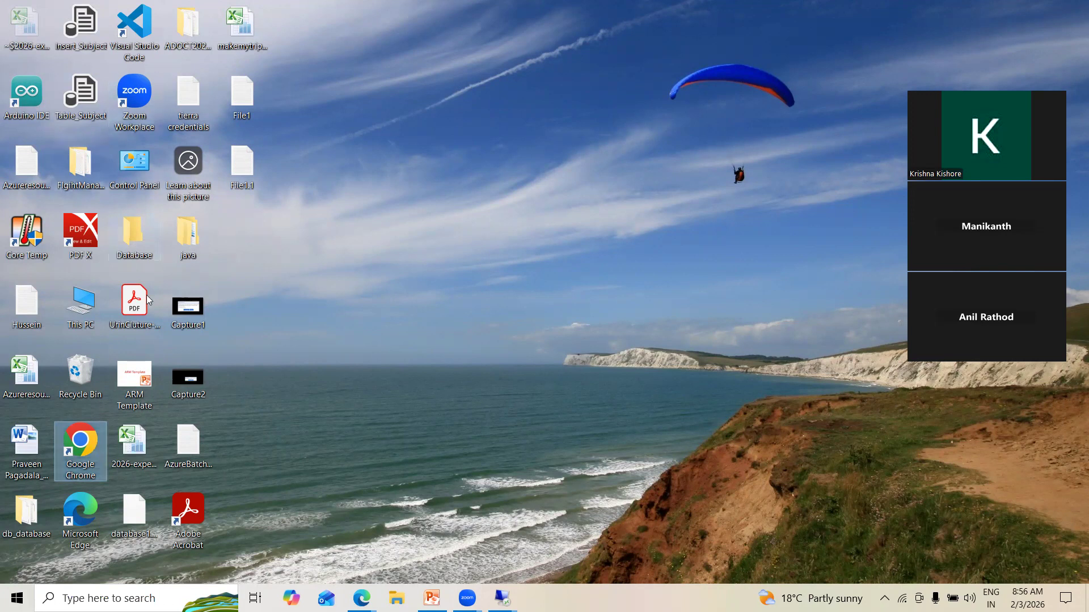
- Switch to Google Chrome and open the copied address 20.76.221.97/irctc.html
double_click(91, 443)
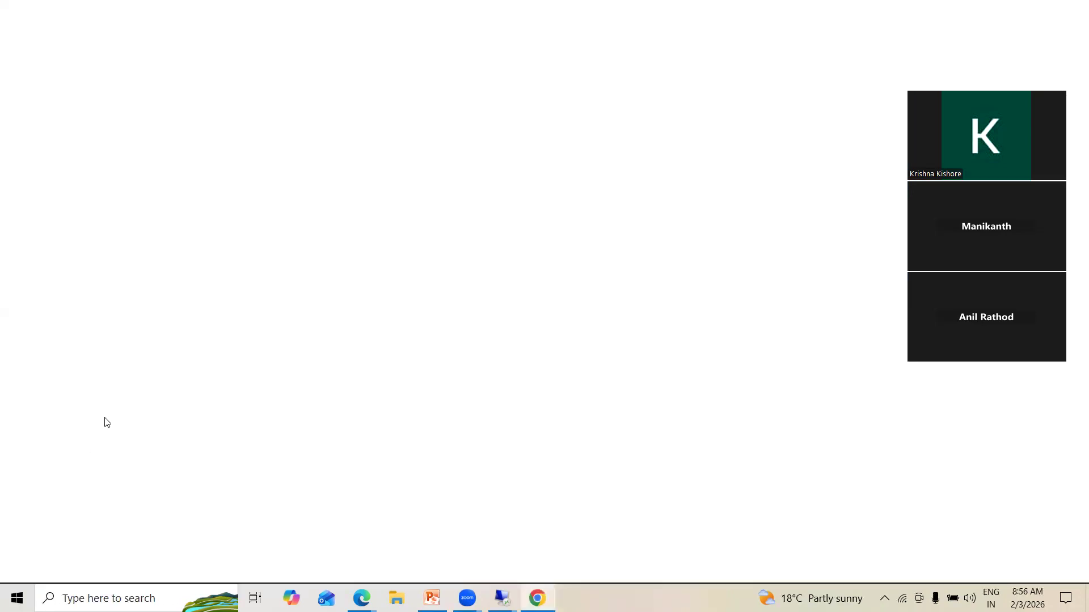
key("ctrl+v")
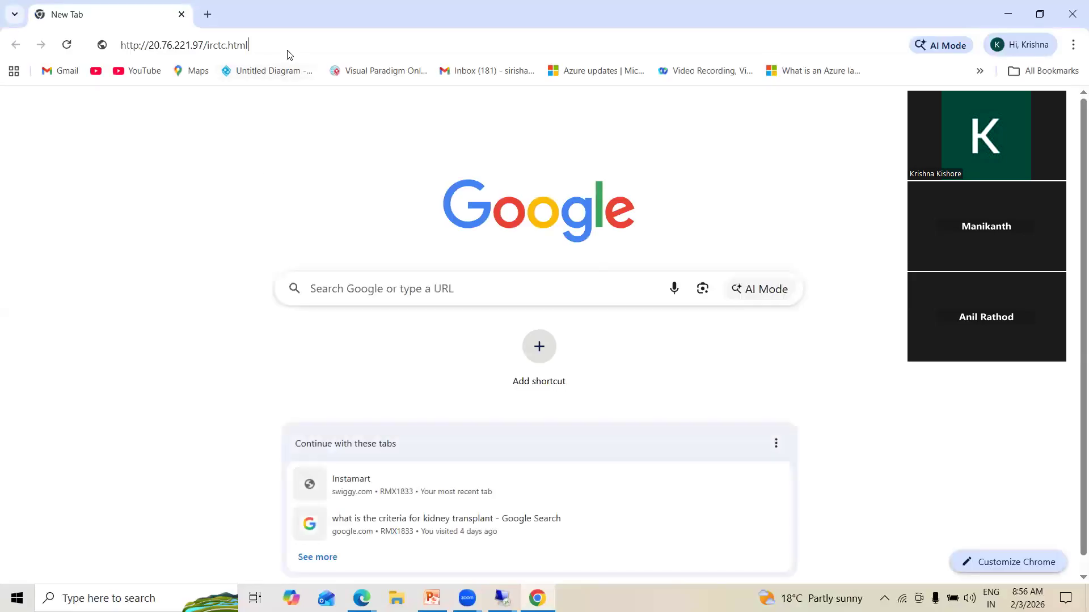
key("Return")
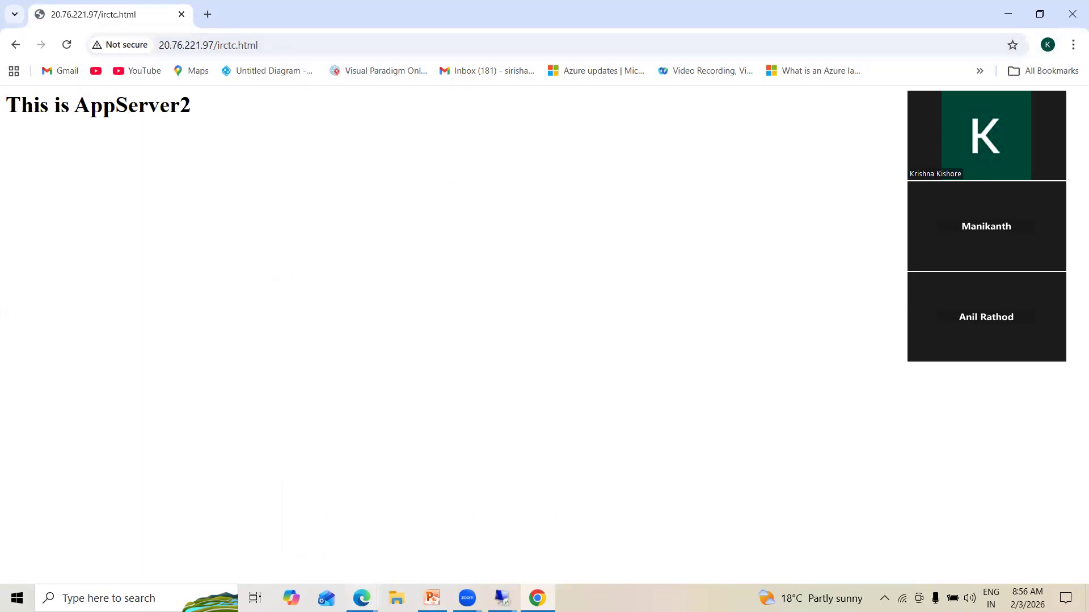
- Review the Load Balancer slide in PowerPoint and reload the irctc.html page several times in Chrome
mouse_move(432, 599)
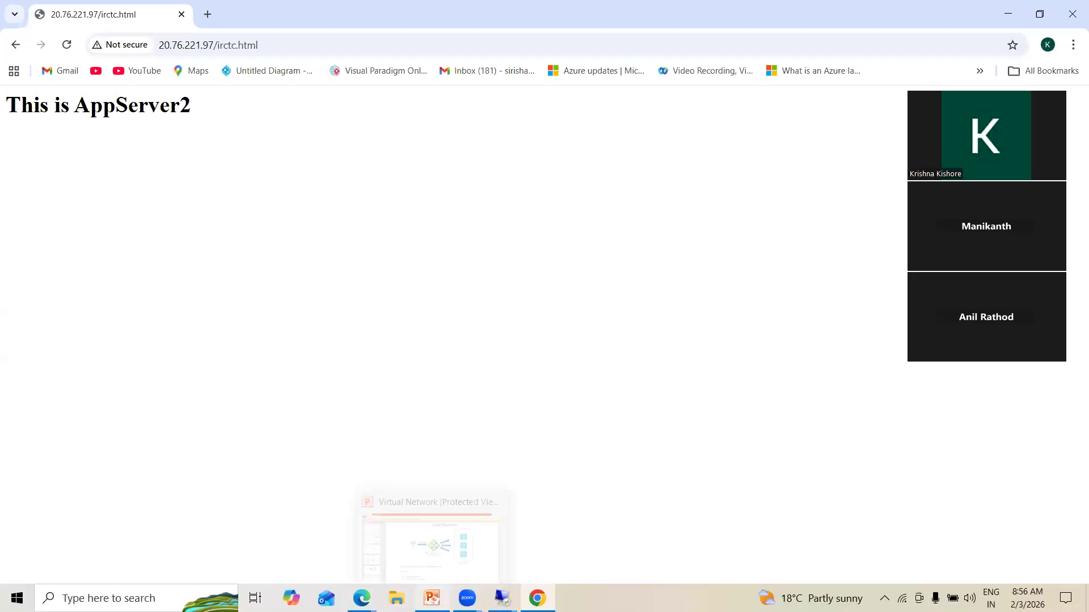
left_click(412, 543)
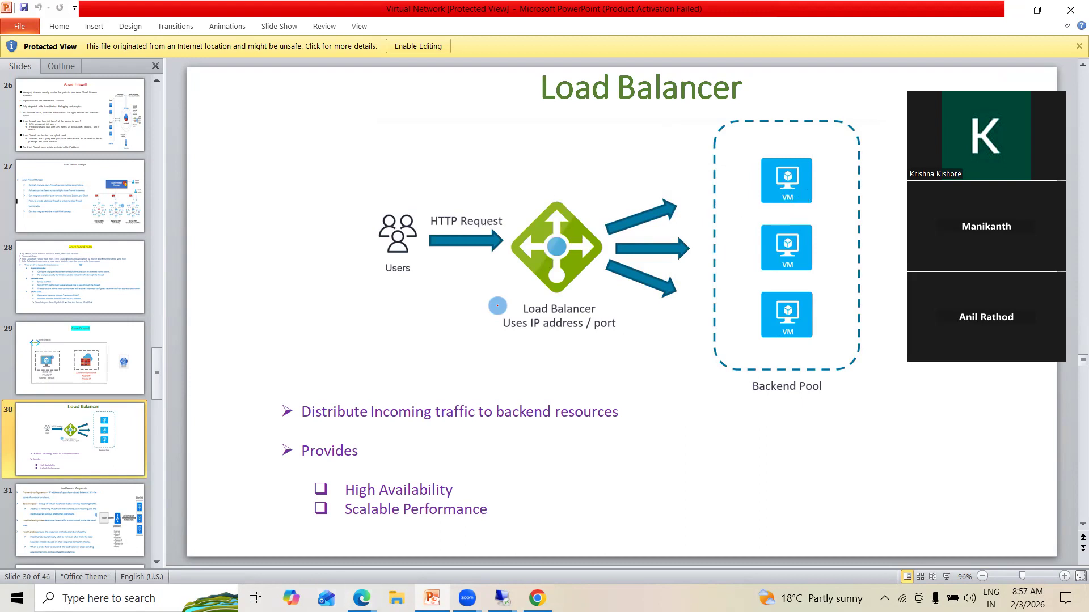
left_click(537, 598)
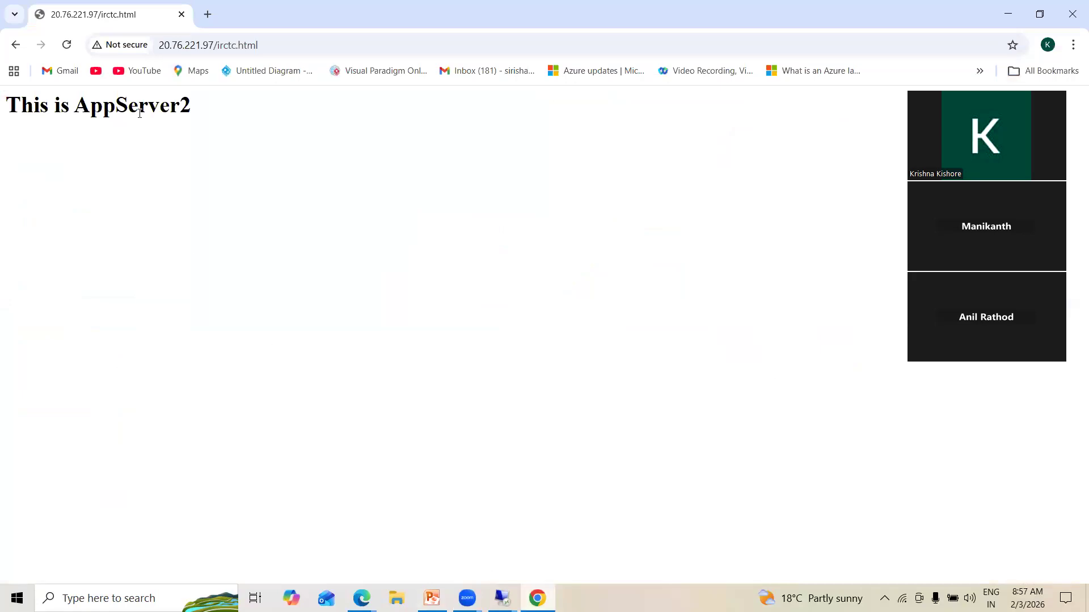
left_click(67, 47)
left_click(67, 46)
left_click(67, 47)
- Return to the Edge InPrivate window, reload irctc.html repeatedly in its third tab, and view the second tab
mouse_move(361, 598)
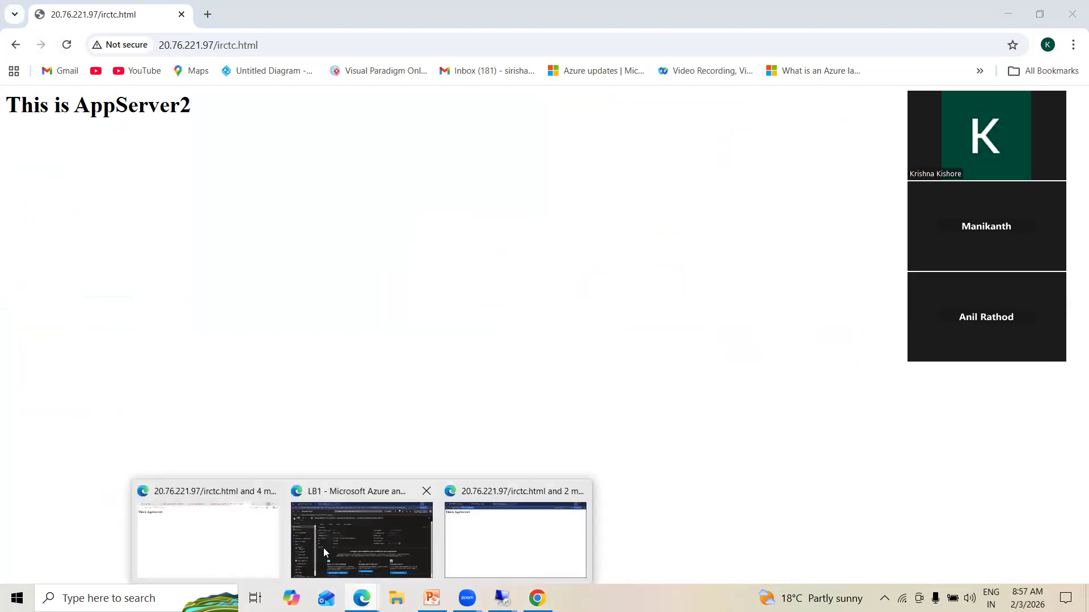
left_click(500, 536)
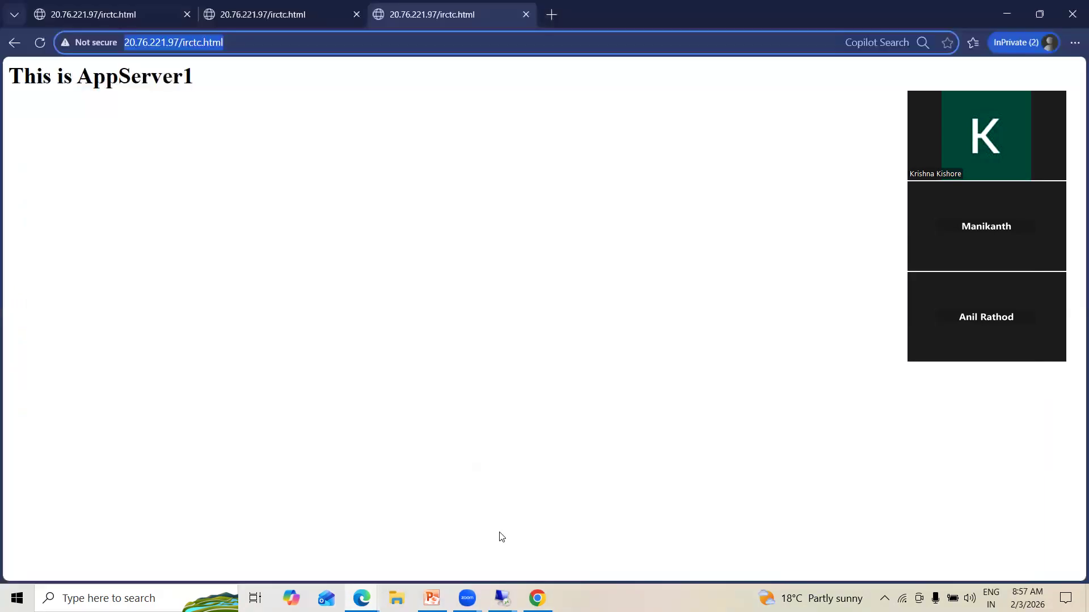
left_click(40, 43)
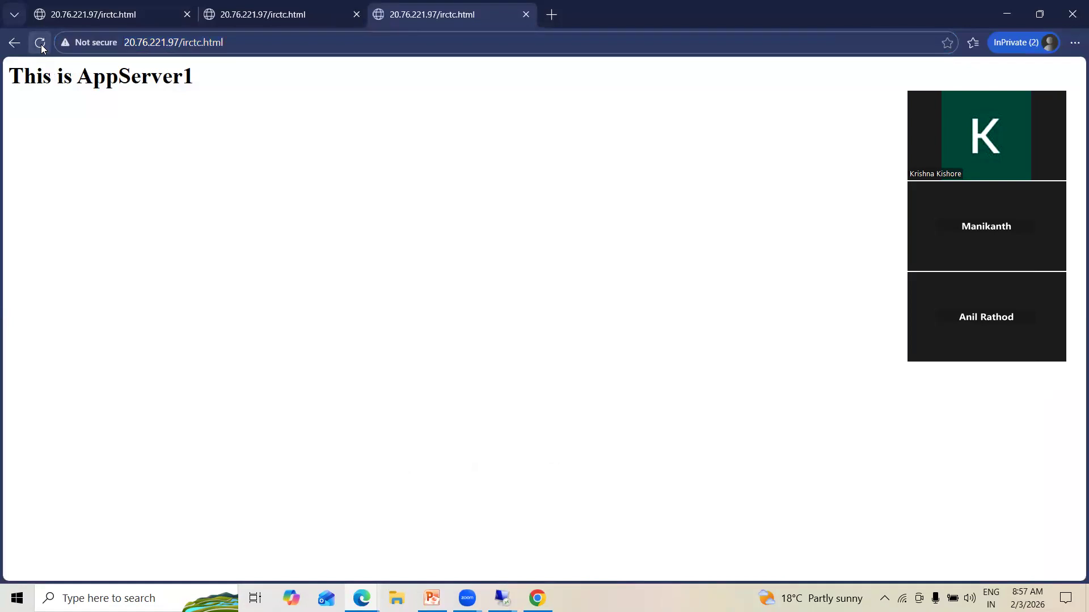
left_click(40, 46)
left_click(41, 47)
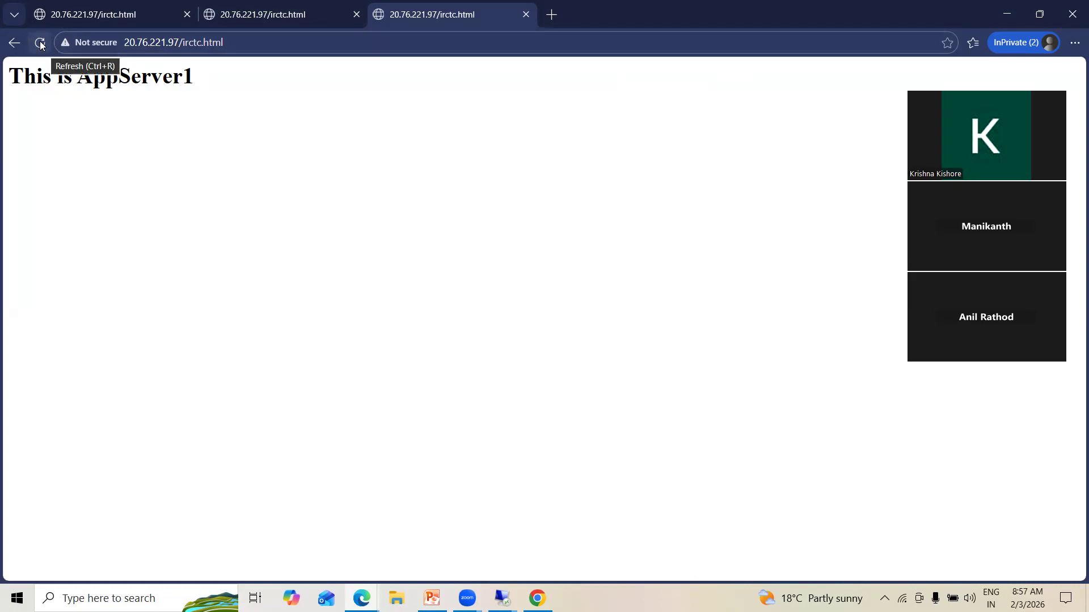
left_click(228, 24)
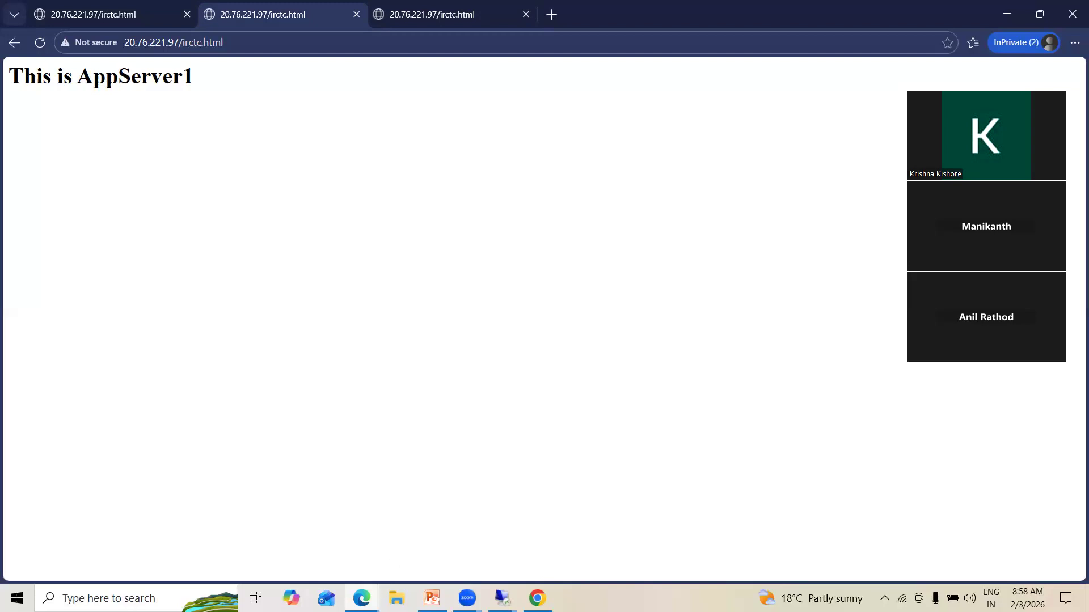
- On an empty area of the Zoom whiteboard, sketch a circle with an incoming line, three outgoing arrows and a tall backend box
mouse_move(361, 598)
left_click(243, 522)
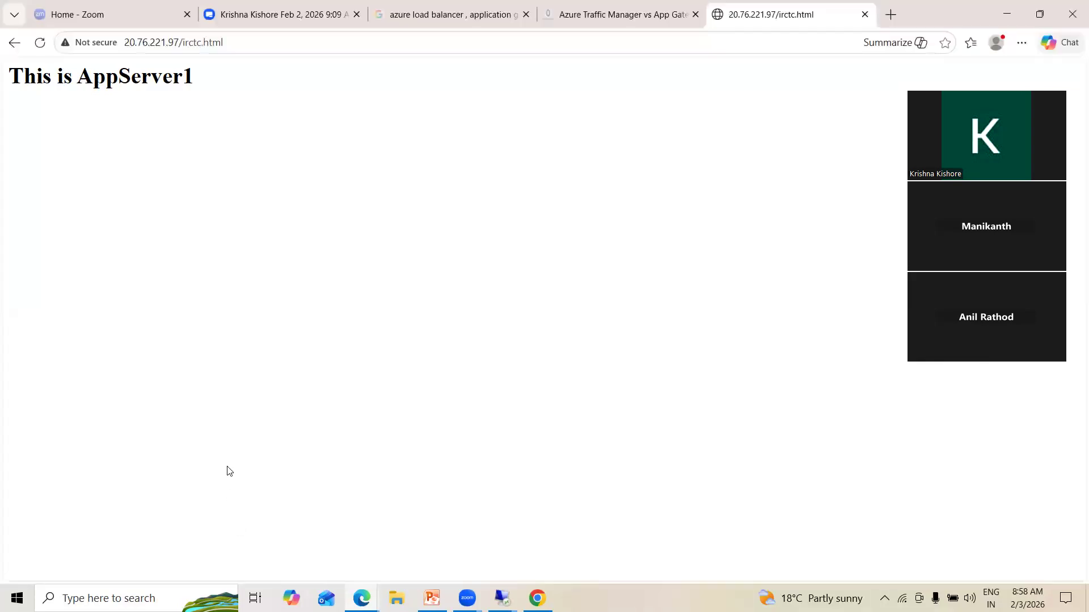
left_click(252, 17)
scroll(338, 445, "down", 6)
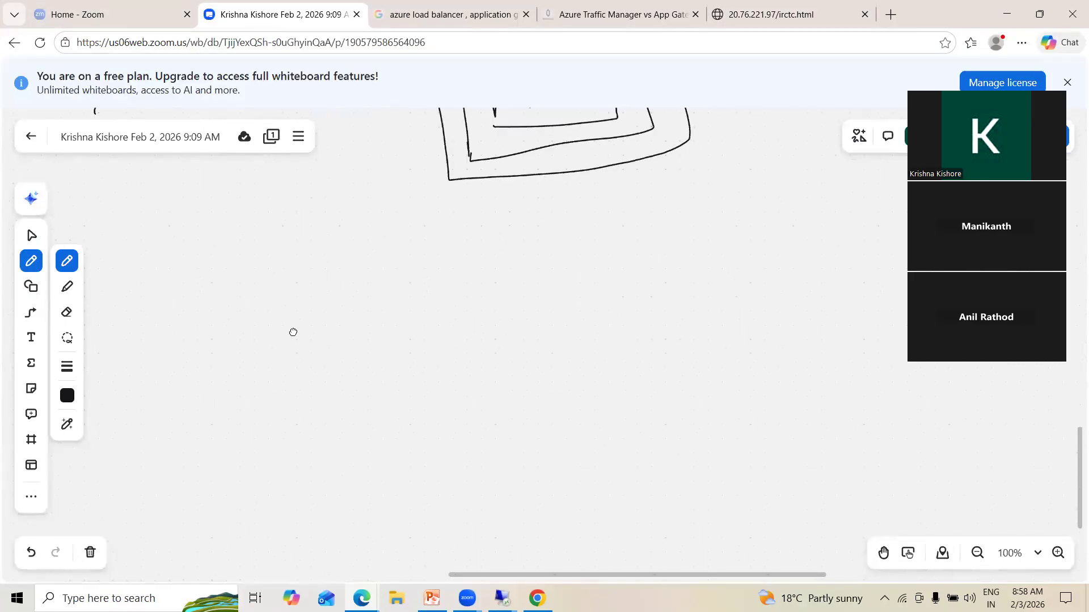
mouse_move(282, 327)
left_mouse_down()
mouse_move(329, 335)
mouse_move(265, 323)
mouse_move(275, 347)
left_mouse_up()
left_click_drag(355, 287, 418, 250)
left_click_drag(375, 310, 445, 343)
left_click_drag(371, 387, 443, 448)
left_click_drag(515, 221, 516, 228)
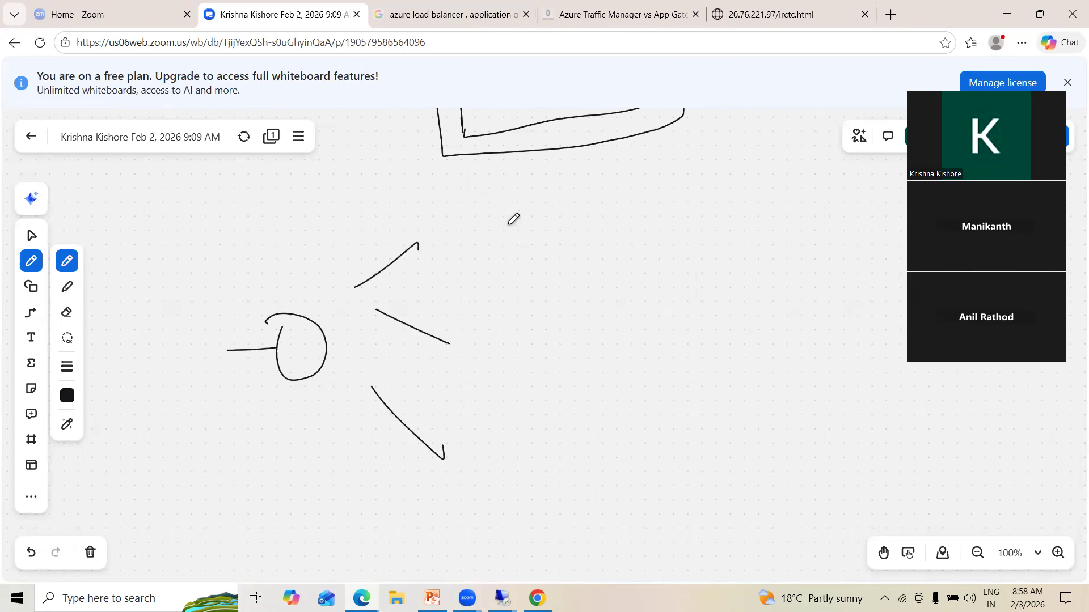
mouse_move(522, 290)
left_mouse_down()
mouse_move(641, 435)
mouse_move(545, 215)
left_mouse_up()
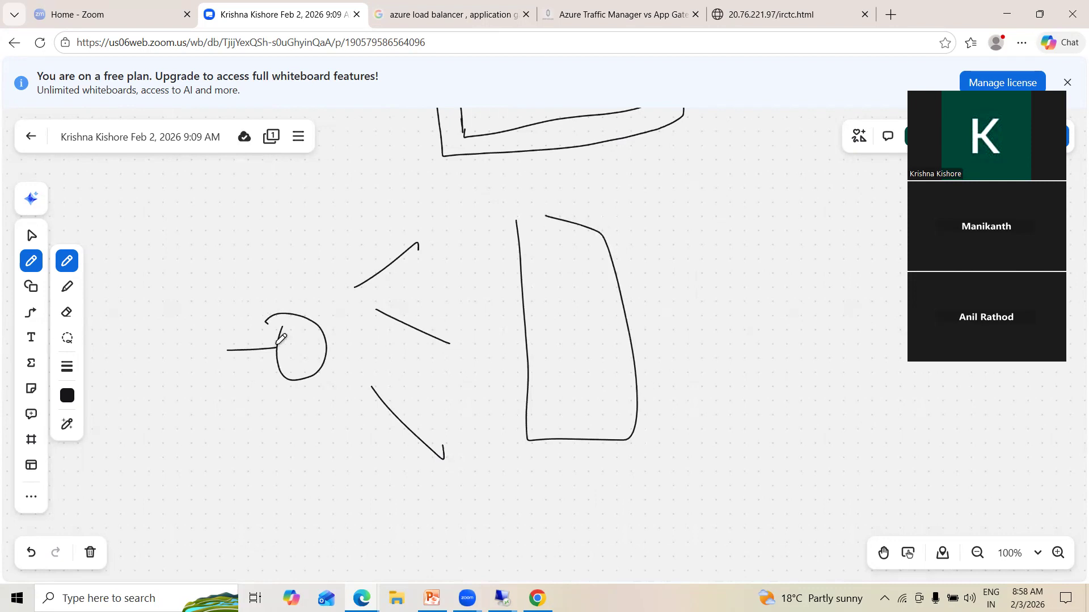
- Draw curved request paths from the load balancer circle to the upper, middle and lower parts of the backend box
mouse_move(259, 347)
left_mouse_down()
mouse_move(153, 361)
mouse_move(253, 349)
mouse_move(334, 293)
mouse_move(470, 250)
left_mouse_up()
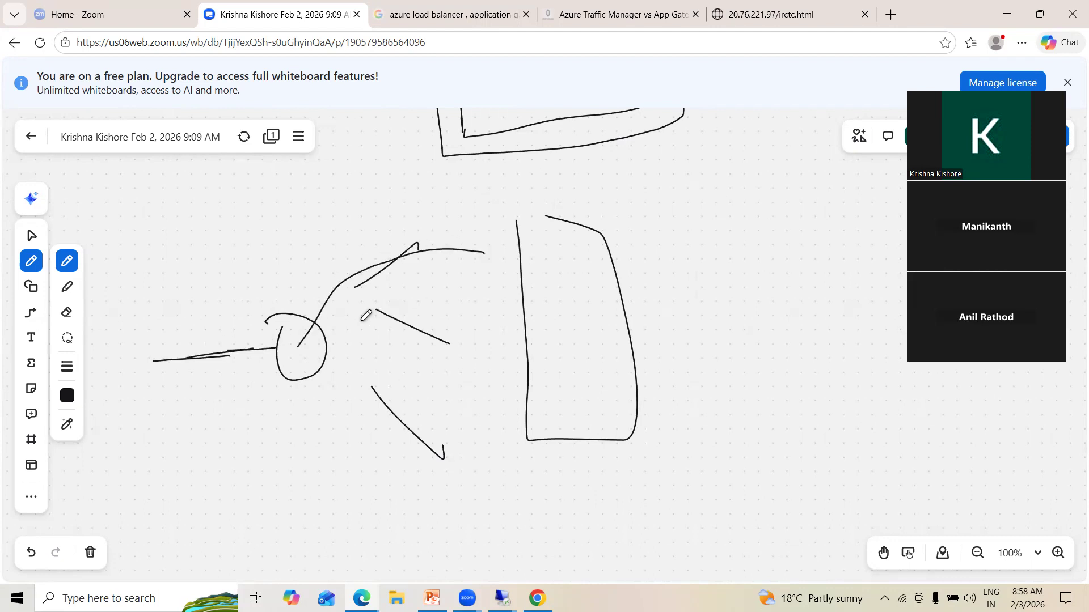
mouse_move(305, 339)
left_mouse_down()
mouse_move(325, 301)
mouse_move(490, 255)
left_mouse_up()
left_click_drag(322, 321, 522, 336)
mouse_move(304, 332)
left_mouse_down()
mouse_move(484, 430)
mouse_move(513, 419)
left_mouse_up()
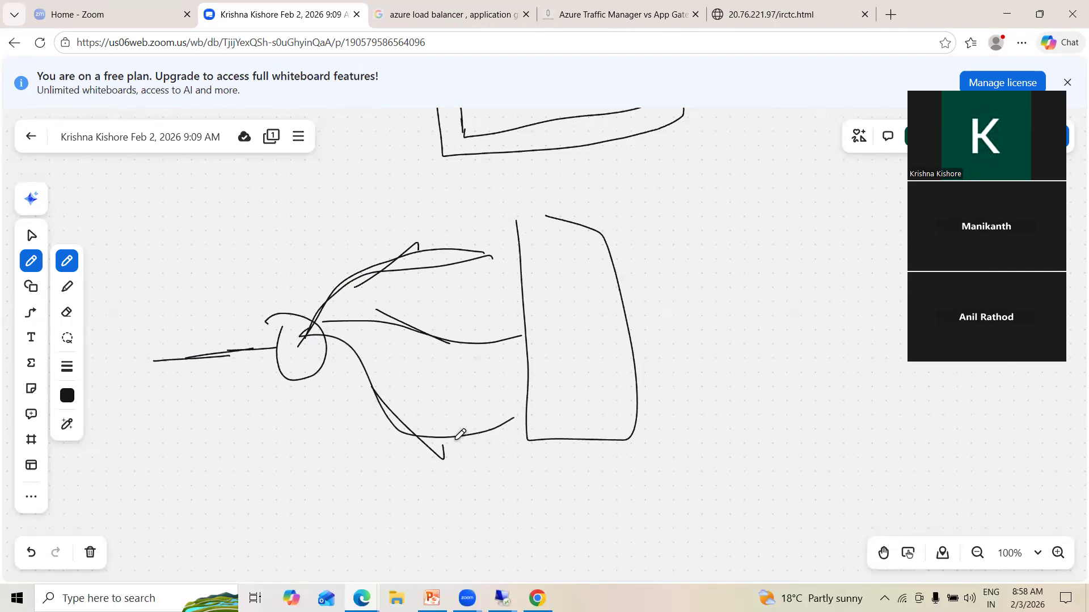
left_click_drag(279, 329, 283, 341)
mouse_move(324, 339)
left_mouse_down()
mouse_move(397, 271)
mouse_move(460, 275)
left_mouse_up()
left_click_drag(333, 329, 520, 335)
left_click_drag(323, 335, 508, 404)
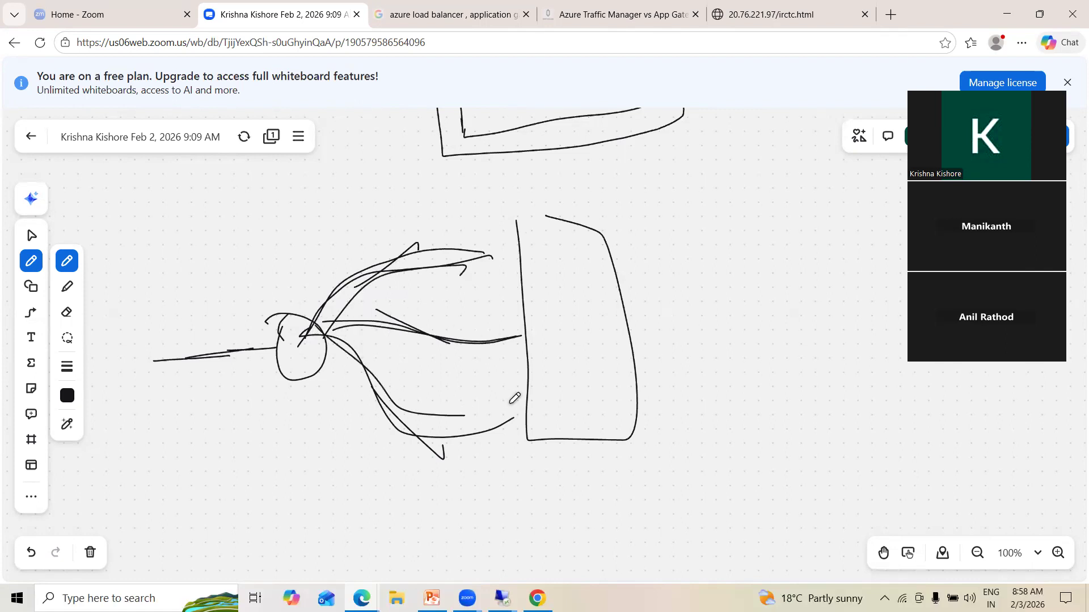
- Add an arrow down into the backend box and one pointing at the circle, with a handwritten load balancer label above it
mouse_move(554, 194)
left_mouse_down()
mouse_move(558, 241)
mouse_move(566, 230)
left_mouse_up()
left_click_drag(546, 227, 559, 242)
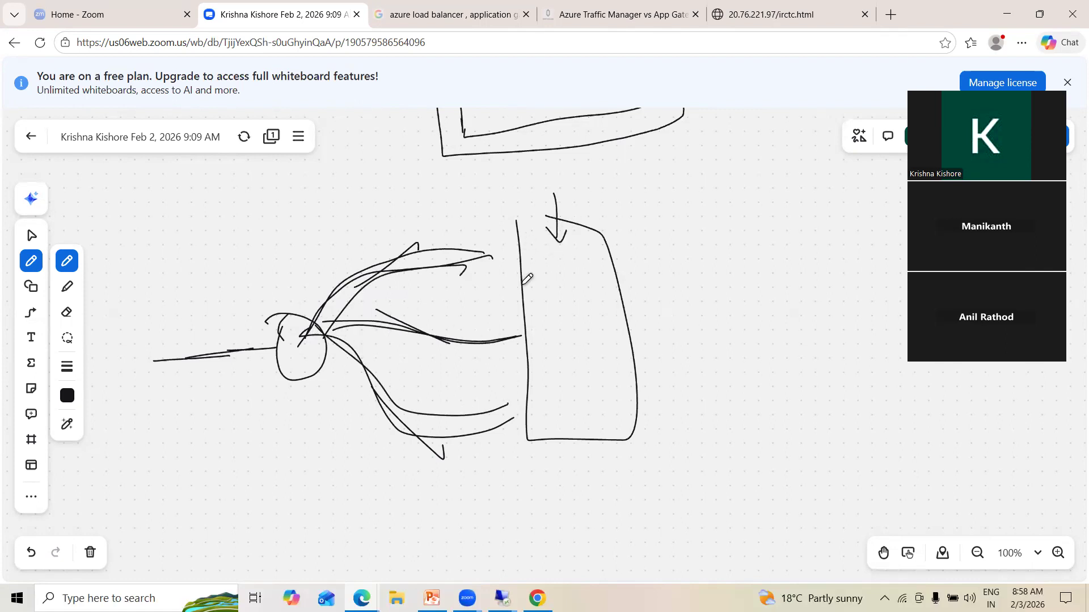
left_click_drag(260, 315, 282, 280)
mouse_move(254, 228)
left_mouse_down()
mouse_move(255, 242)
mouse_move(364, 194)
left_mouse_up()
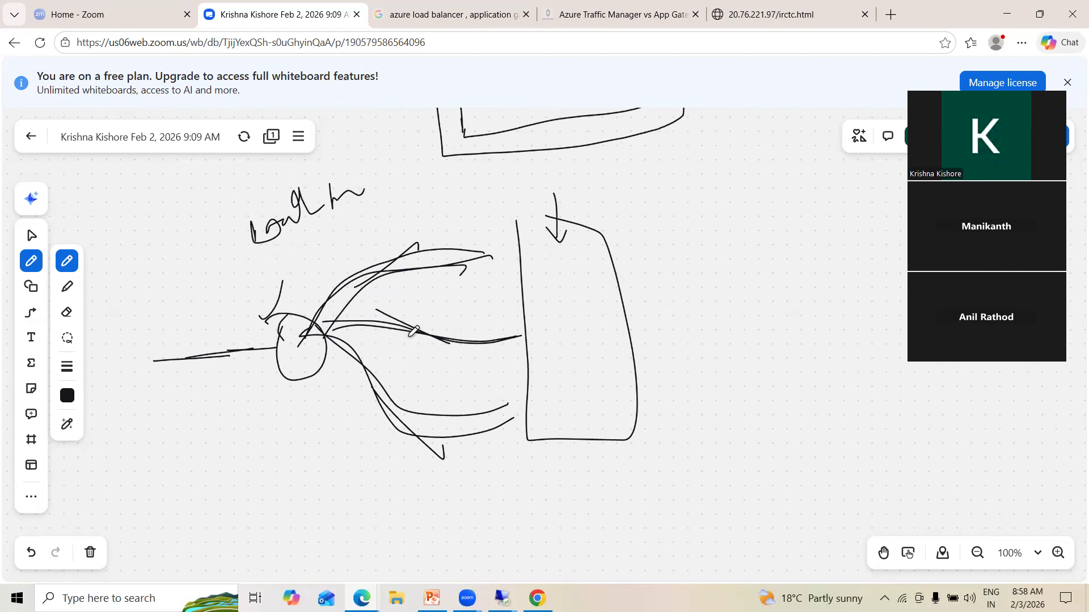
- Emphasize the traffic route by drawing repeated strokes through the circle and along the upper path to the backend box
left_click_drag(321, 333, 268, 405)
left_click_drag(325, 330, 283, 390)
left_click_drag(243, 356, 347, 331)
left_click_drag(438, 321, 446, 322)
left_click_drag(270, 332, 366, 323)
left_click_drag(267, 337, 372, 296)
left_click_drag(301, 309, 406, 260)
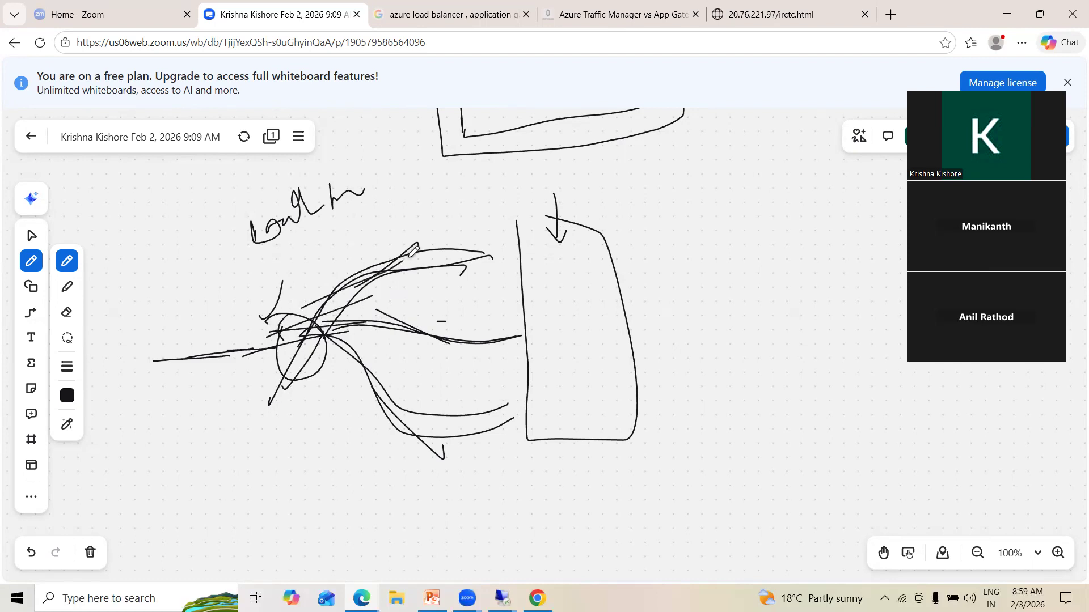
mouse_move(261, 363)
left_mouse_down()
mouse_move(365, 277)
mouse_move(413, 256)
left_mouse_up()
left_click_drag(301, 318, 569, 224)
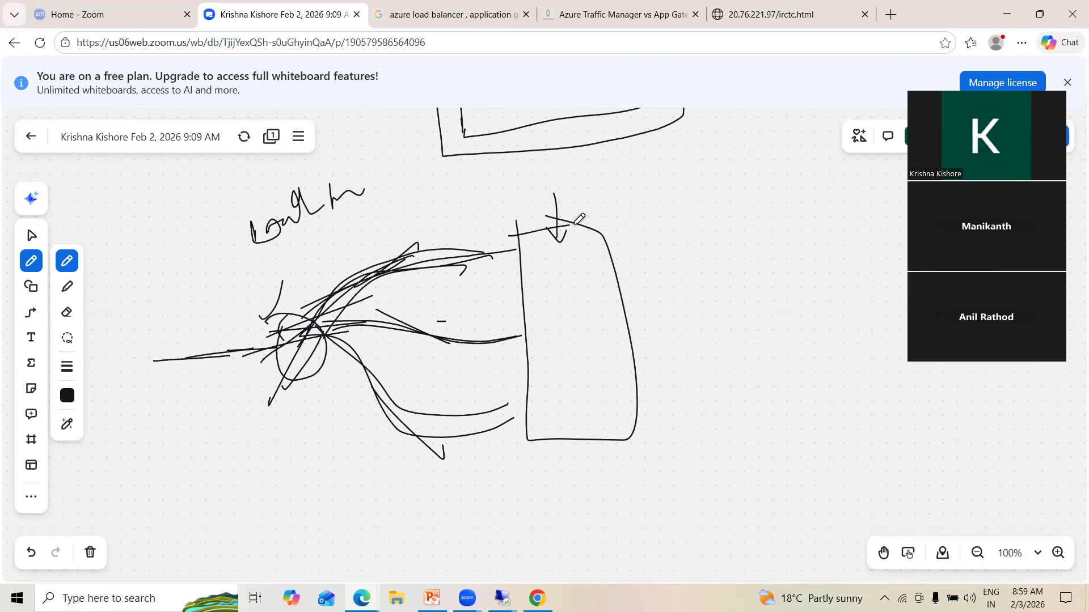
left_click_drag(309, 318, 451, 255)
left_click_drag(371, 291, 482, 254)
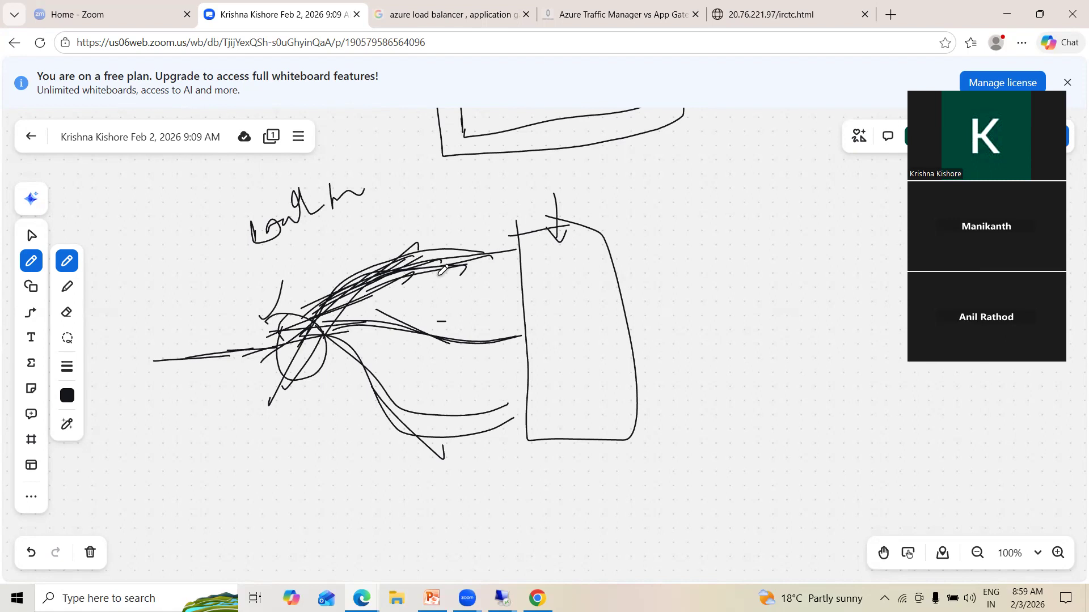
- Mark the upper path with further strokes and a circle, and encircle the handwritten load balancer label
mouse_move(254, 343)
left_mouse_down()
mouse_move(404, 250)
mouse_move(453, 244)
left_mouse_up()
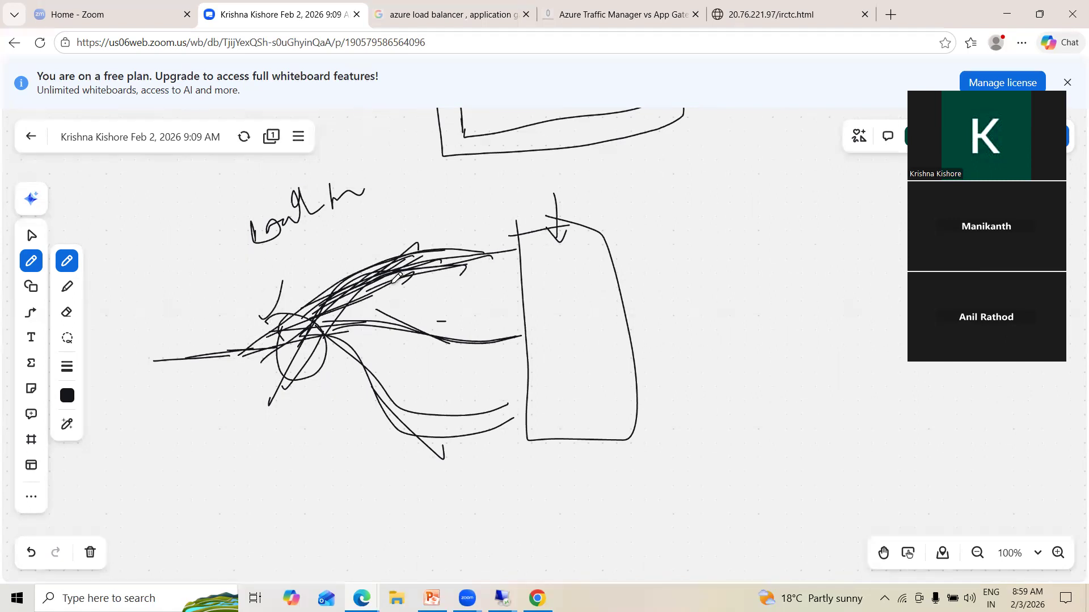
mouse_move(443, 230)
left_mouse_down()
mouse_move(385, 225)
mouse_move(409, 282)
mouse_move(347, 307)
left_mouse_up()
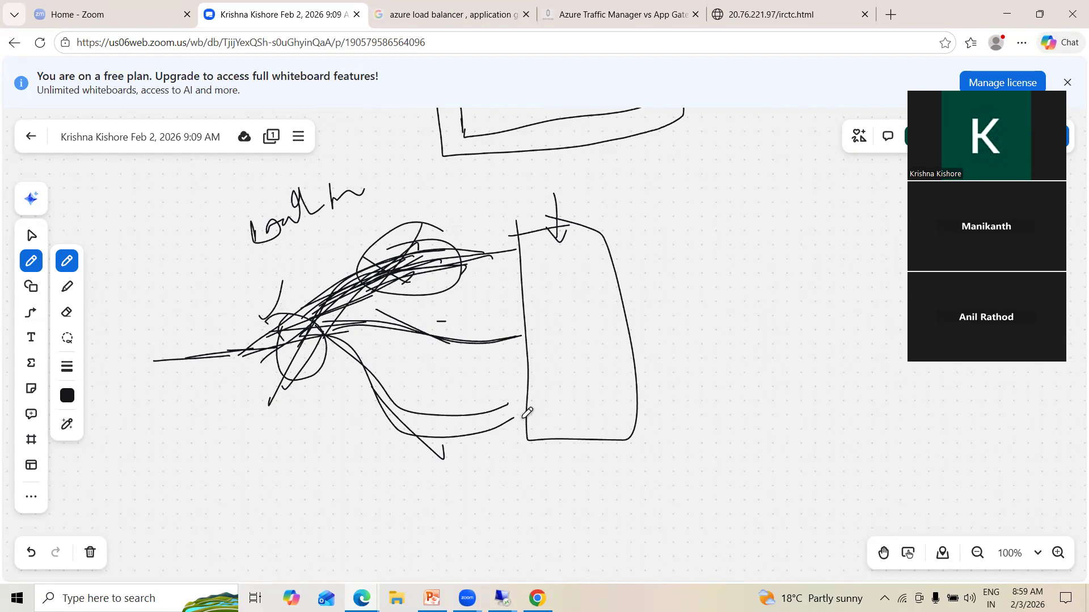
mouse_move(222, 218)
left_mouse_down()
mouse_move(272, 276)
mouse_move(211, 212)
left_mouse_up()
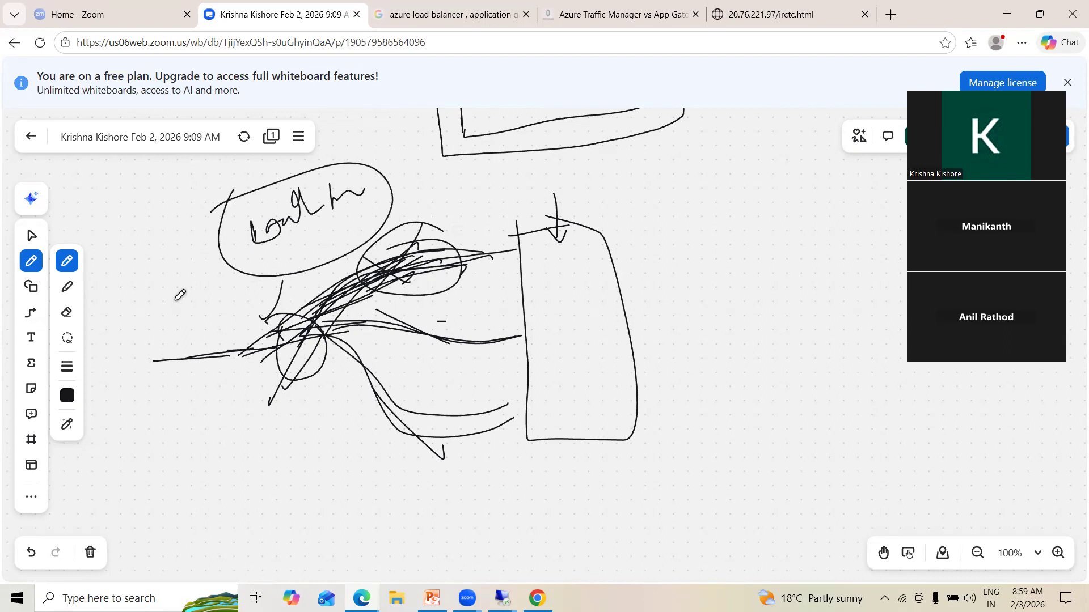